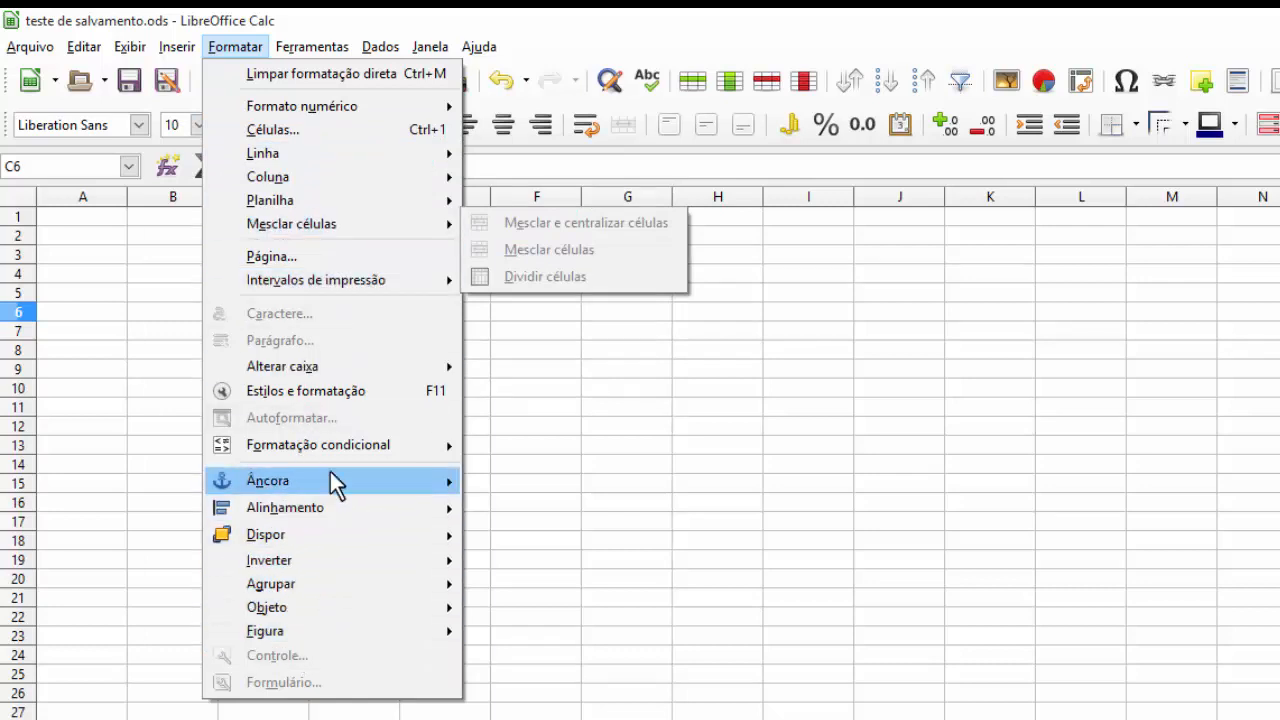
Step: Open the print preview of the spreadsheet and close it to return to the cell grid
mouse_move(312, 608)
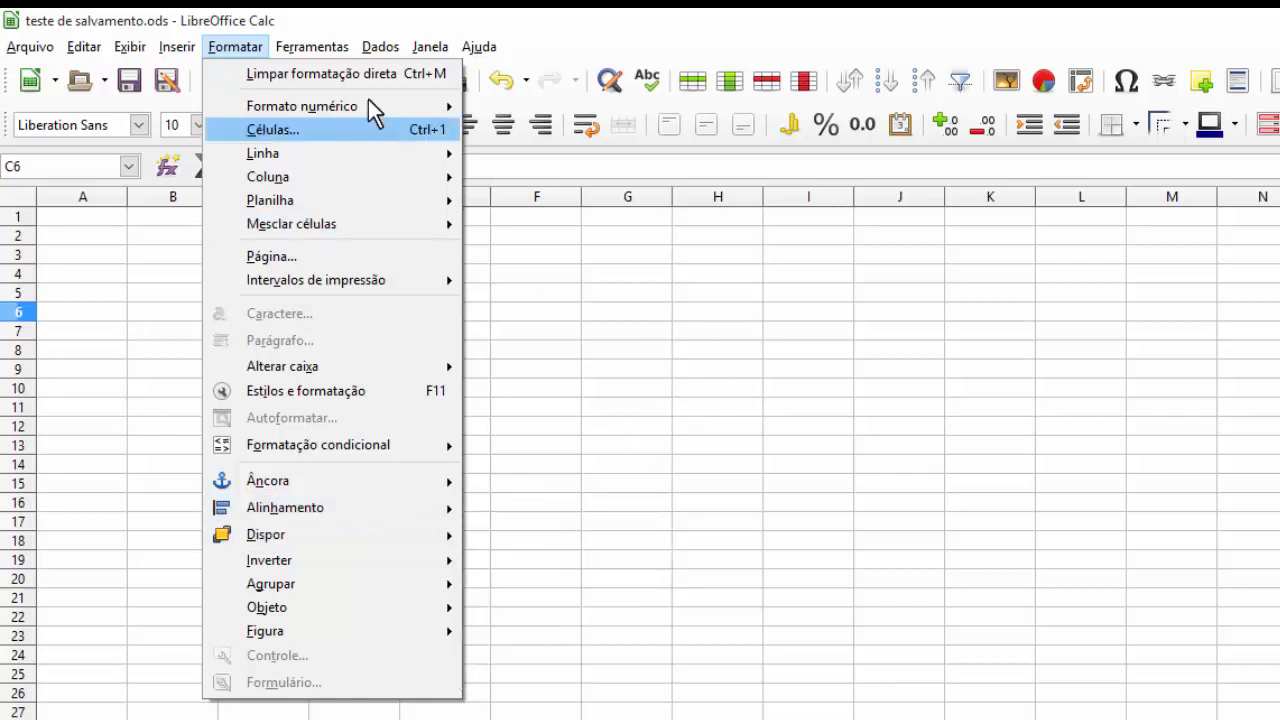
click(297, 74)
click(293, 76)
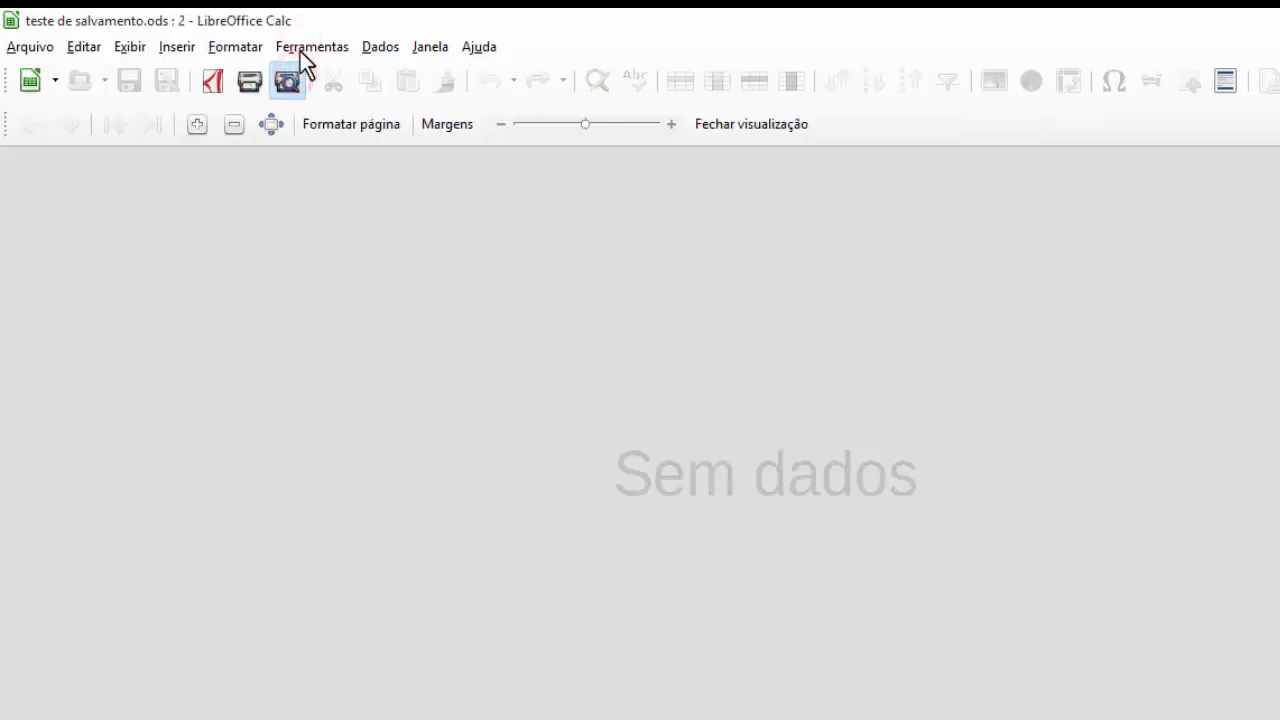
click(289, 88)
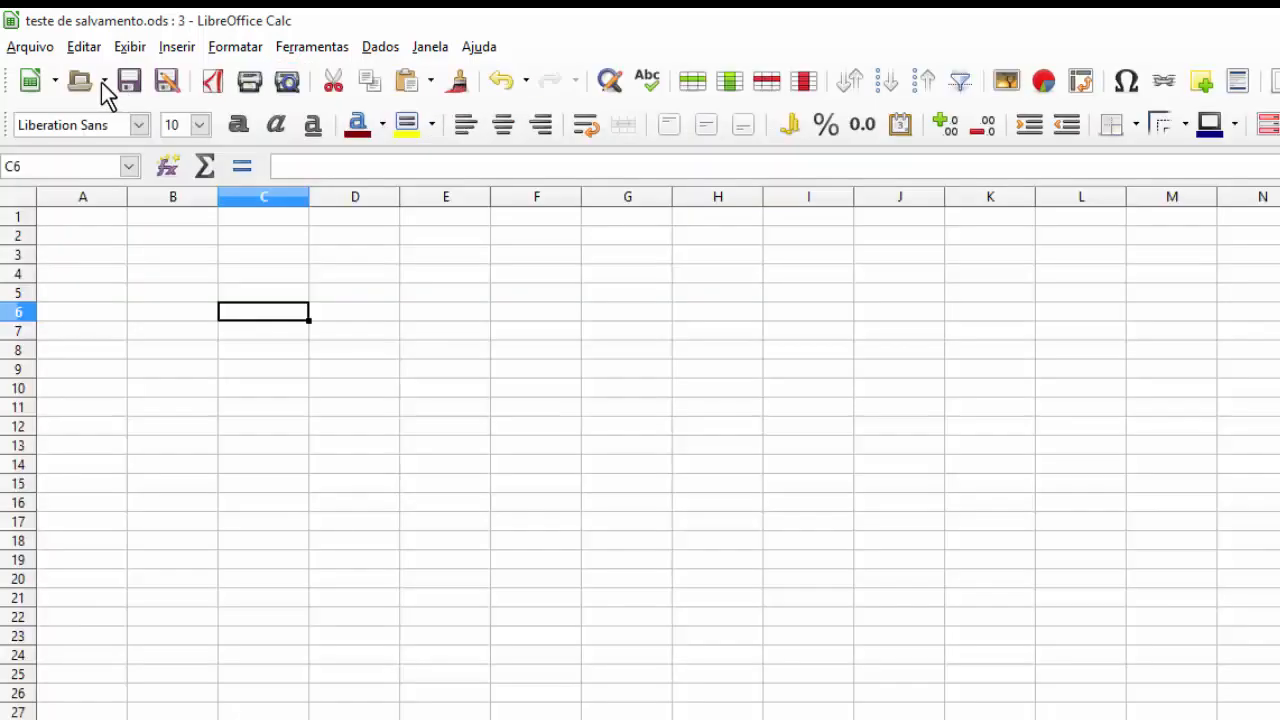
Step: Examine the available tool and data commands, including language, document protection, cell contents, filters, pivot tables and statistics
click(305, 47)
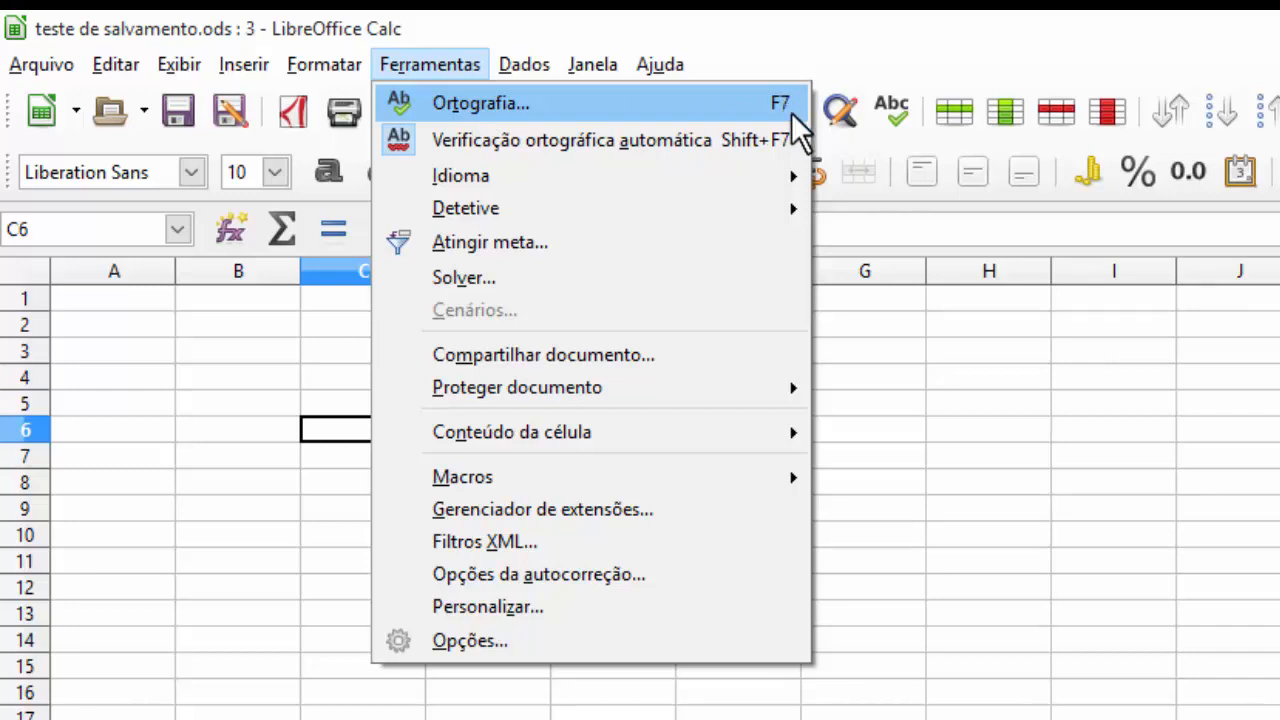
click(657, 178)
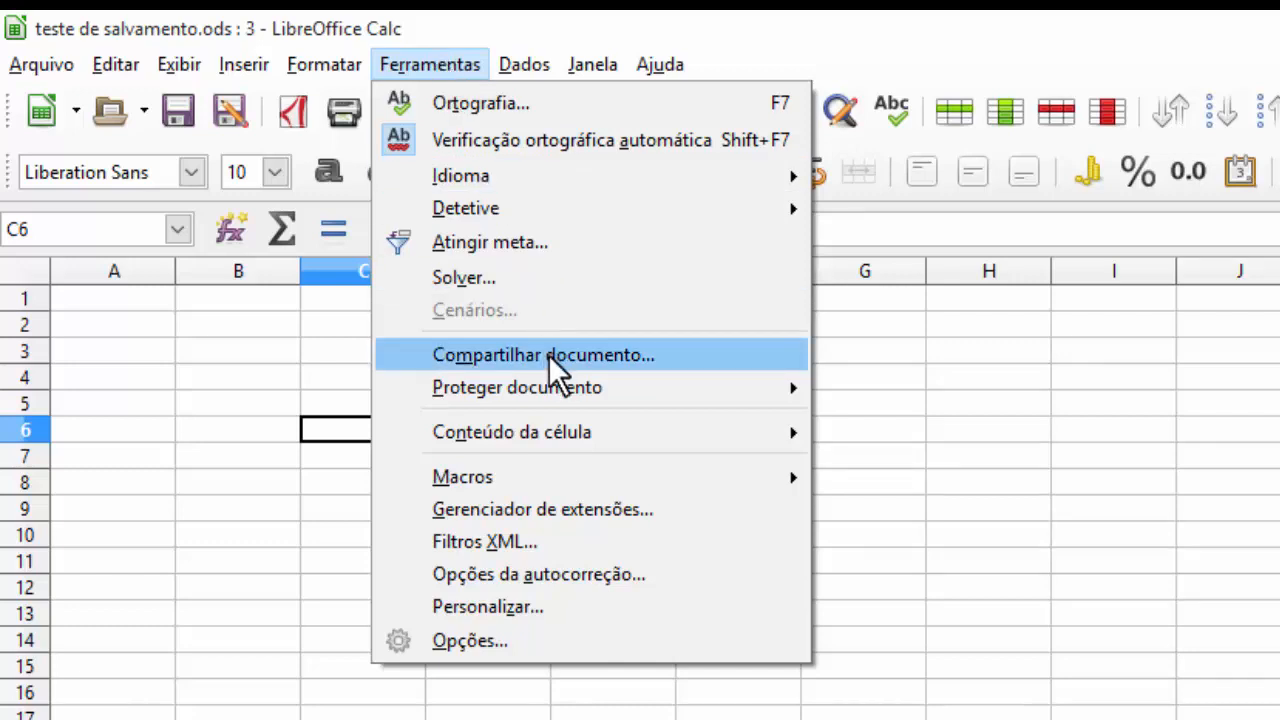
mouse_move(547, 392)
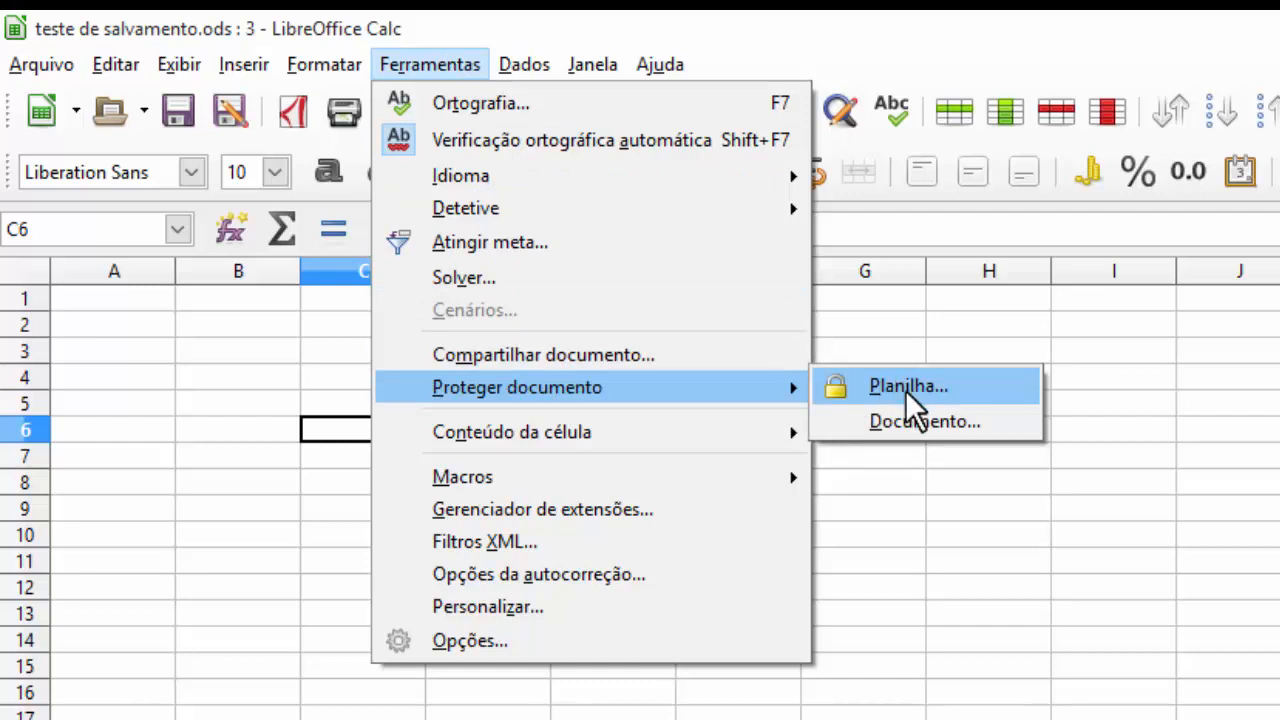
mouse_move(630, 424)
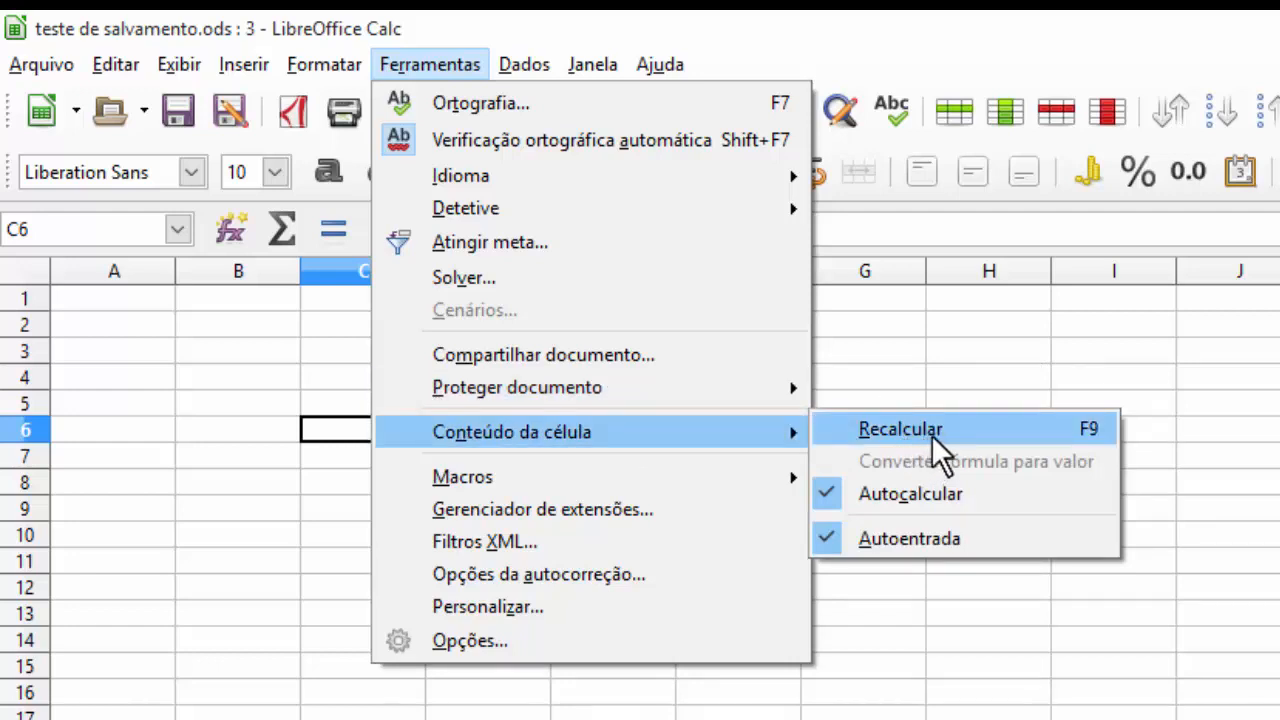
mouse_move(647, 470)
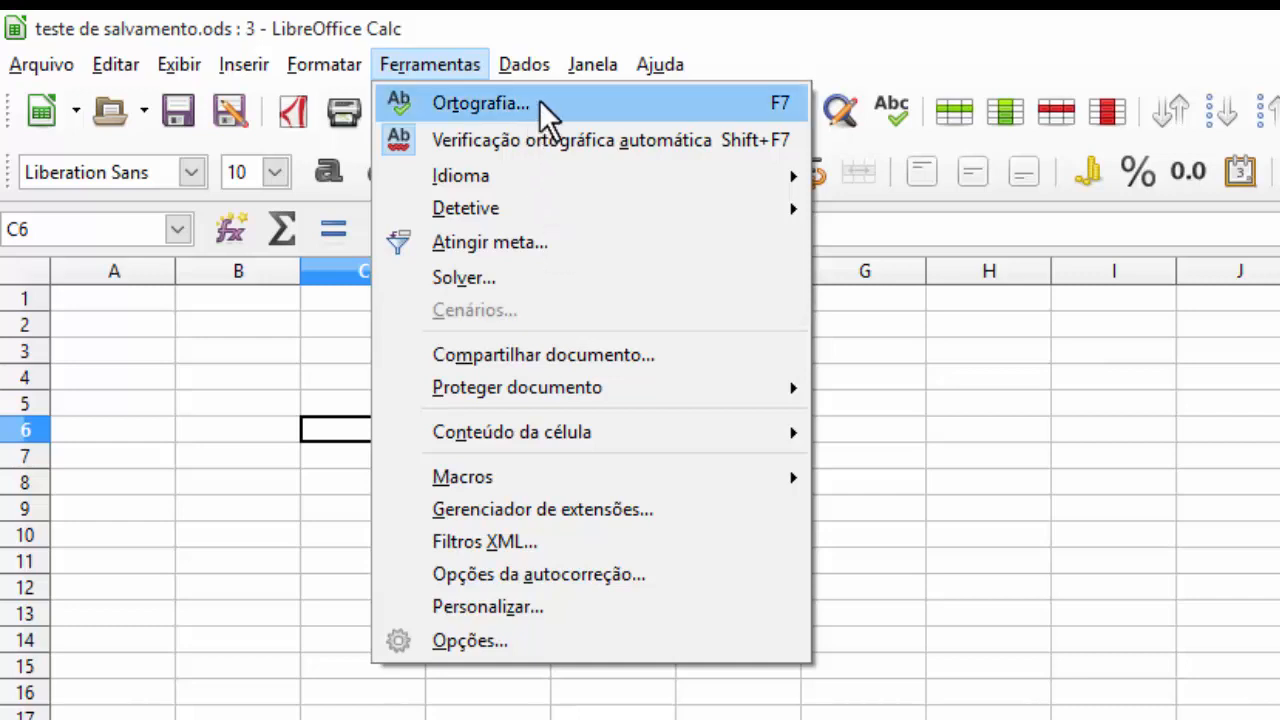
mouse_move(548, 67)
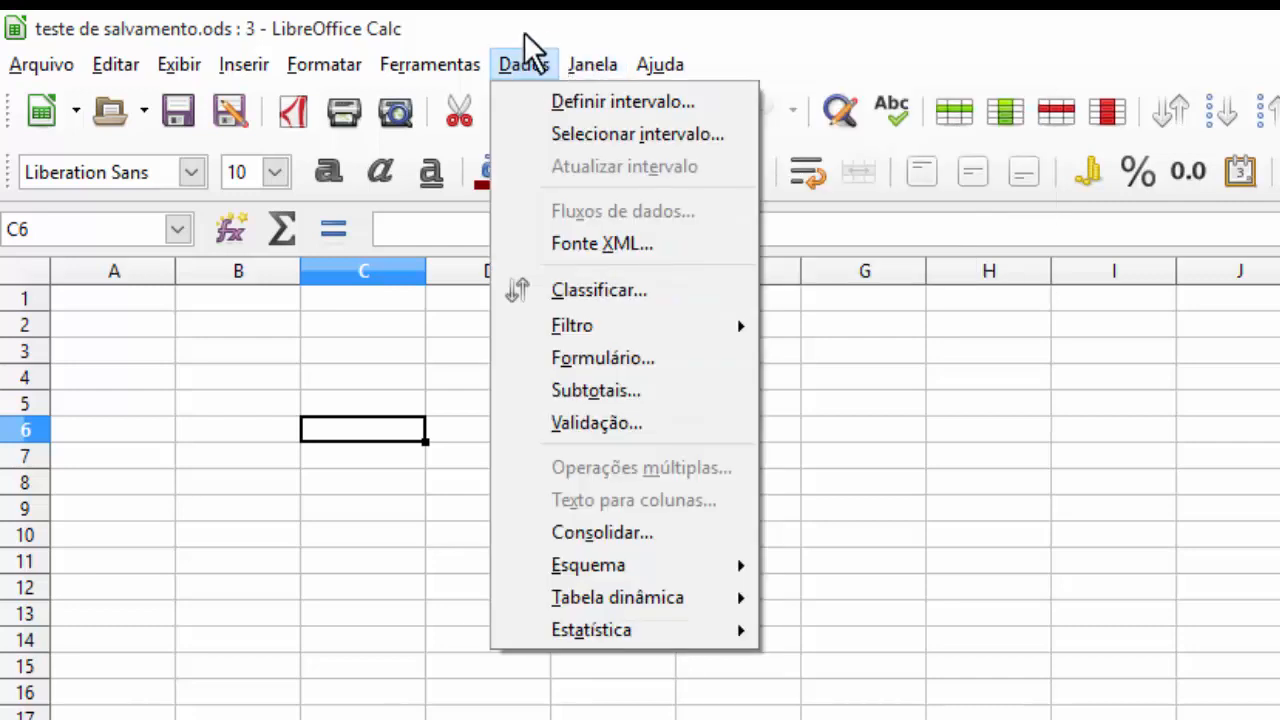
mouse_move(613, 316)
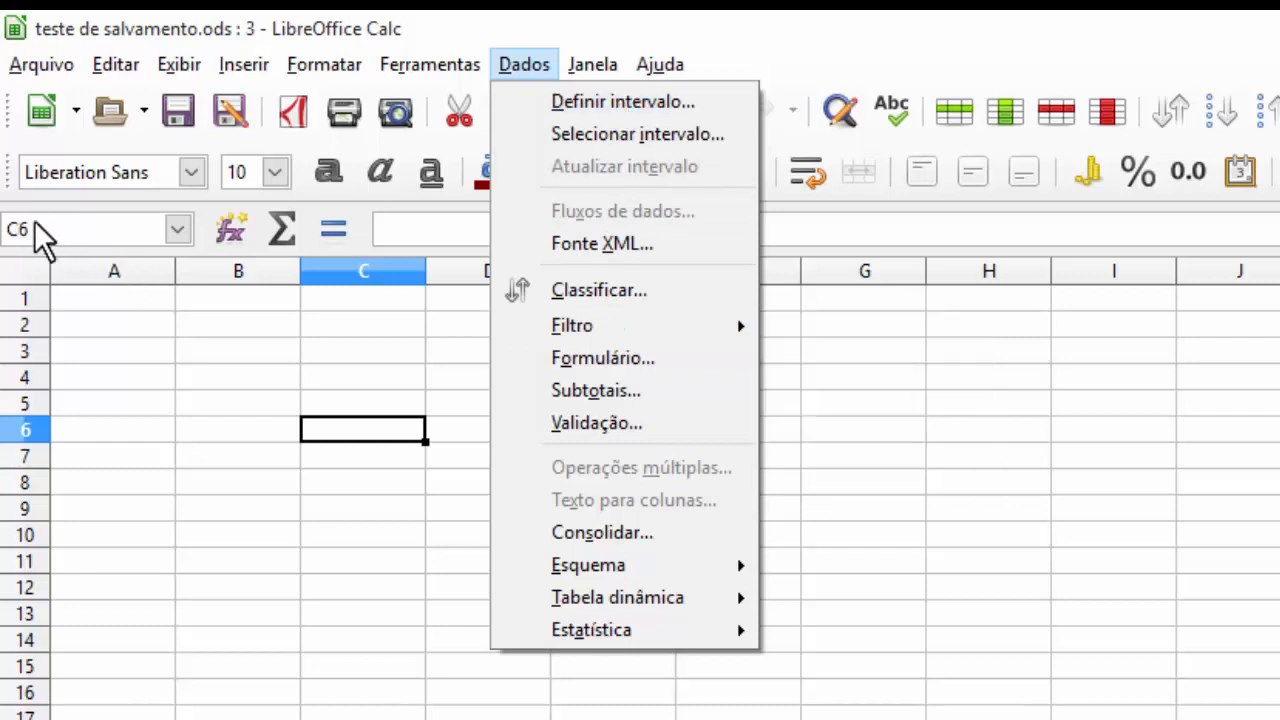
mouse_move(689, 324)
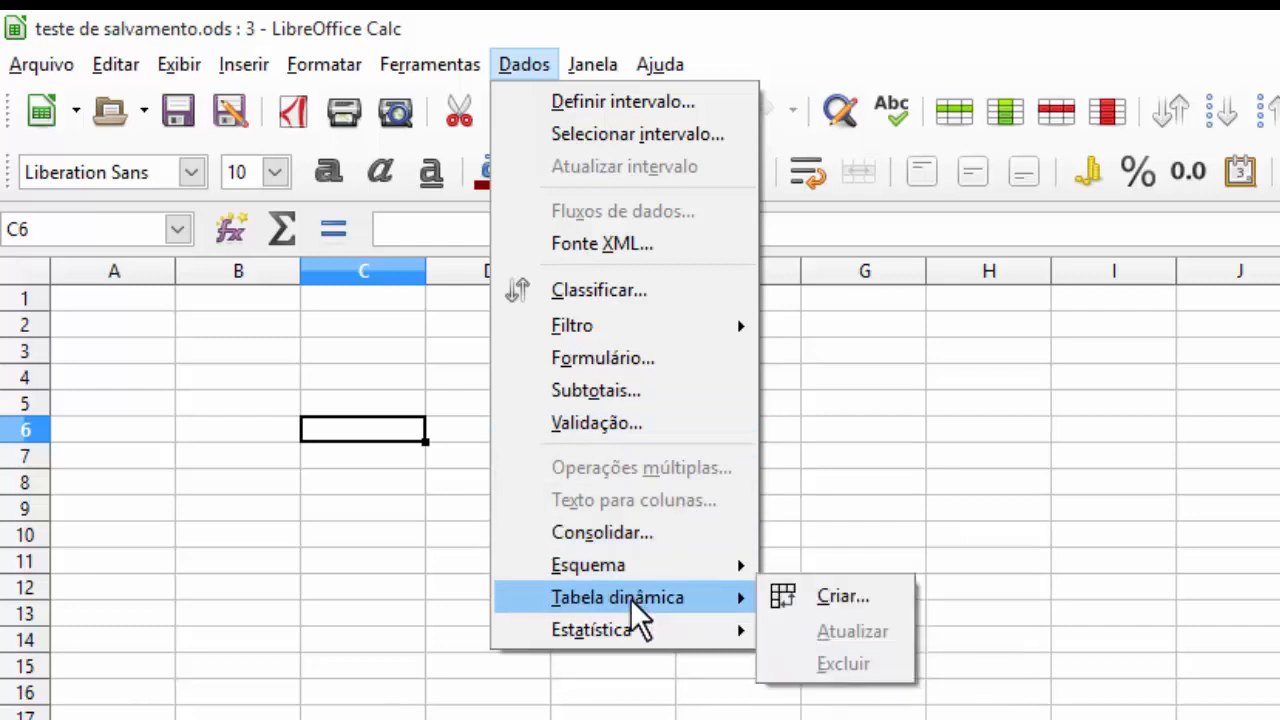
mouse_move(632, 618)
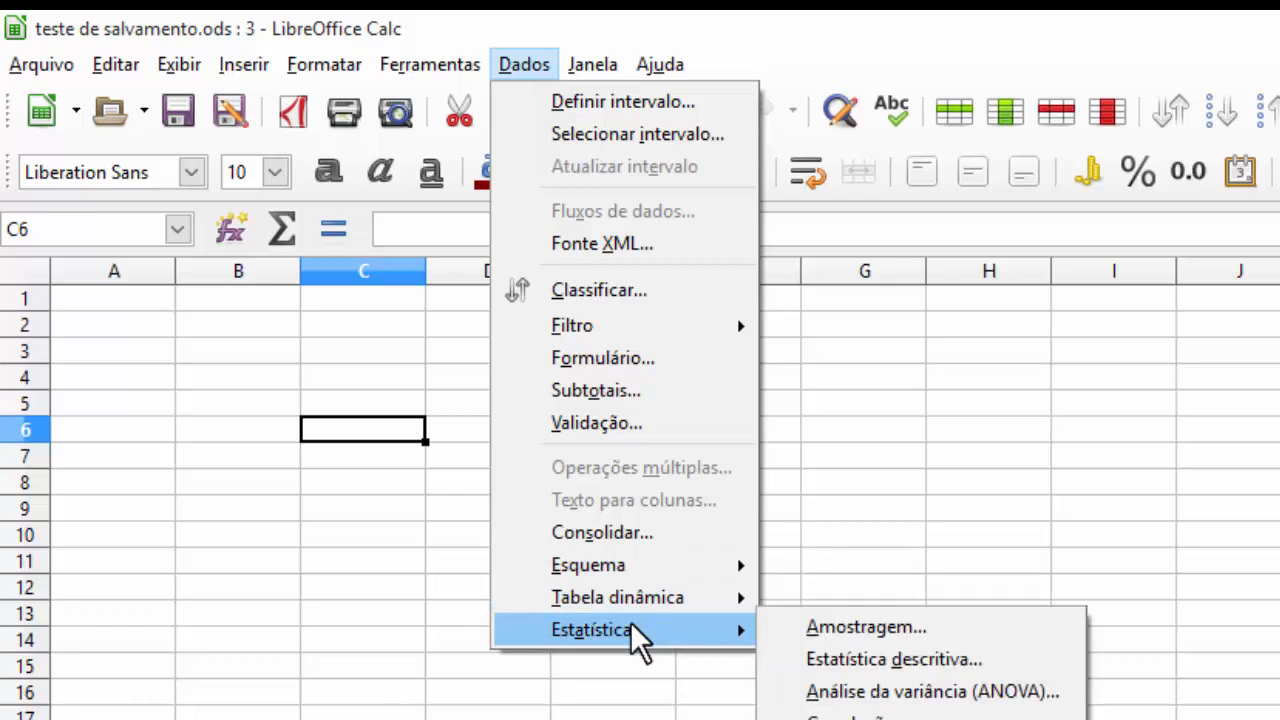
Step: Split the sheet at cell C6 and move the dividers so they sit just past row 1 and column A
mouse_move(606, 69)
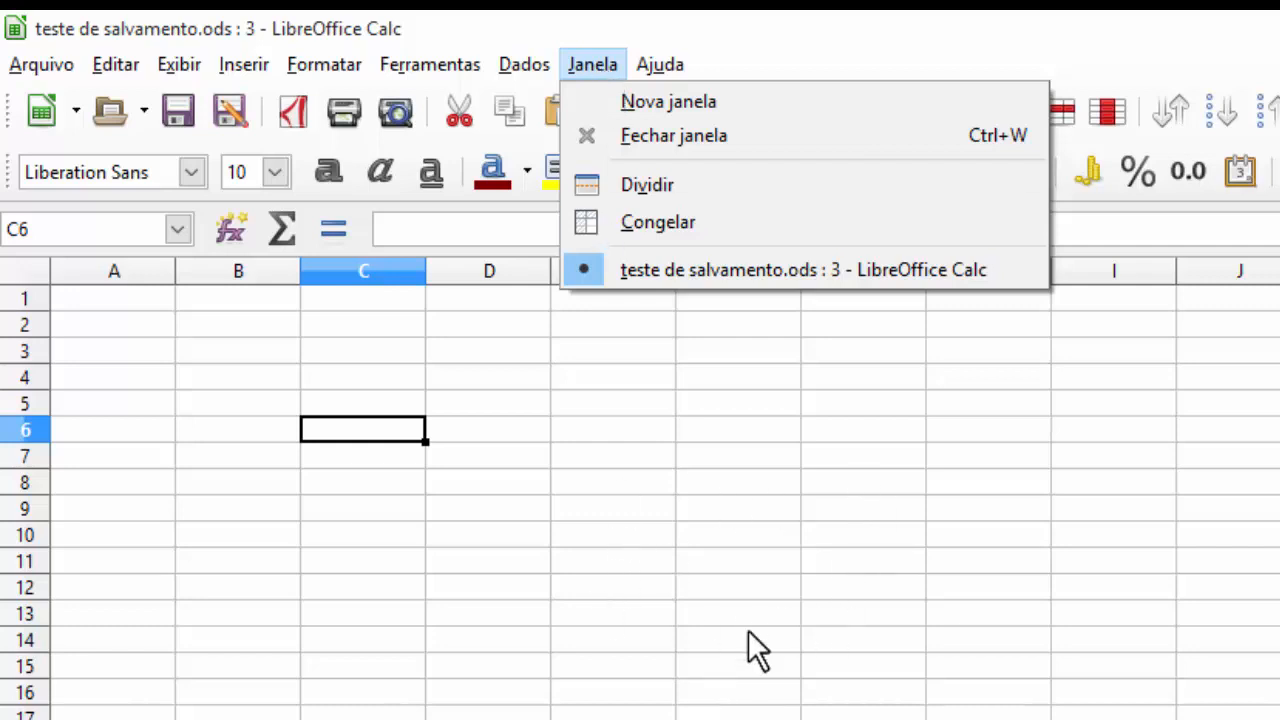
click(678, 197)
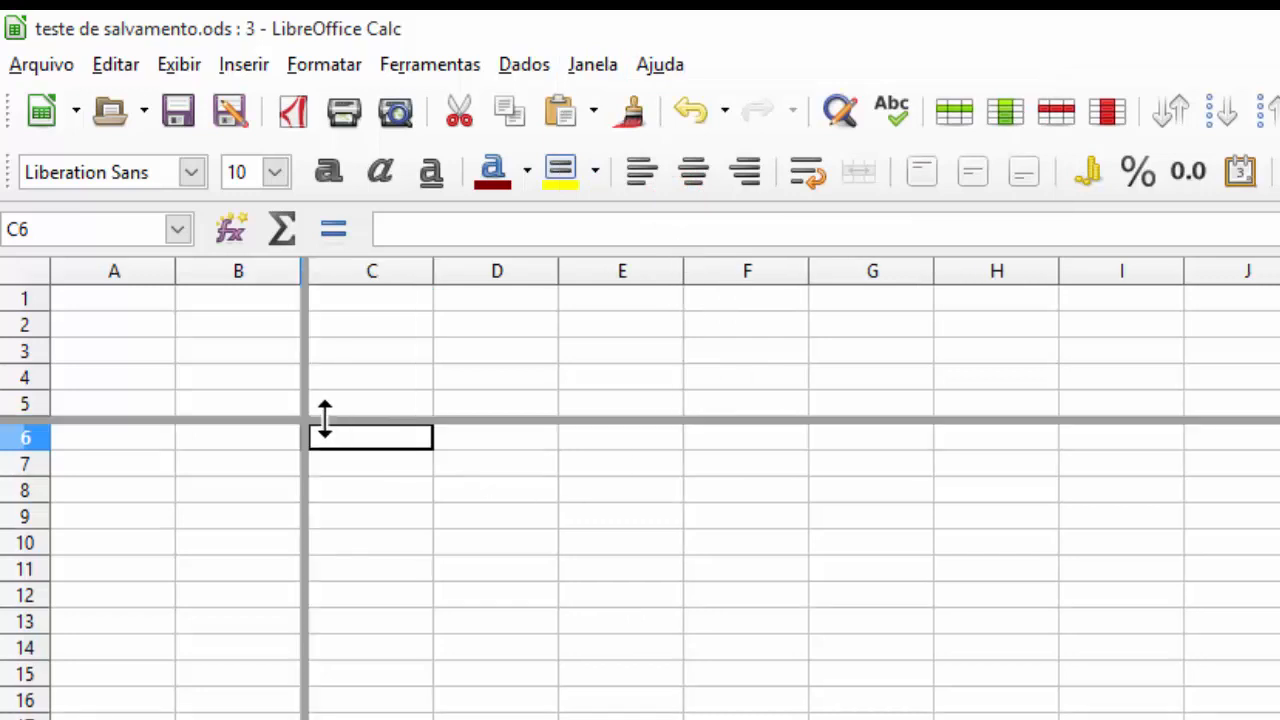
drag(316, 420, 330, 605)
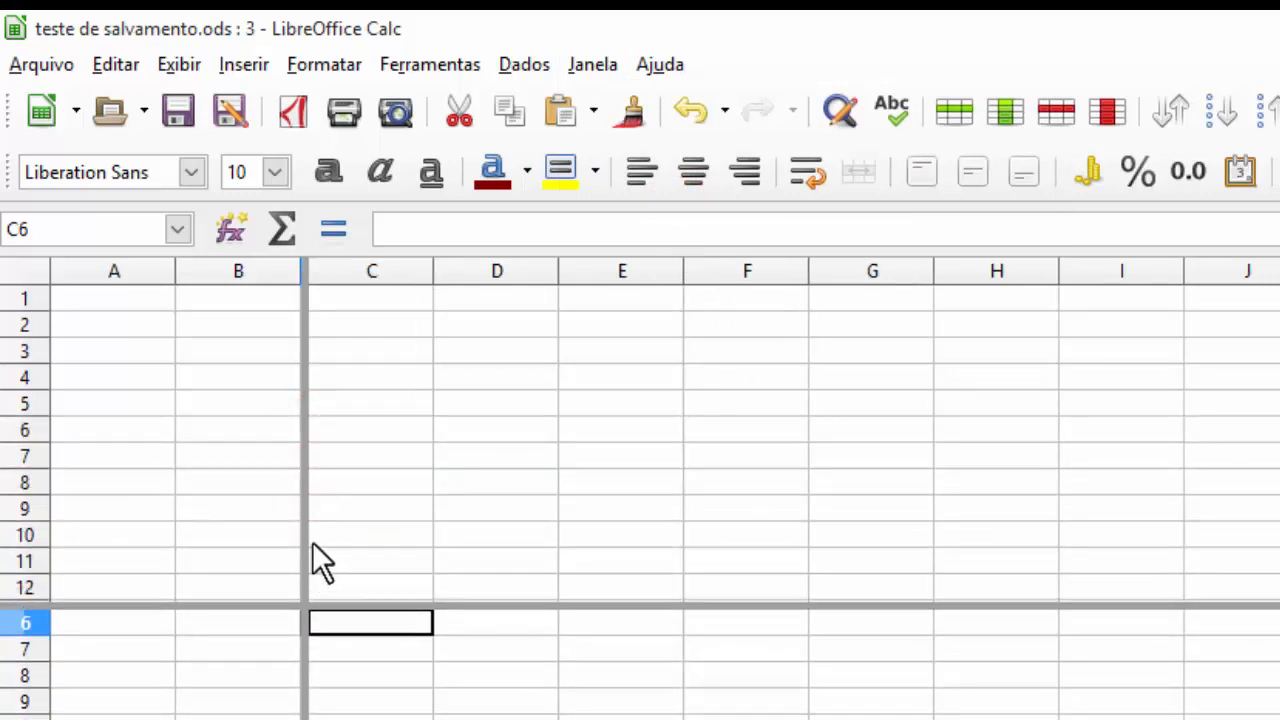
drag(305, 535, 187, 539)
drag(286, 603, 328, 318)
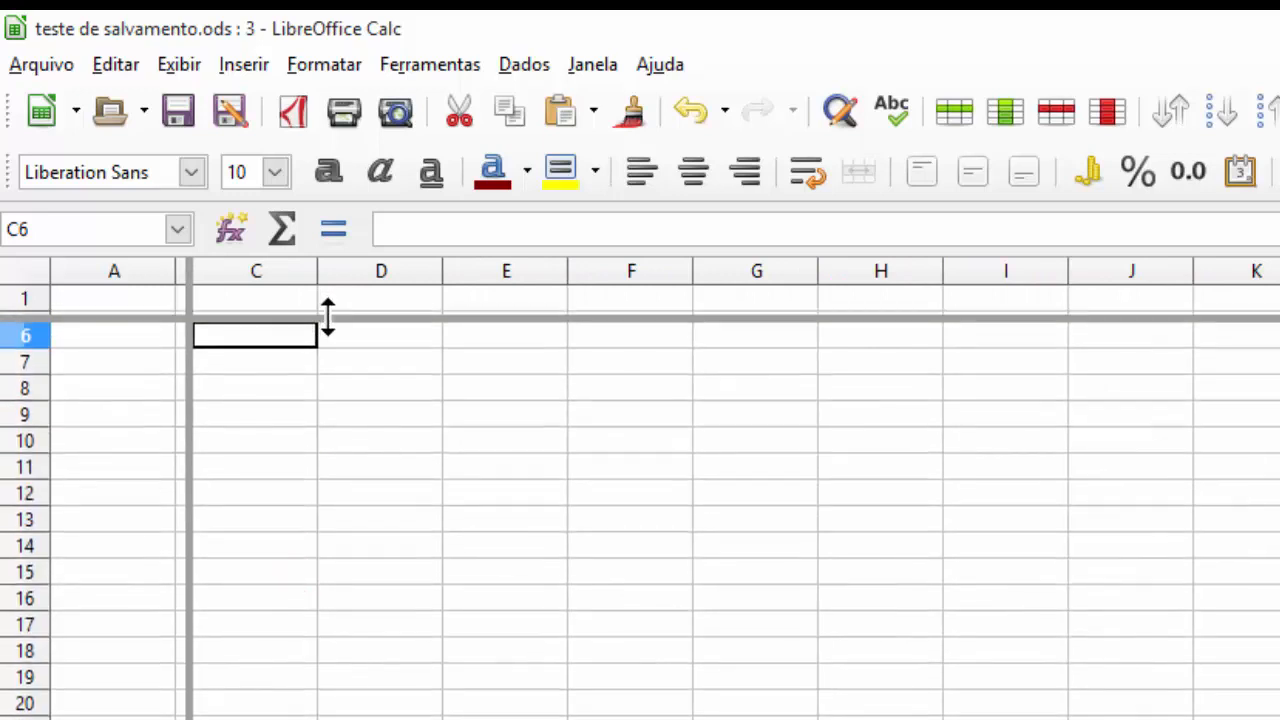
Step: Scroll the main pane past row 100 and across to the far columns to check how the split panes behave
click(20, 298)
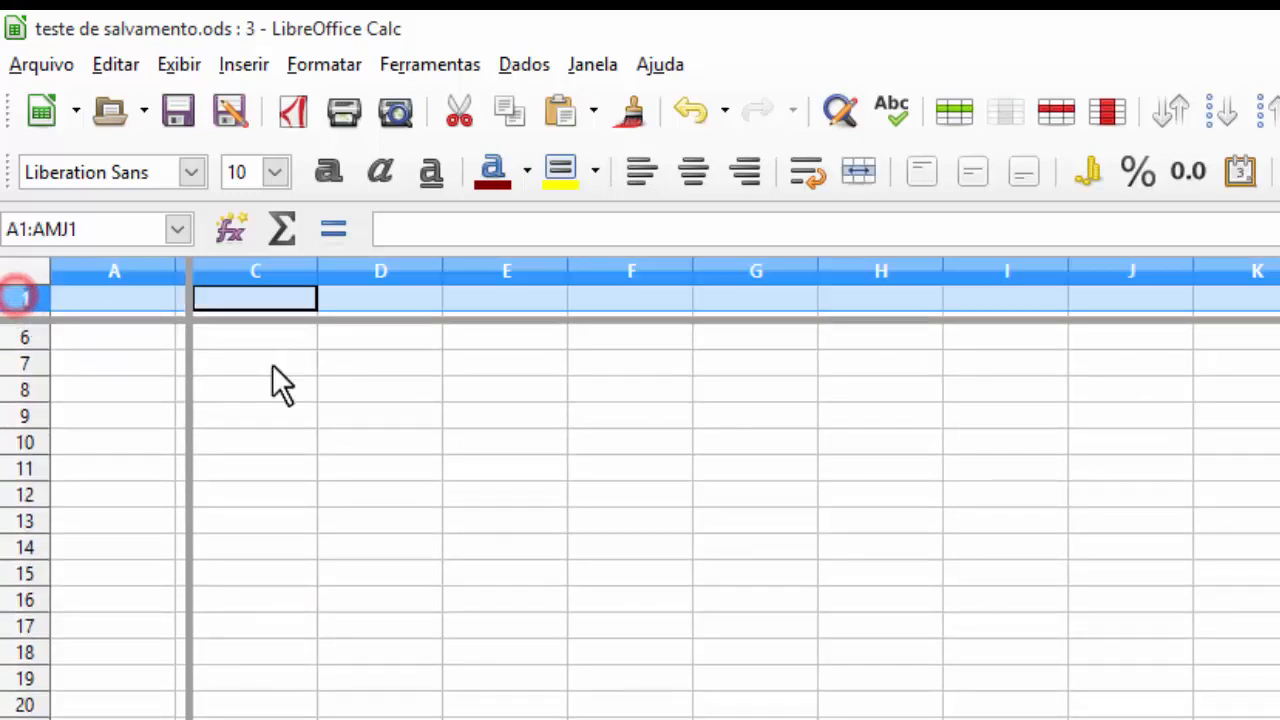
click(310, 443)
scroll(328, 460, down, 17)
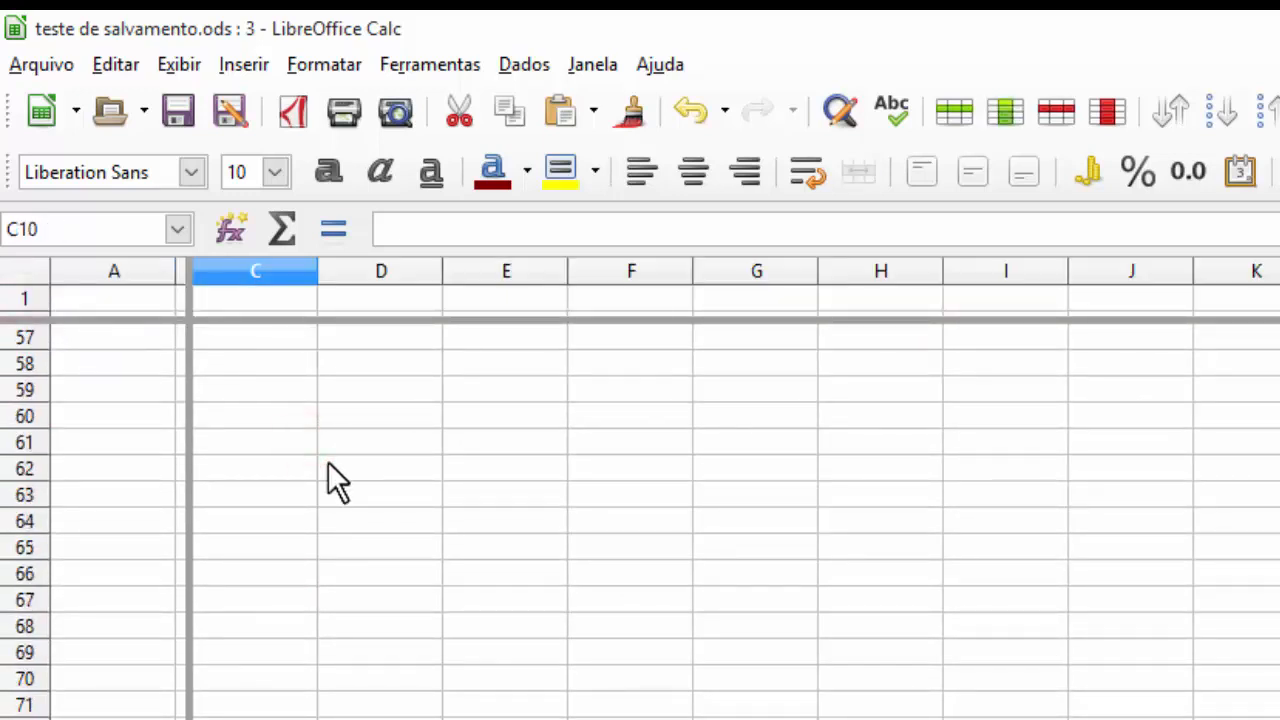
scroll(335, 481, down, 15)
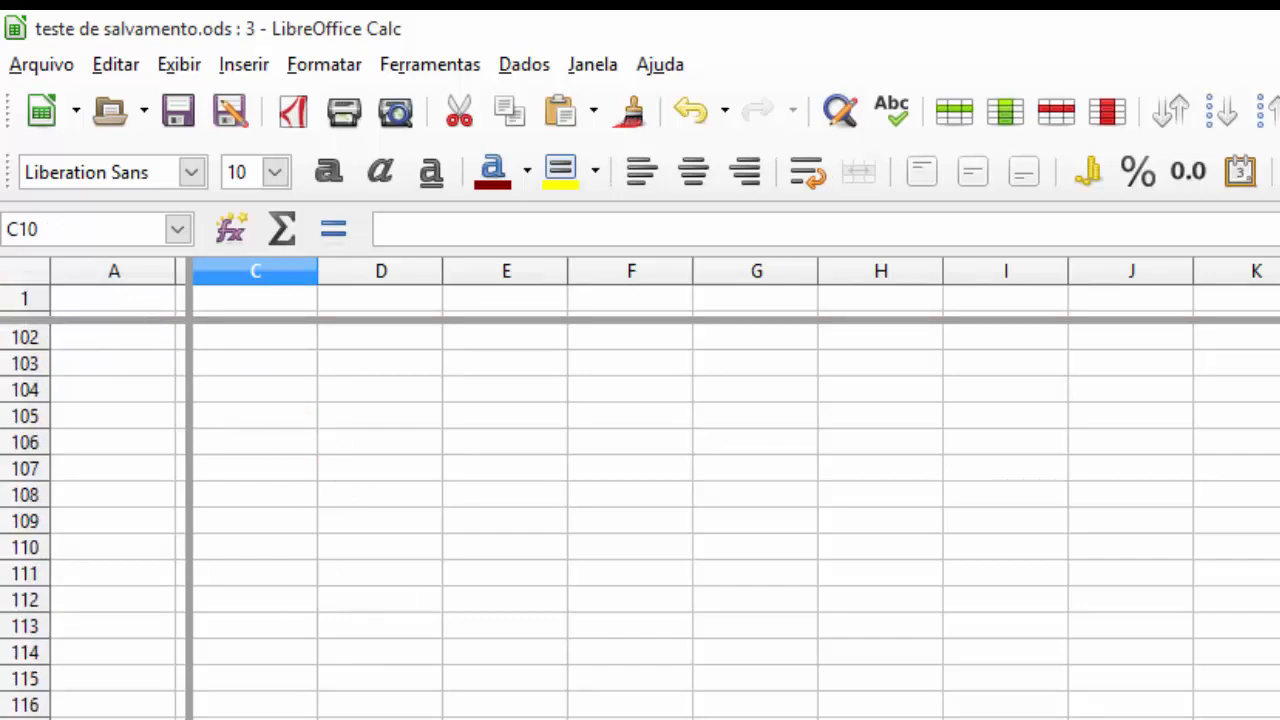
drag(379, 682, 998, 681)
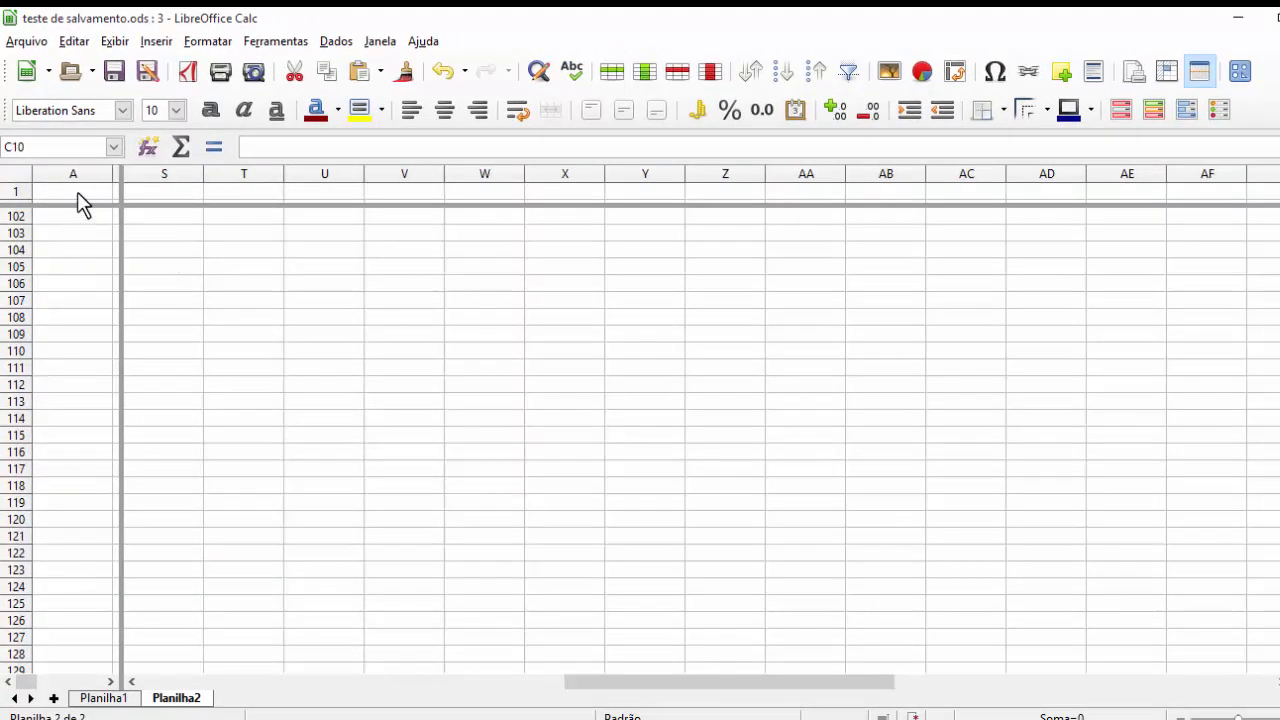
Step: Remove both the vertical and the horizontal split from the sheet
drag(121, 197, 23, 189)
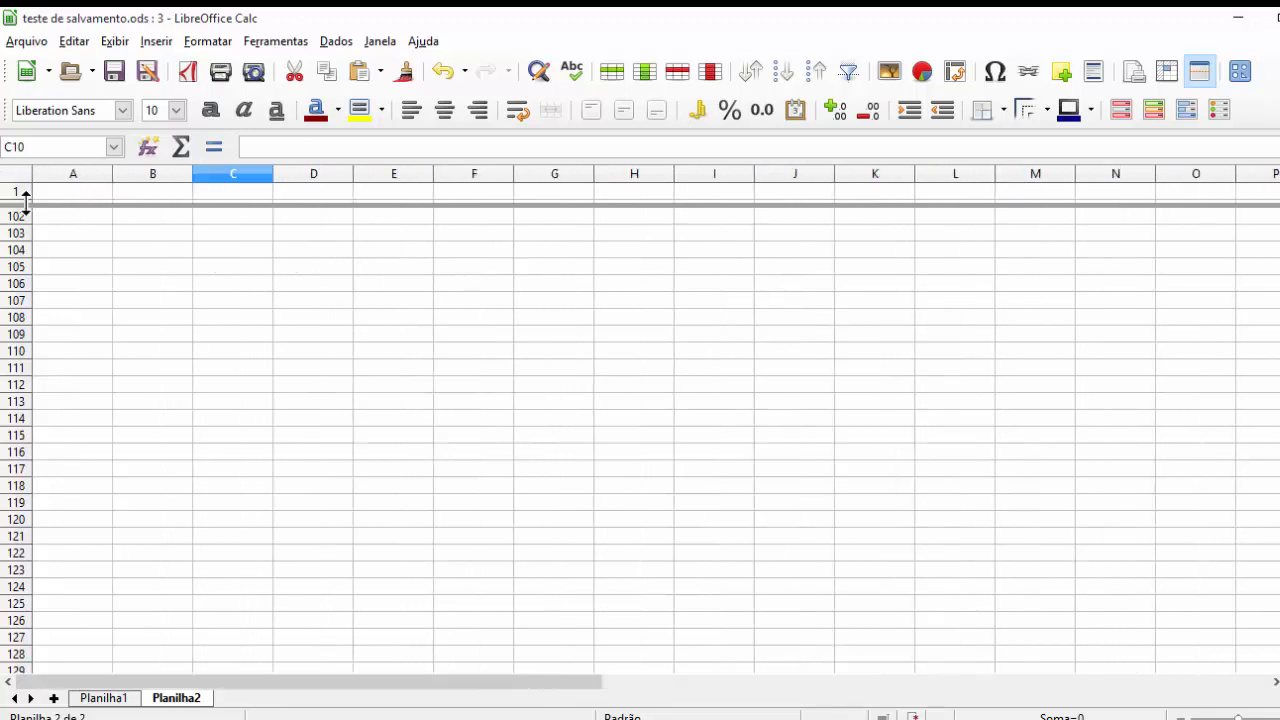
double_click(109, 200)
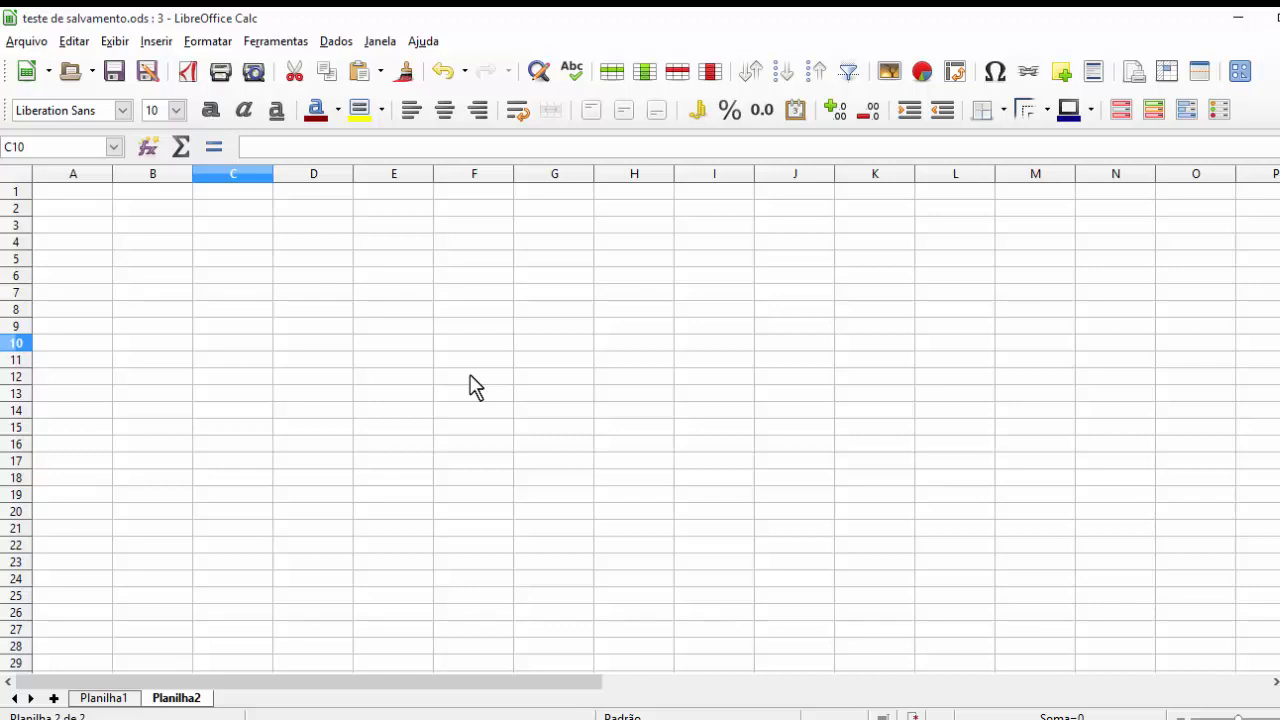
Step: View the LibreOffice version and copyright information and close it
click(433, 43)
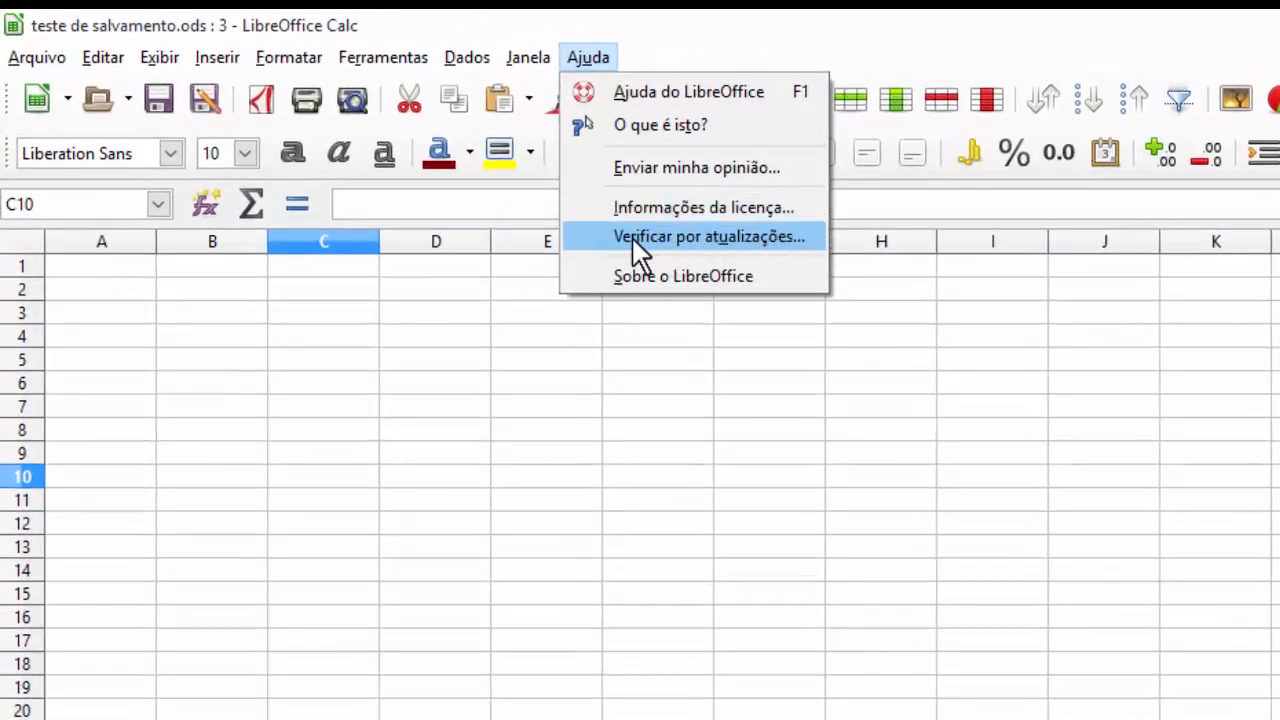
click(669, 267)
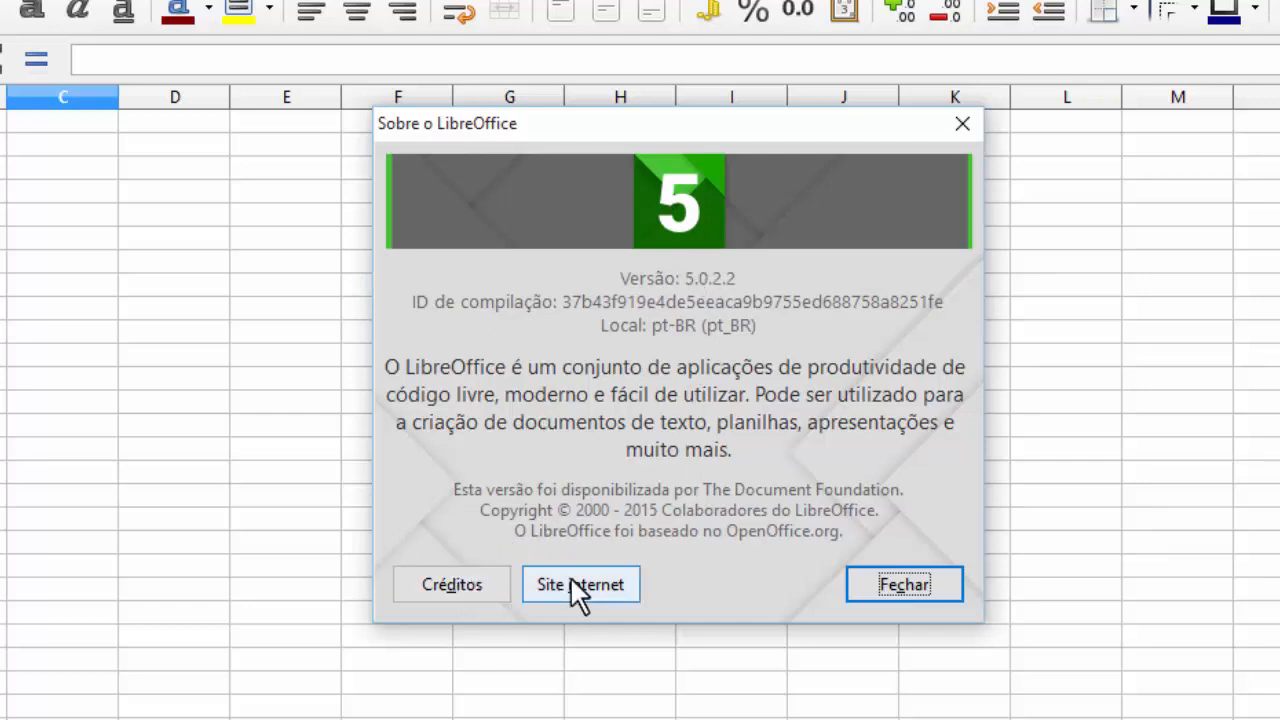
click(884, 592)
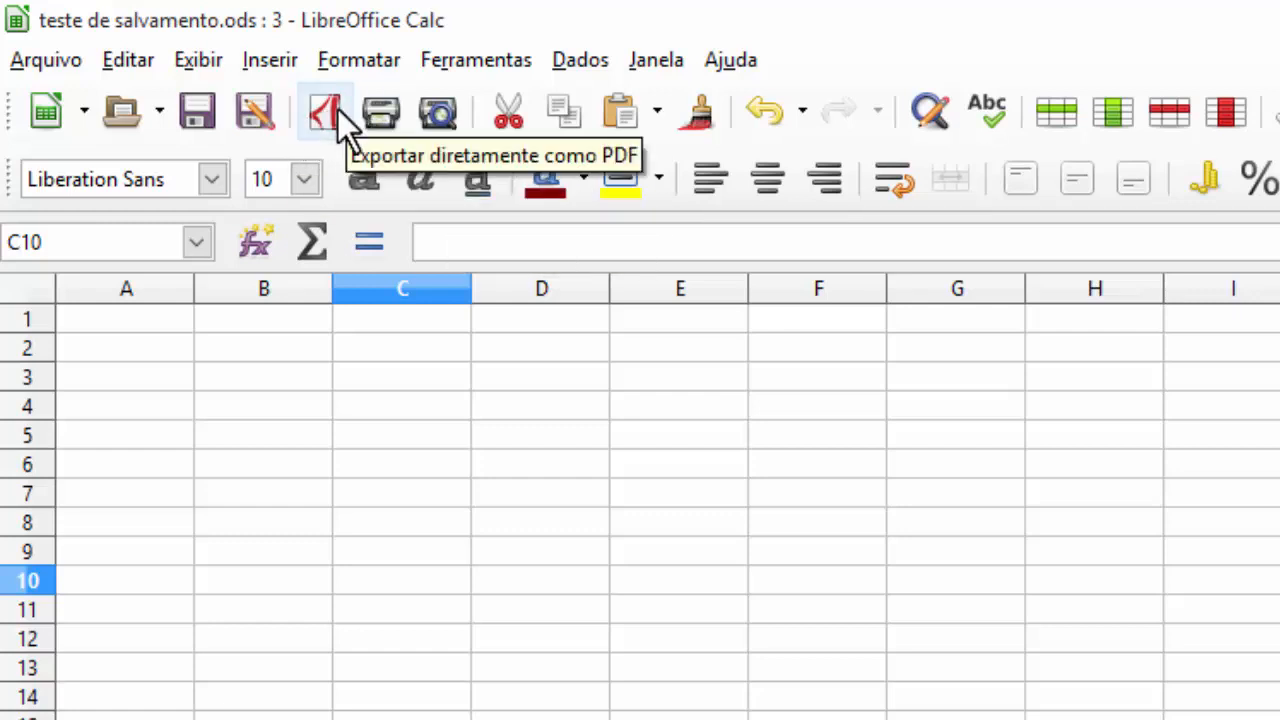
click(62, 60)
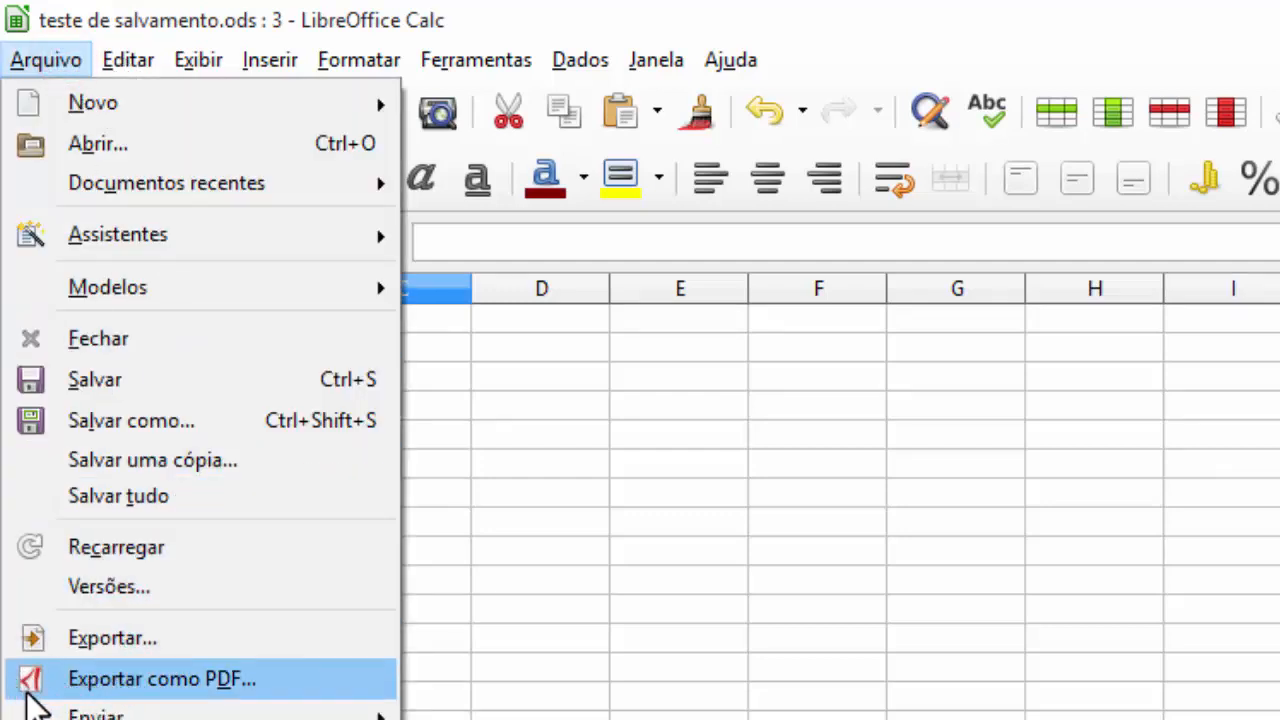
click(627, 405)
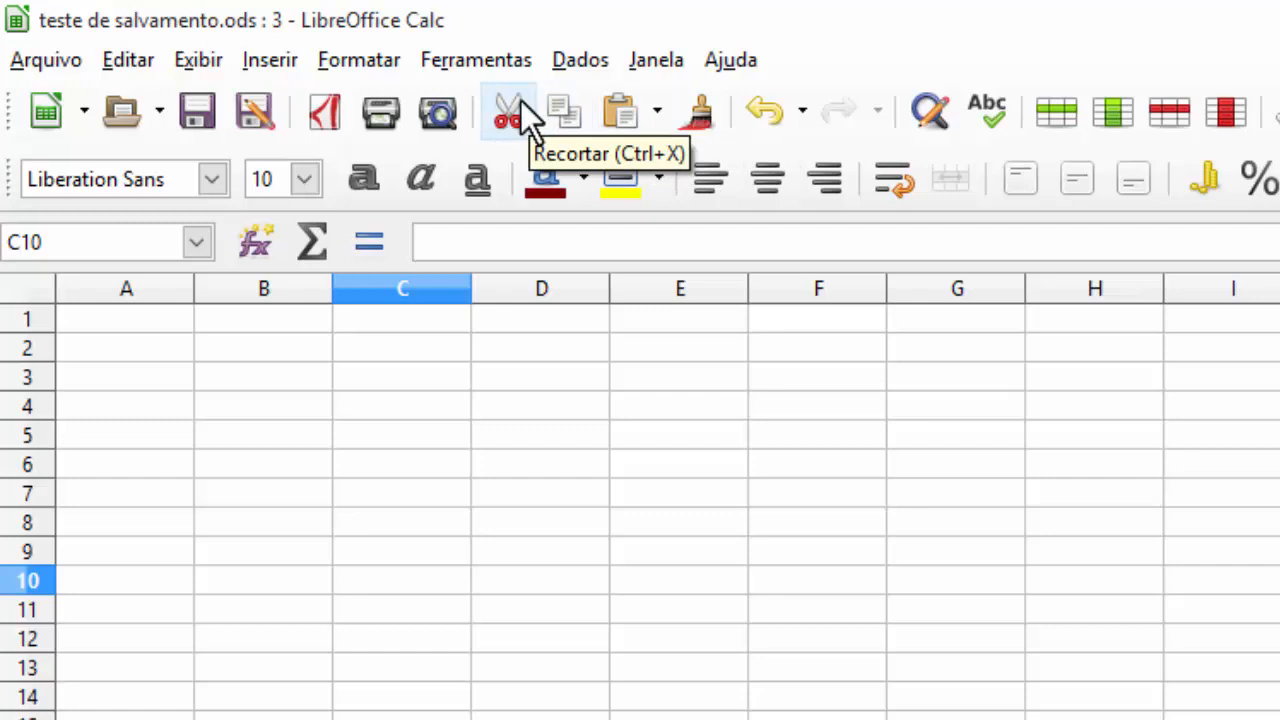
Step: Enter the text "Teste" in cell A1
click(210, 378)
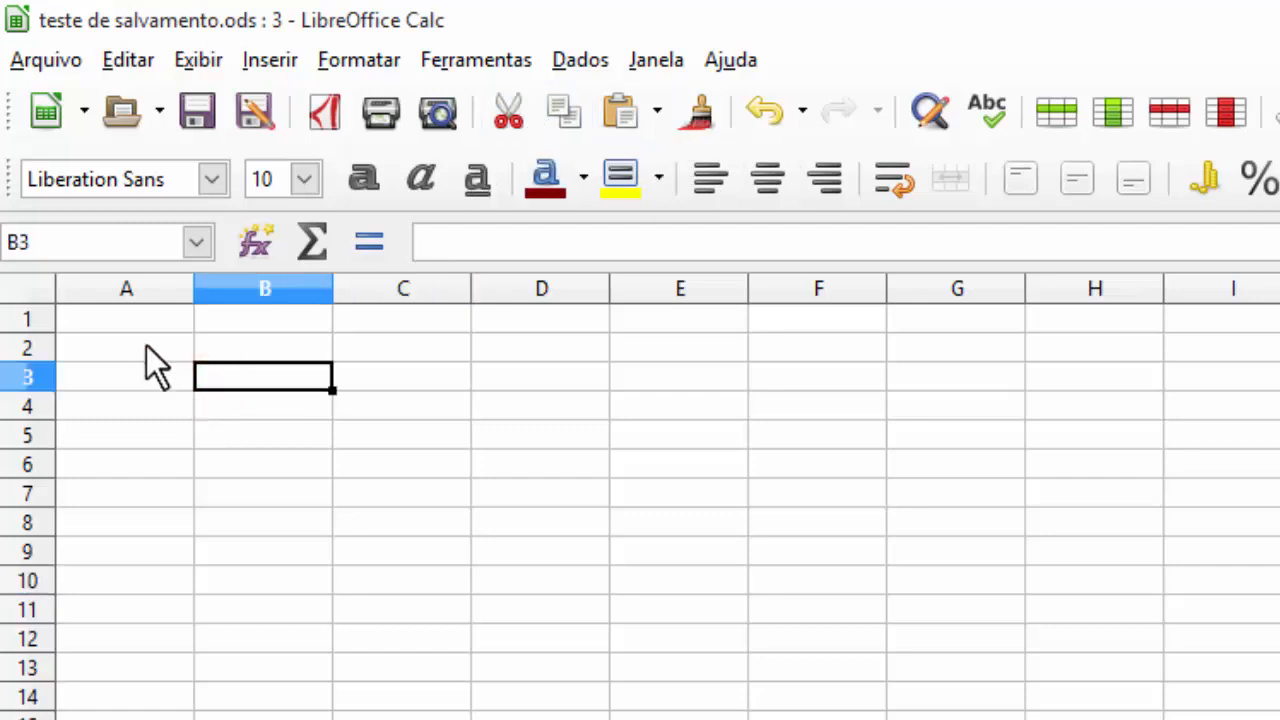
click(128, 318)
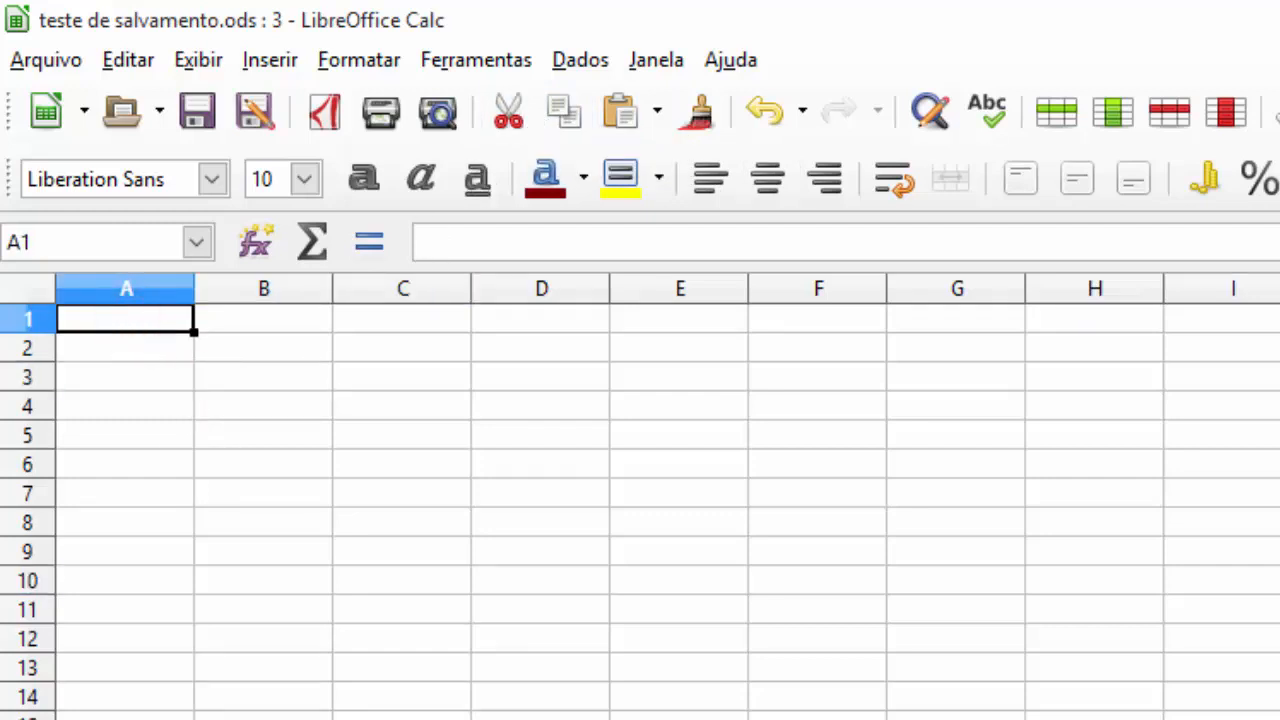
text(Teste)
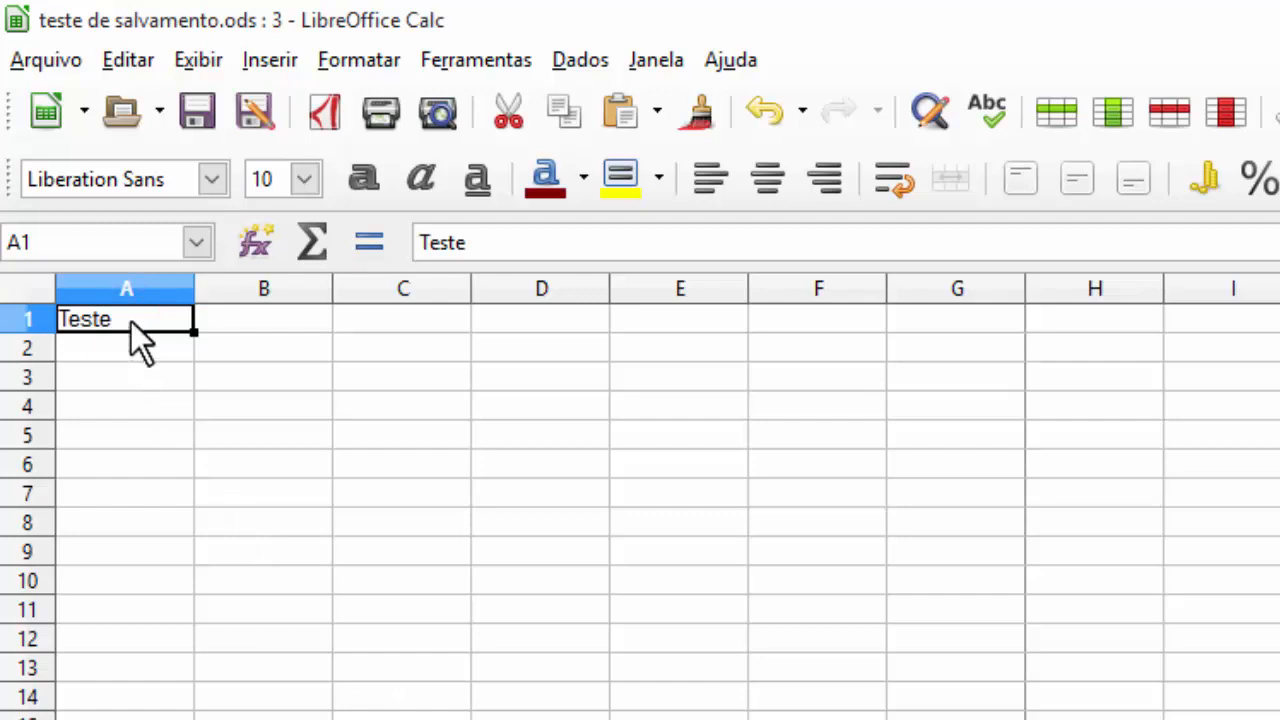
Step: Try cutting the text out of cell A1 and copying the empty cell D3, and undo the cut
click(525, 118)
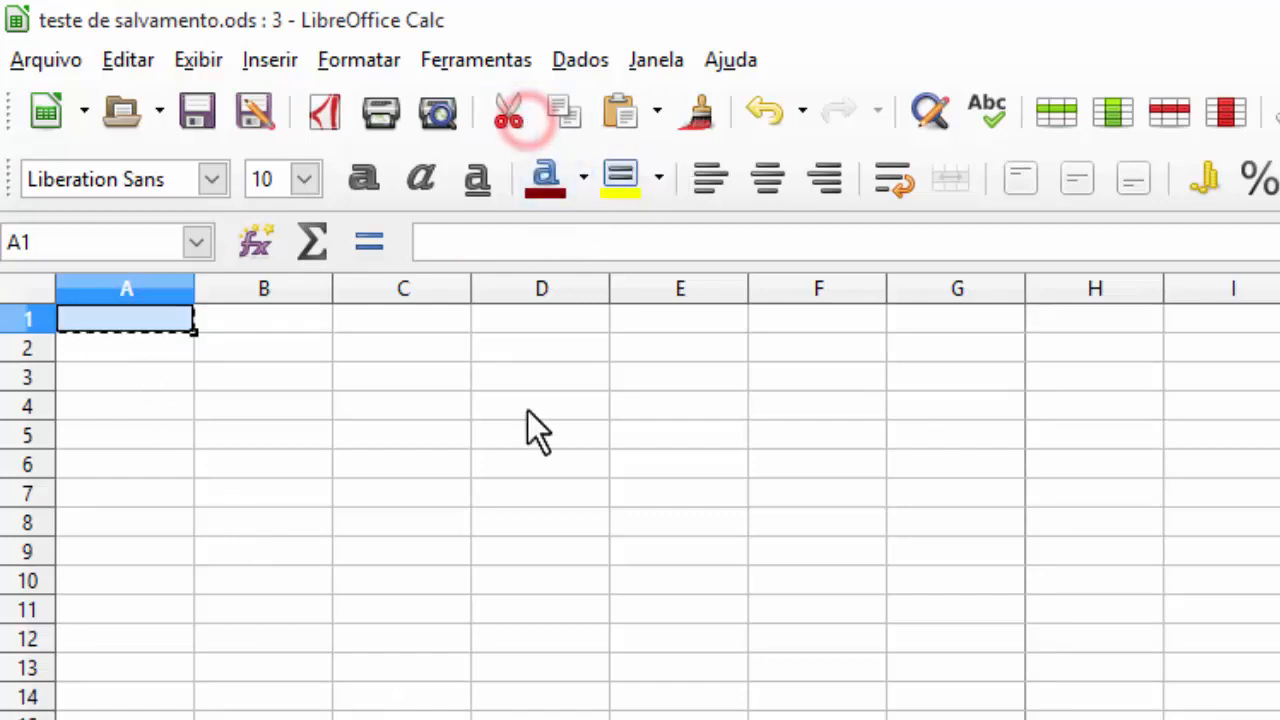
click(337, 500)
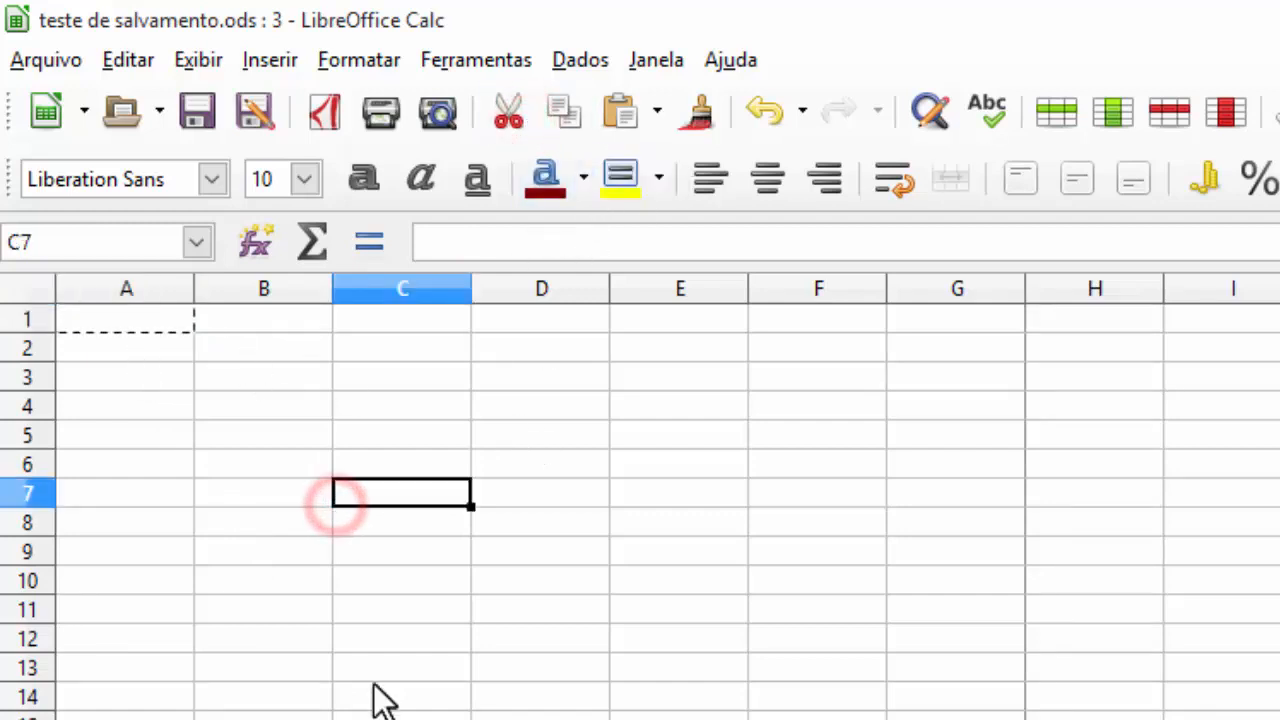
click(515, 385)
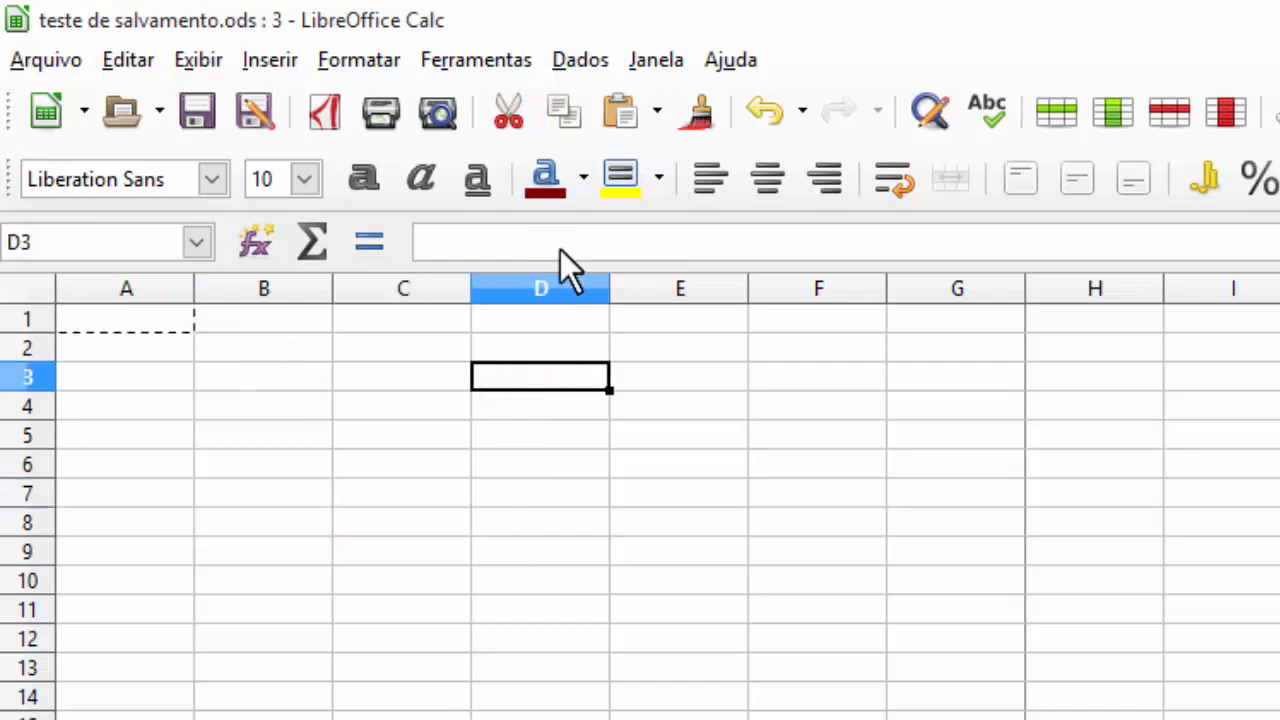
click(565, 118)
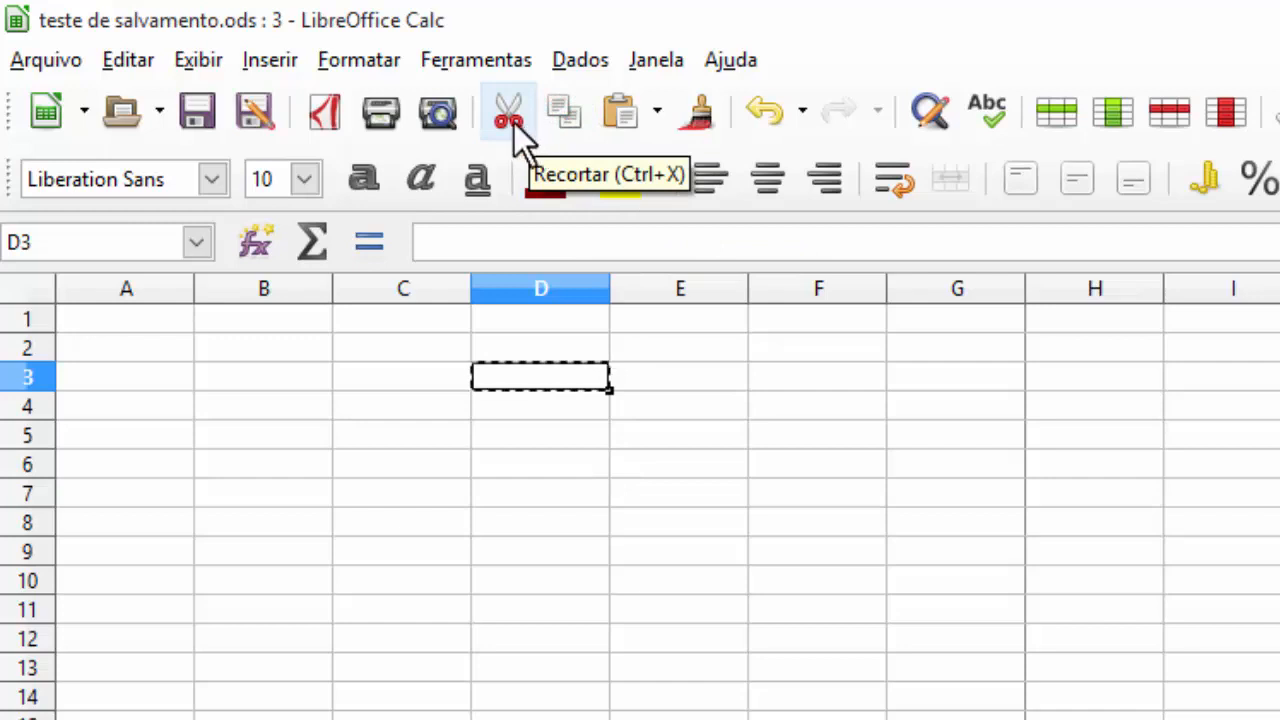
key(ctrl+z)
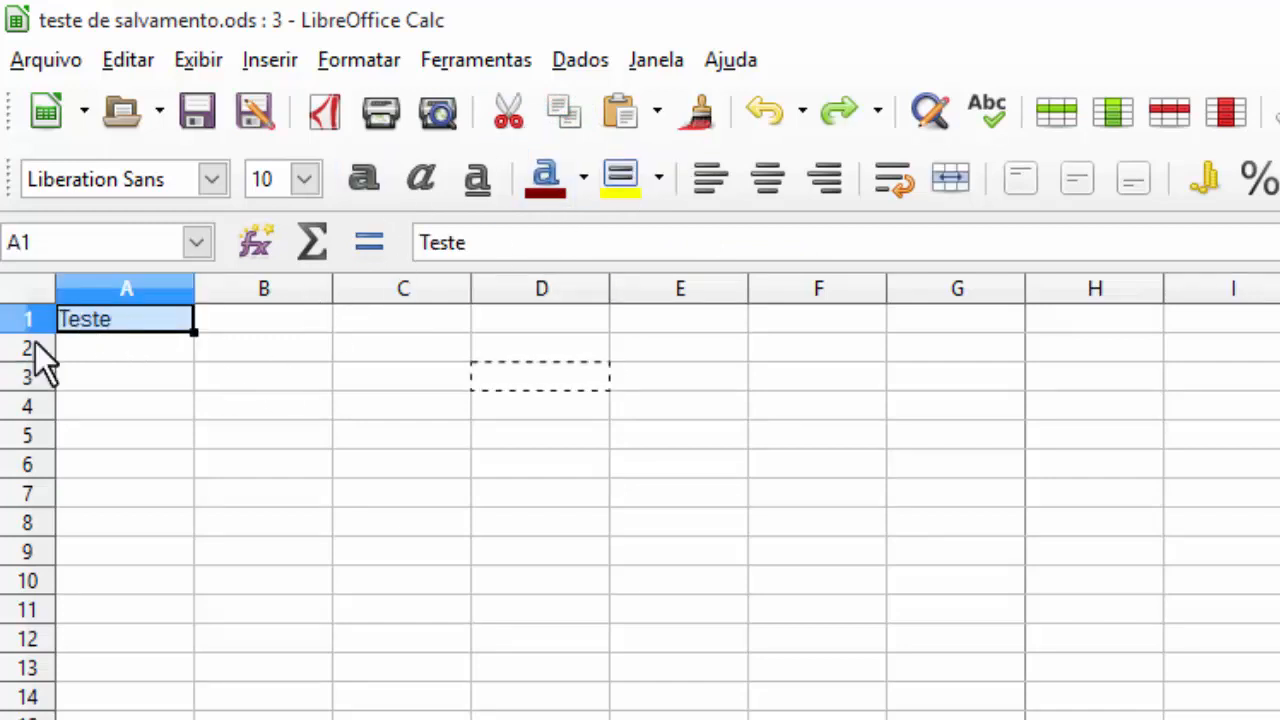
Step: Try moving the text from cell A1 to D3 by cutting and pasting, undo both actions, and select cell C4
key(ctrl+x)
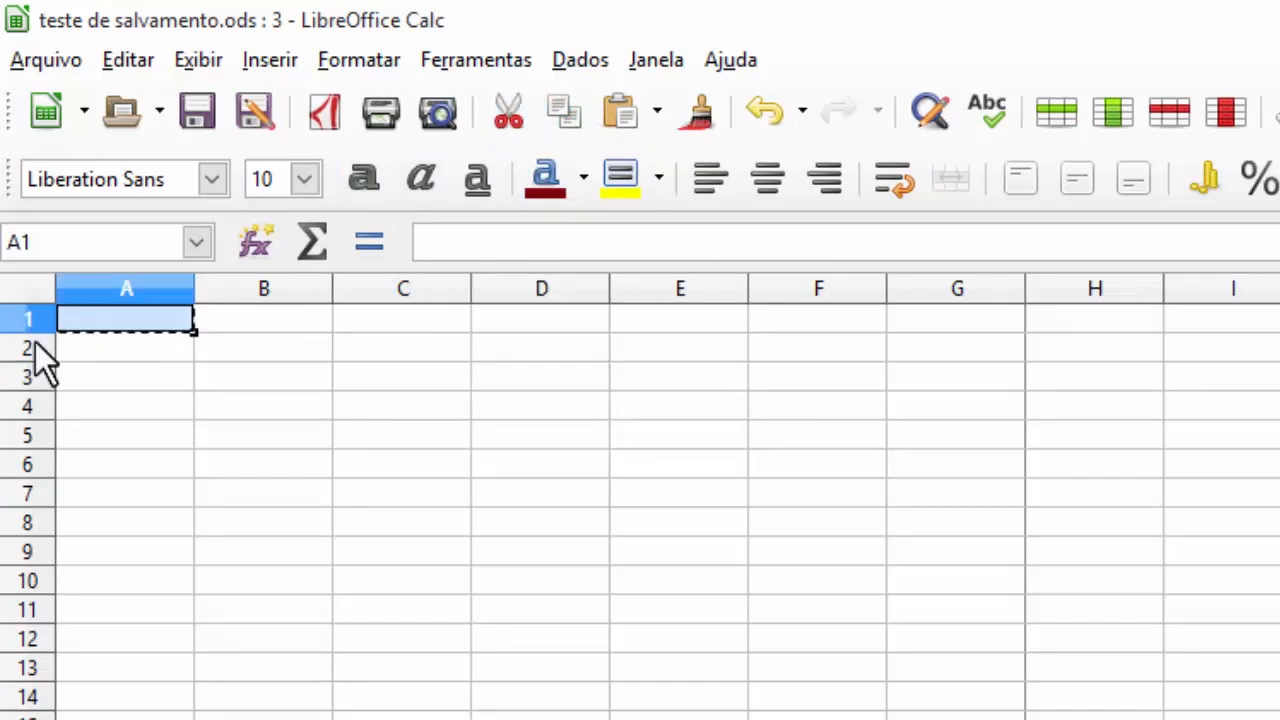
click(541, 377)
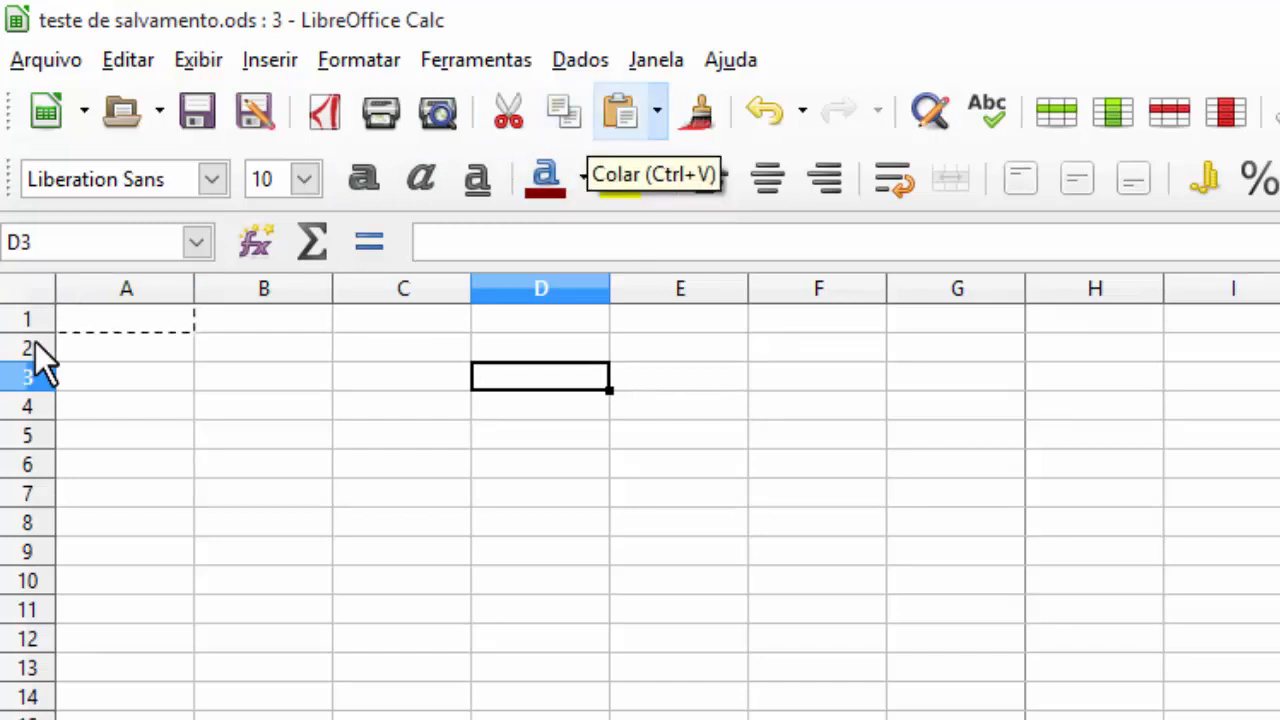
click(620, 111)
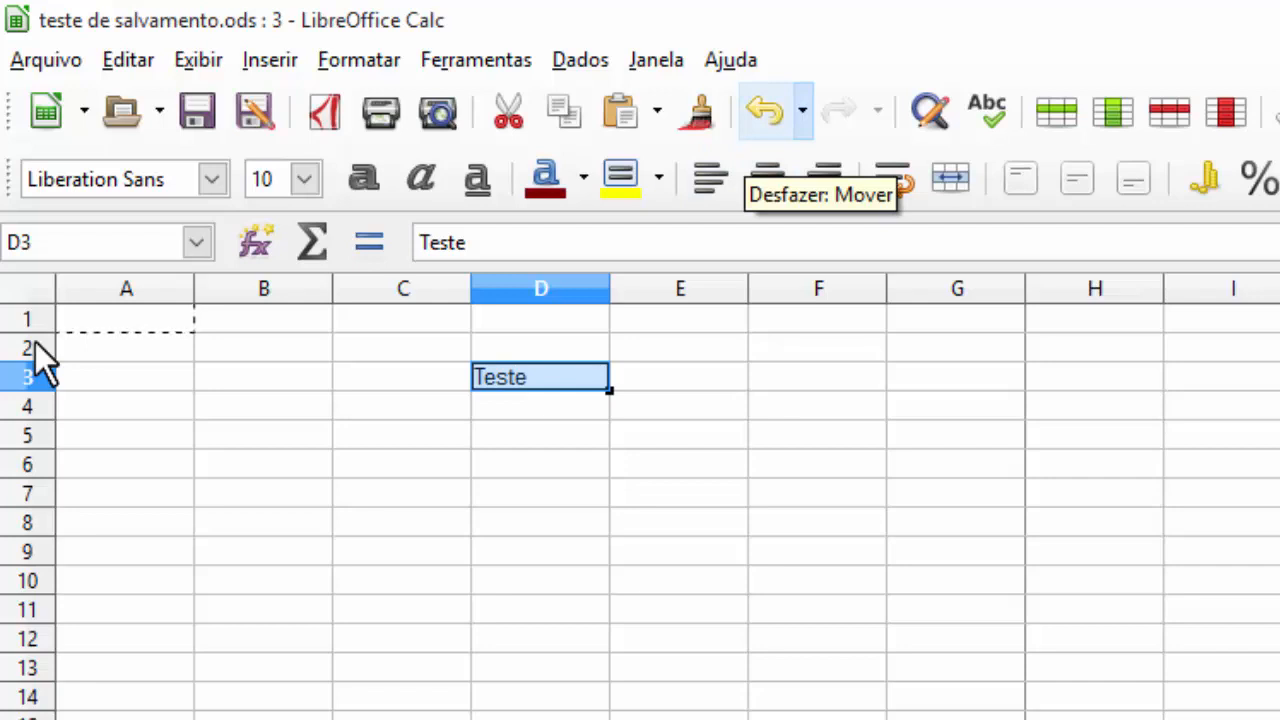
key(ctrl+z)
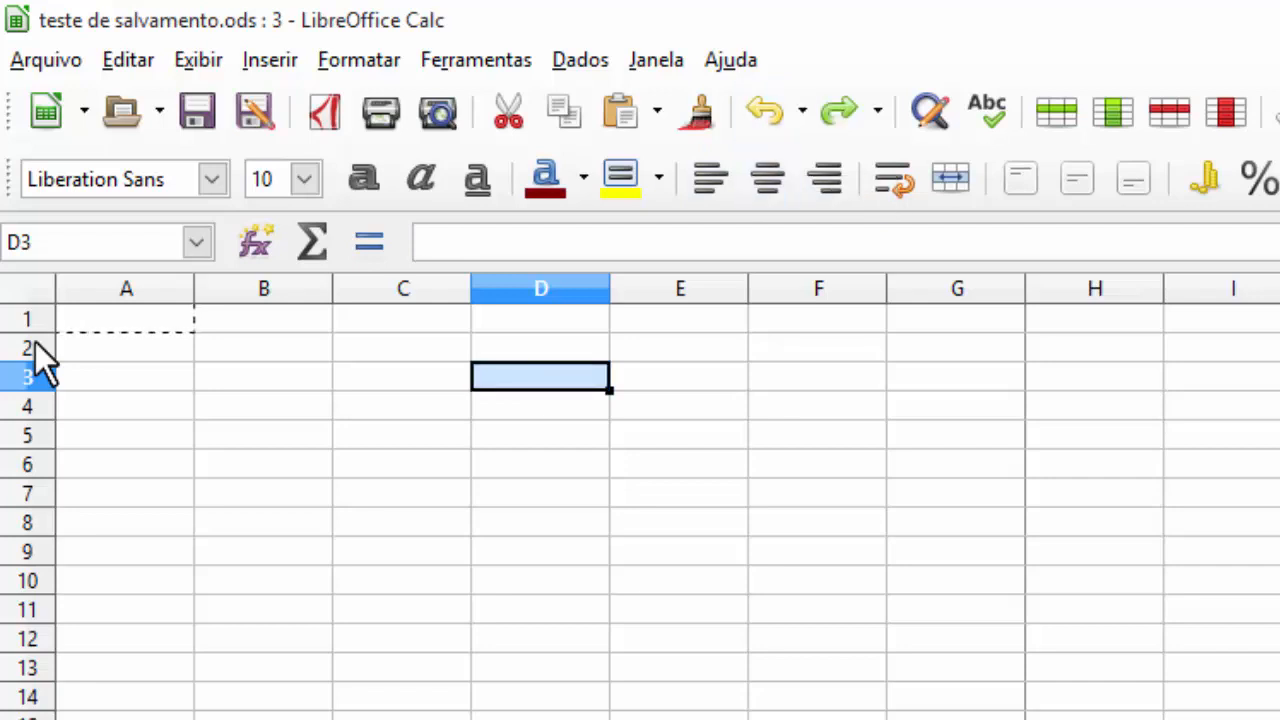
key(ctrl+z)
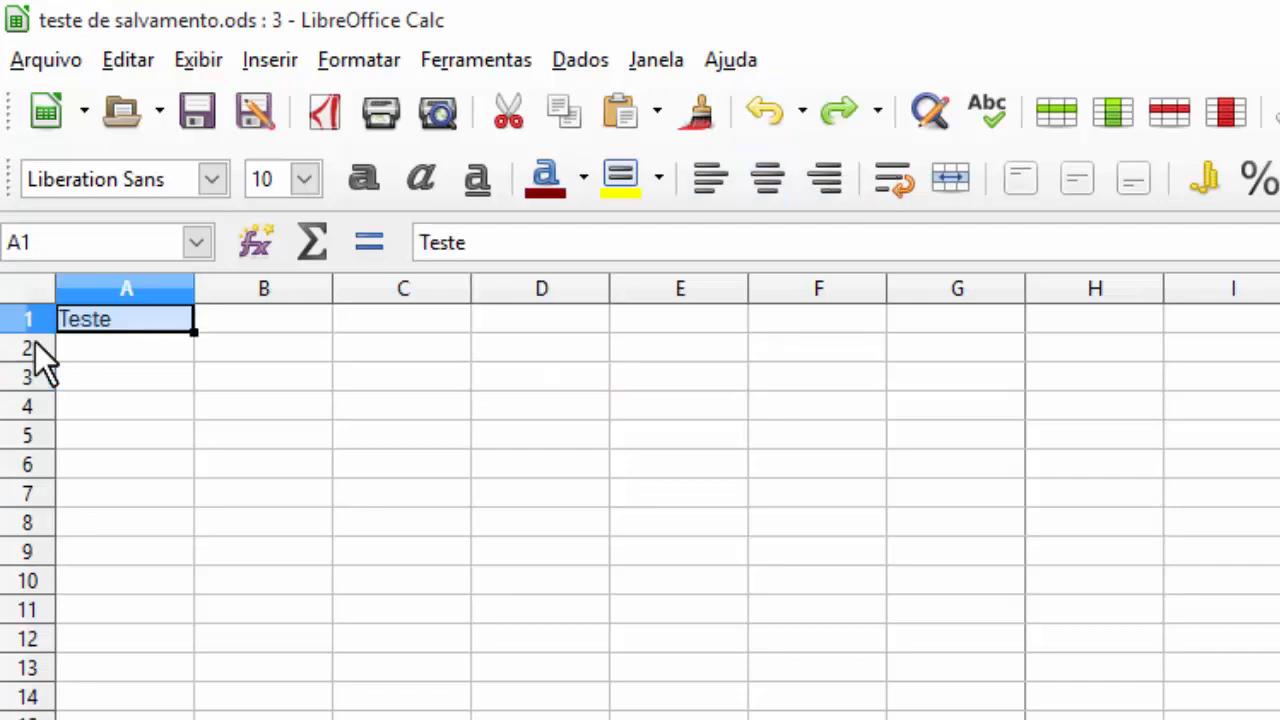
click(402, 405)
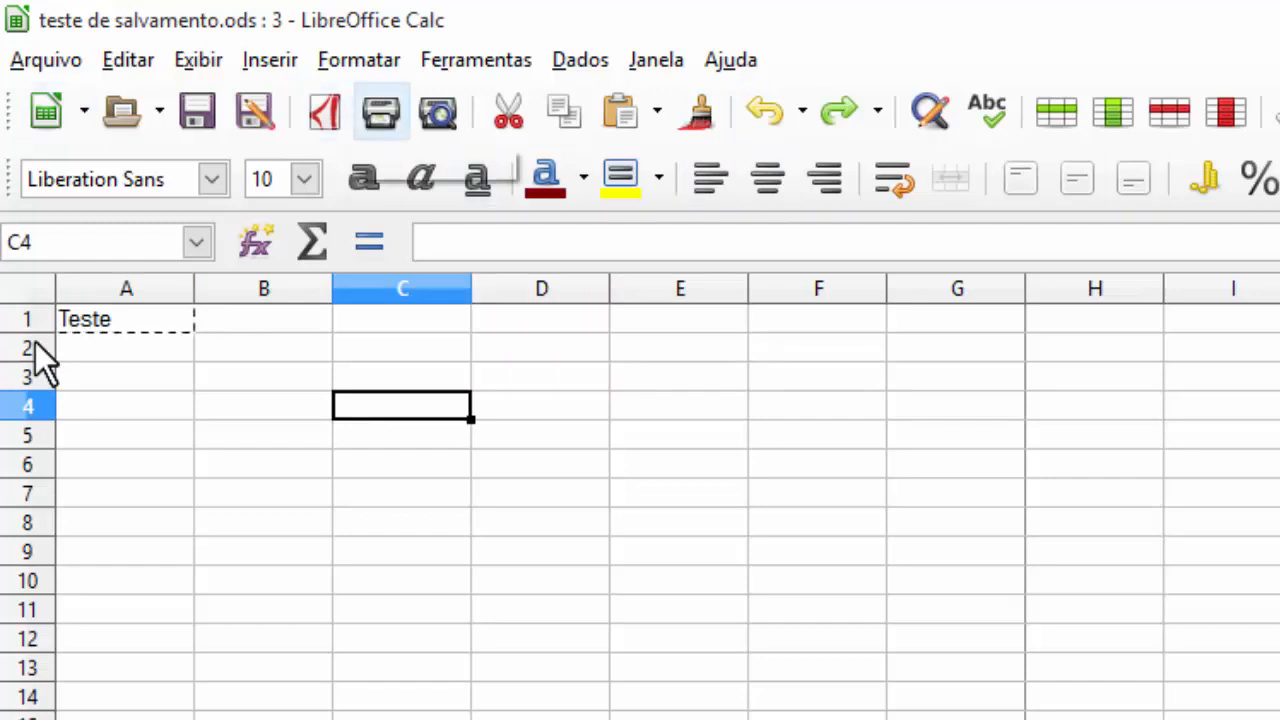
Step: Examine the list of toolbars available for display, from Alinhar objetos to Barra de fórmulas
click(198, 60)
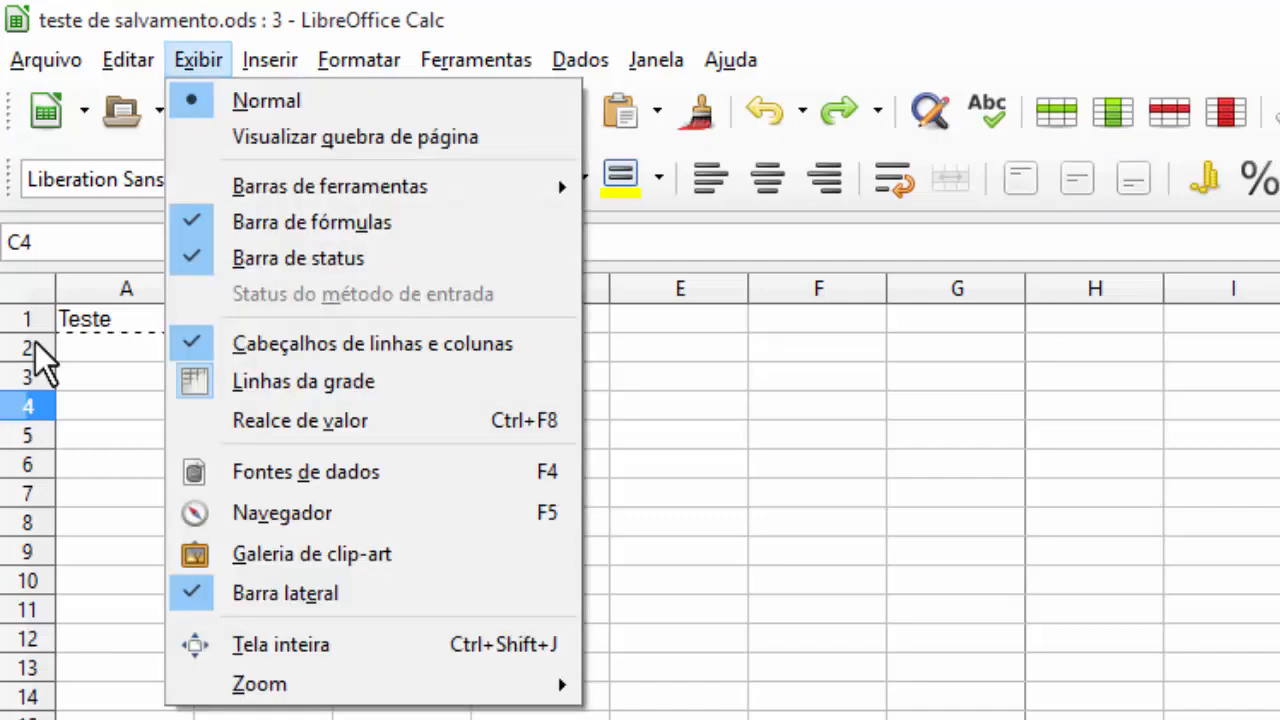
key(Down)
key(Down)
key(Right)
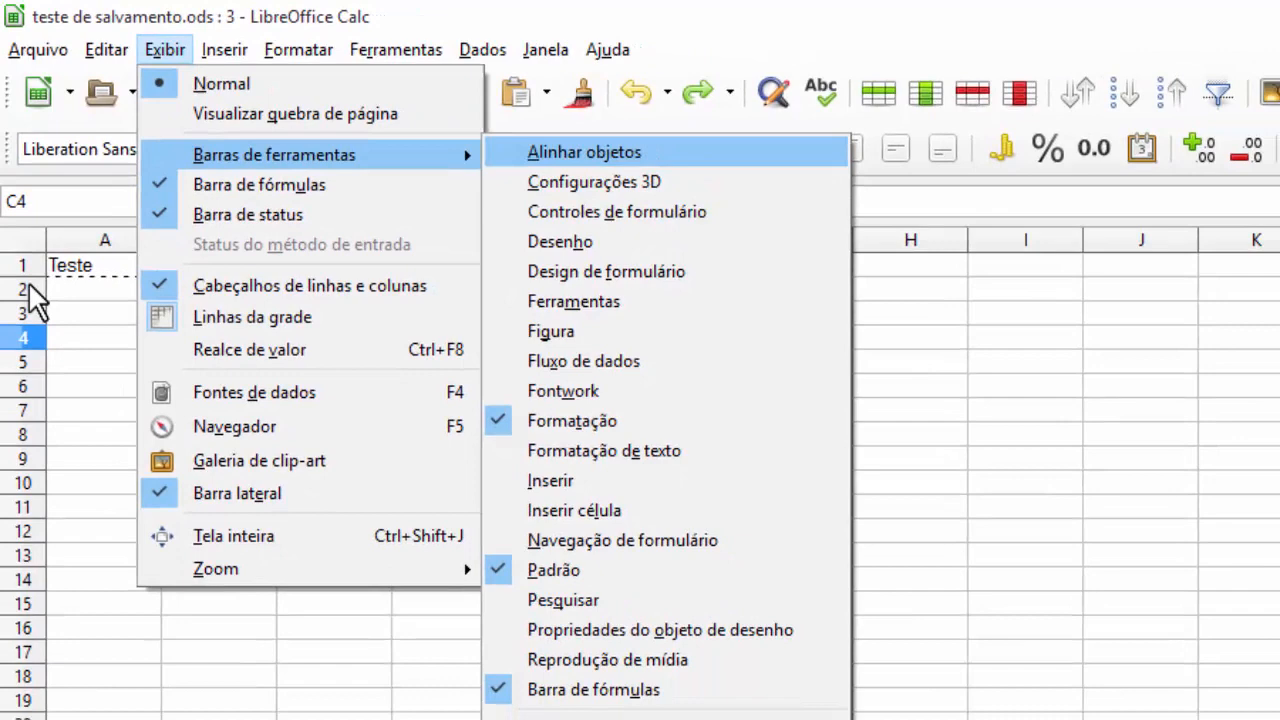
key(Down)
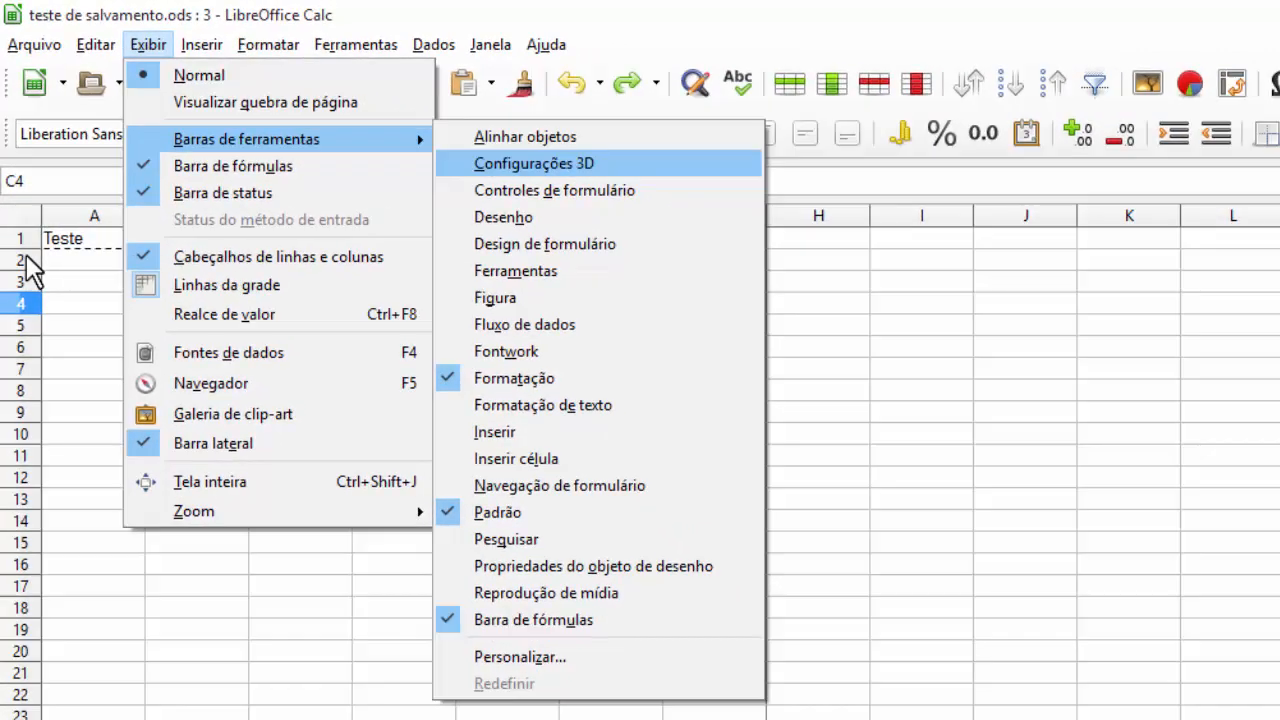
key(Down)
key(Down)
key(Down)
key(Down)
key(Down)
key(Down)
key(Down)
key(Down)
key(Down)
key(Down)
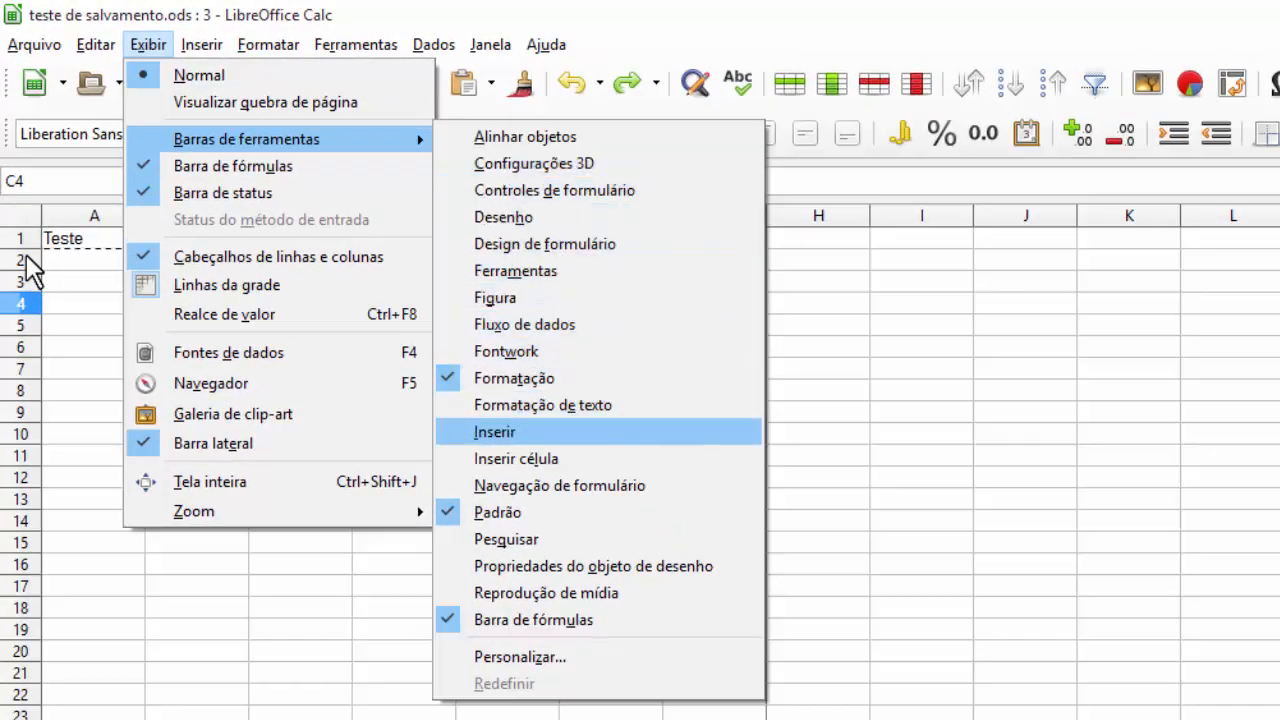
key(Down)
key(Down)
key(Down)
key(Down)
key(Down)
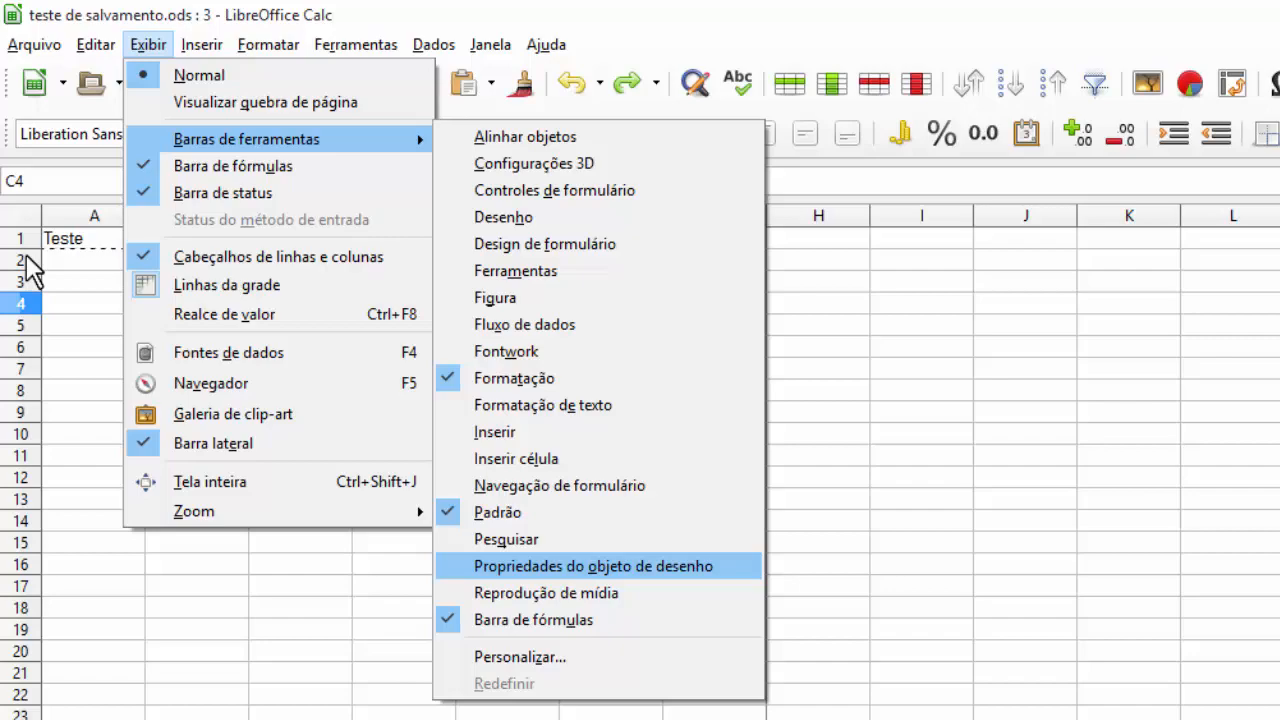
key(Up)
key(Up)
key(Up)
key(Up)
key(Up)
key(Up)
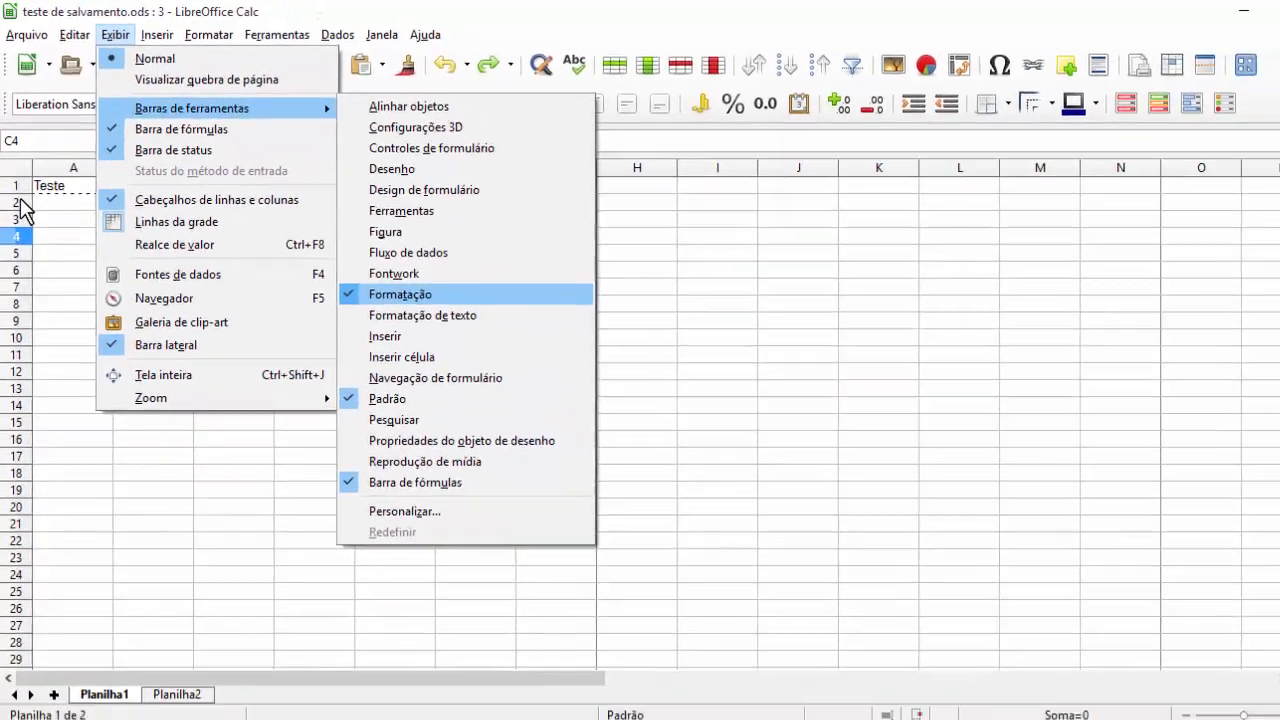
key(Down)
key(Down)
key(Down)
key(Down)
key(Down)
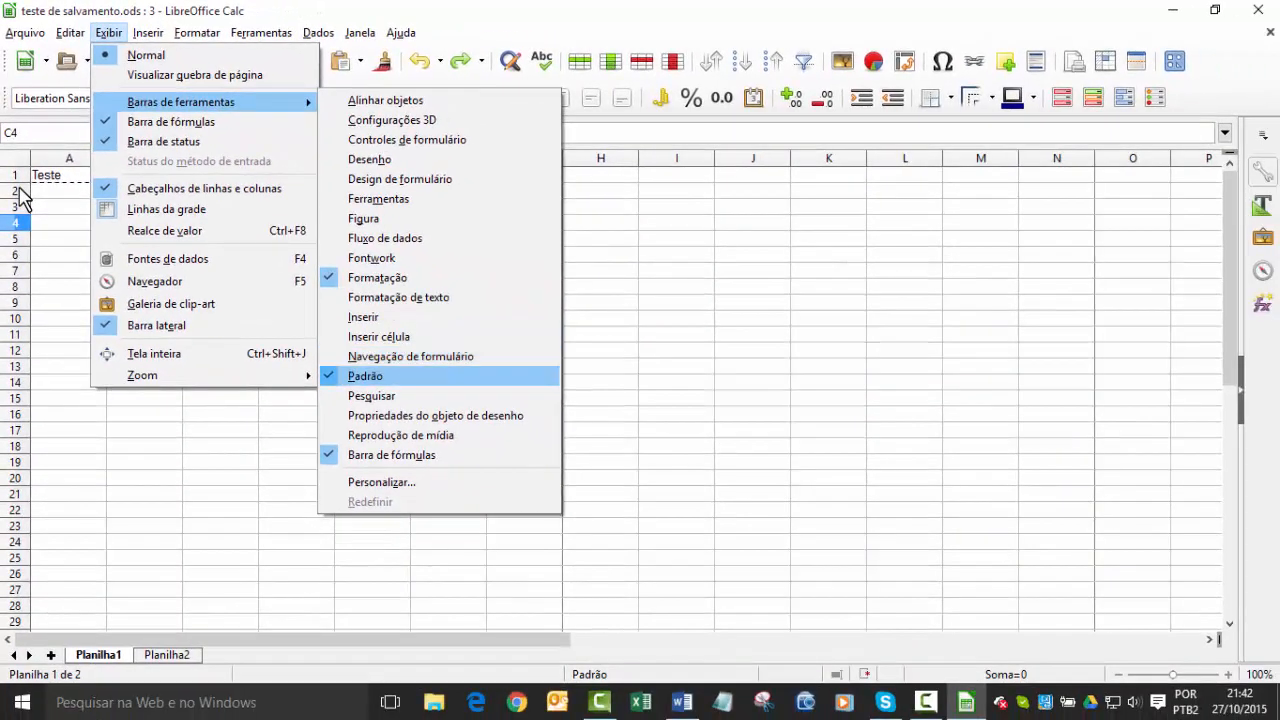
key(Down)
key(Down)
key(Down)
key(Down)
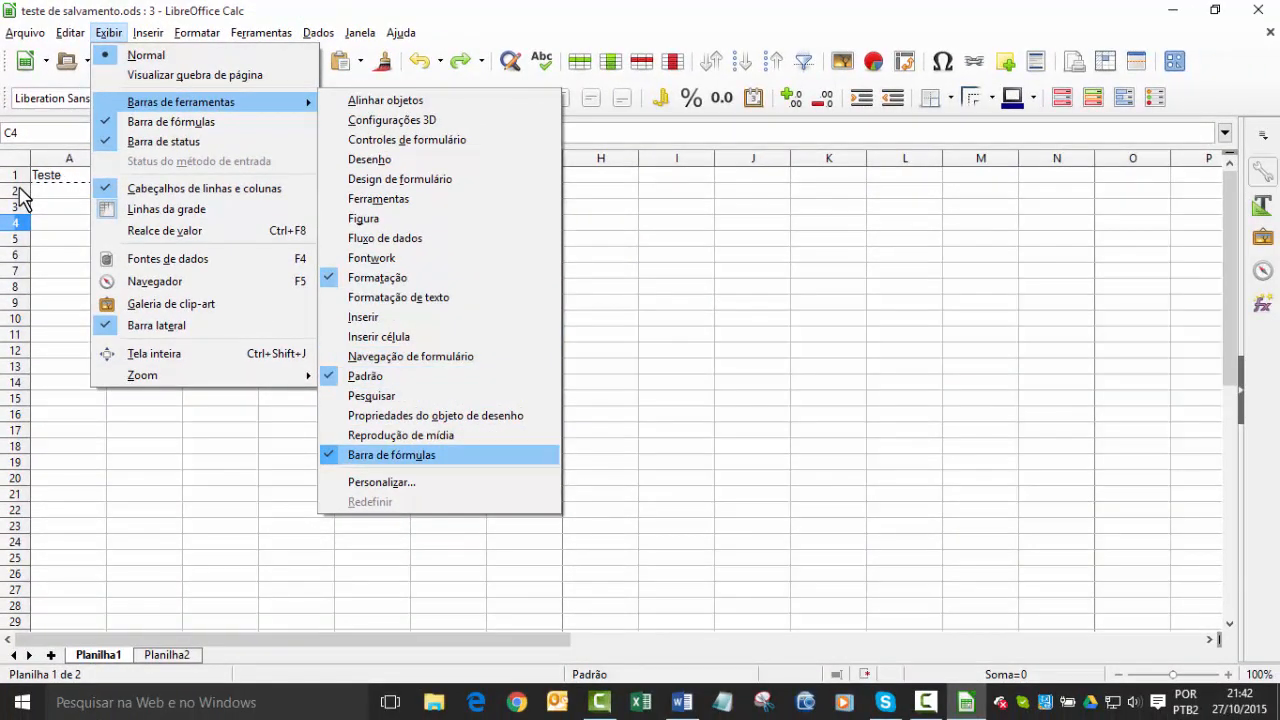
key(Up)
key(Up)
key(Up)
key(Up)
key(Up)
key(Up)
key(Up)
key(Up)
key(Up)
key(Up)
key(Up)
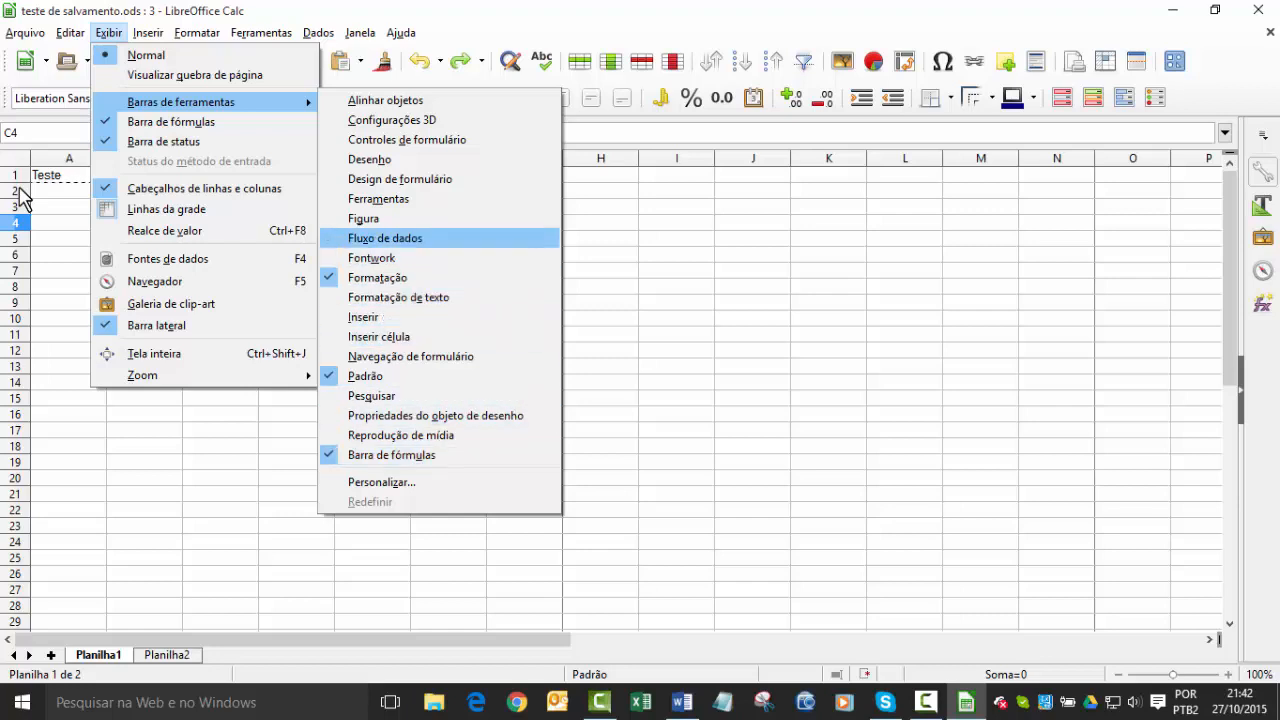
key(Up)
key(Up)
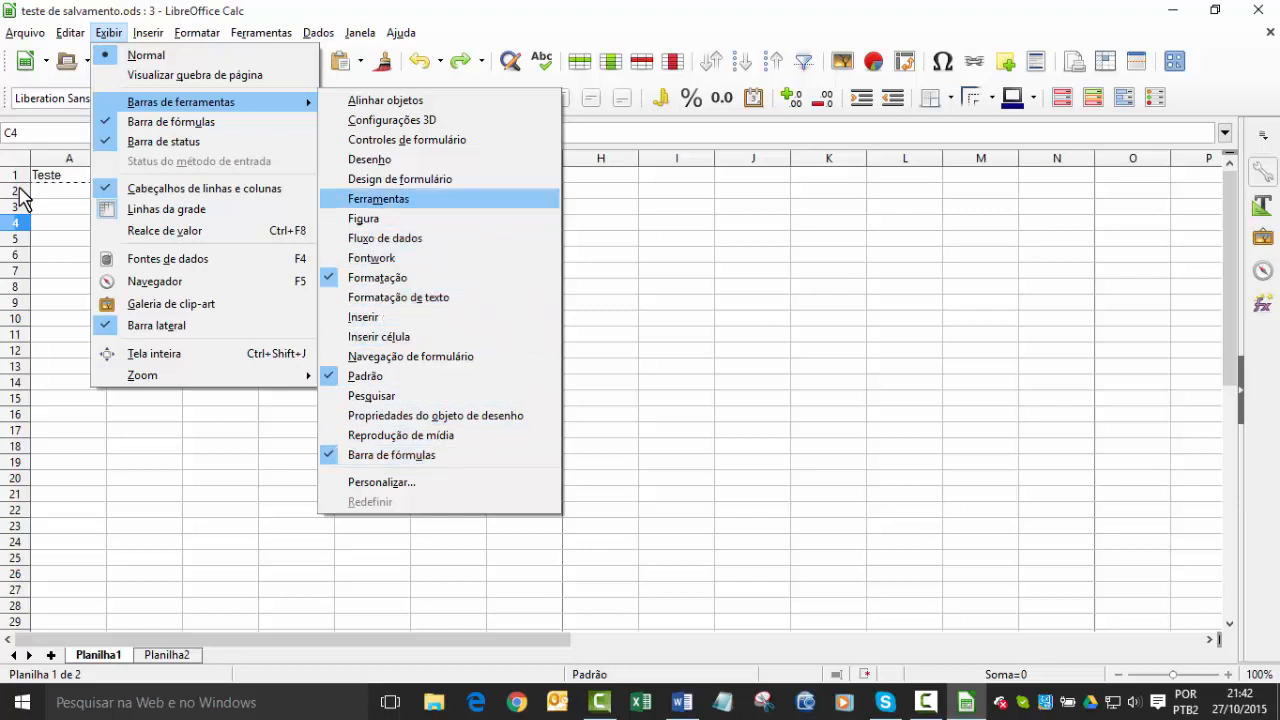
key(Return)
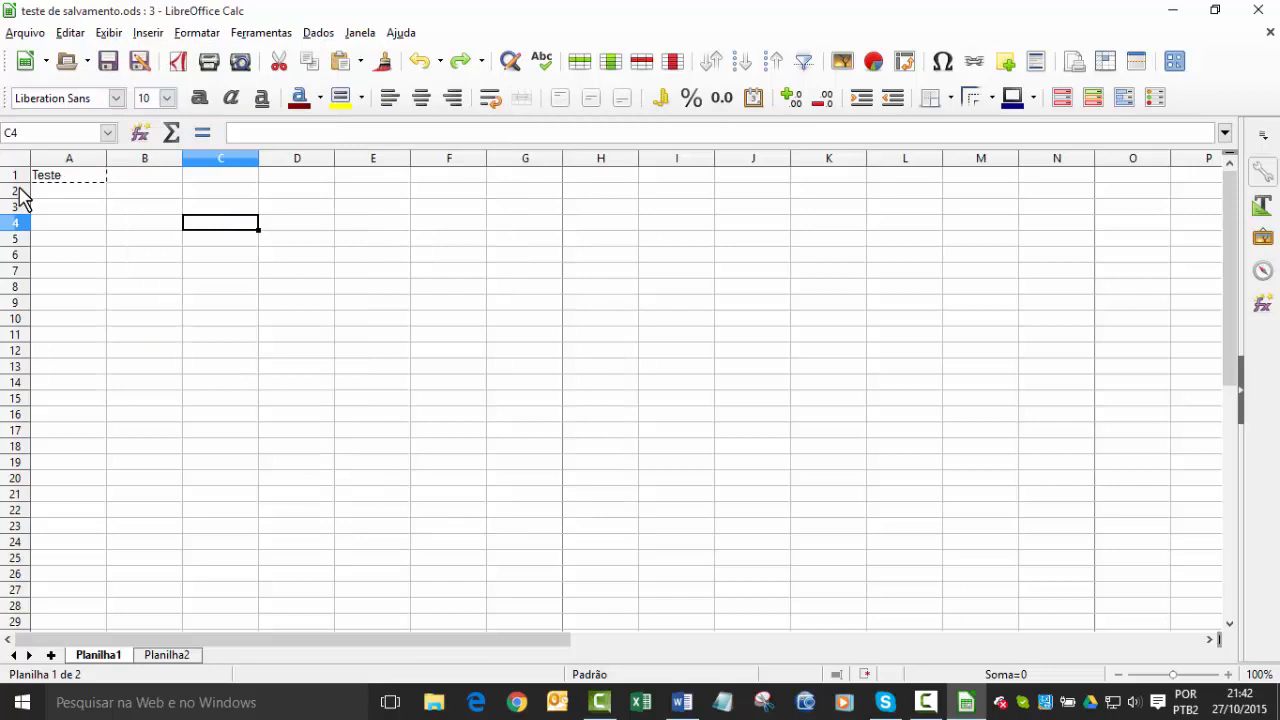
Step: Show the Figura toolbar and select cell E3
key(alt+x)
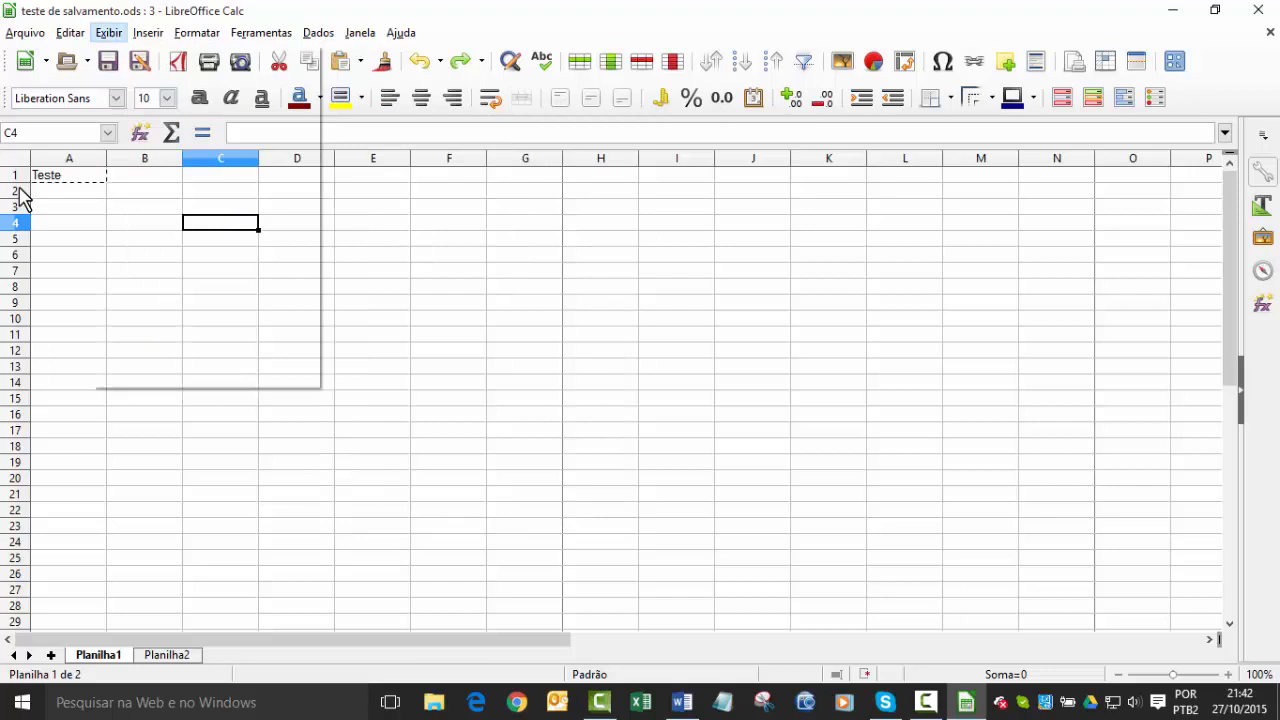
key(Down)
key(Down)
key(Down)
key(Right)
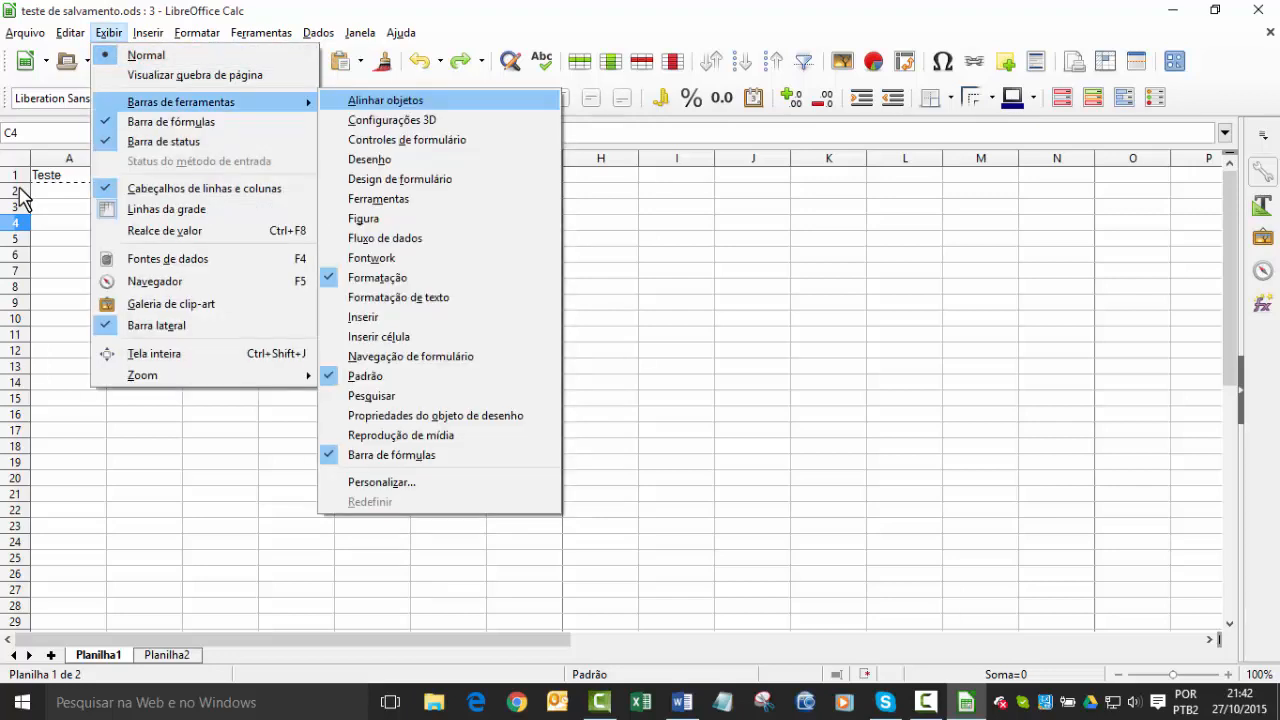
key(Down)
key(Down)
key(Down)
key(Down)
key(Down)
key(Down)
key(Down)
key(Up)
key(Up)
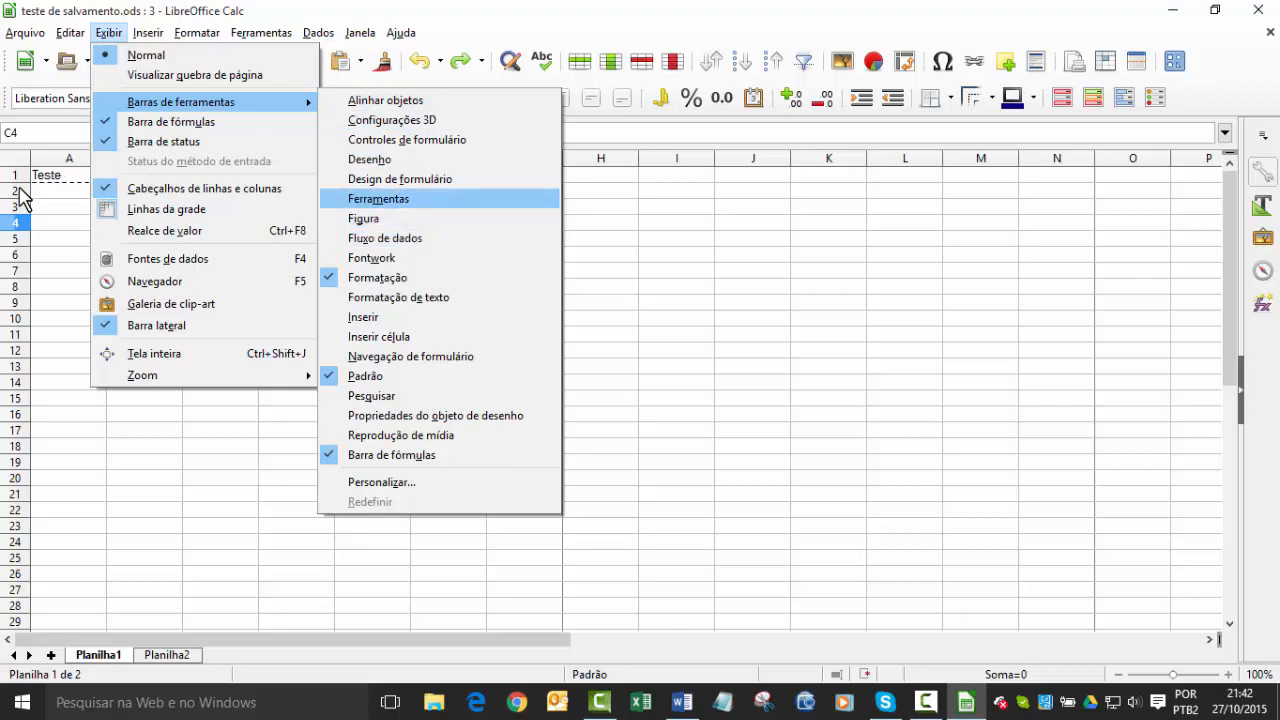
key(Down)
key(Down)
key(Up)
key(Return)
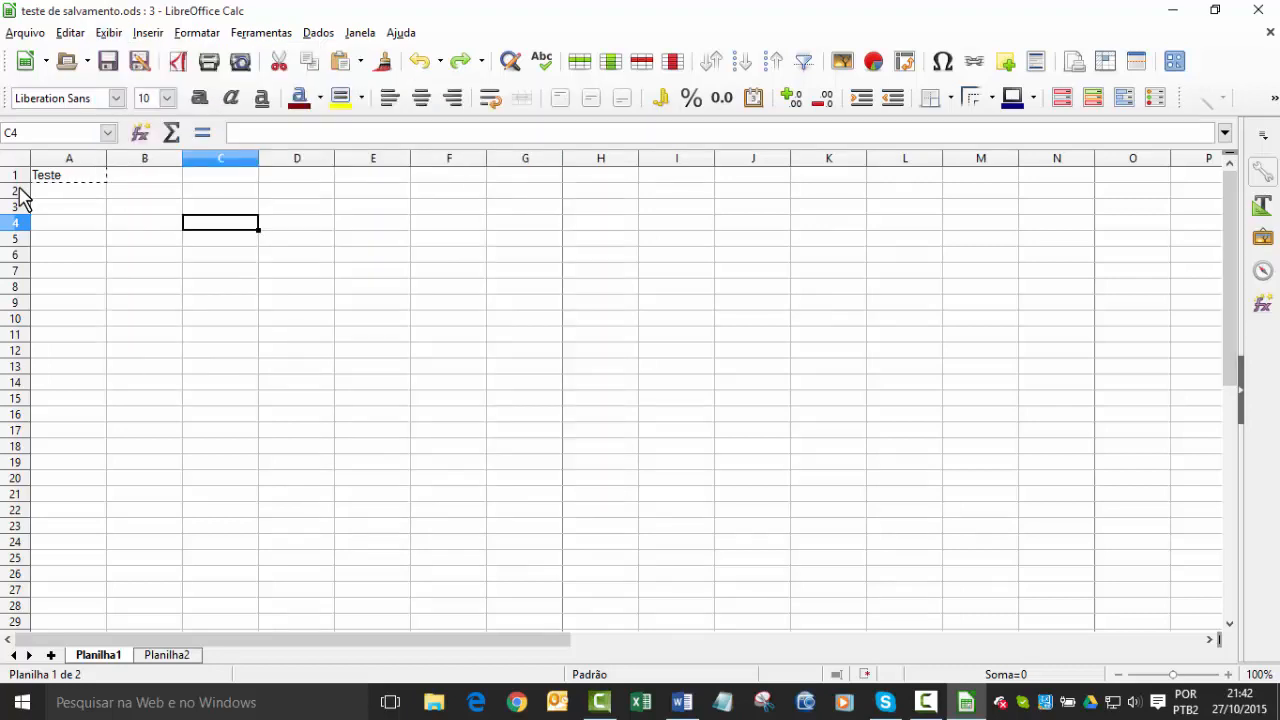
key(Right)
key(Right)
key(Up)
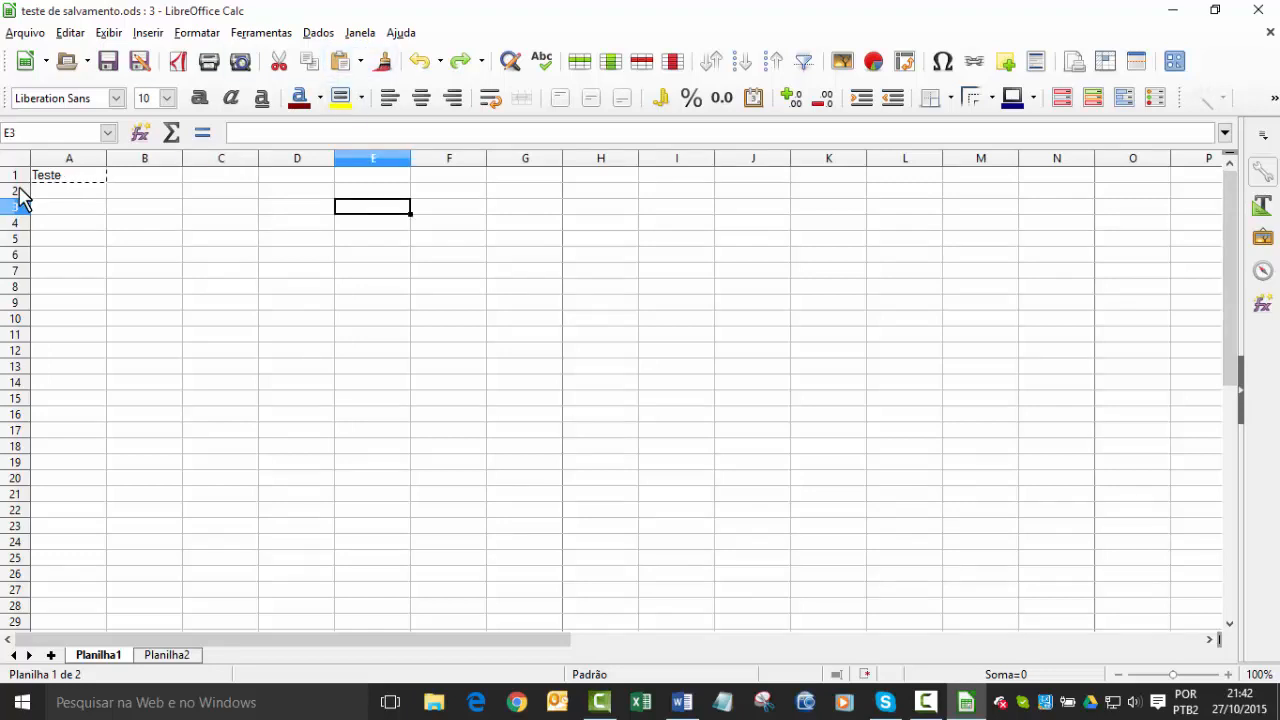
Step: Hide the Figura toolbar
key(alt+x)
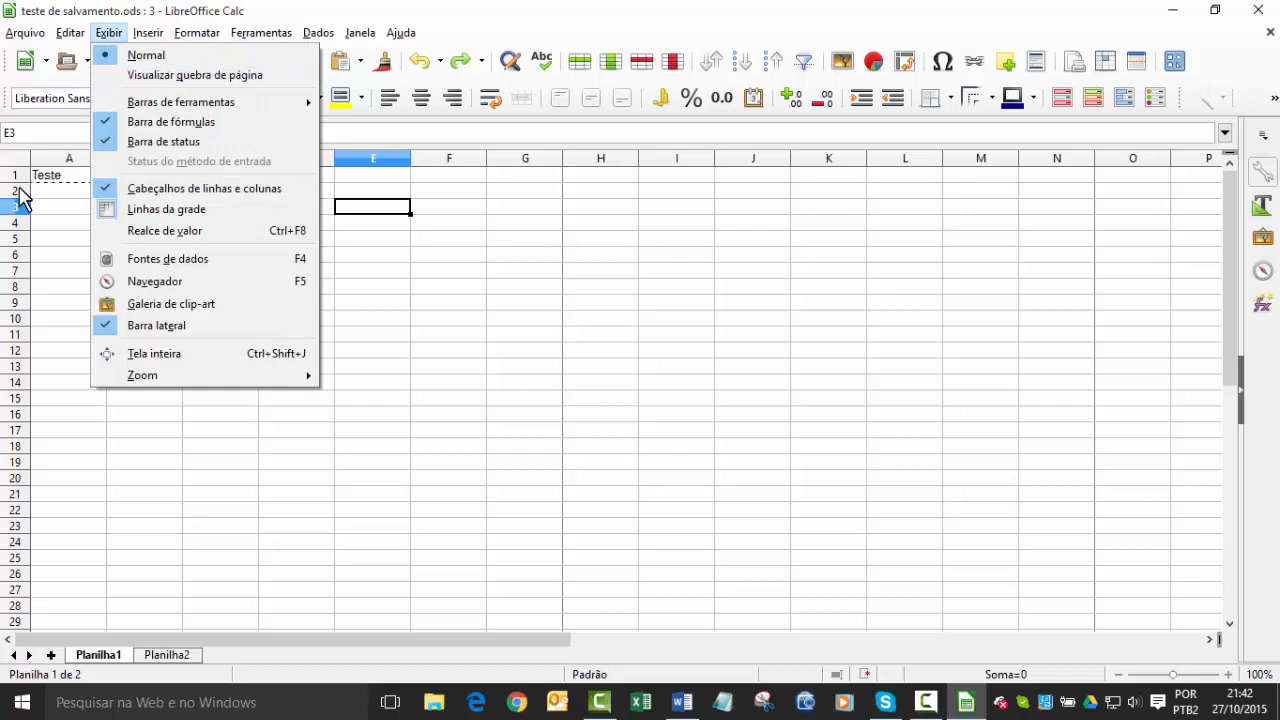
key(b)
key(Down)
key(Down)
key(Down)
key(Down)
key(Down)
key(Down)
key(Down)
key(Up)
key(Return)
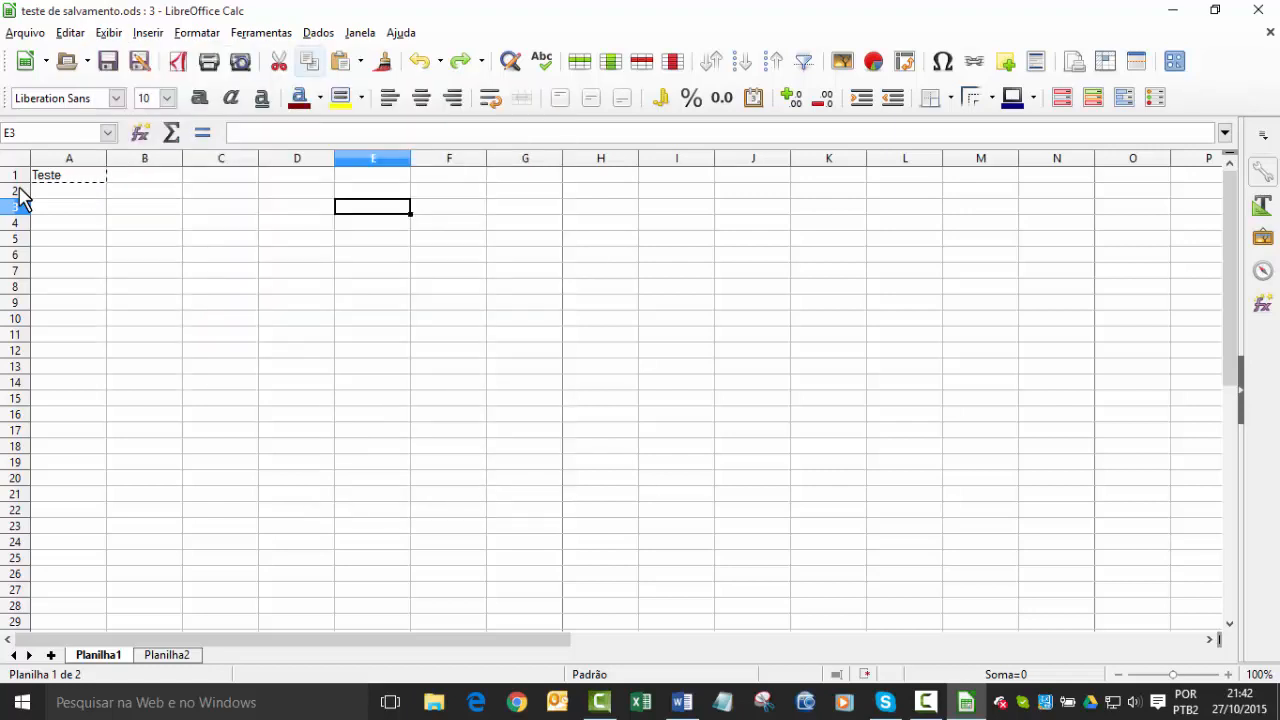
Step: Undock the Formatação and Padrão toolbars so they float over the sheet, and show the Figura toolbar
mouse_move(5, 98)
mouse_down()
mouse_move(133, 250)
mouse_move(109, 257)
mouse_up()
mouse_move(5, 61)
mouse_down()
mouse_move(156, 322)
mouse_move(90, 399)
mouse_up()
click(108, 33)
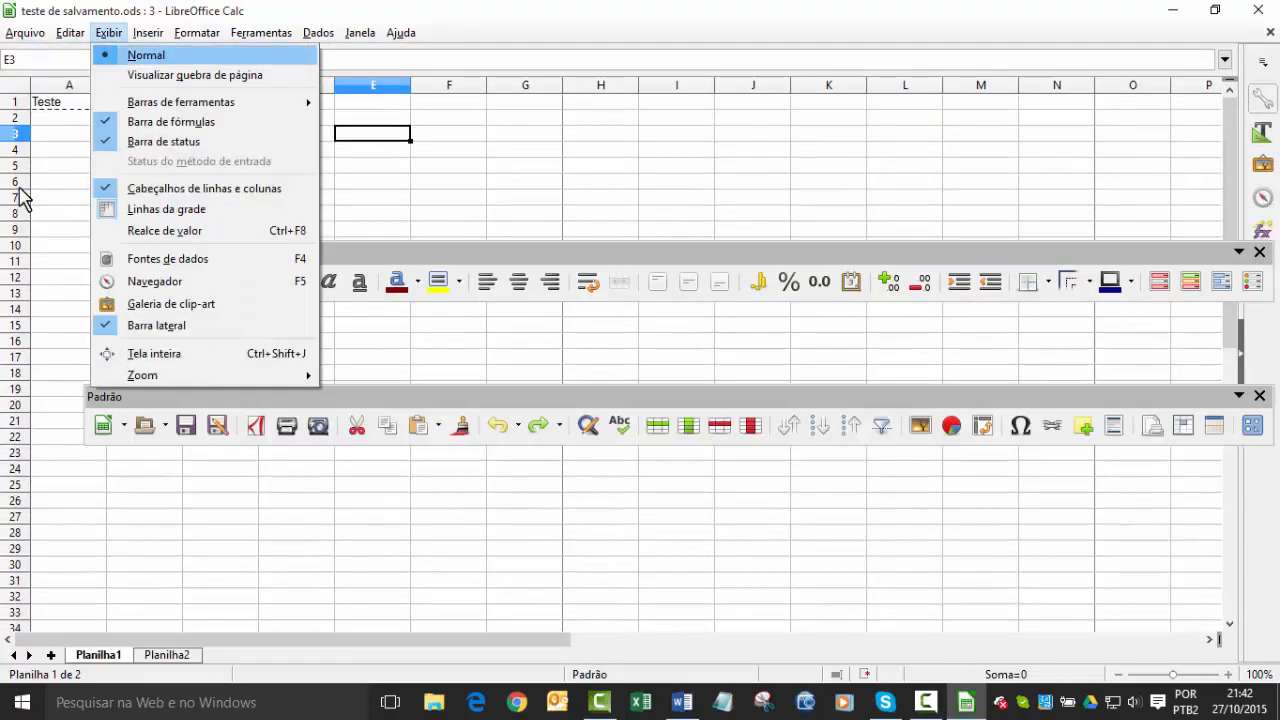
mouse_move(181, 102)
click(378, 199)
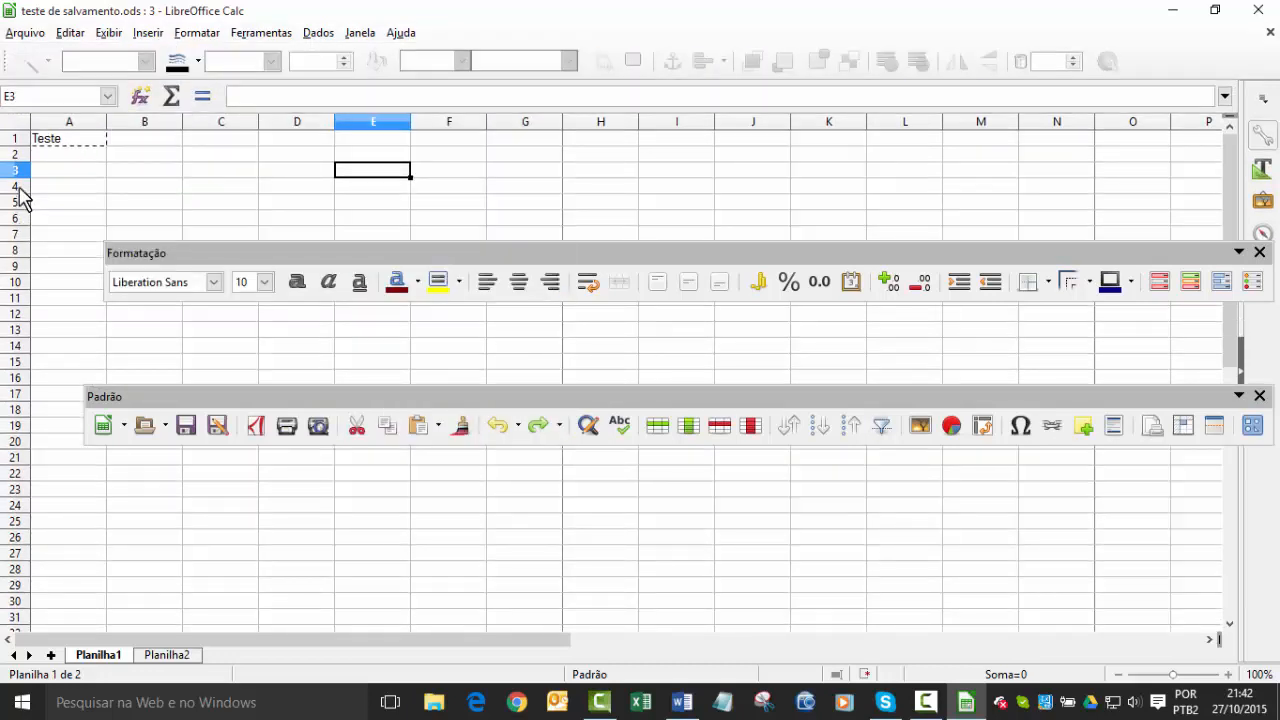
Step: Dock the Formatação toolbar above the Padrão toolbar under the menu bar, and view the overflow commands of the Figura toolbar
mouse_move(400, 253)
mouse_down()
mouse_move(390, 188)
mouse_move(305, 99)
mouse_move(296, 60)
mouse_up()
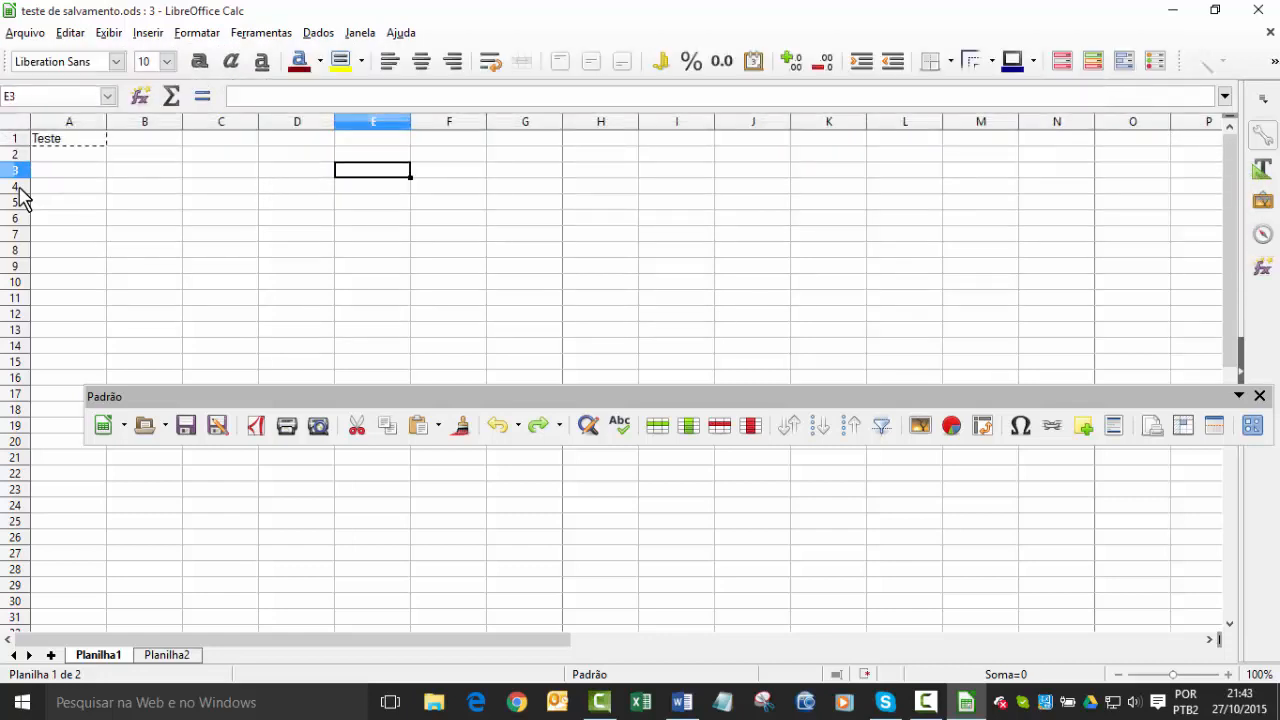
mouse_move(400, 397)
mouse_down()
mouse_move(275, 20)
mouse_move(252, 97)
mouse_up()
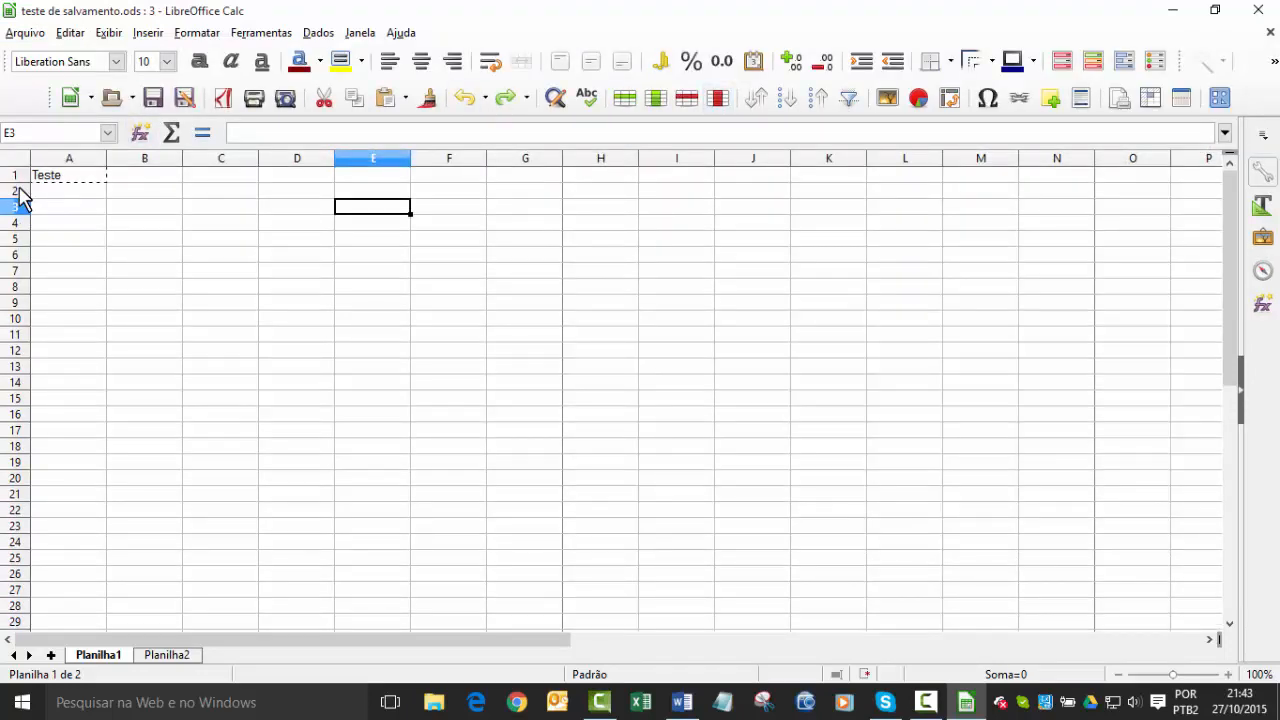
click(1274, 62)
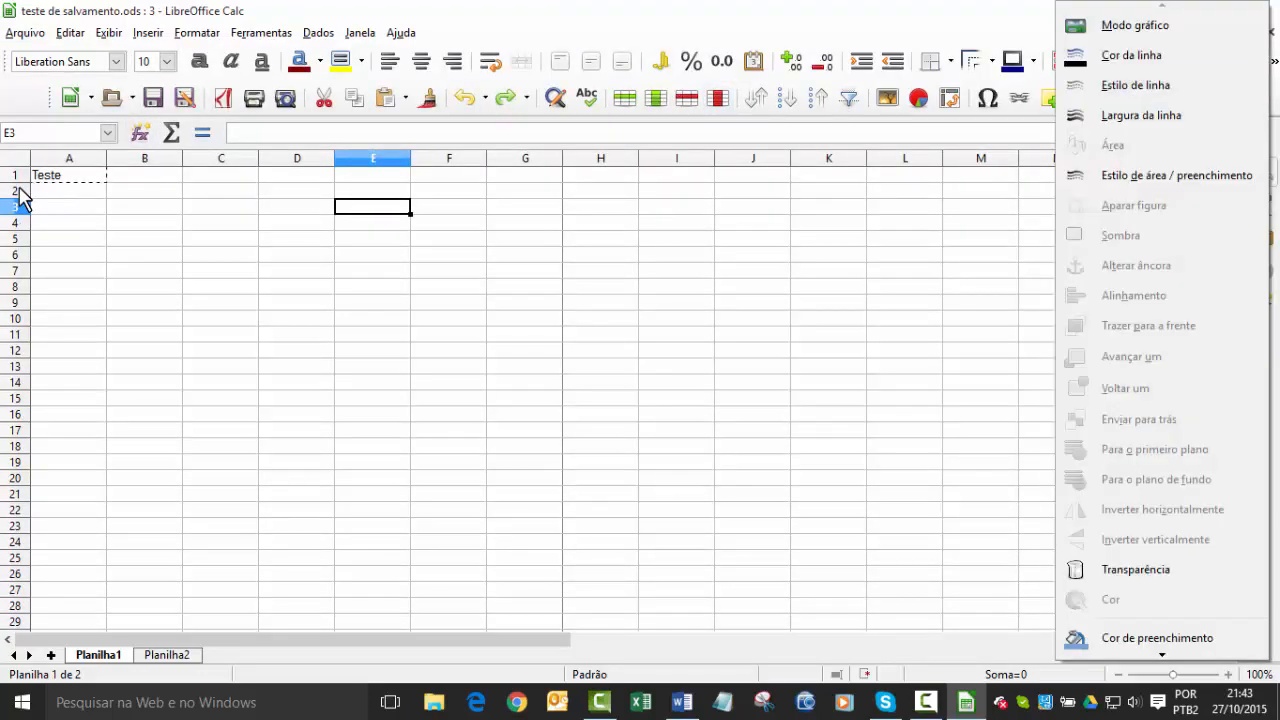
key(Escape)
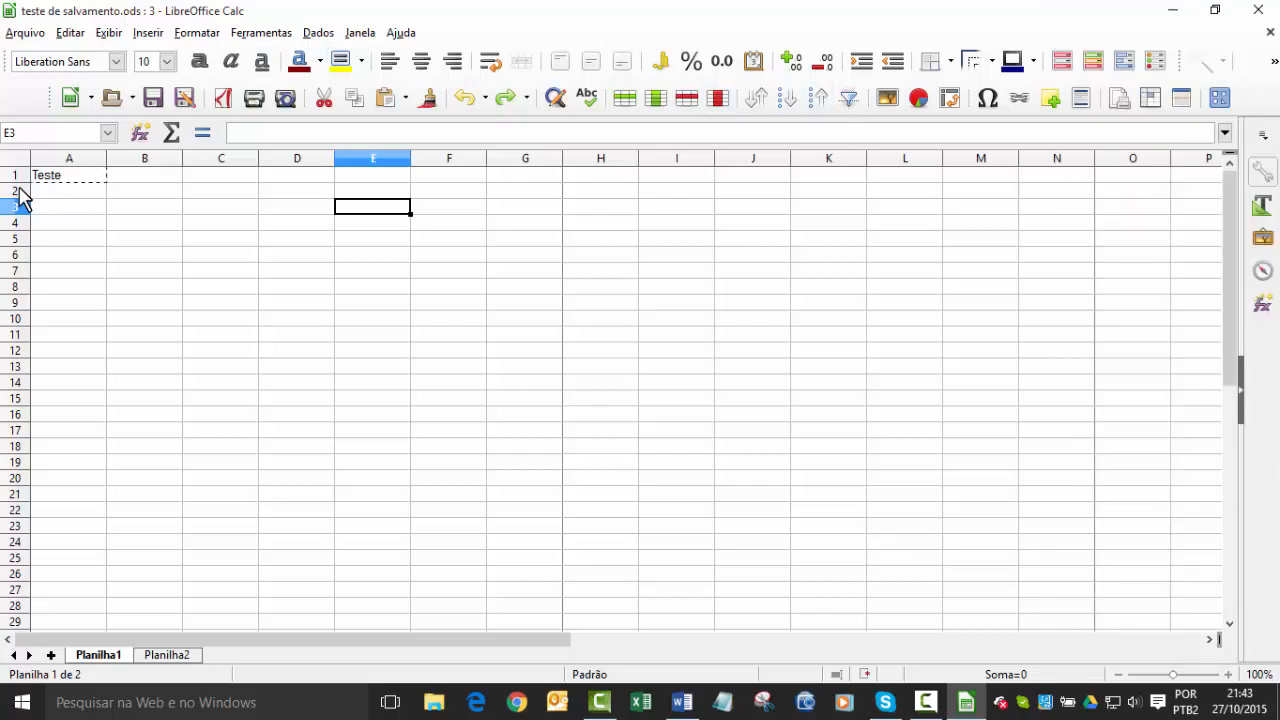
Step: Hide the Figura toolbar and dock the Formatação toolbar on its own row beneath the Padrão toolbar
click(108, 33)
mouse_move(181, 102)
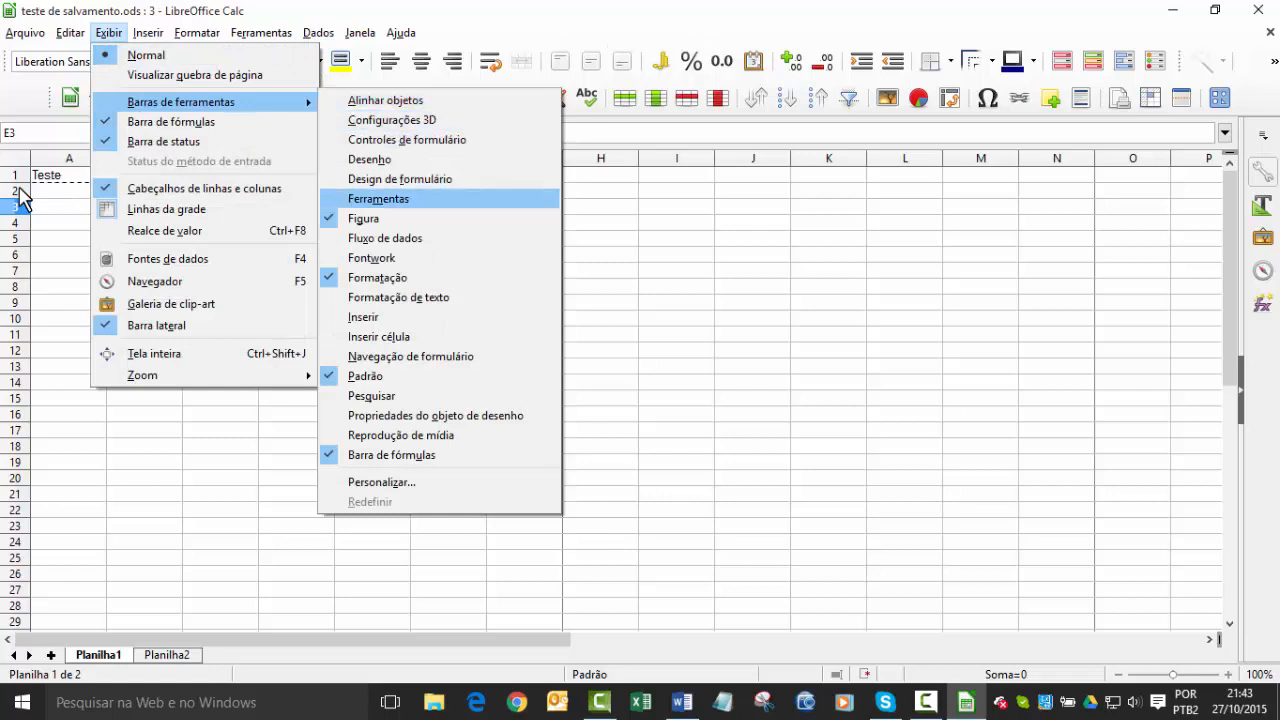
click(364, 218)
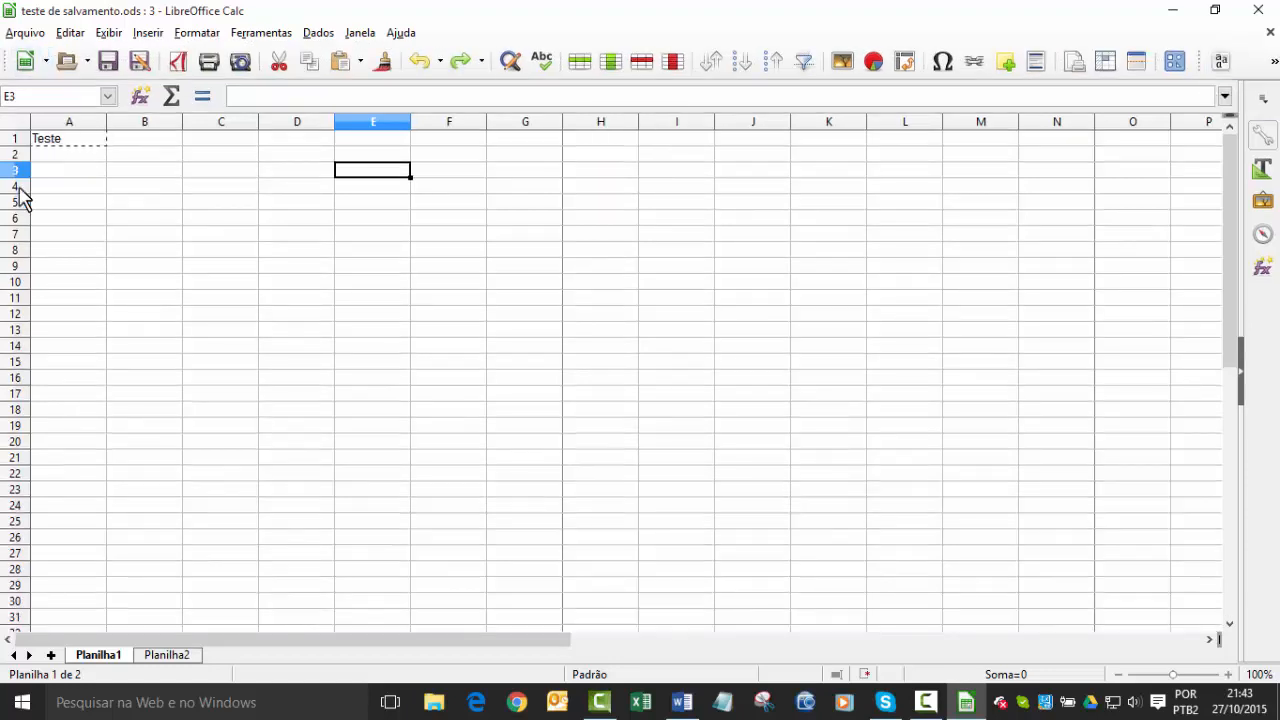
mouse_move(5, 61)
mouse_down()
mouse_move(409, 170)
mouse_move(6, 98)
mouse_move(18, 98)
mouse_up()
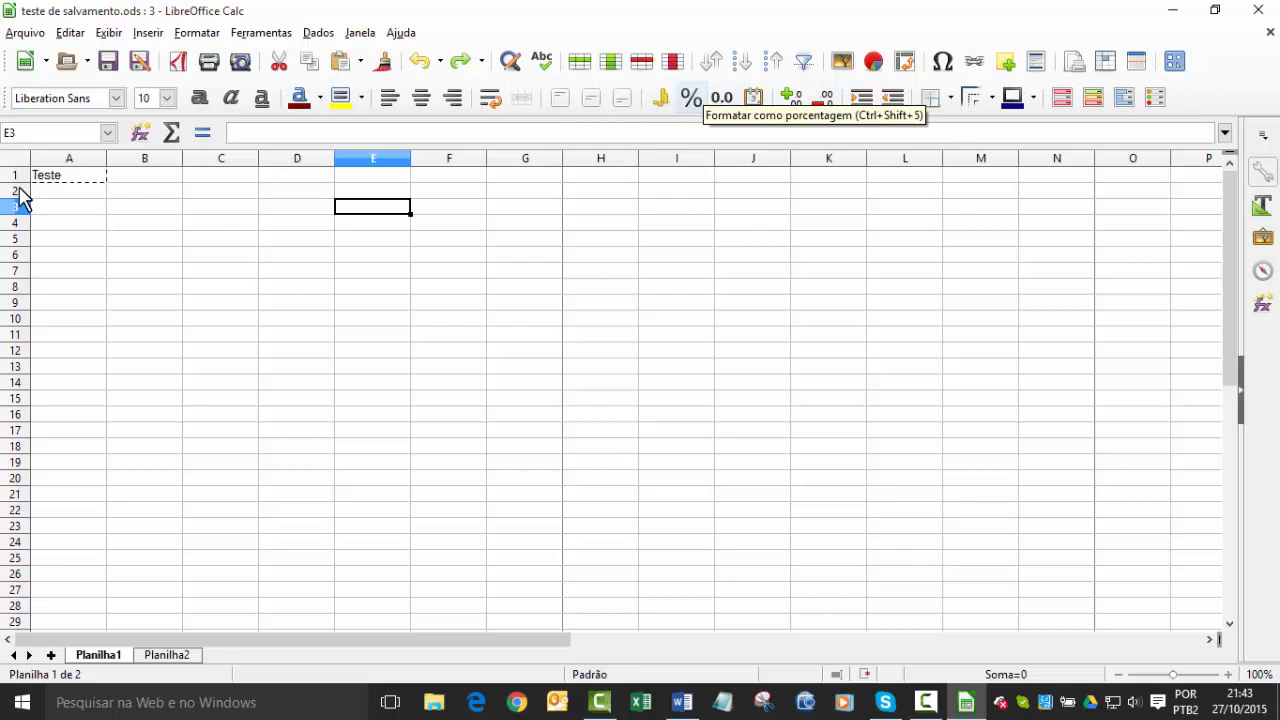
Step: Clear the copy outline around cell A1 and select cell C4
key(Escape)
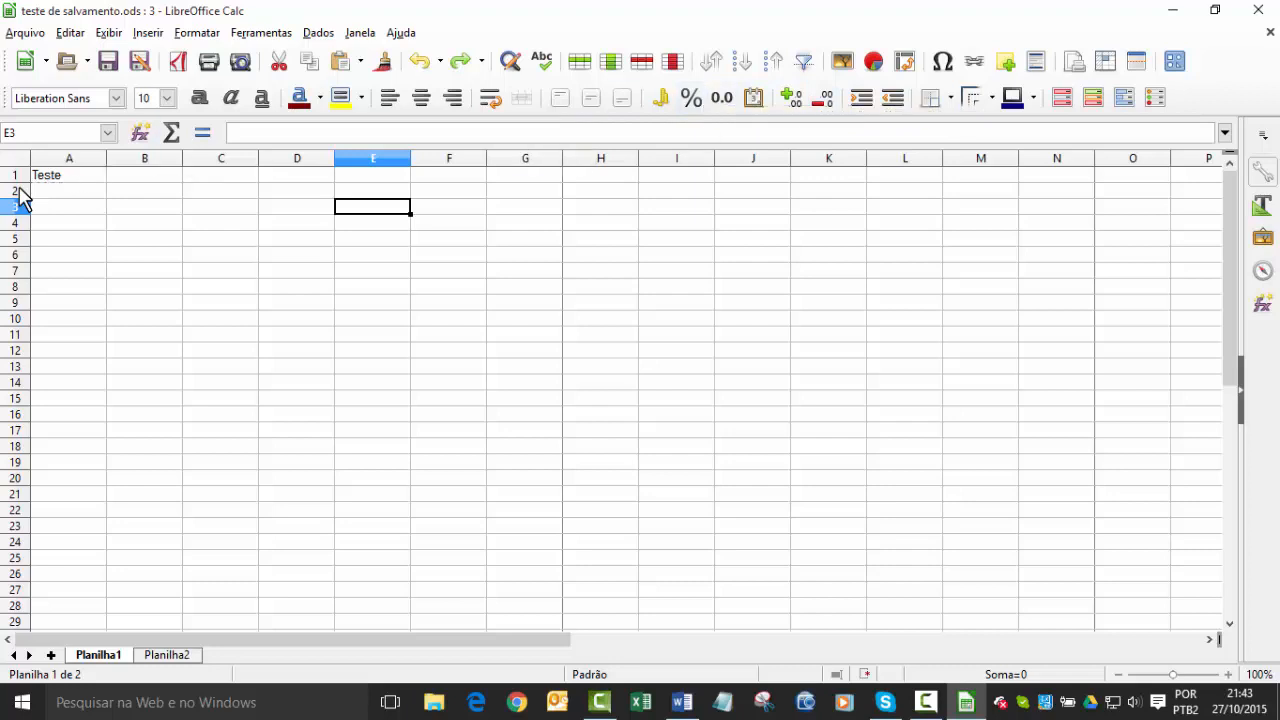
click(69, 207)
click(220, 223)
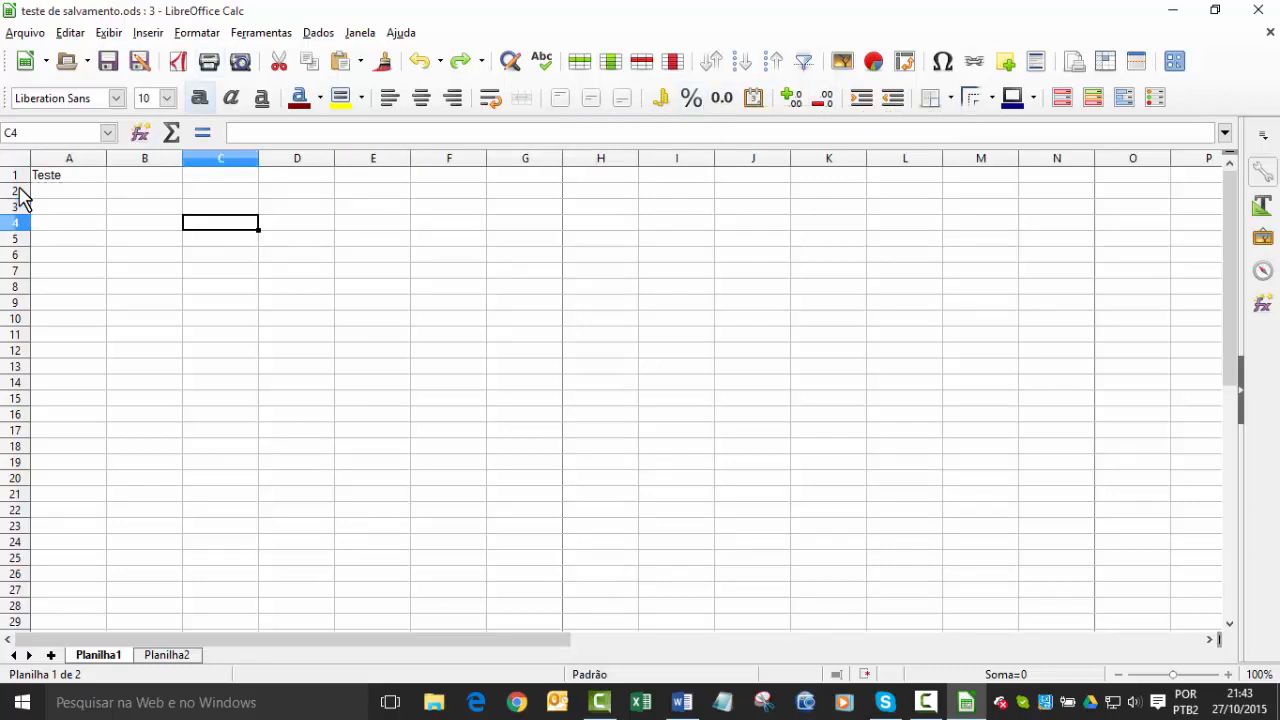
Step: Move to cell B4 and review the list of available toolbars without changing any of them
key(Left)
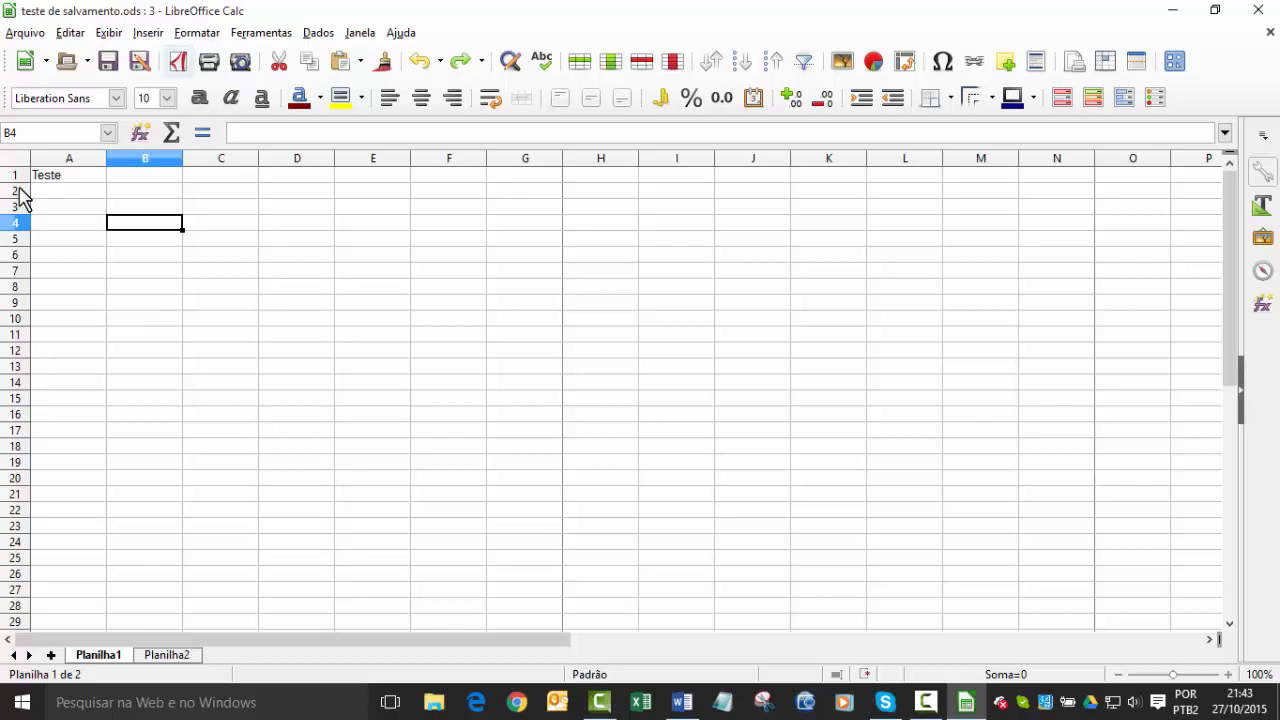
click(109, 32)
mouse_move(181, 101)
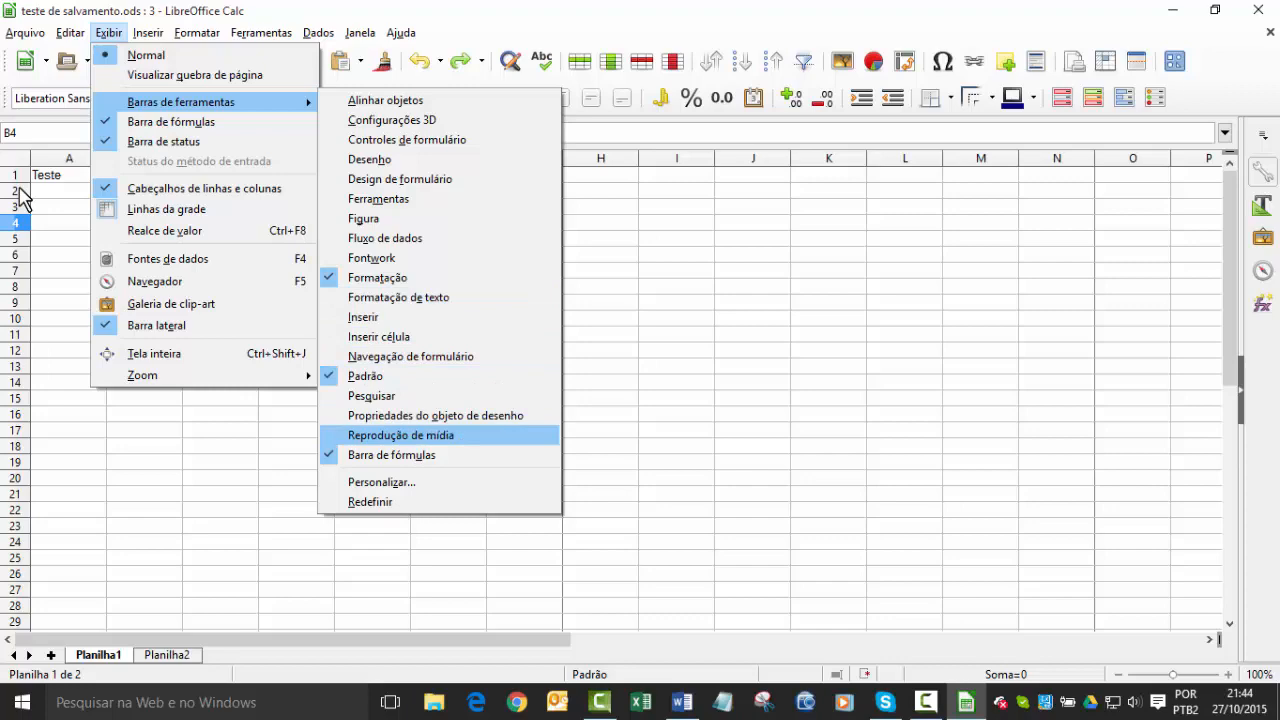
click(752, 382)
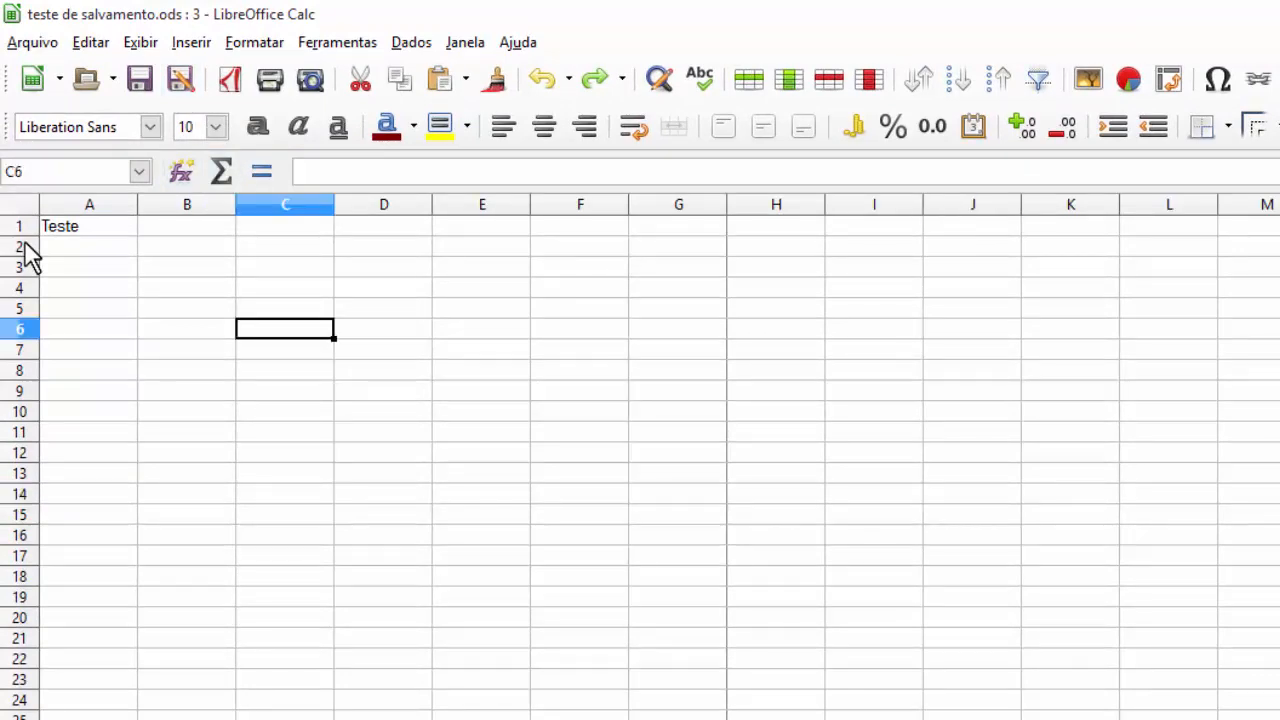
Step: Move to cell B5, highlight its reference in the Name Box, and return to cell A1
key(Left)
key(Up)
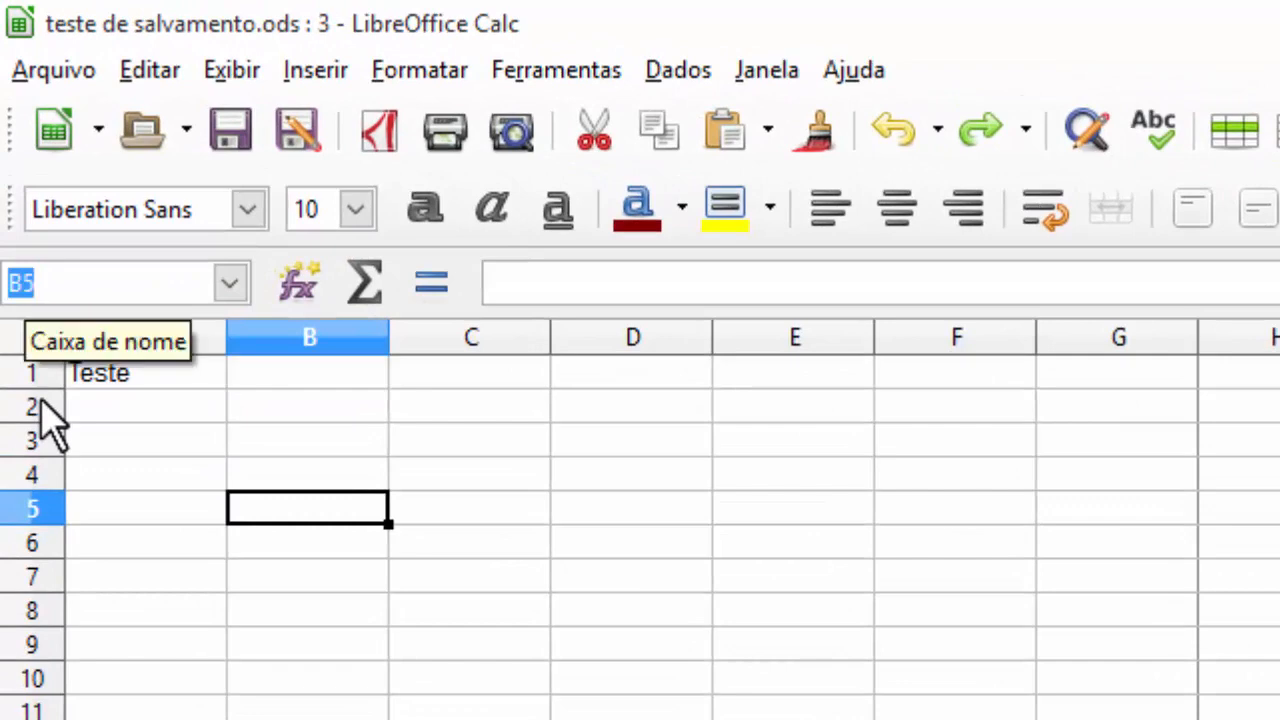
key(ctrl+Home)
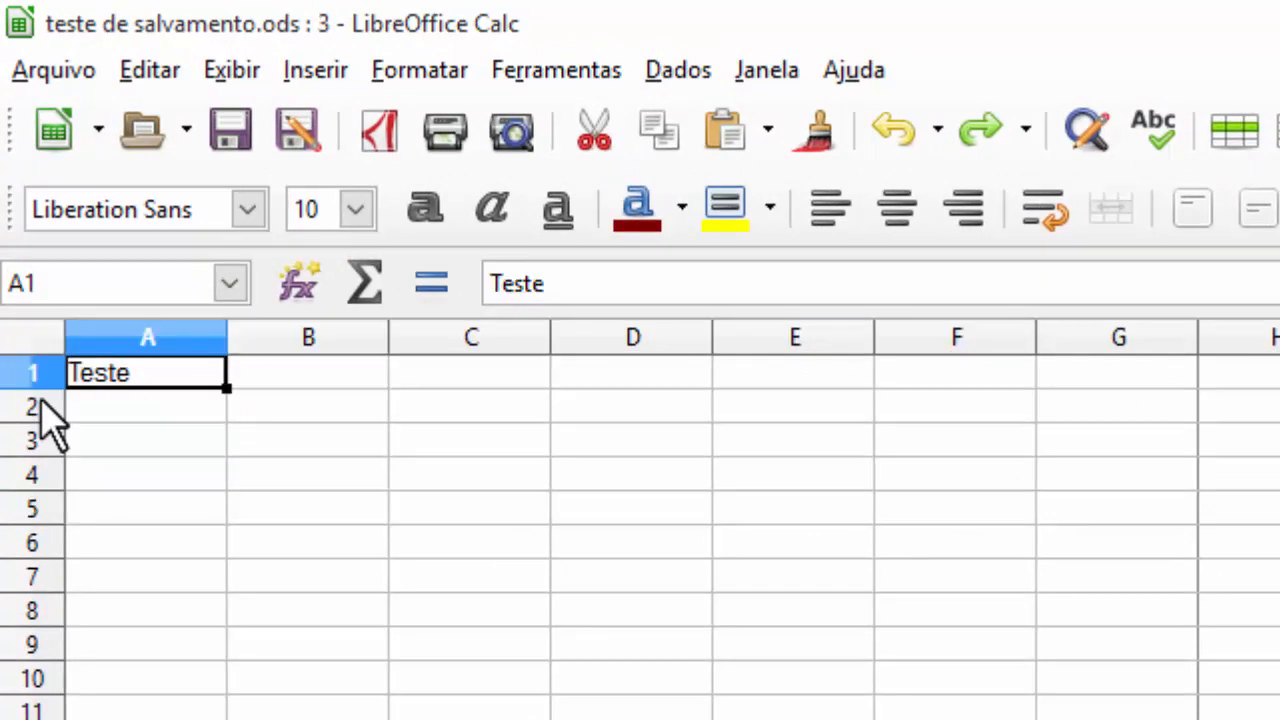
Step: Move the active cell from A1 to C4 and on to E6 to compare each address in the Name Box
key(Down)
key(Right)
key(Right)
key(Down)
key(Down)
key(Down)
key(Up)
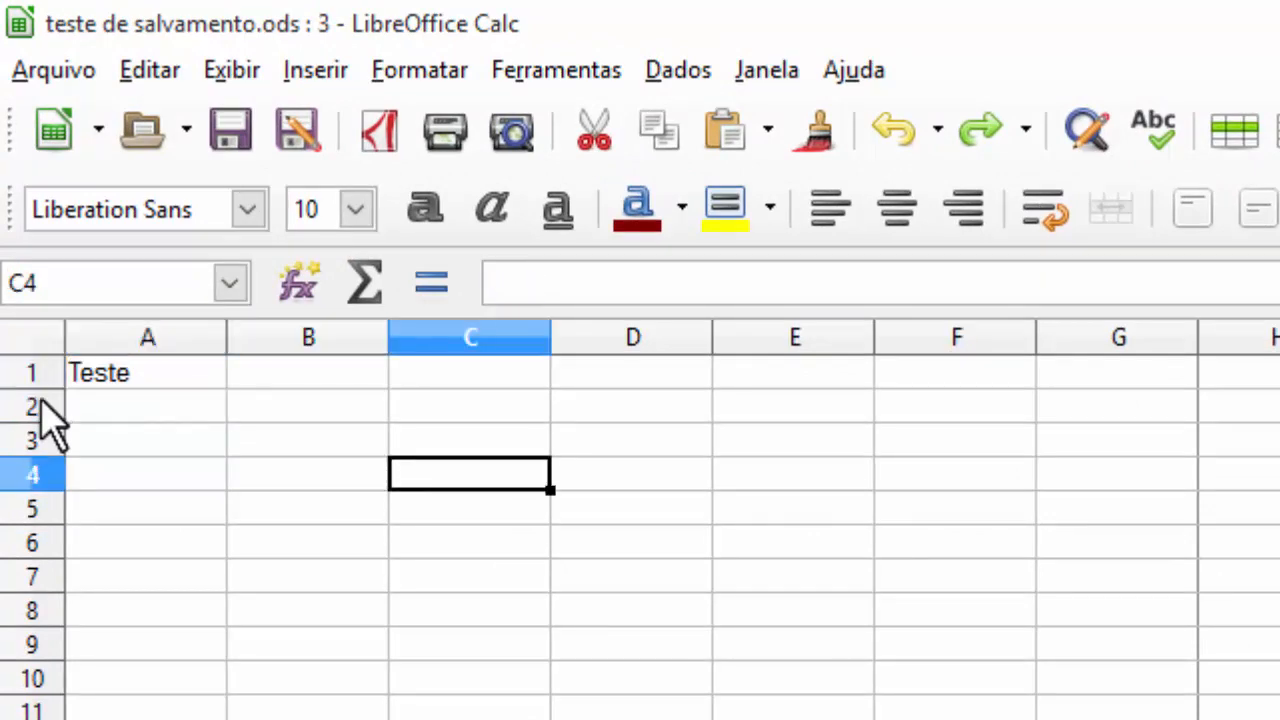
key(Right)
key(Right)
key(Down)
key(Down)
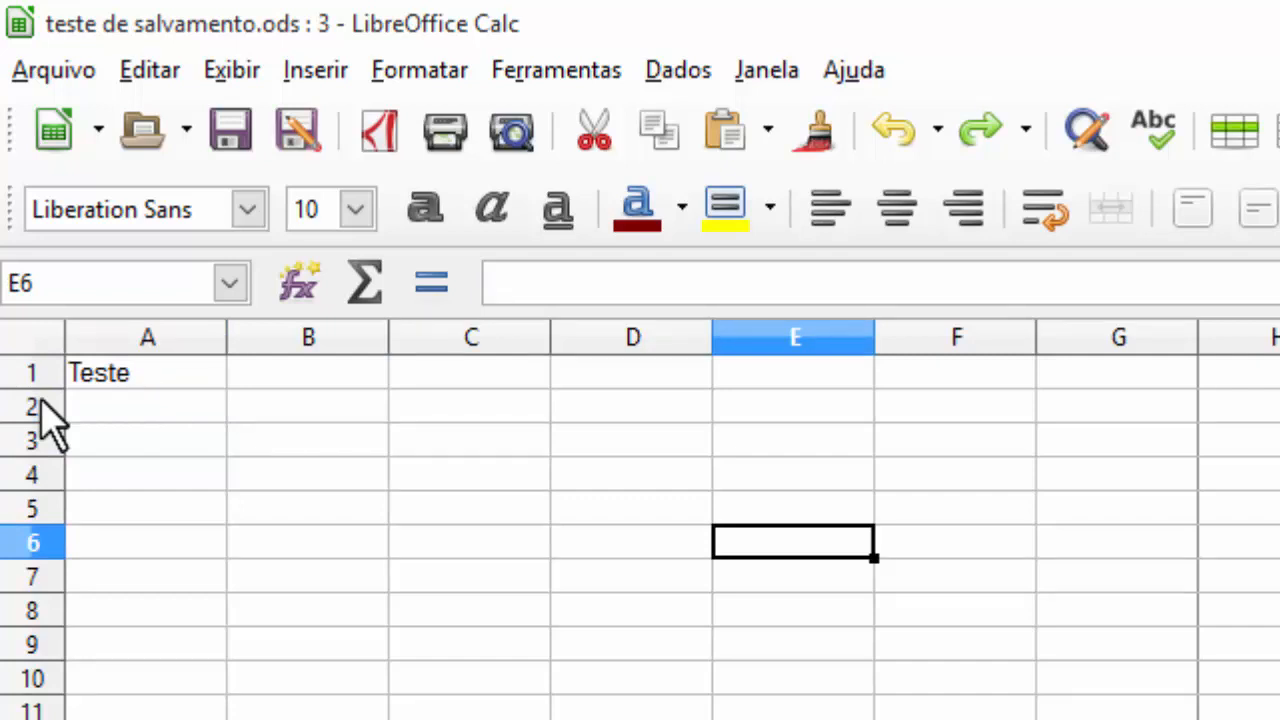
Step: Highlight the E6 reference in the Name Box, leave it, and move to D5 and back to E6
key(ctrl+shift+t)
key(End)
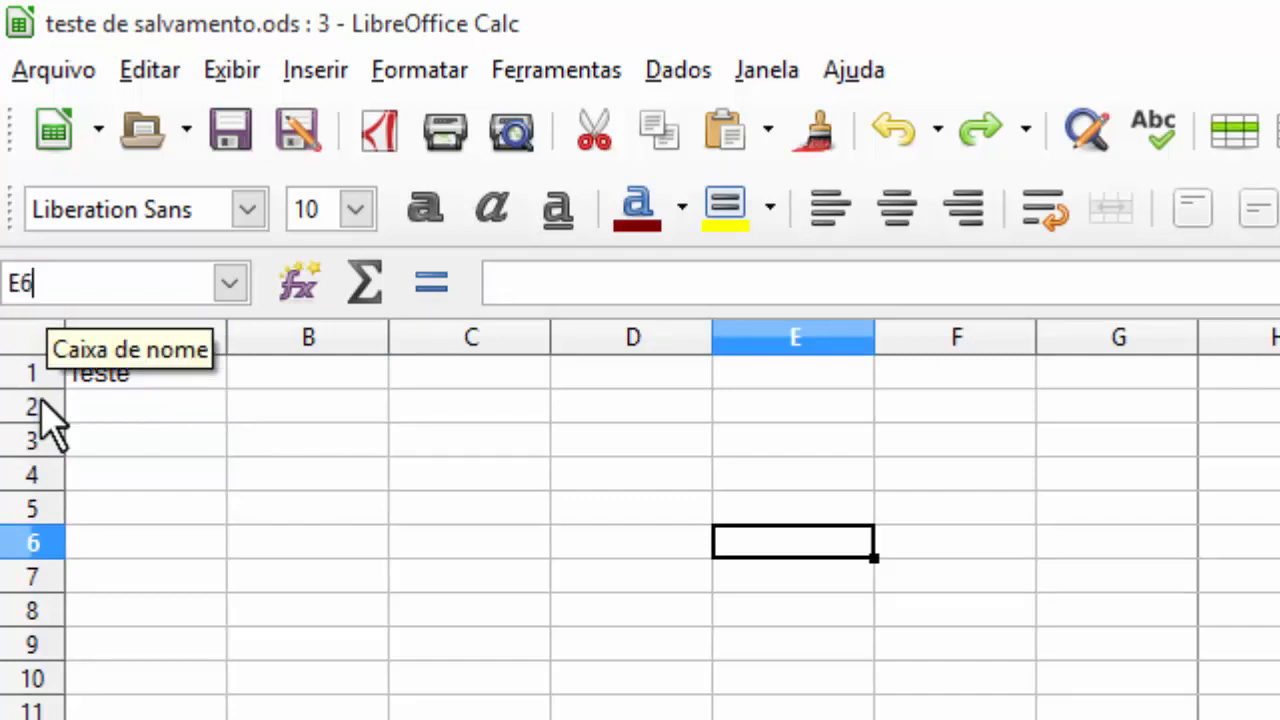
key(Escape)
key(ctrl+shift+t)
key(Escape)
key(Left)
key(Up)
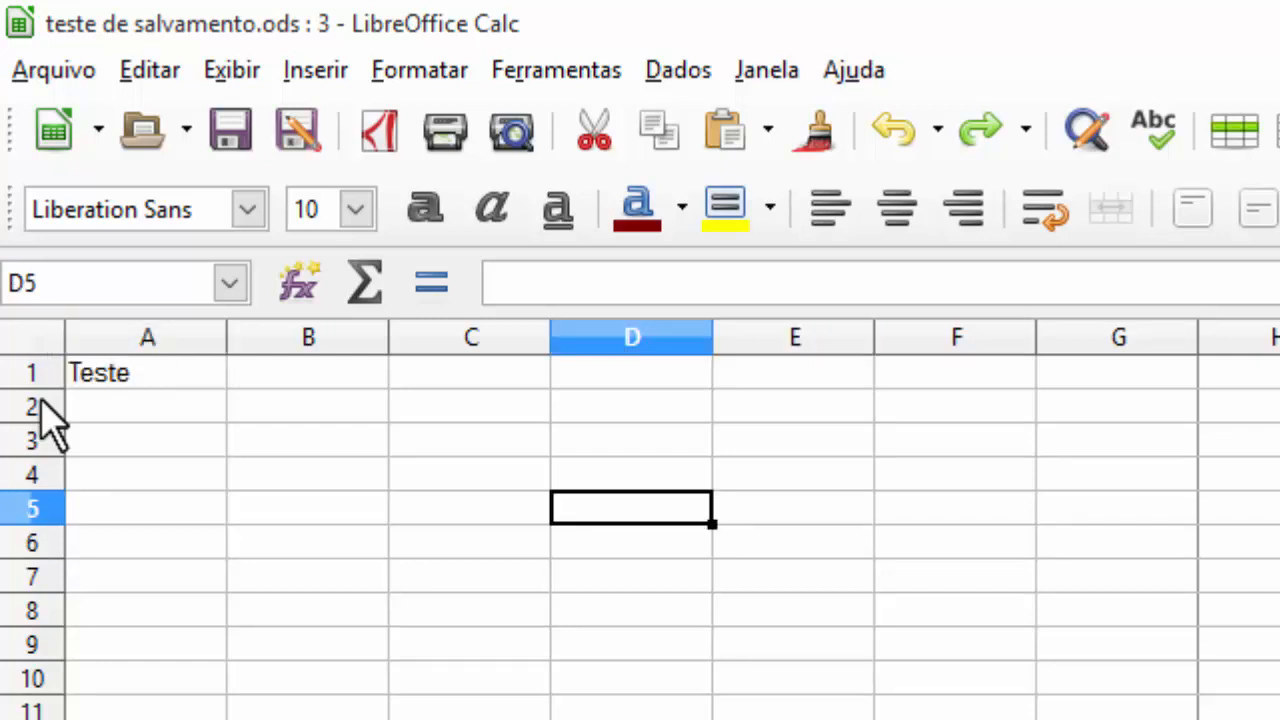
key(Right)
key(Down)
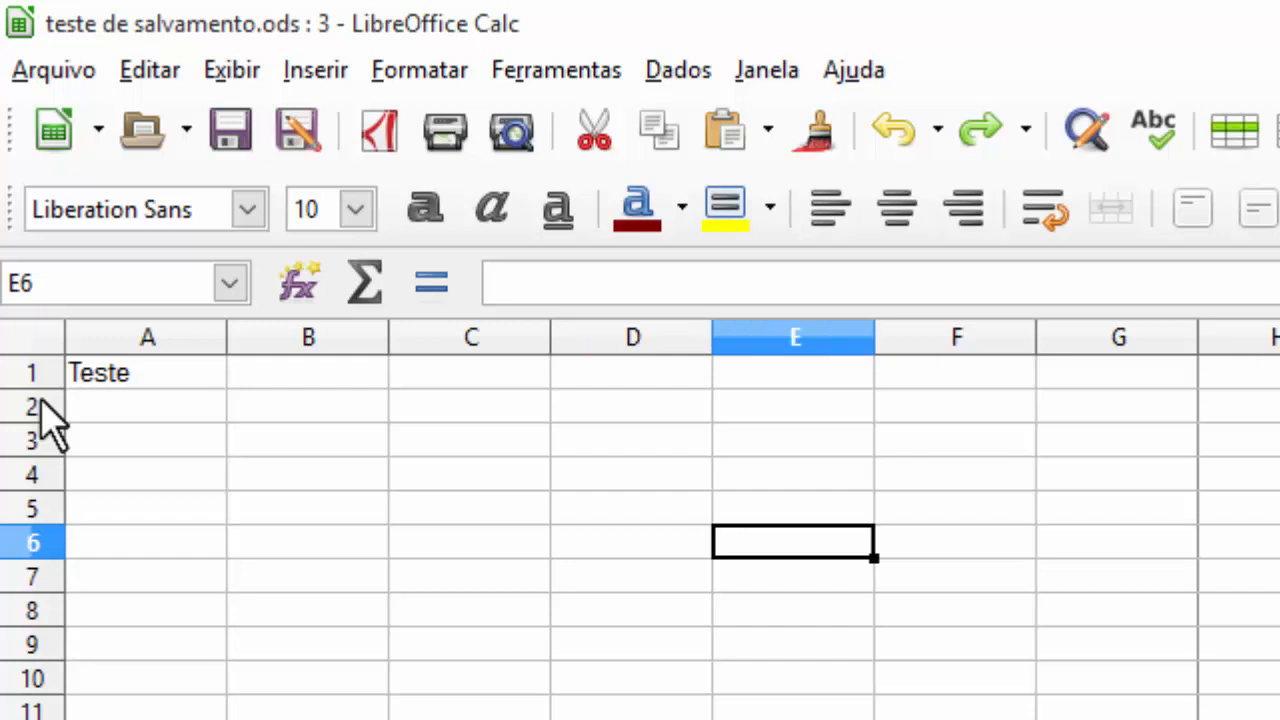
Step: Check the Name Box again for E6, and move the active cell to B3 and on to C3
key(ctrl+shift+t)
key(Escape)
key(Left)
key(Left)
key(Left)
key(Up)
key(Up)
key(Up)
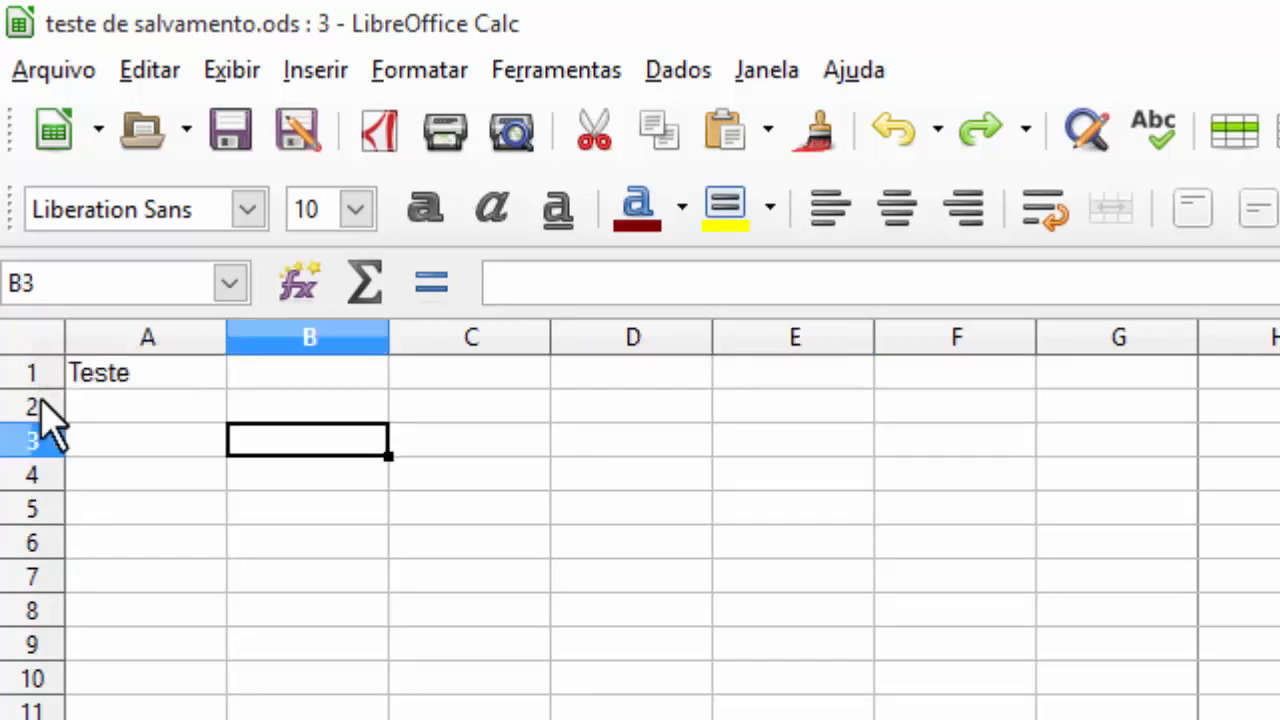
key(Up)
key(Right)
key(Down)
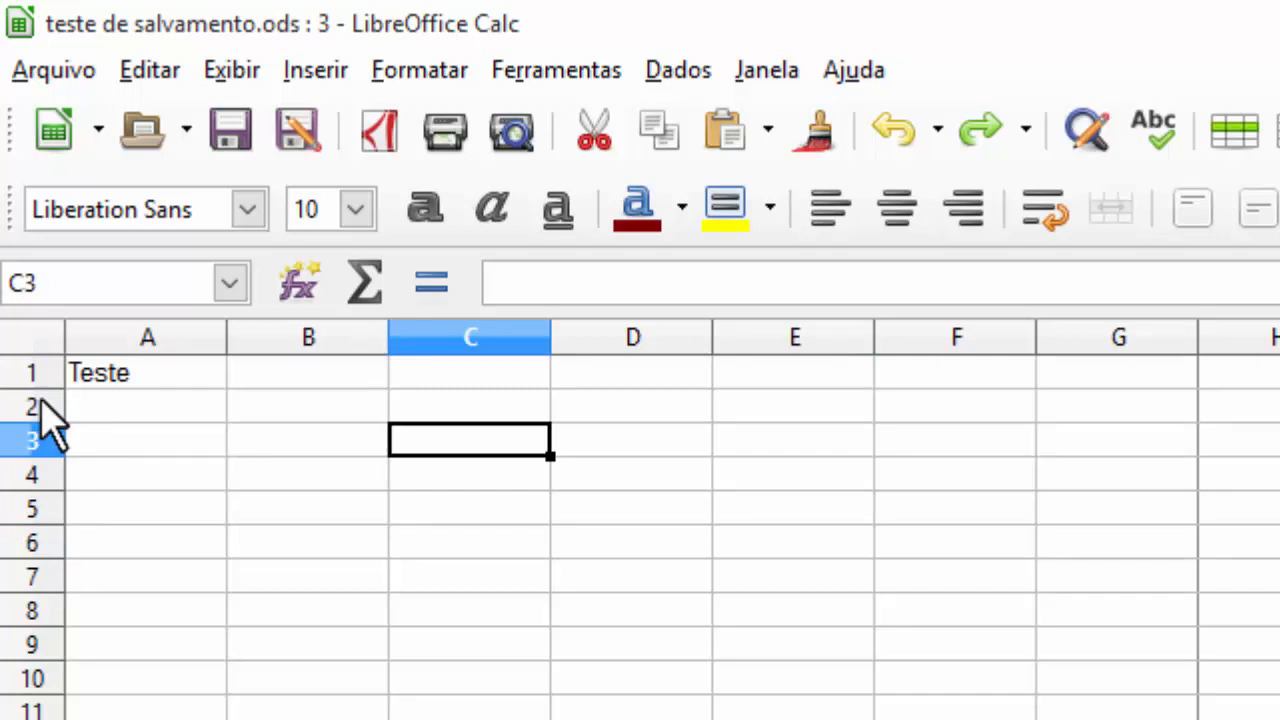
Step: Jump to the last row of column A and the last column of row 1, and return to cell A1
key(Home)
key(ctrl+Down)
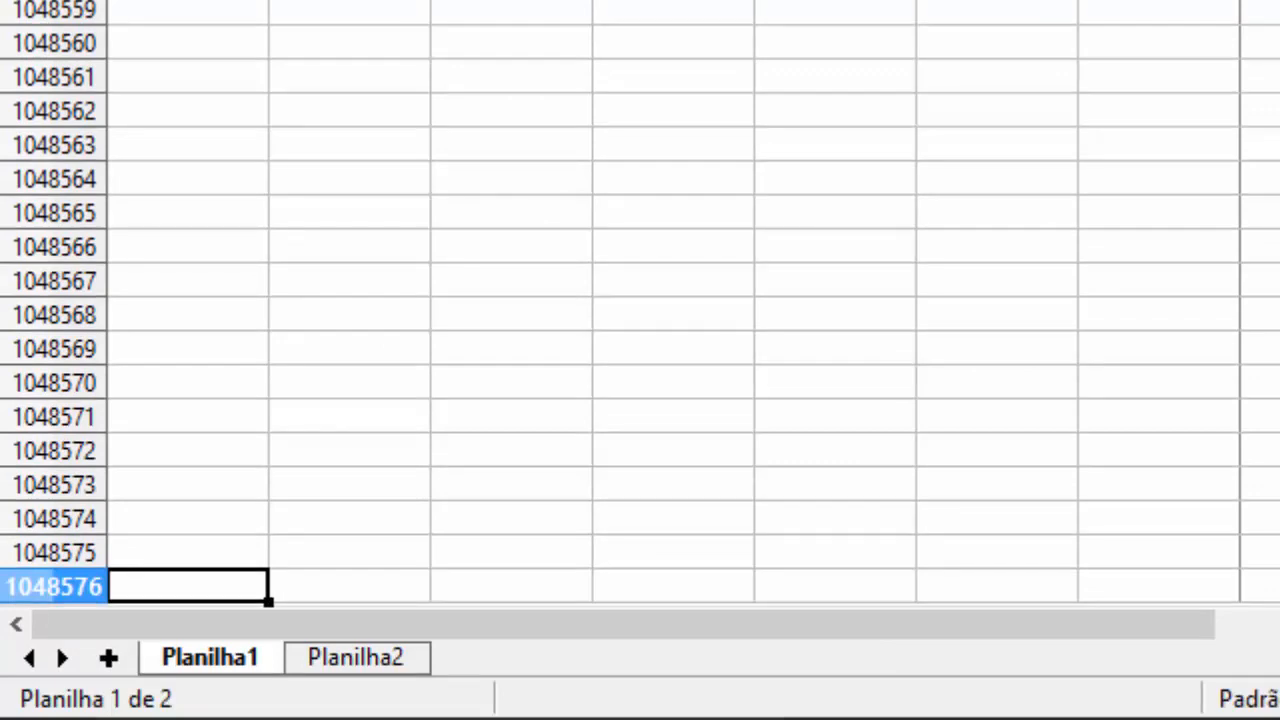
key(ctrl+Up)
key(ctrl+Right)
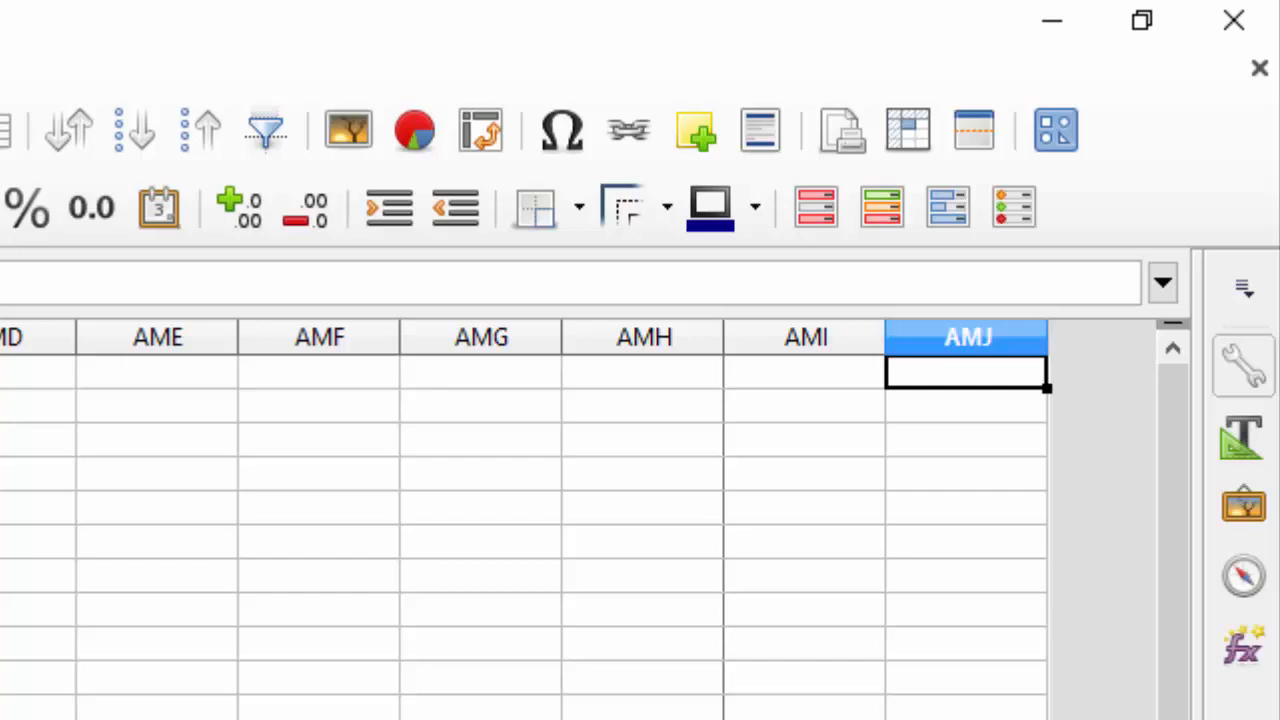
key(ctrl+Left)
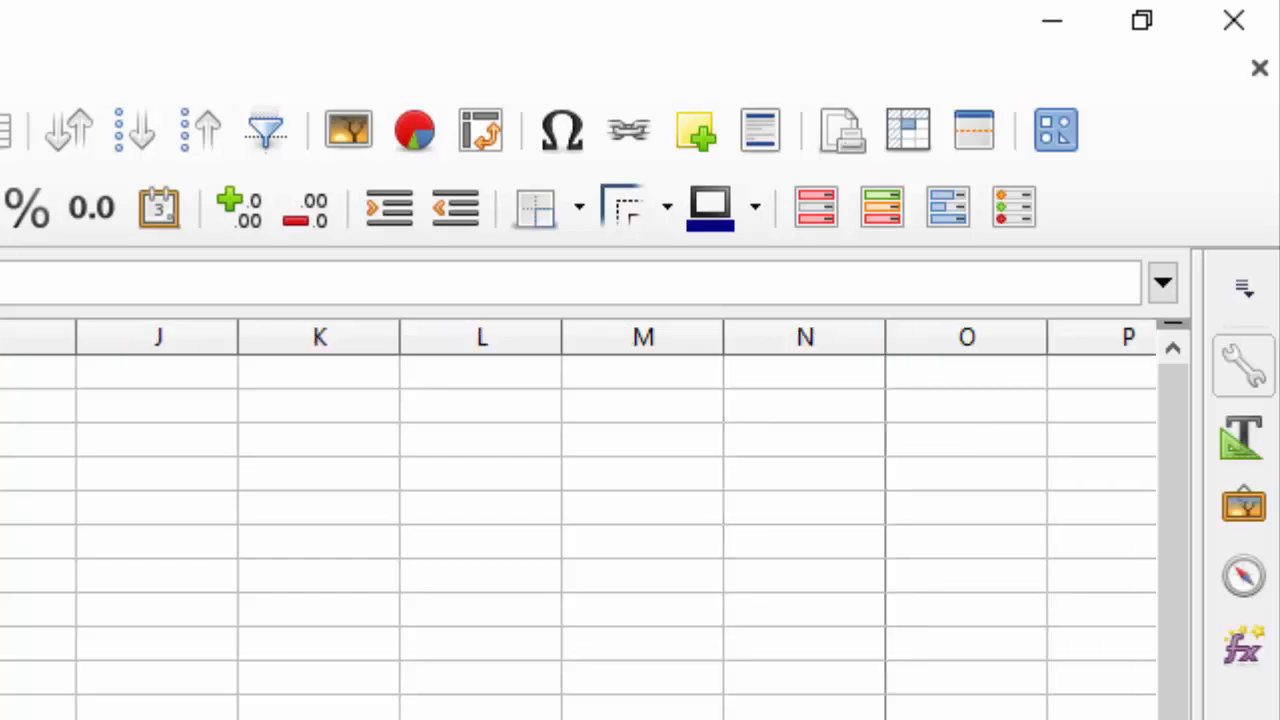
Step: Select all of row 2, shrink the selection at its last columns, and extend it back to column AMJ
click(0, 405)
key(shift+Left)
key(shift+Left)
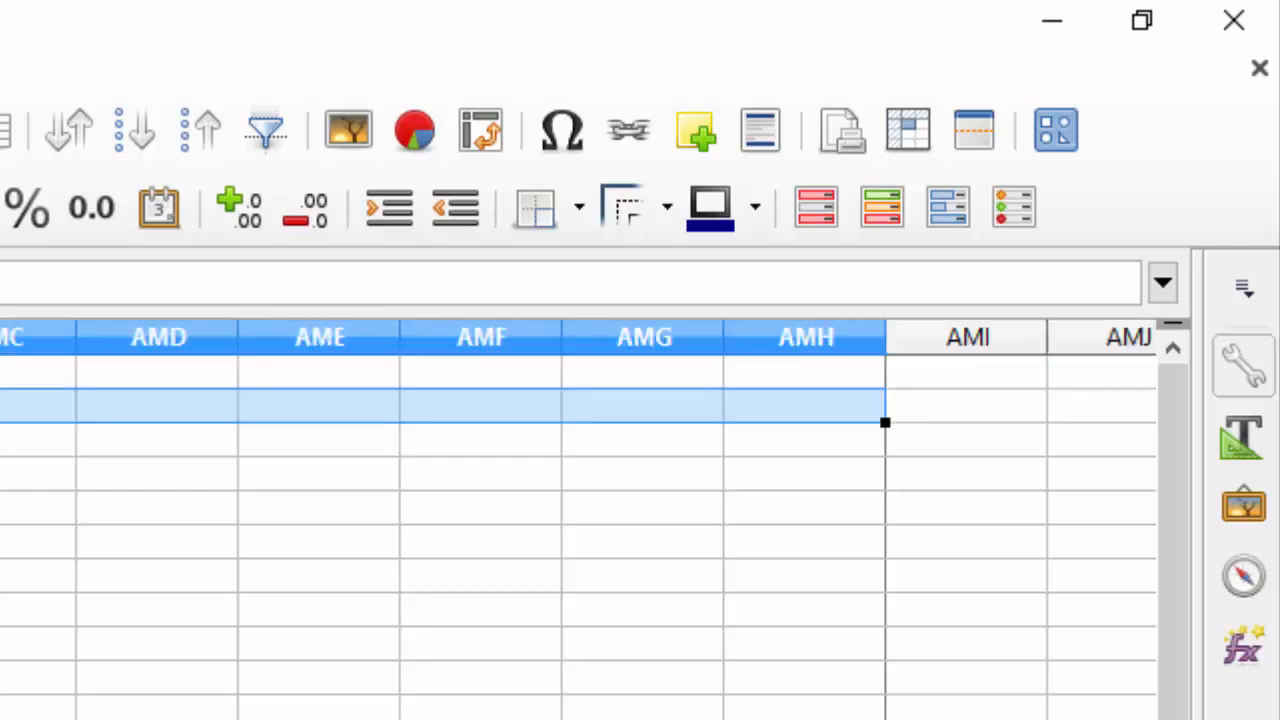
key(shift+Right)
key(shift+Right)
key(shift+Left)
key(shift+Left)
key(shift+Left)
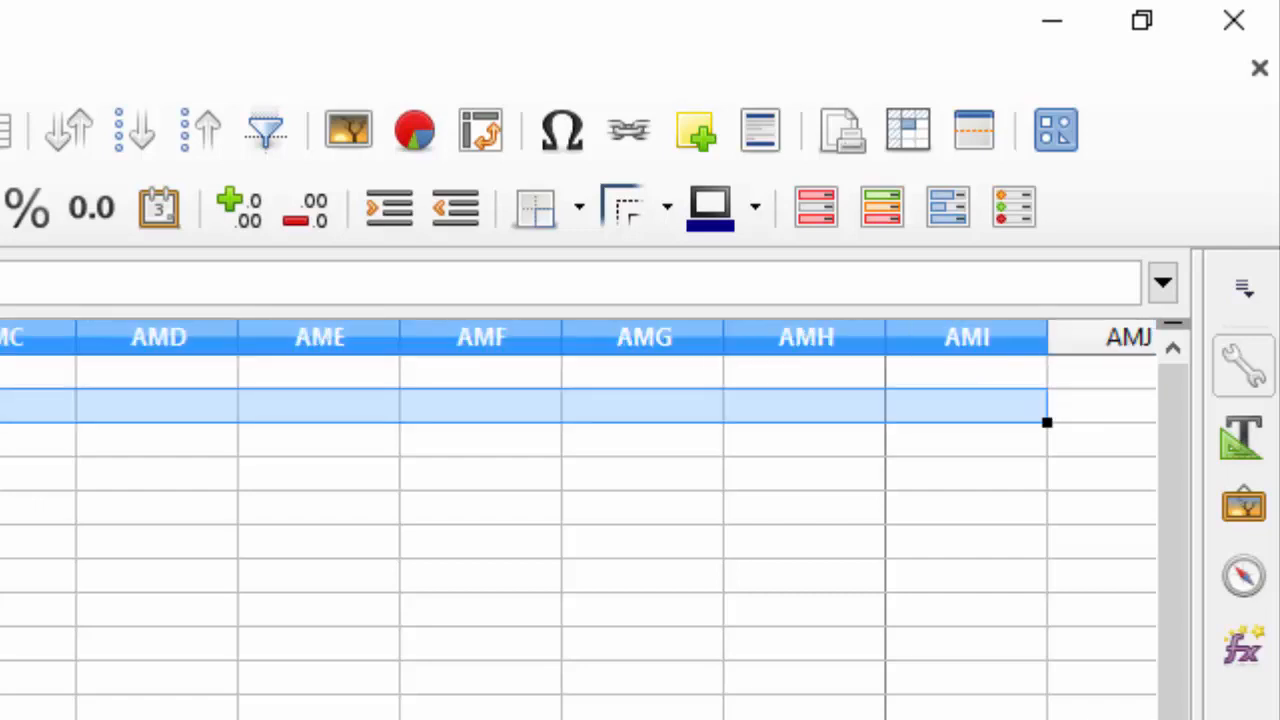
key(shift+Right)
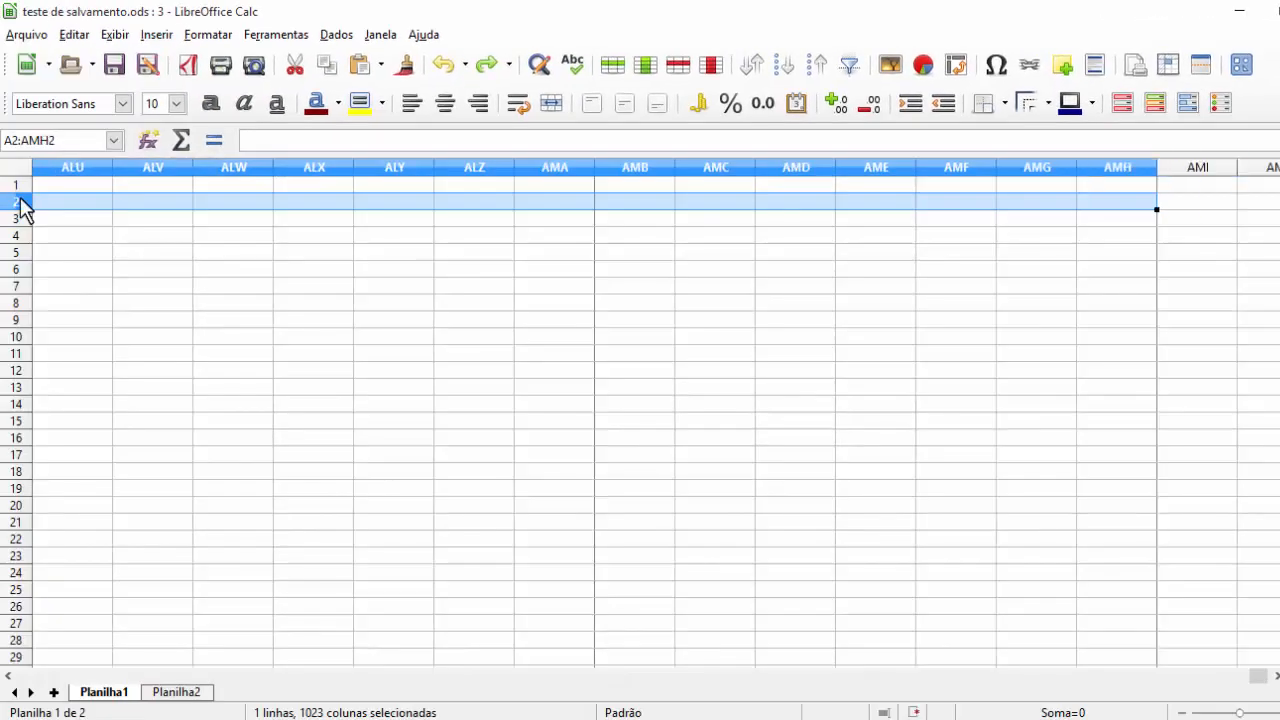
key(shift+Right)
key(shift+Right)
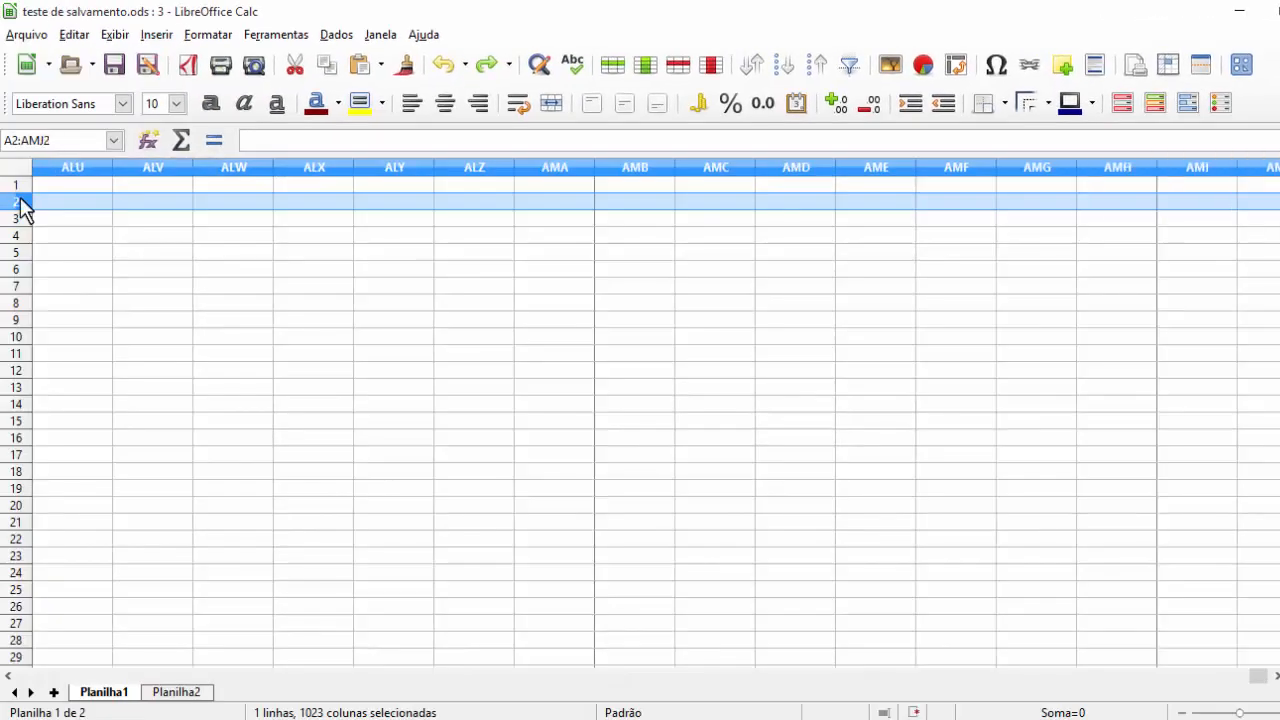
key(shift+Right)
Step: Enter 1 in cell A3 and the formula =A3+1 in cell B3
key(Home)
key(Down)
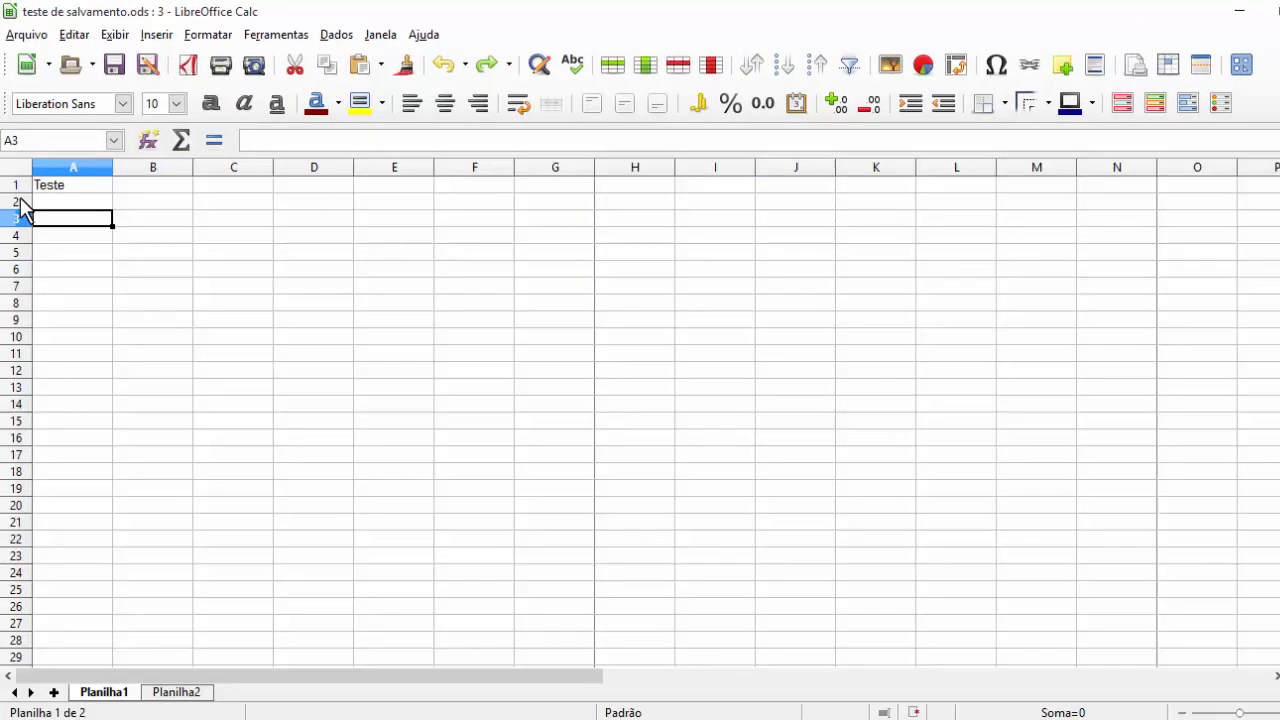
text(1)
key(Tab)
text(=)
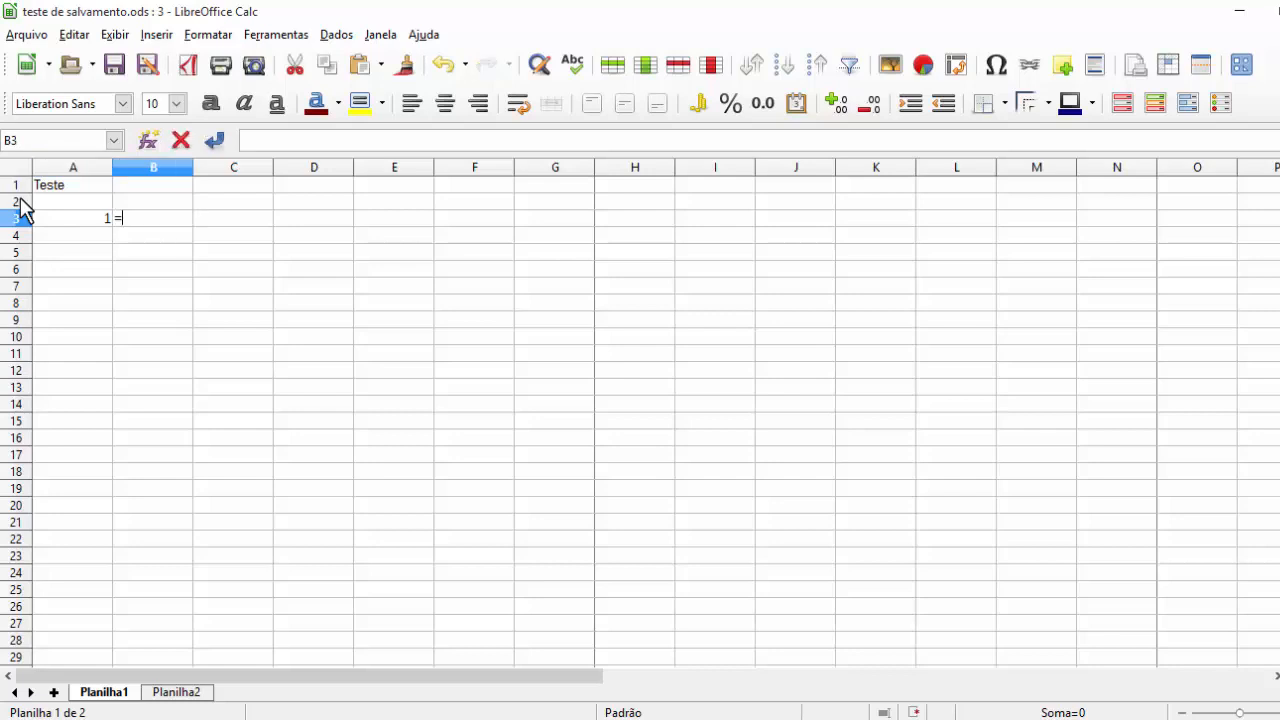
key(Left)
text(+1)
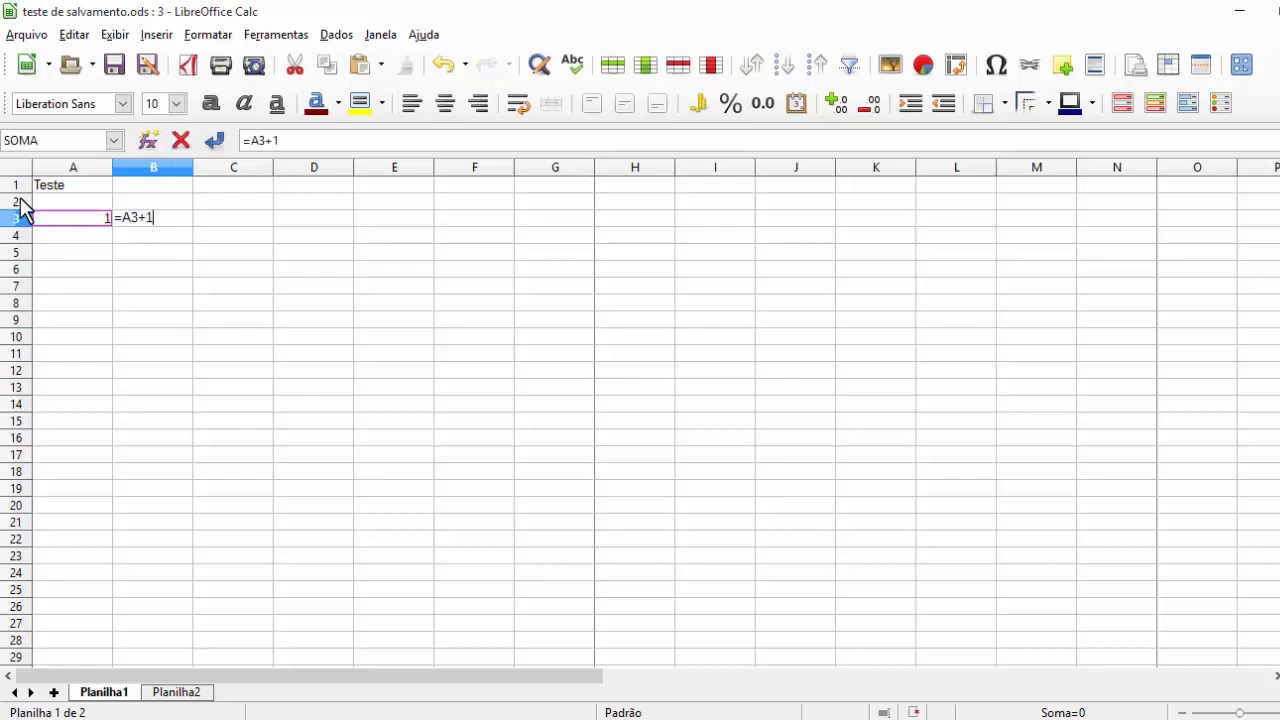
key(Tab)
Step: Copy the formula in B3 and paste it across row 3 from C3 to the last column, AMJ
key(Left)
key(ctrl+c)
key(Right)
key(ctrl+shift+Right)
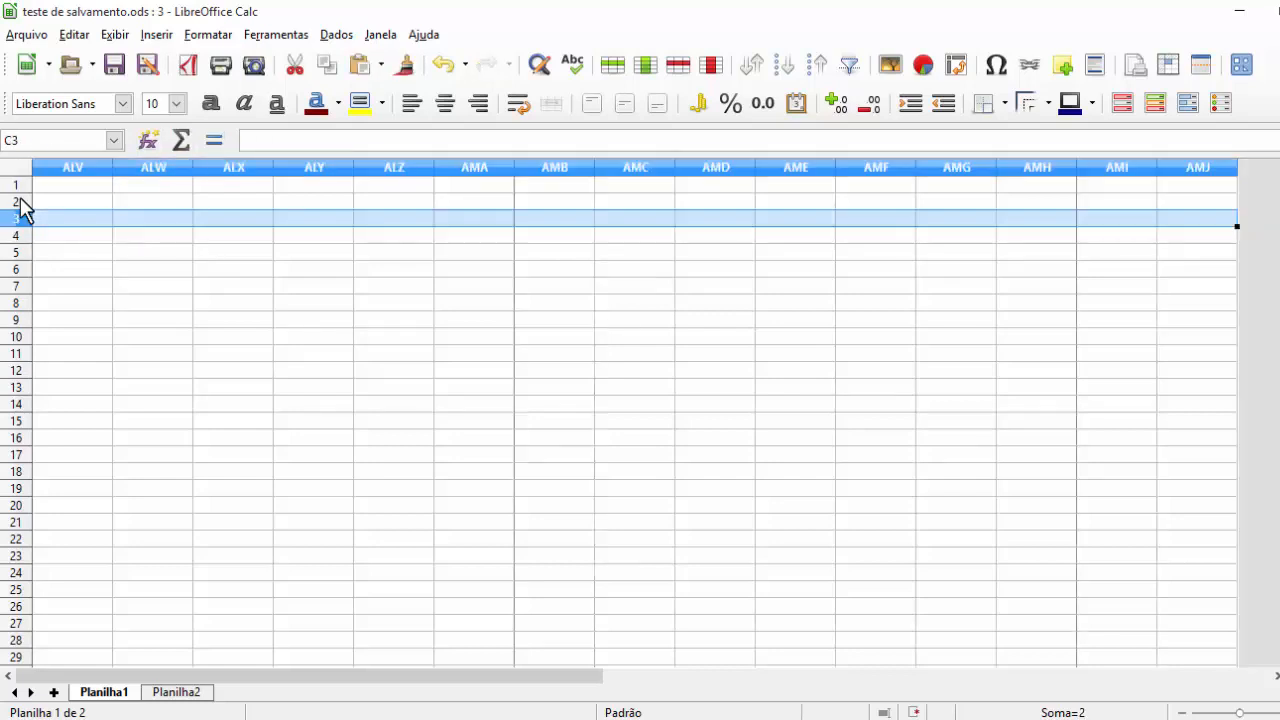
key(ctrl+v)
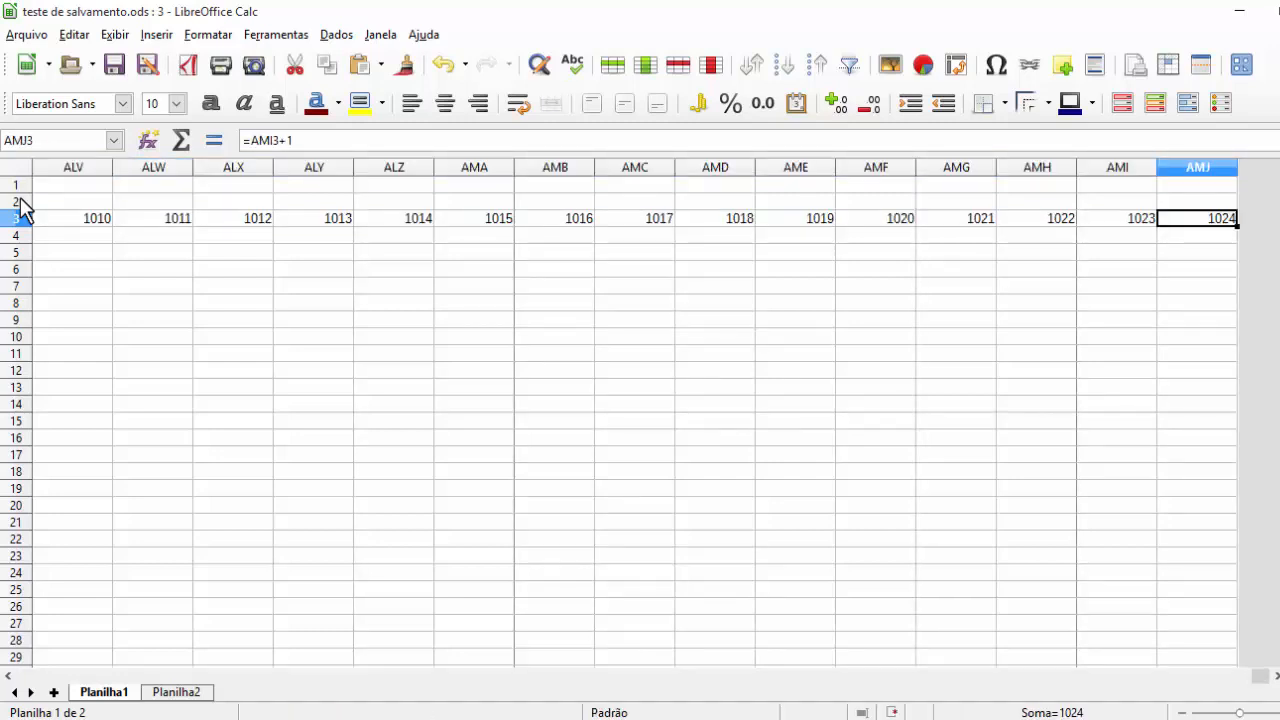
Step: Clear all the numbers from row 3 and return to cell A3
key(ctrl+shift+Left)
key(Delete)
key(Left)
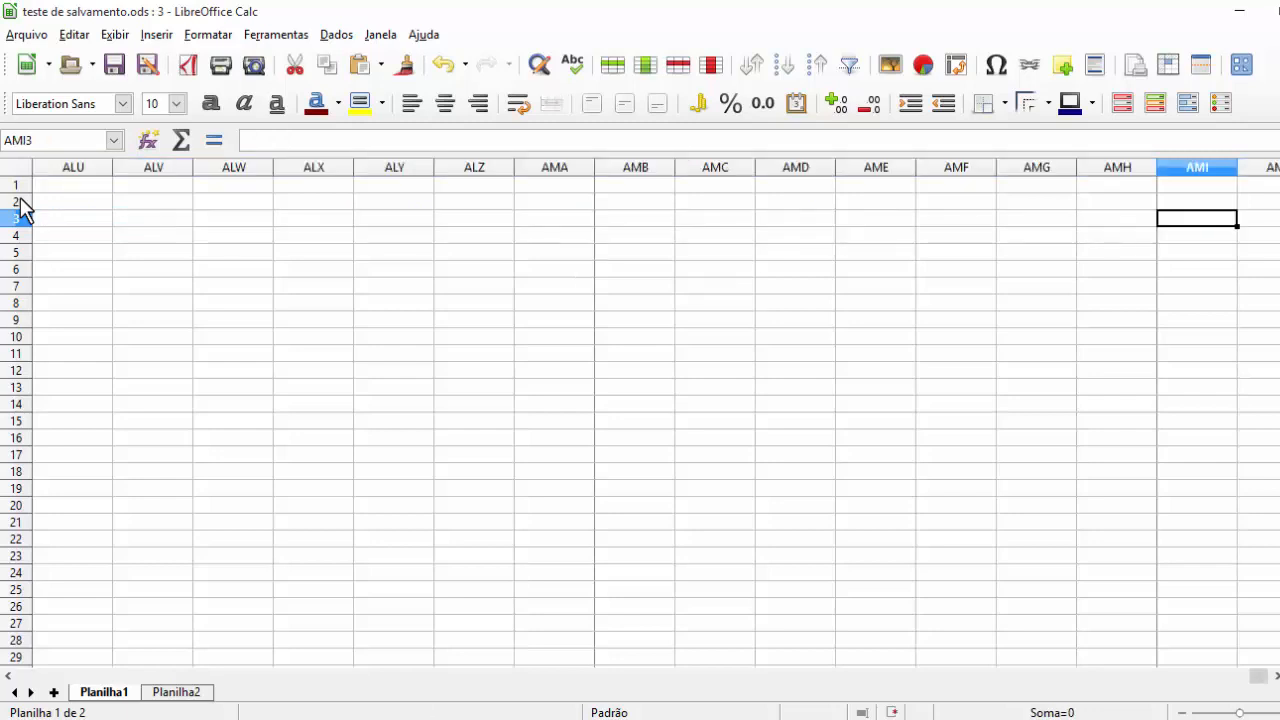
key(Home)
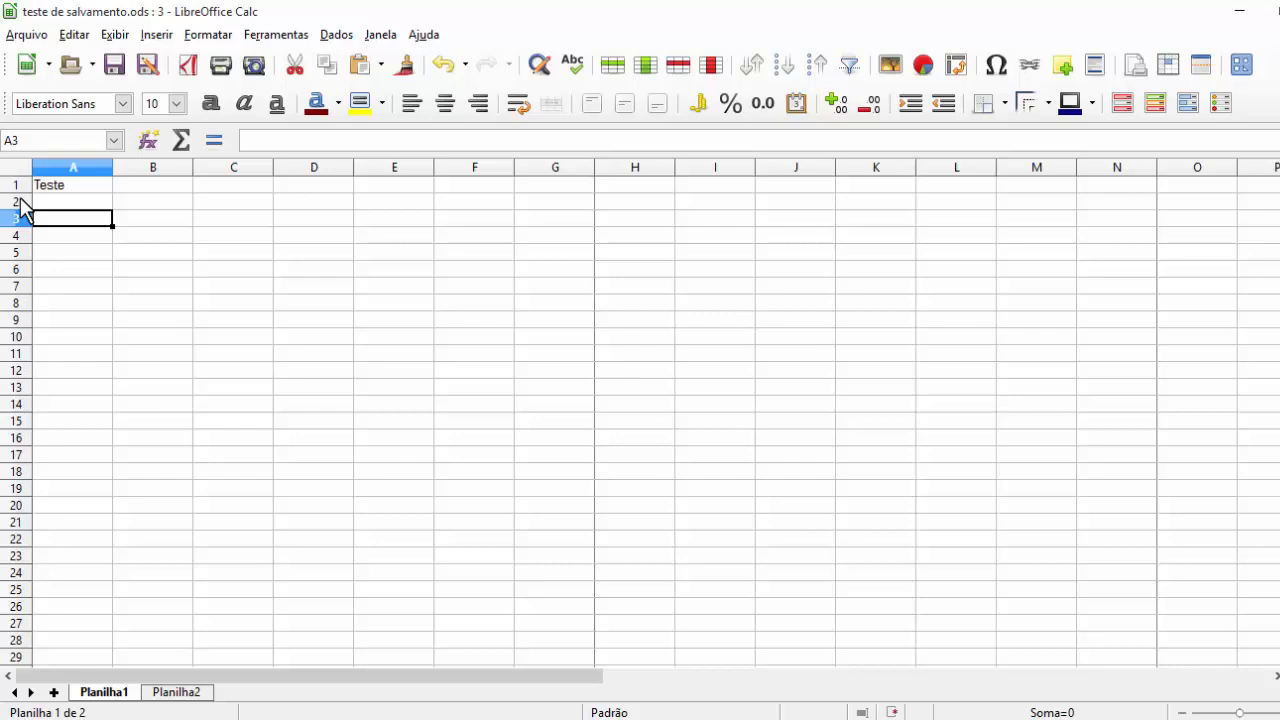
Step: Highlight the A3 reference in the Name Box, open the Function Wizard, and view the ACOS and ACOSH descriptions
click(56, 141)
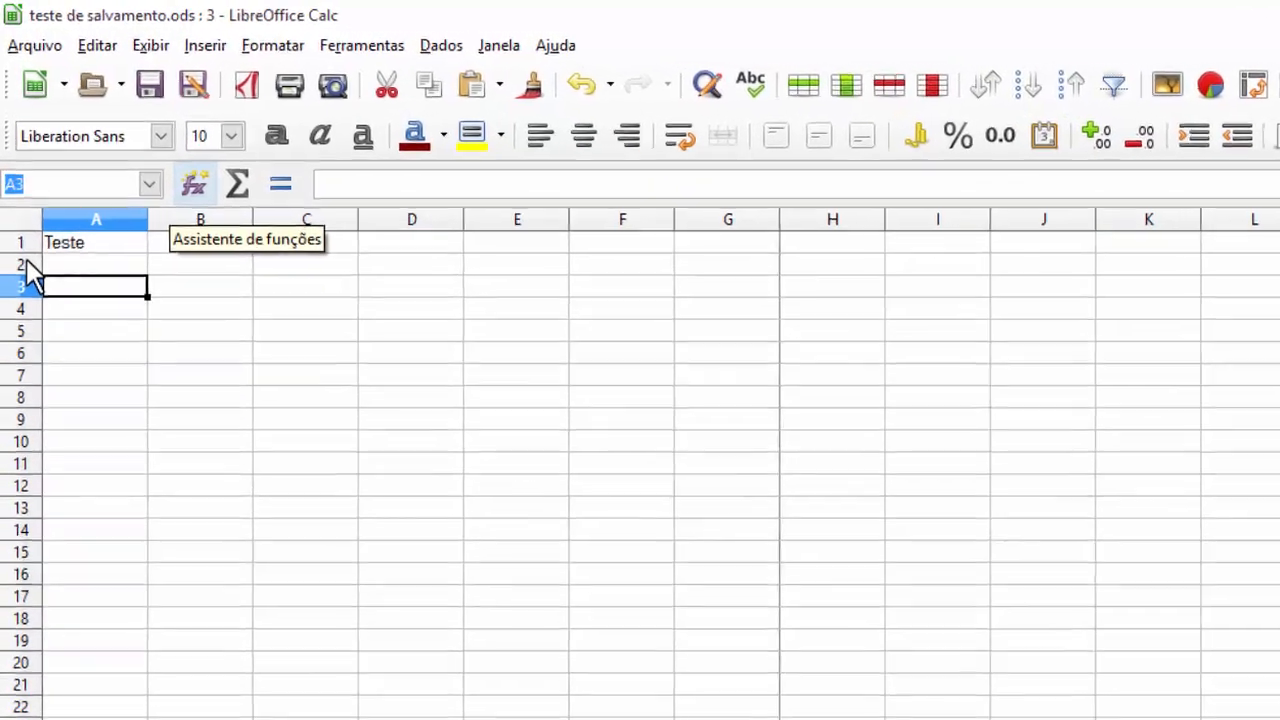
click(148, 141)
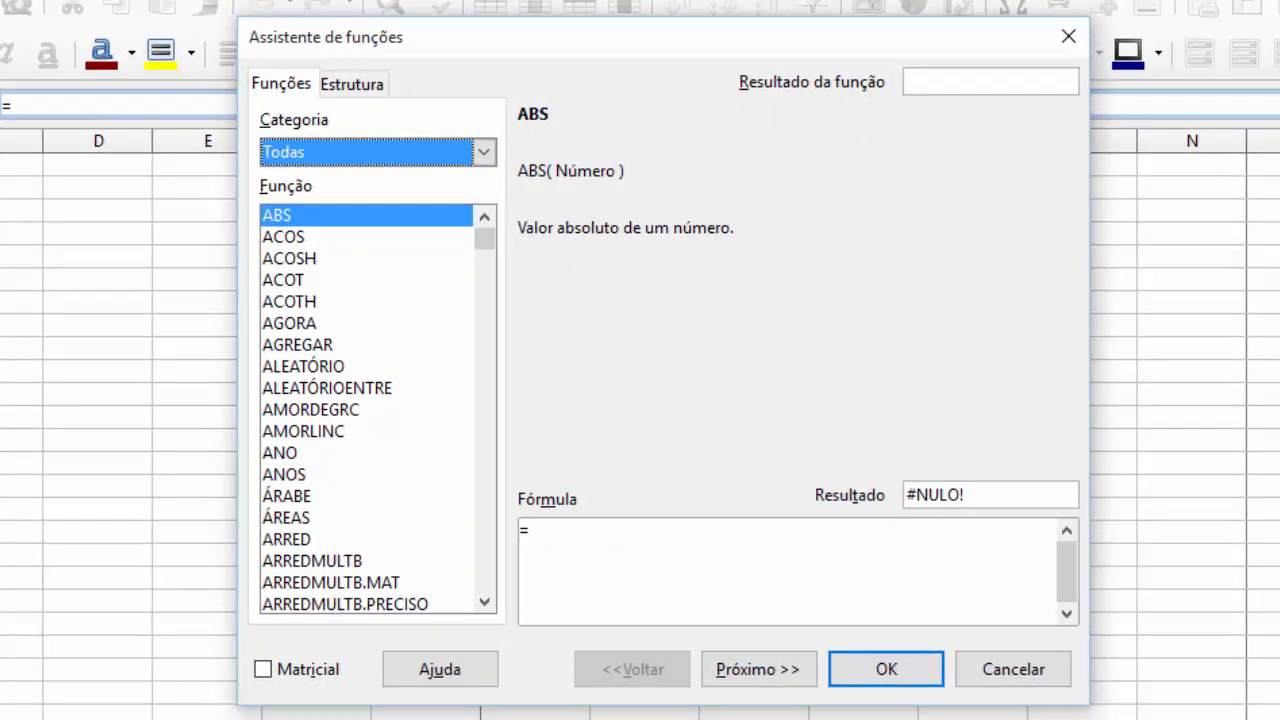
click(284, 237)
click(290, 259)
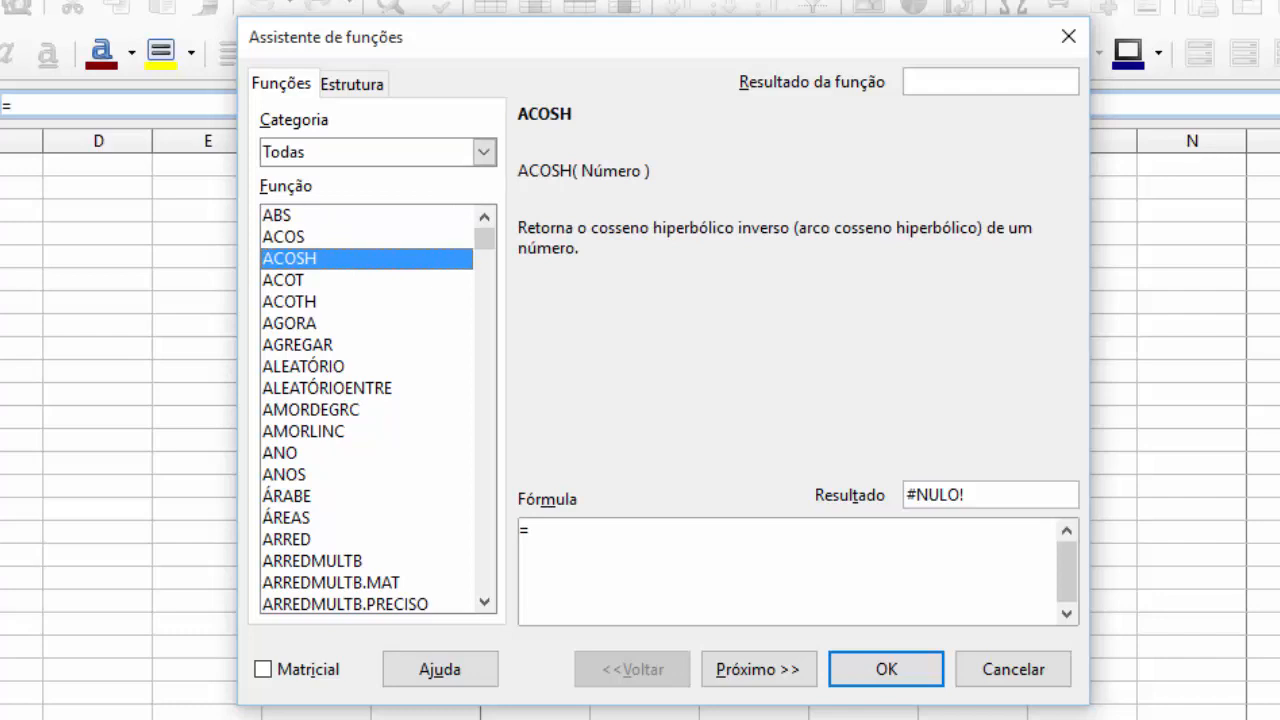
Step: Browse the Function Wizard's lists for the Banco de dados, Data e hora, Financeiras, Informações, Lógicas and Matriciais categories
click(484, 152)
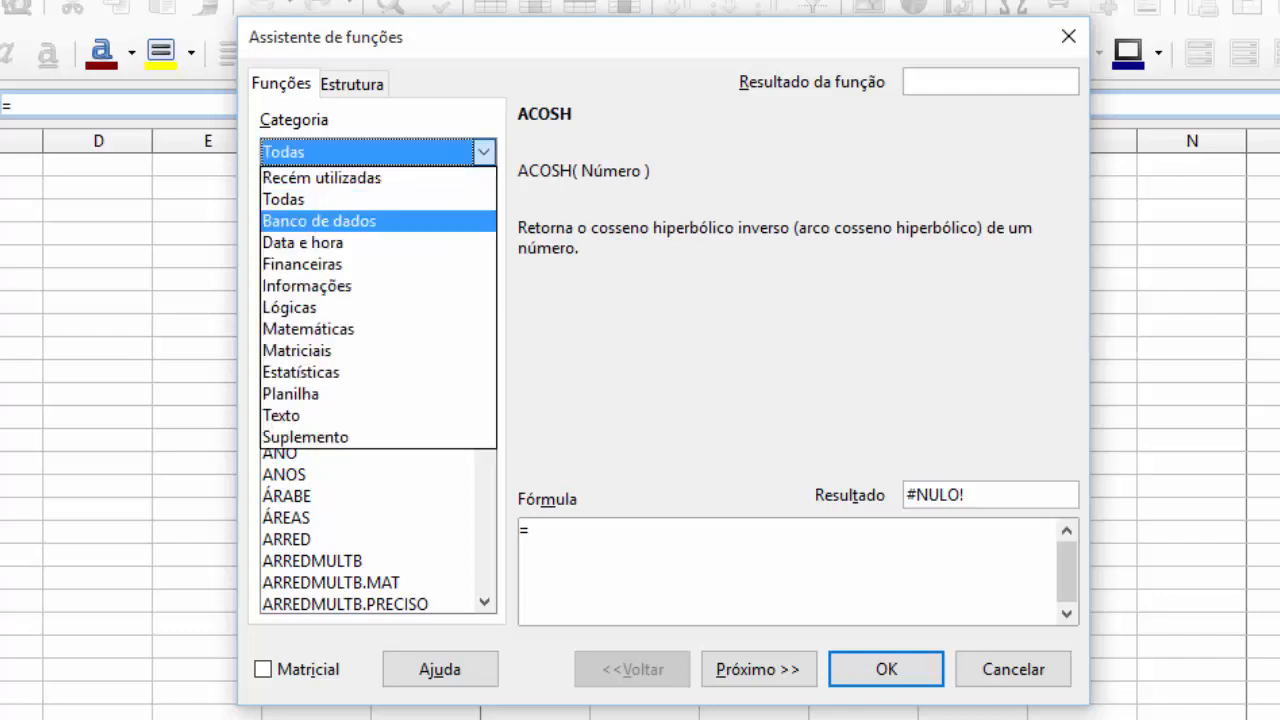
click(320, 220)
click(484, 152)
click(320, 240)
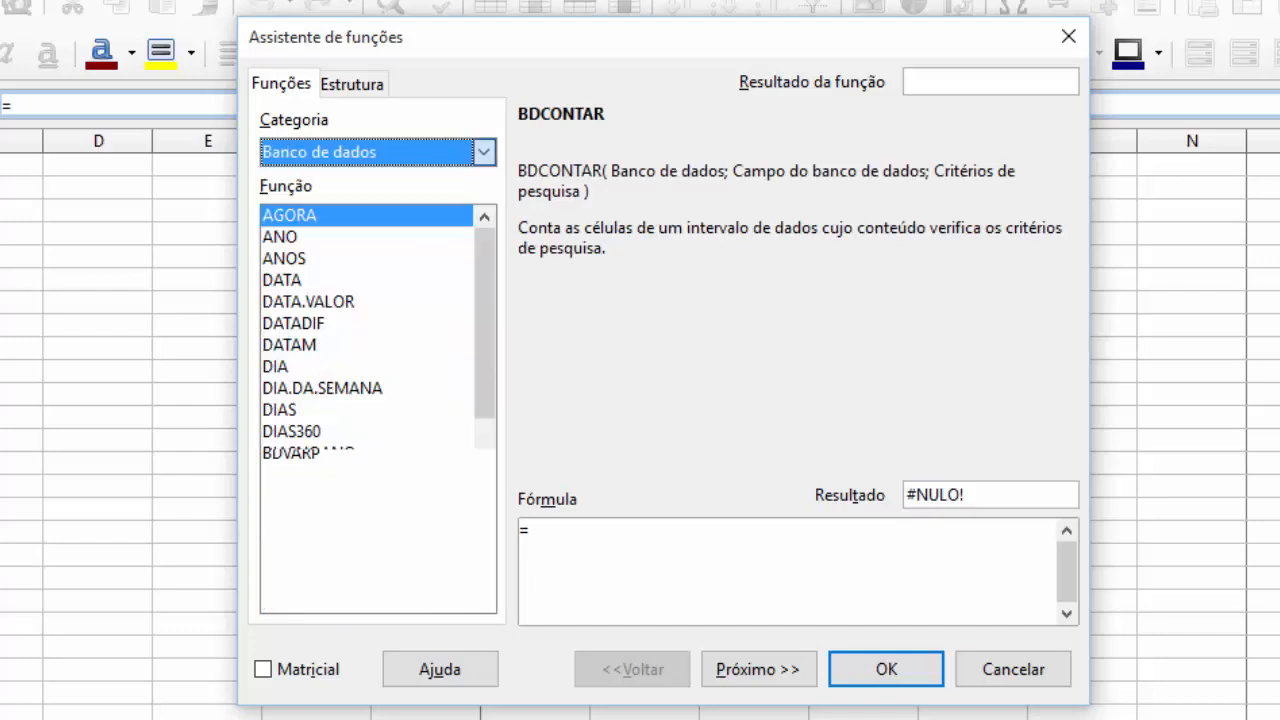
click(484, 152)
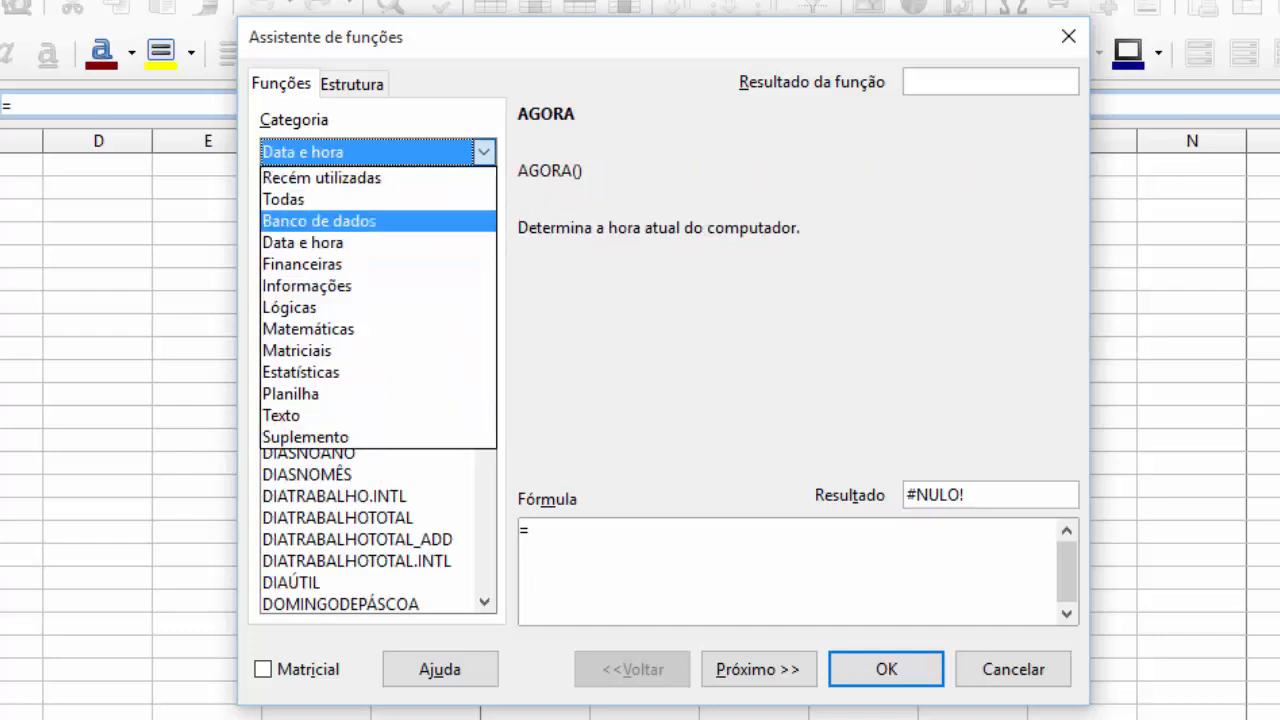
click(320, 262)
click(484, 152)
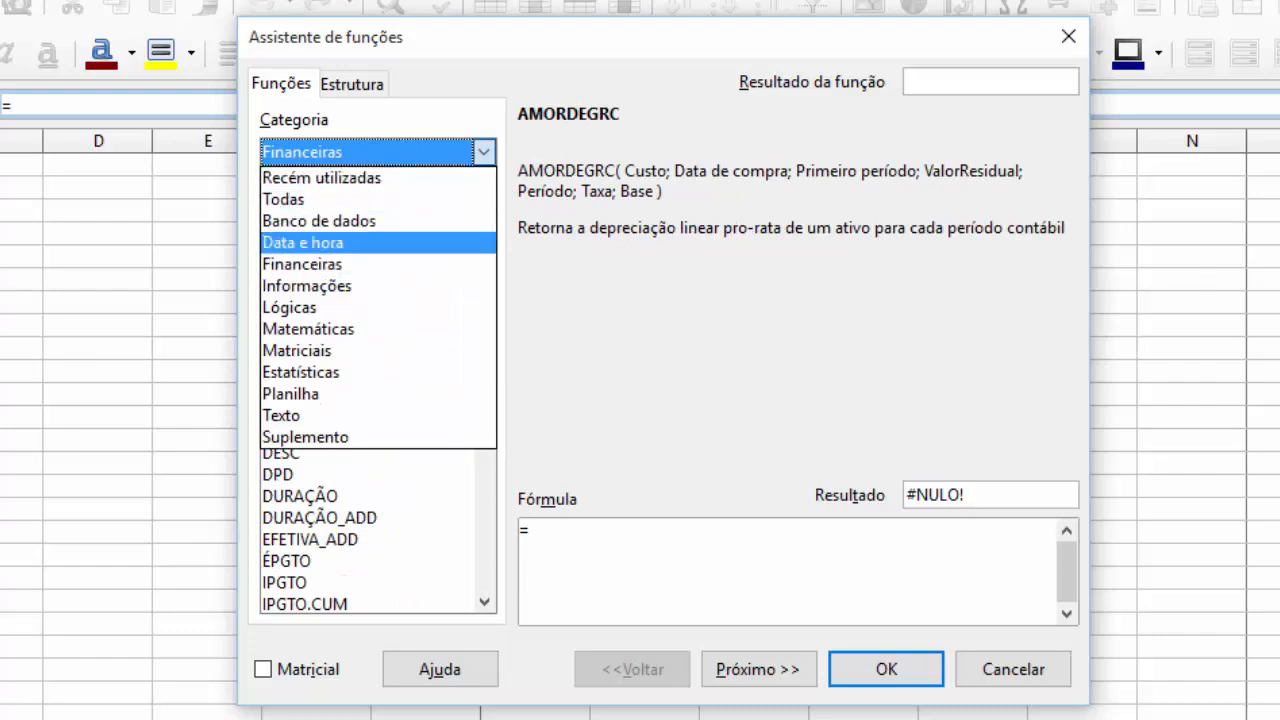
click(320, 285)
click(484, 152)
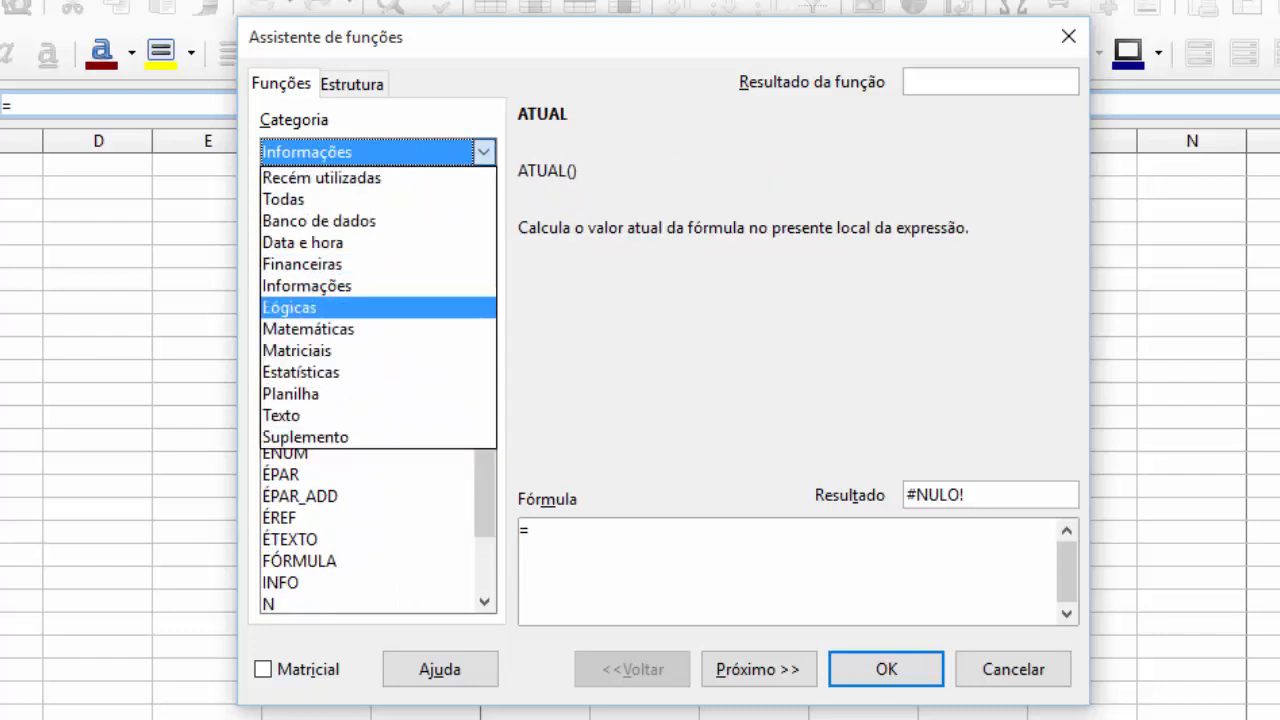
click(320, 307)
click(484, 152)
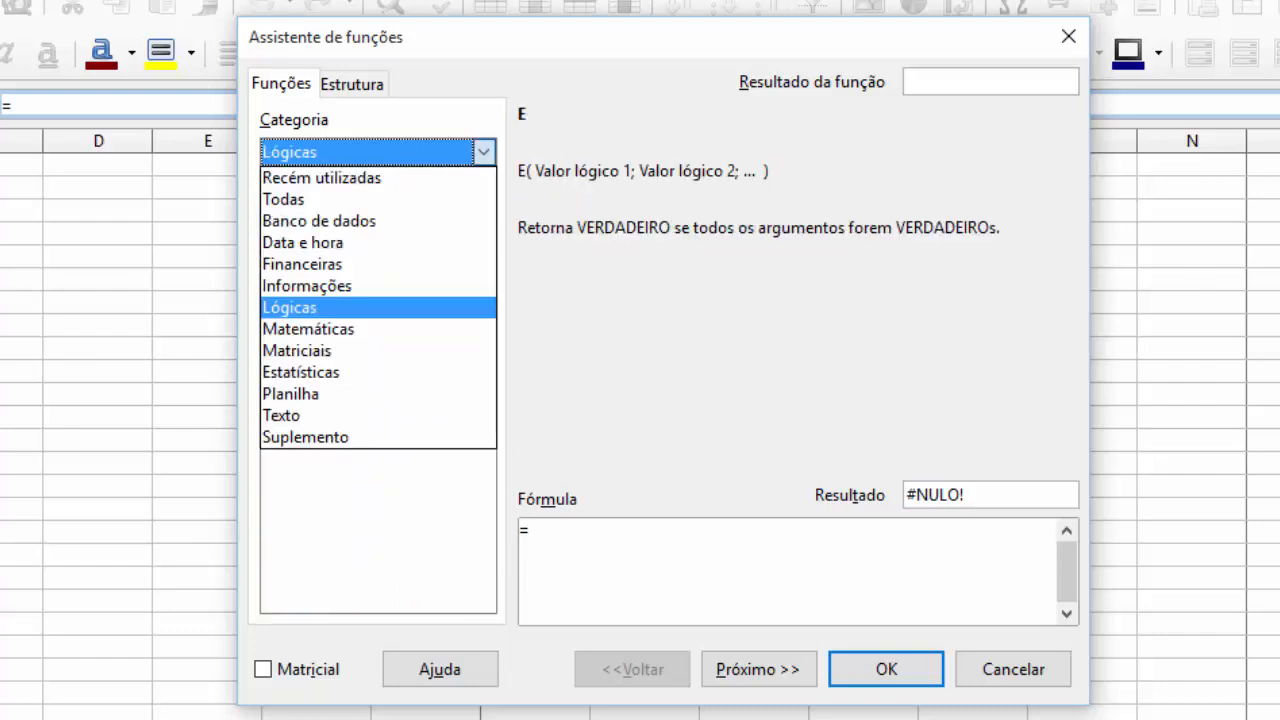
click(320, 346)
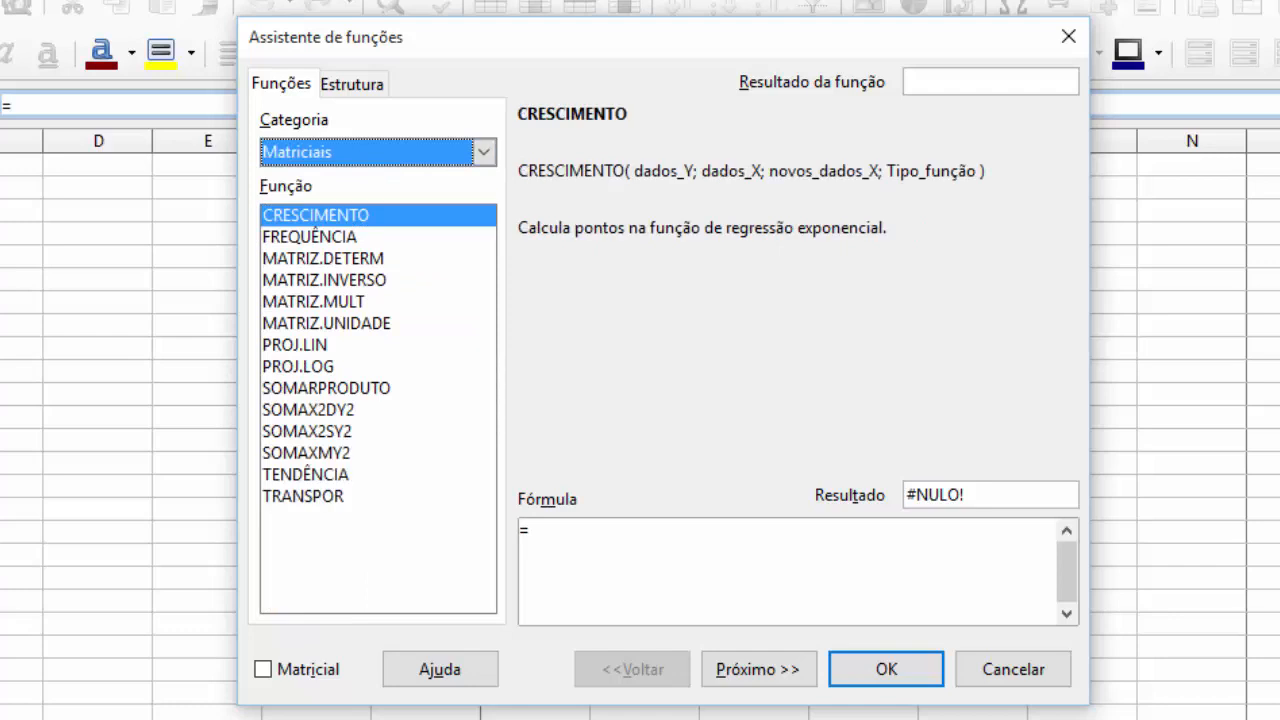
Step: View the ALEATÓRIOENTRE description in the Matemáticas category, and close the Function Wizard without inserting a function
click(484, 152)
click(320, 327)
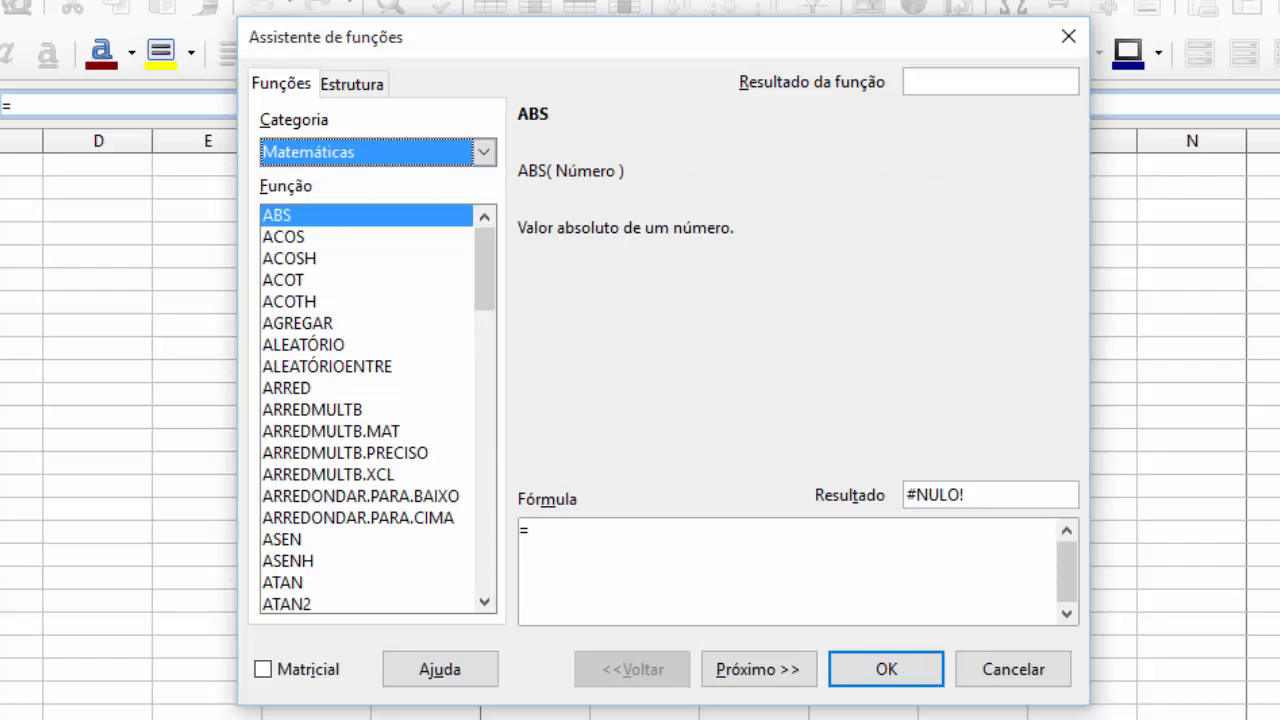
click(328, 367)
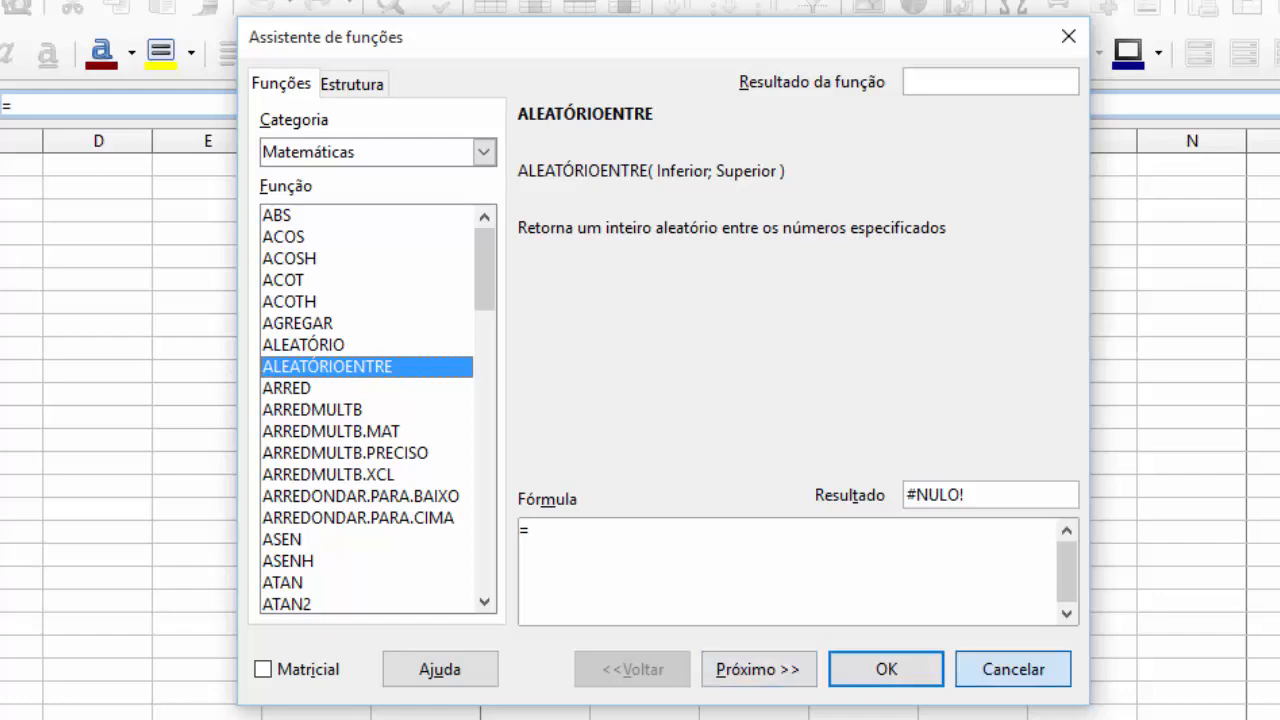
click(1013, 669)
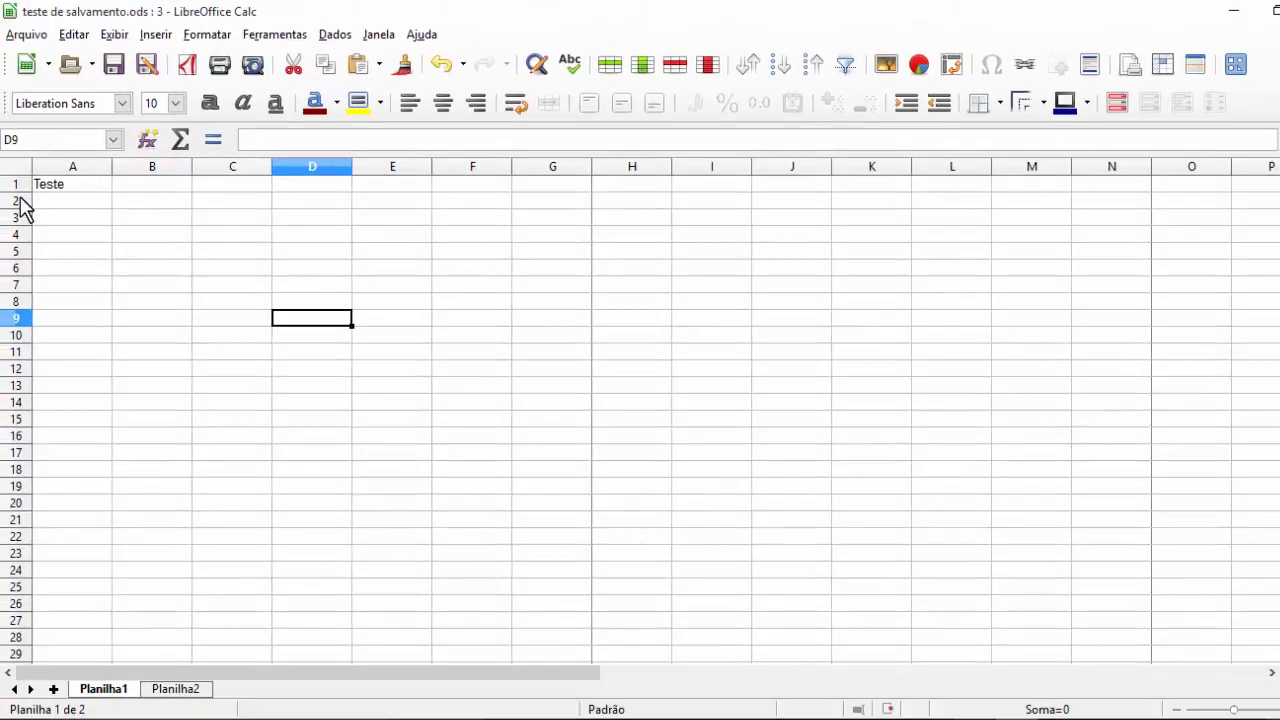
Step: Clear the text Teste from cell A1, and start an empty formula there and cancel it
key(ctrl+Home)
key(Delete)
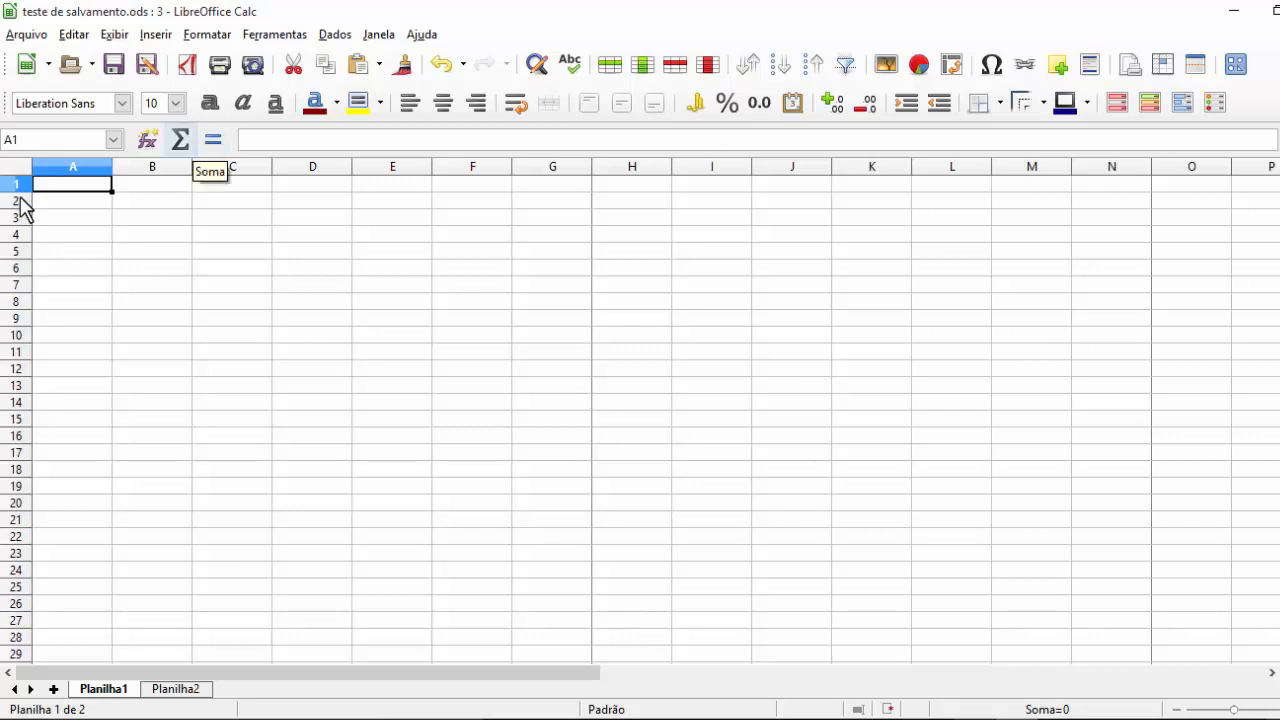
click(213, 140)
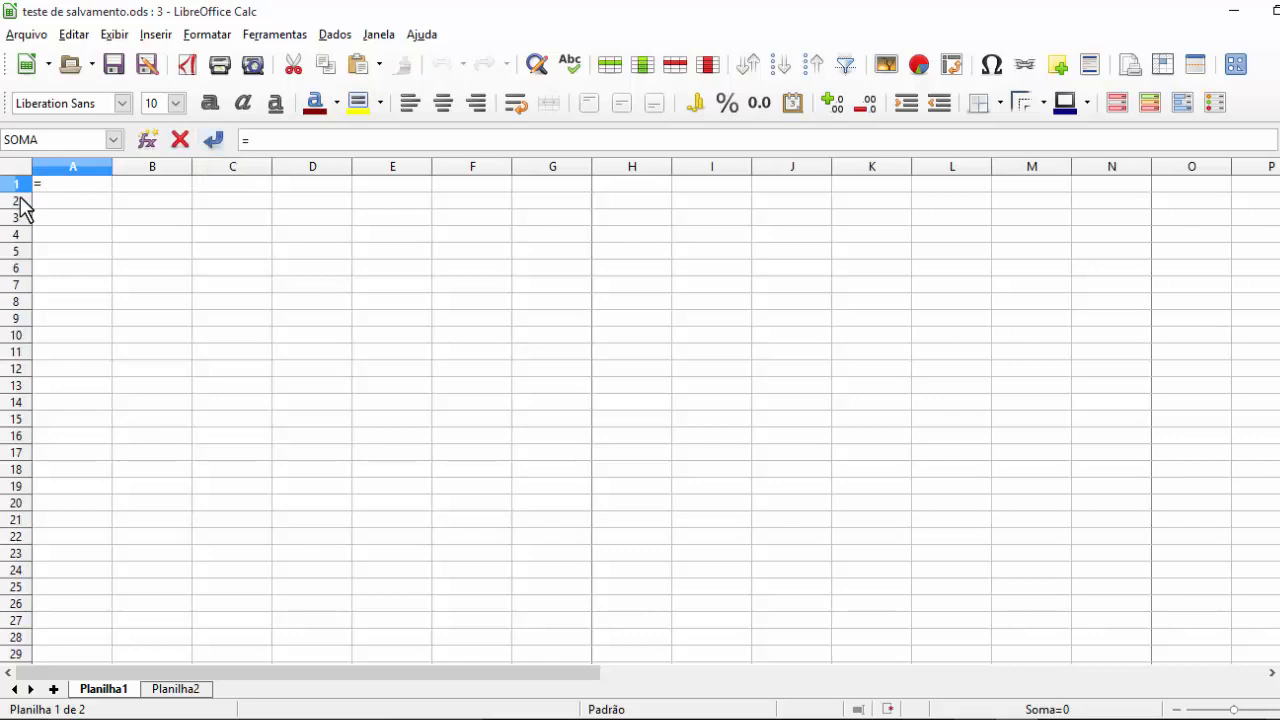
key(Escape)
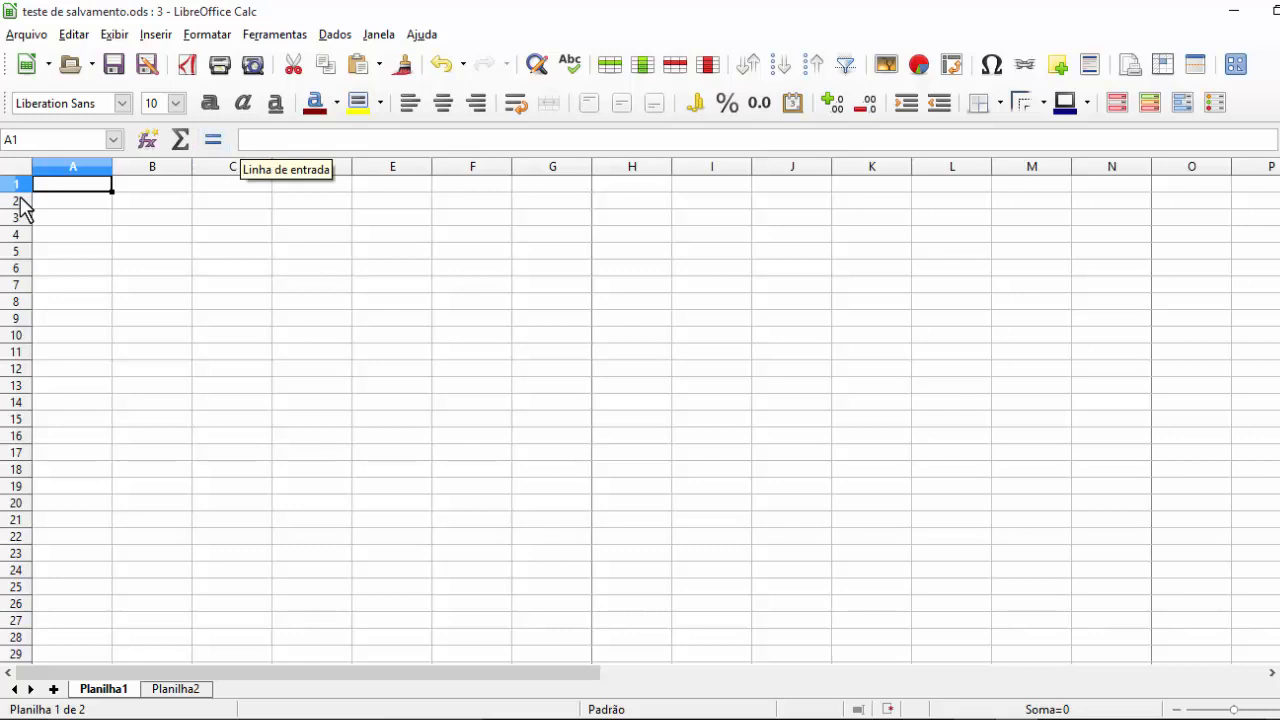
Step: Try entering =djflkasdjflk in cell A1 and discard the entry
key(F2)
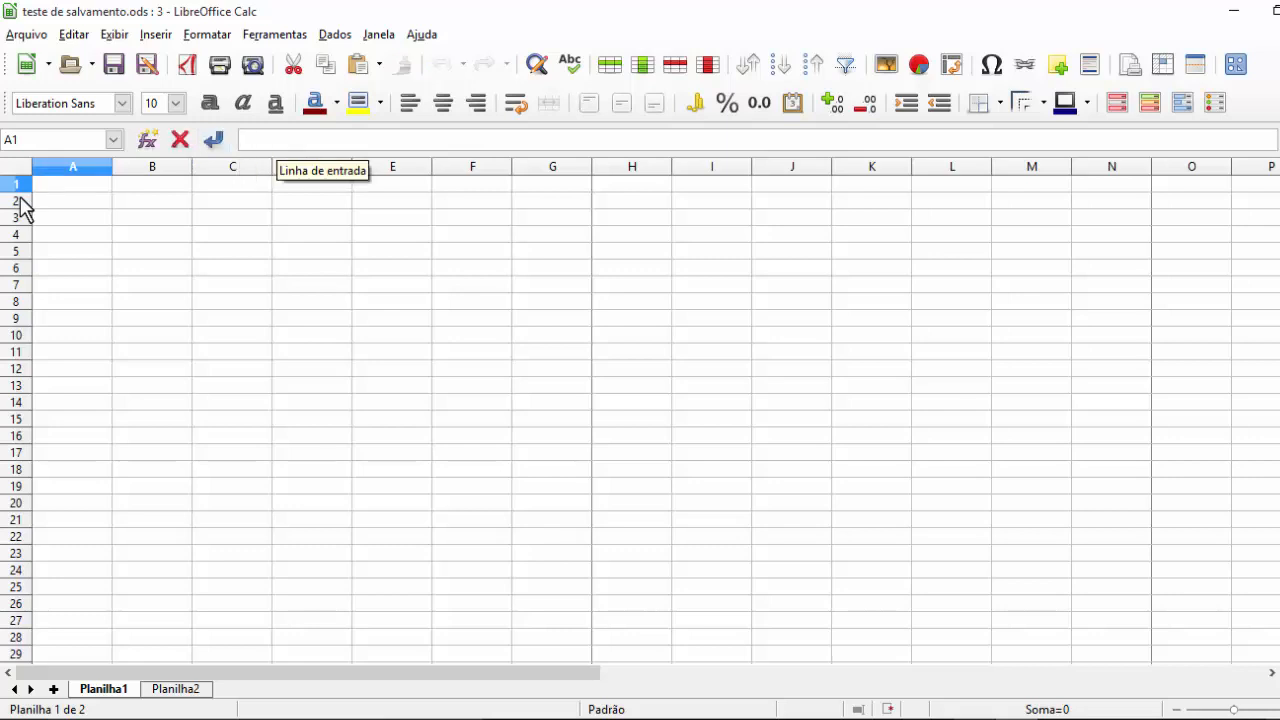
text(=djflkasd)
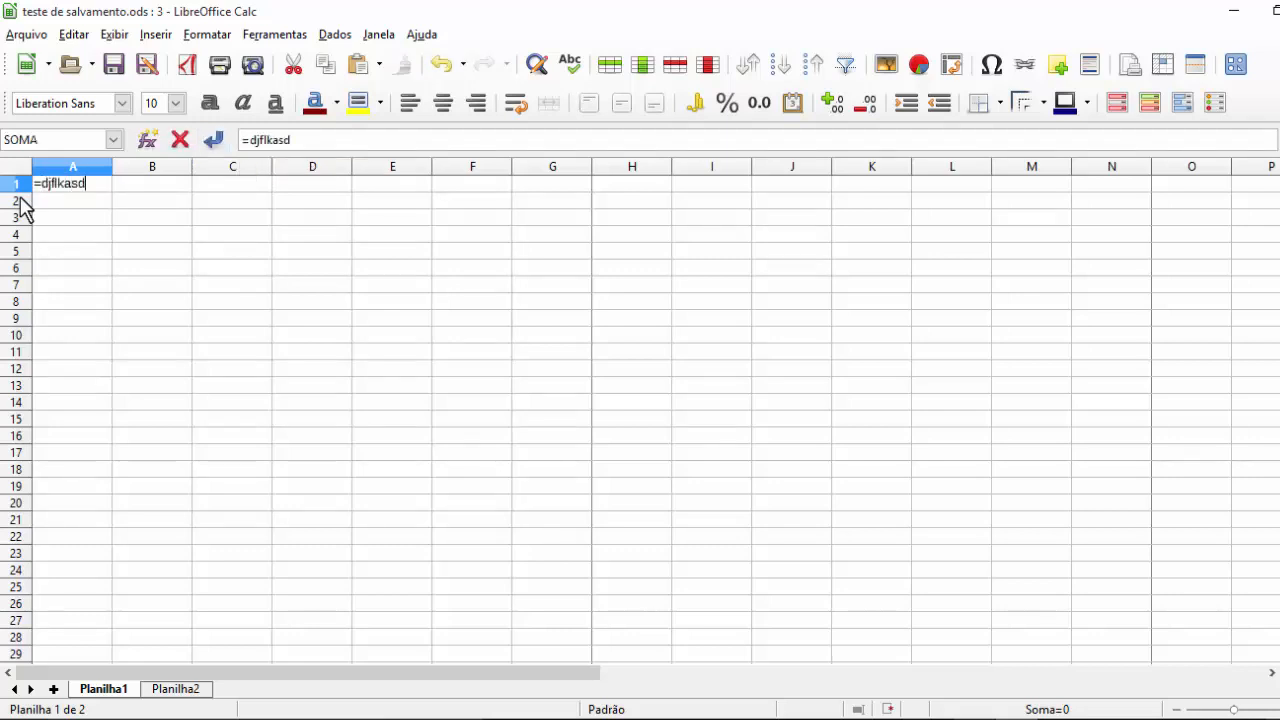
text(jflk)
key(ctrl+a)
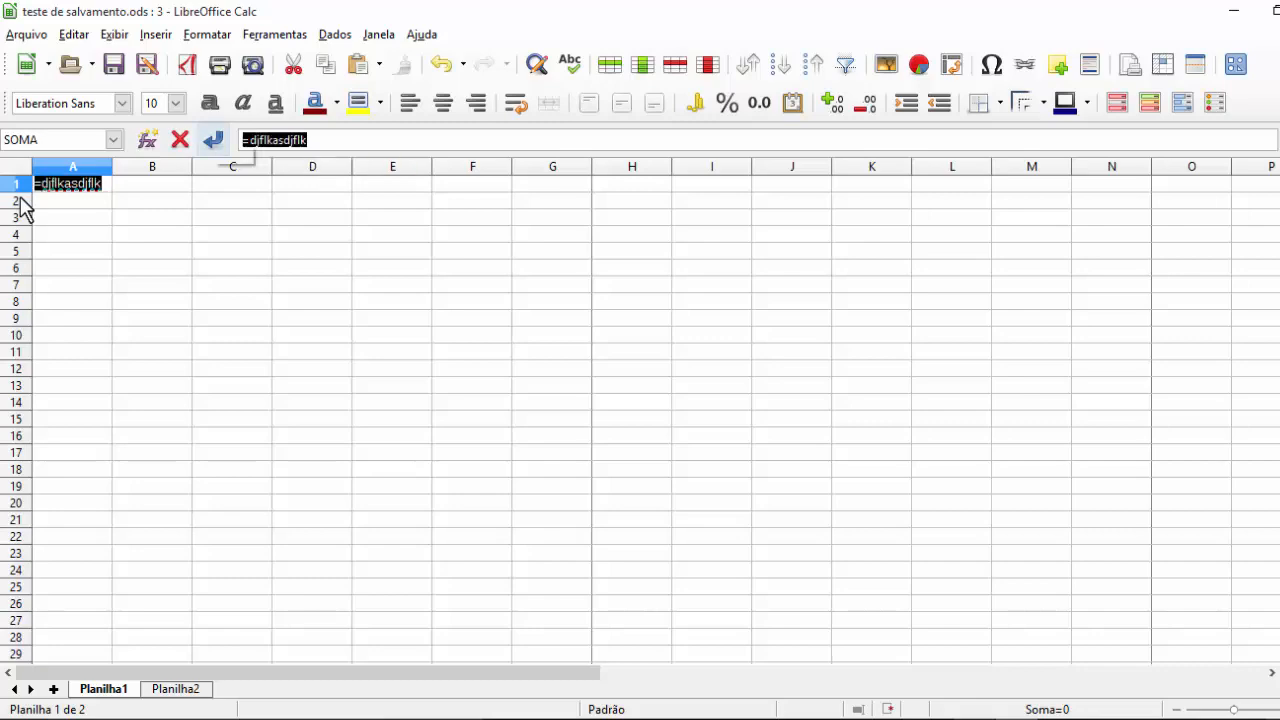
key(Escape)
Step: Enter the faulty formula =1+! in cell A1 and accept the proposed correction =1+
text(=1+!)
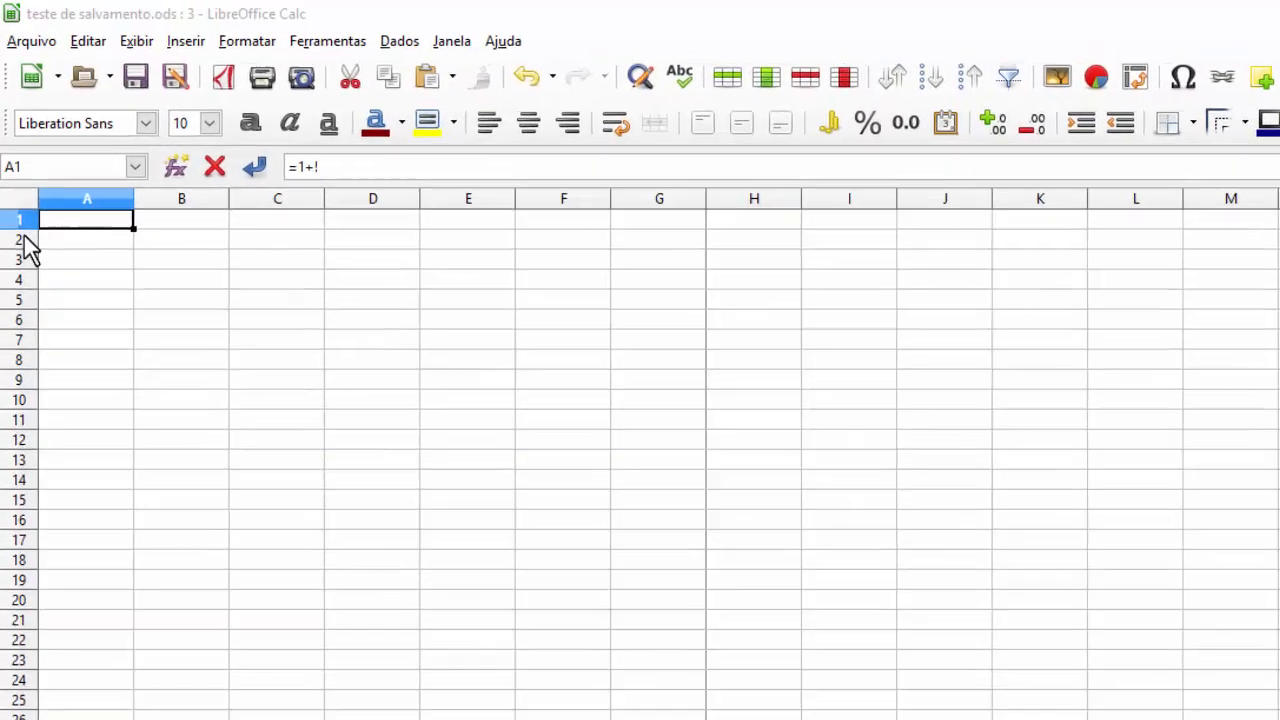
key(Return)
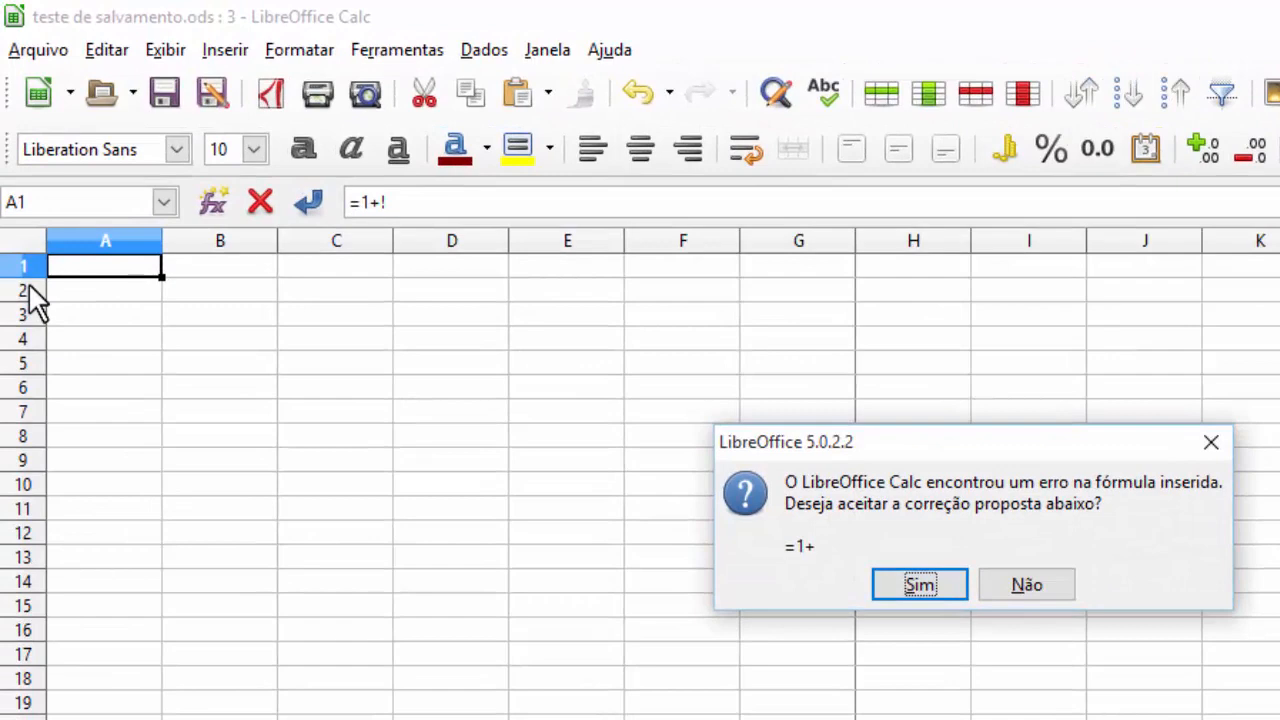
key(Return)
key(Return)
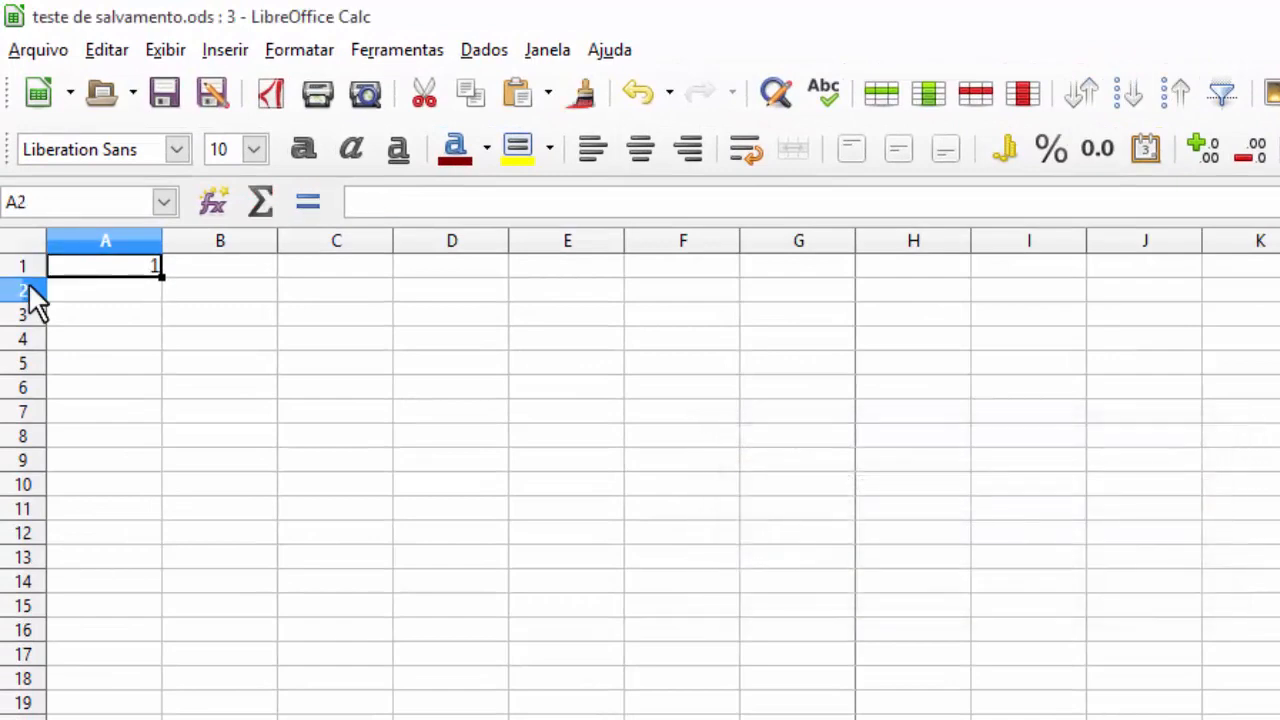
Step: Replace the content of cell A1 with the formula =1+1
key(Up)
text(=1+1)
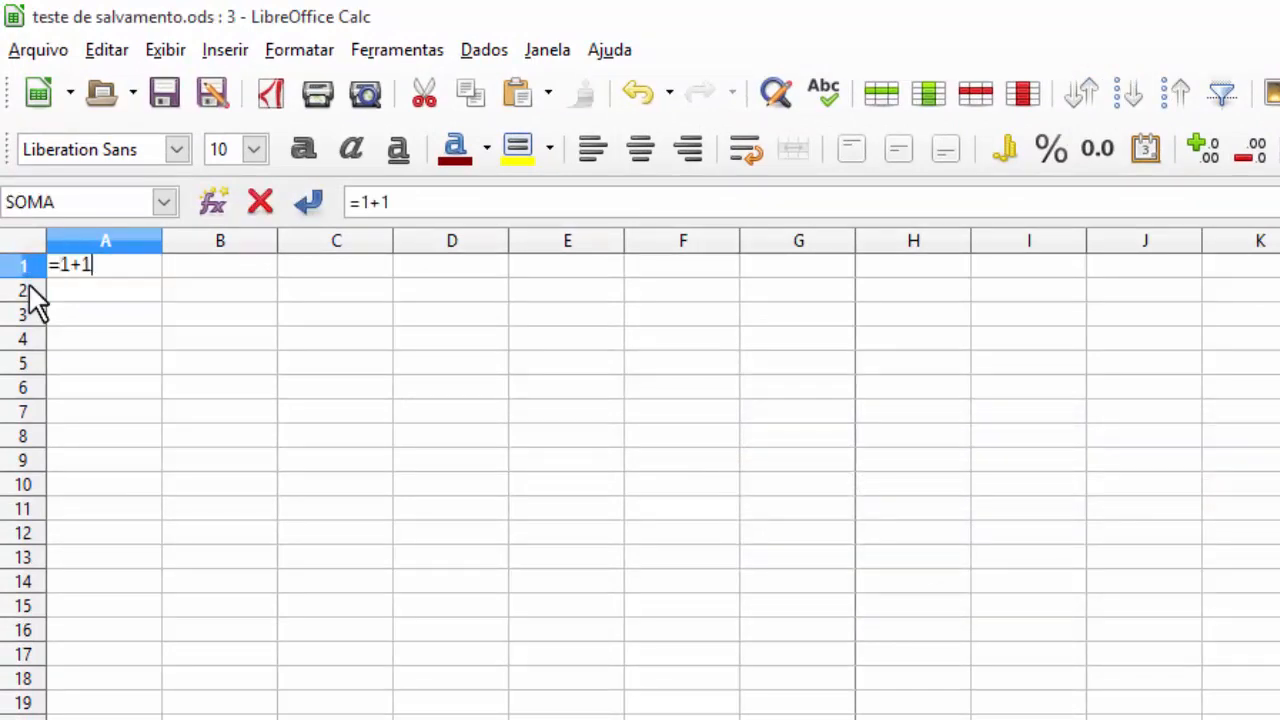
key(Return)
Step: Jump to the last used cell, return to cell A1, and clear its formula
key(ctrl+End)
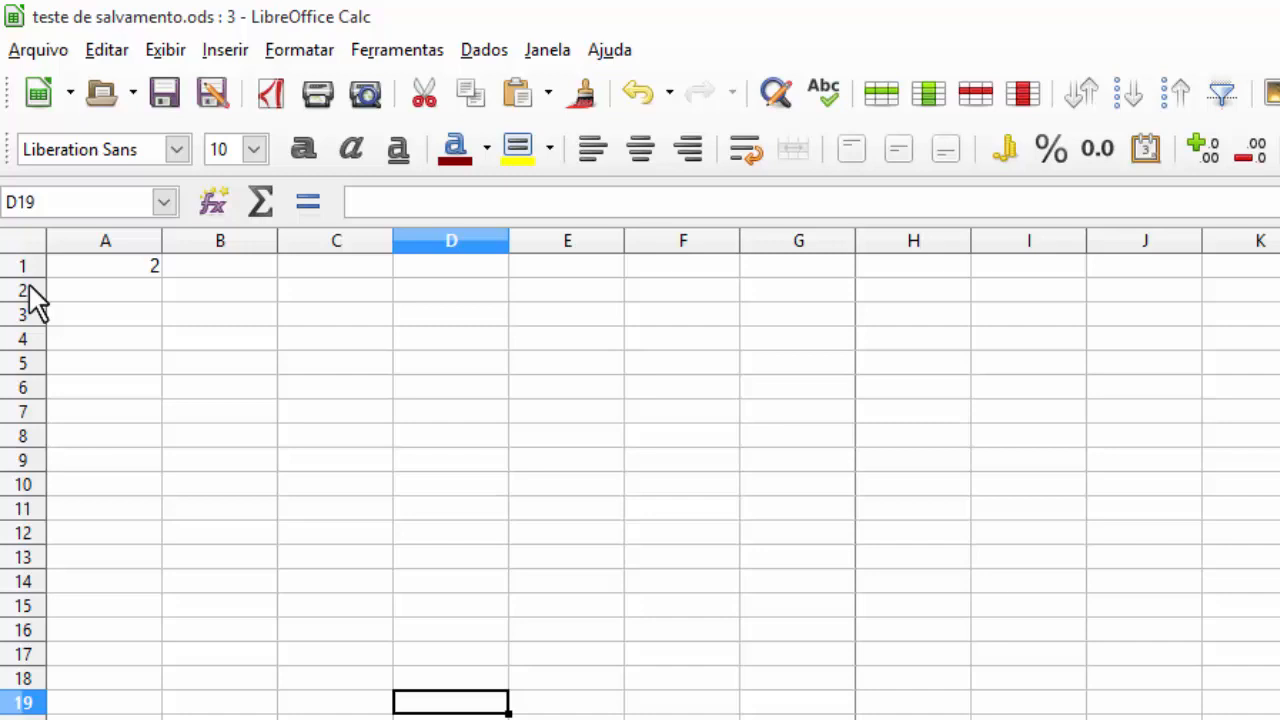
key(ctrl+Home)
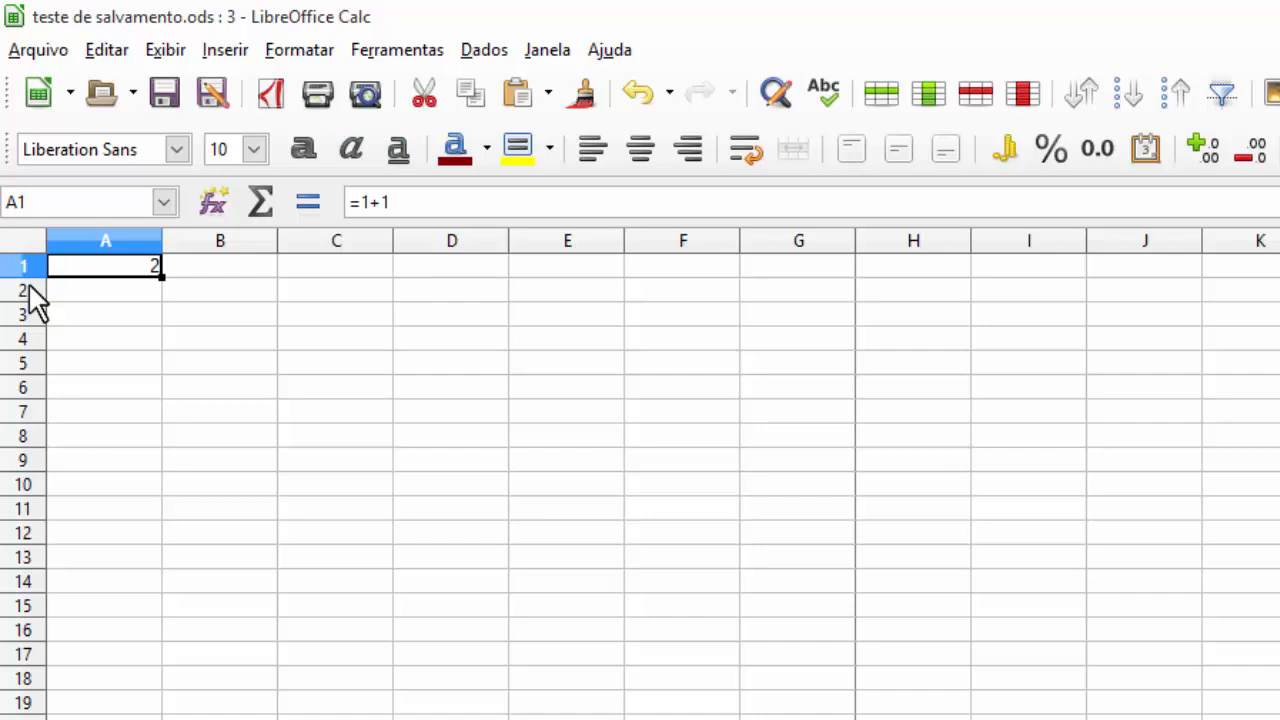
key(Delete)
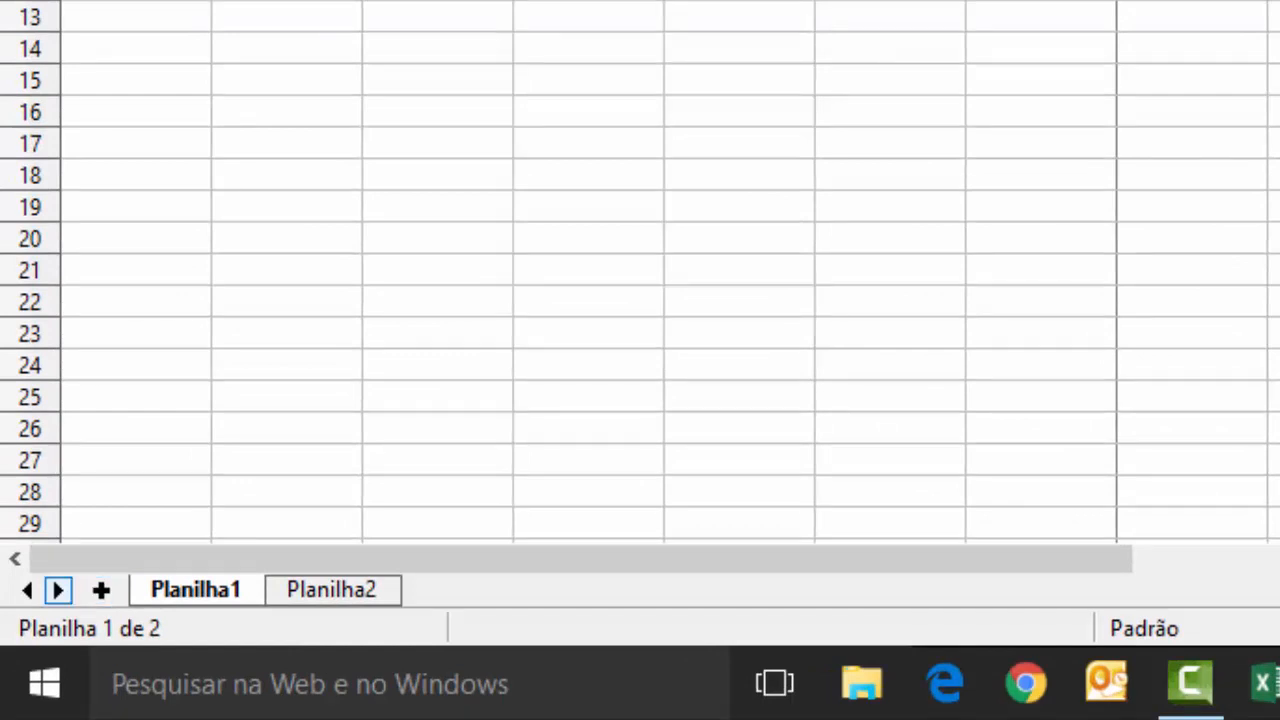
Step: Display the list of the workbook's sheets from the sheet navigation arrows
right_click(58, 590)
key(Escape)
right_click(27, 590)
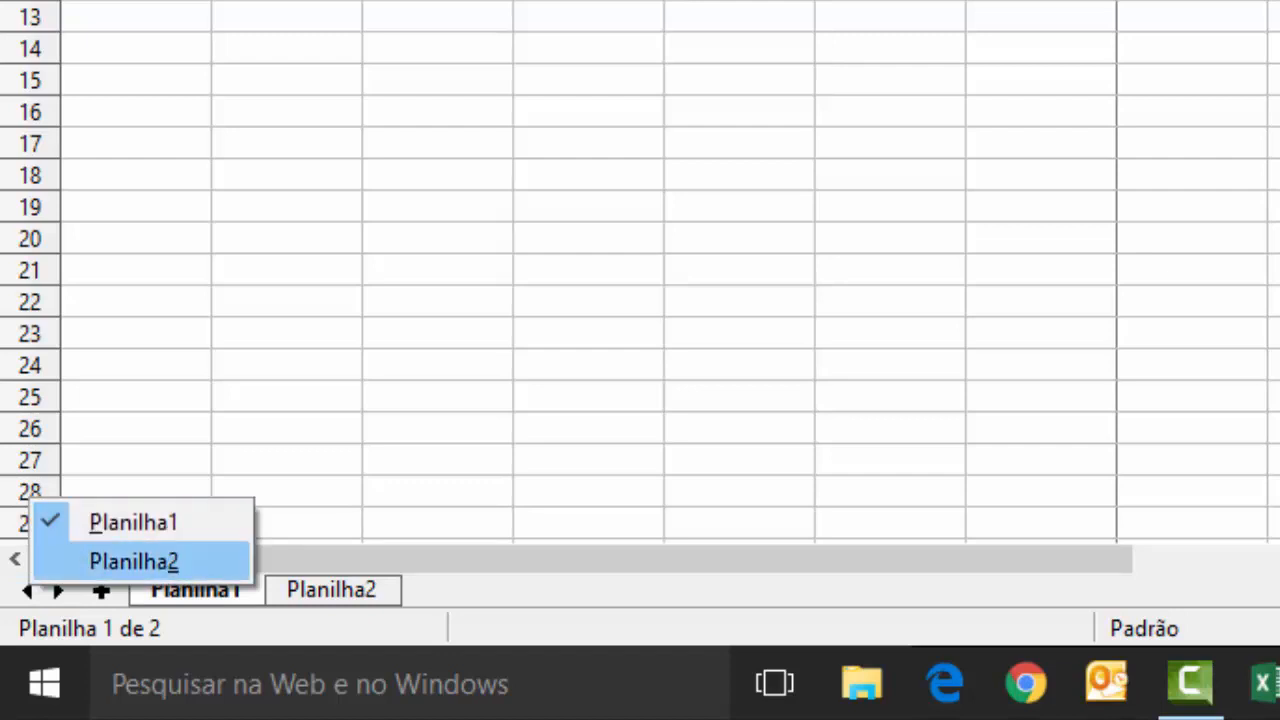
Step: Add new sheets after Planilha2 until the workbook reaches Planilha24
click(101, 590)
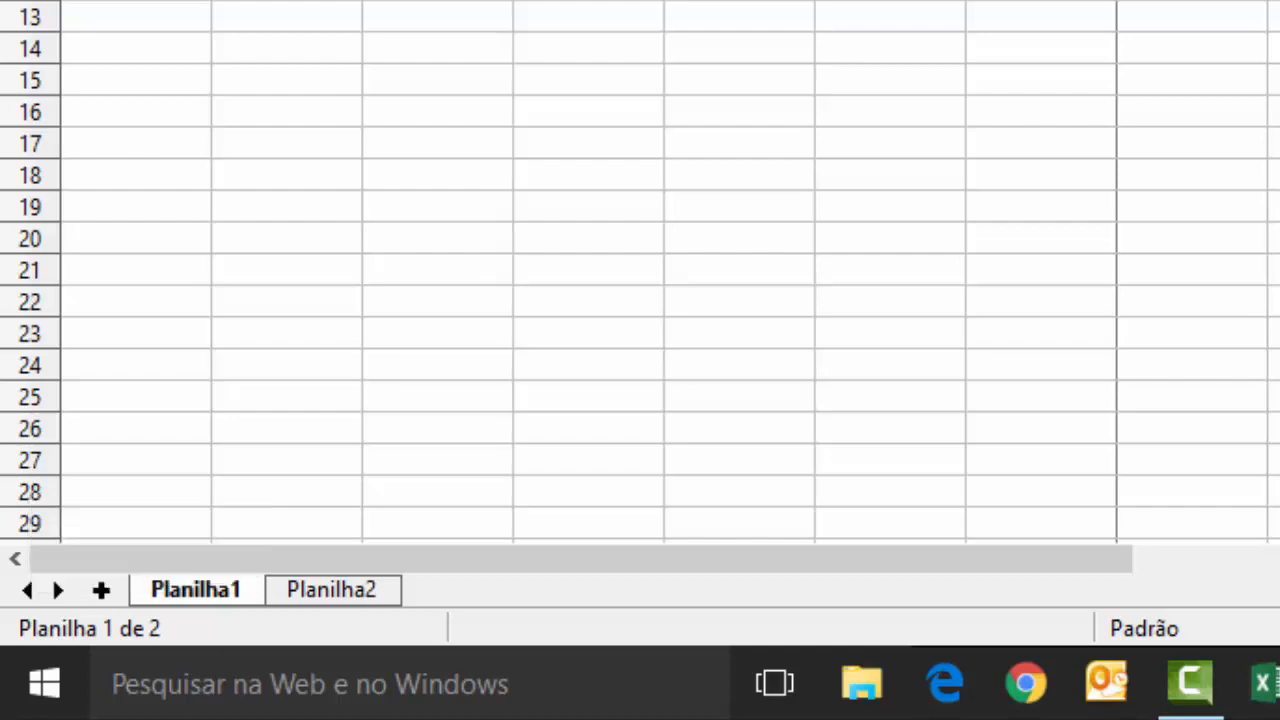
click(101, 590)
click(101, 590)
click(101, 590)
click(101, 590)
click(101, 590)
click(101, 590)
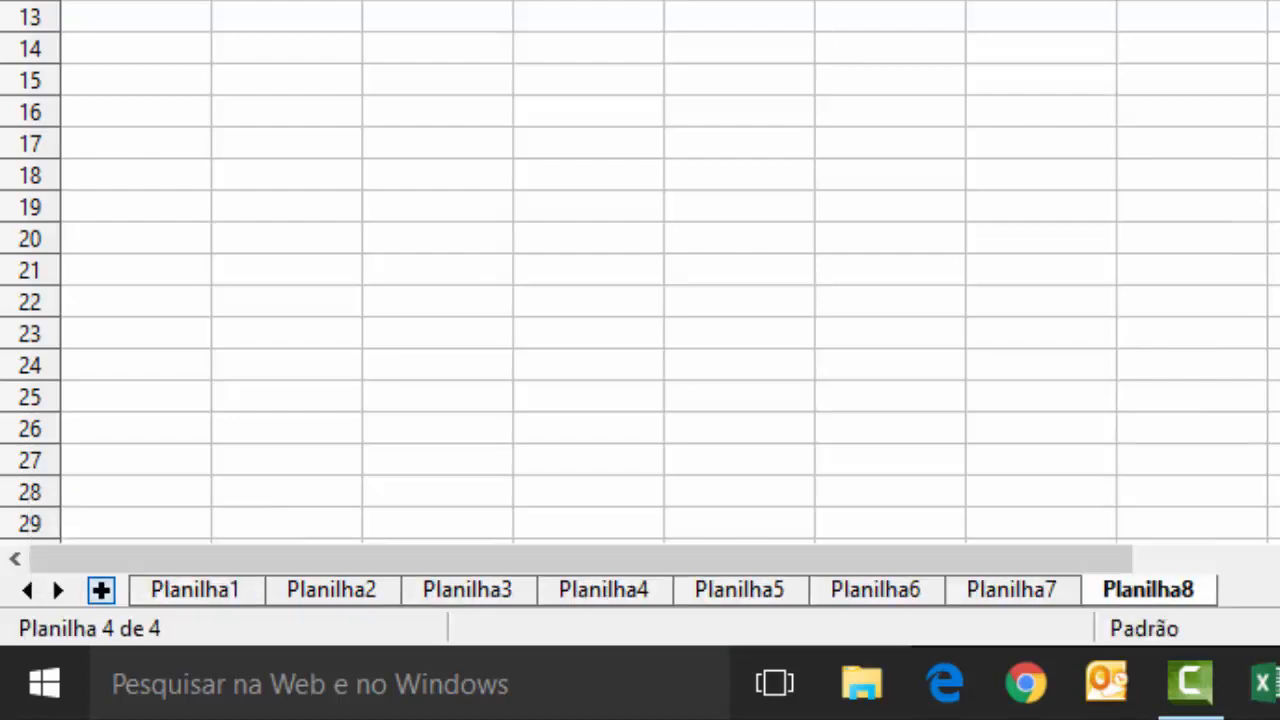
click(101, 590)
click(101, 590)
click(101, 590)
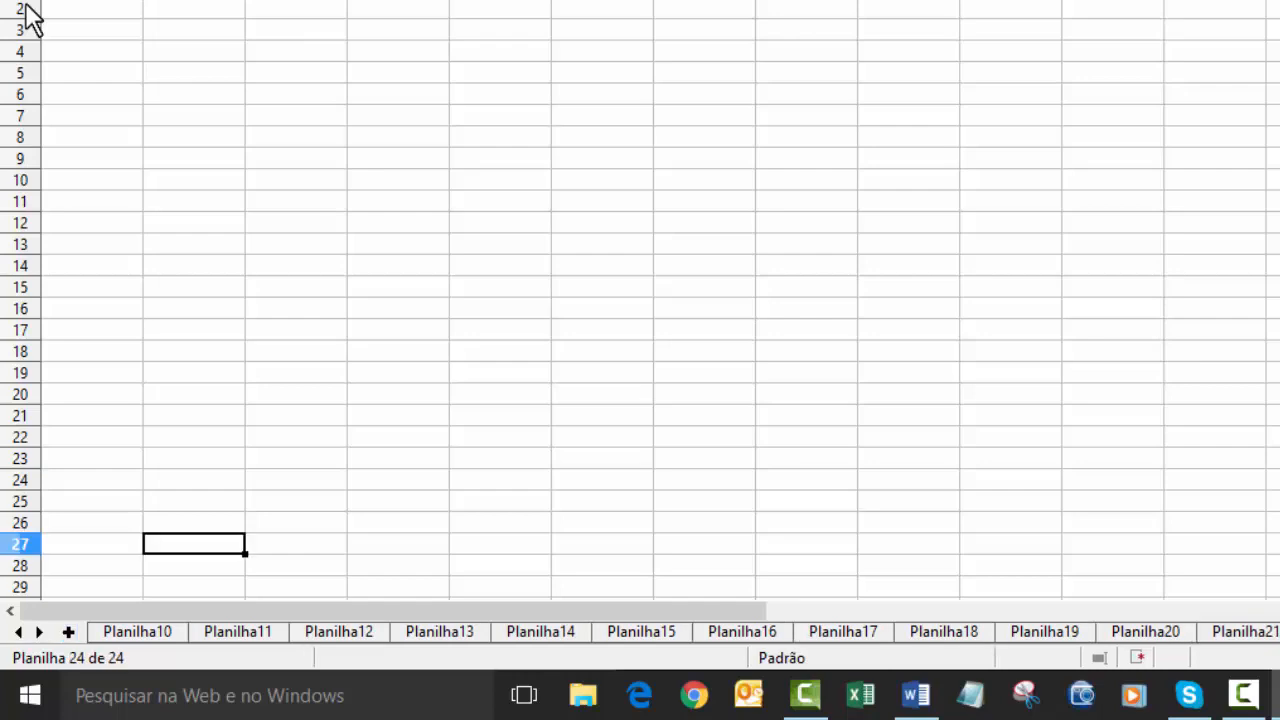
Step: Open and close the template manager, and switch to sheet Planilha1 through the full sheet list
key(shift+F11)
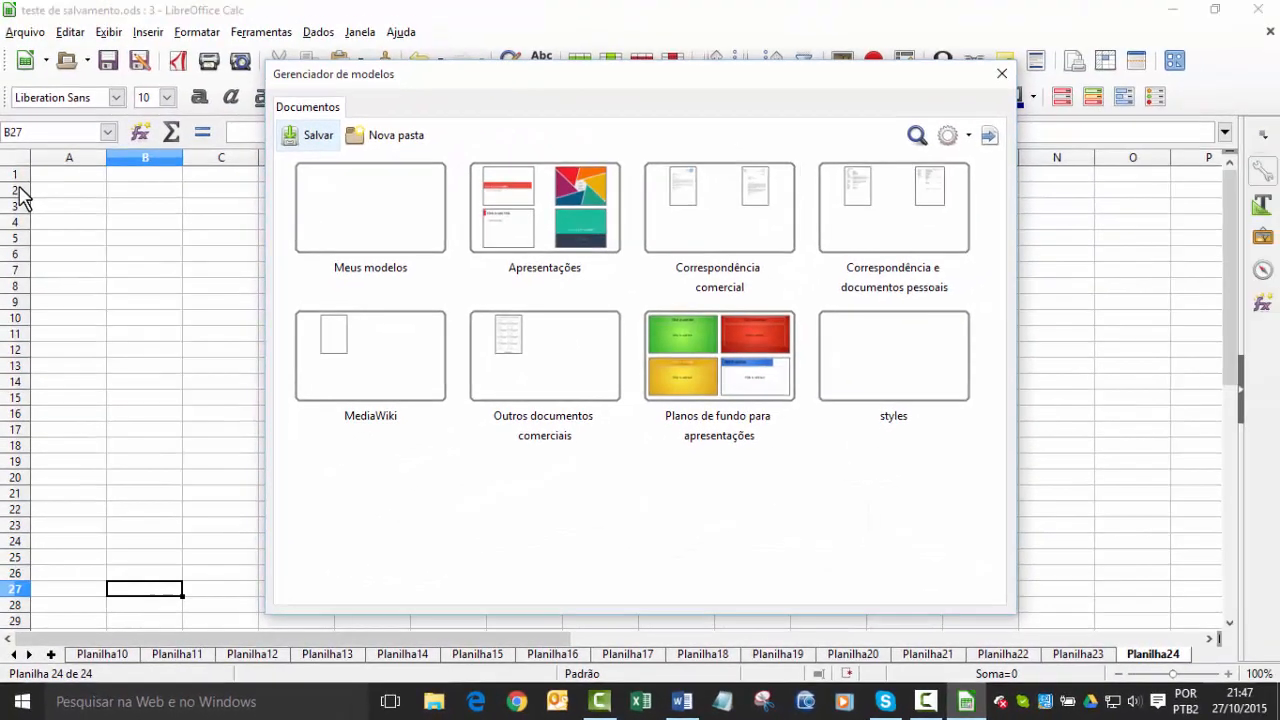
key(Escape)
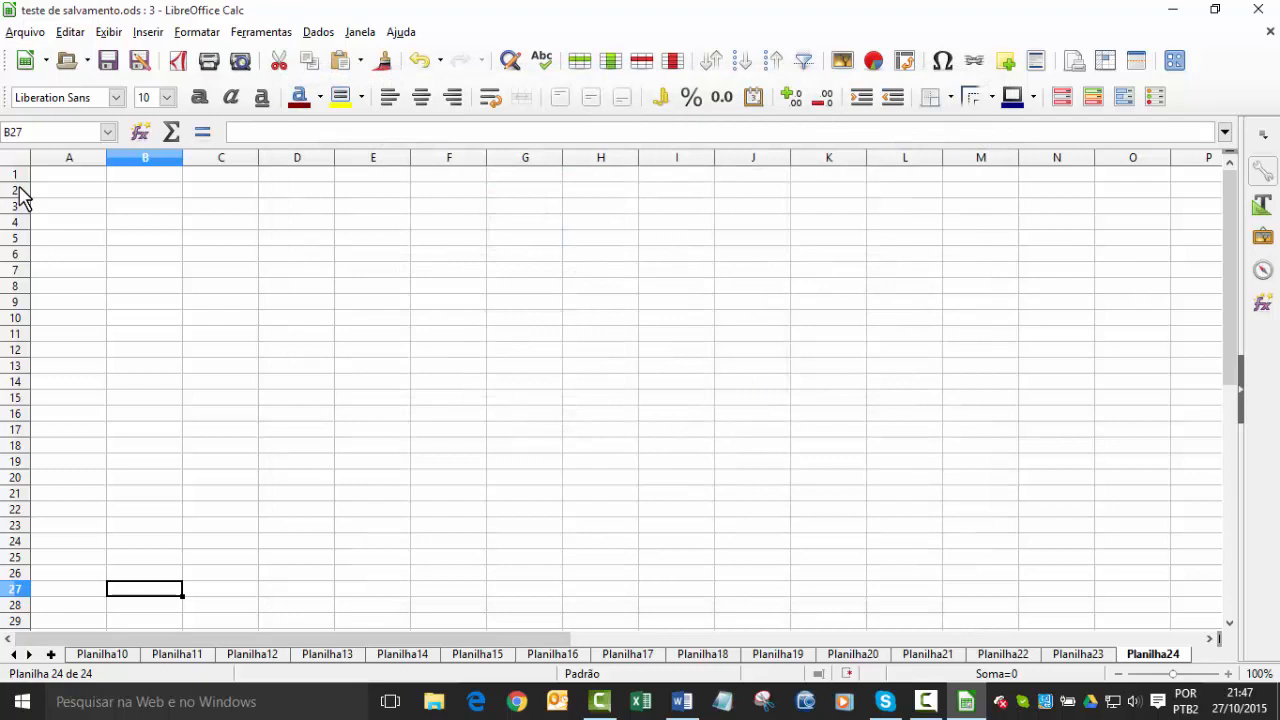
right_click(13, 656)
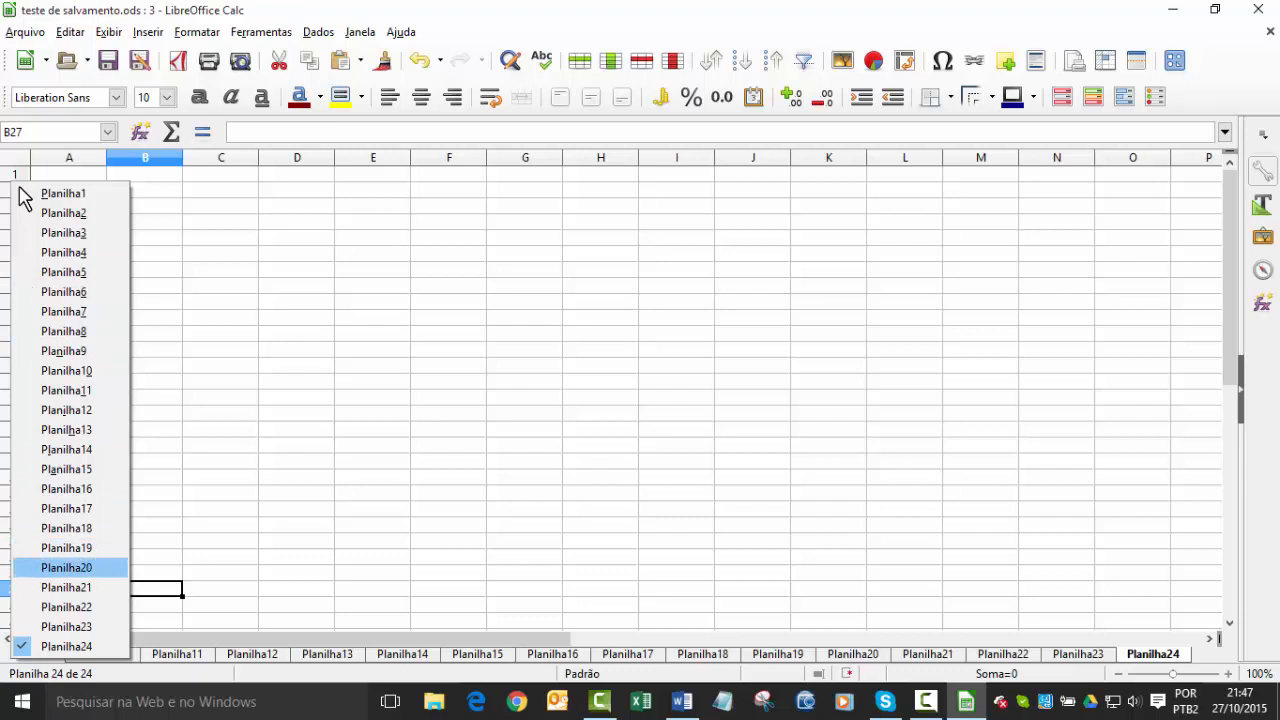
click(62, 193)
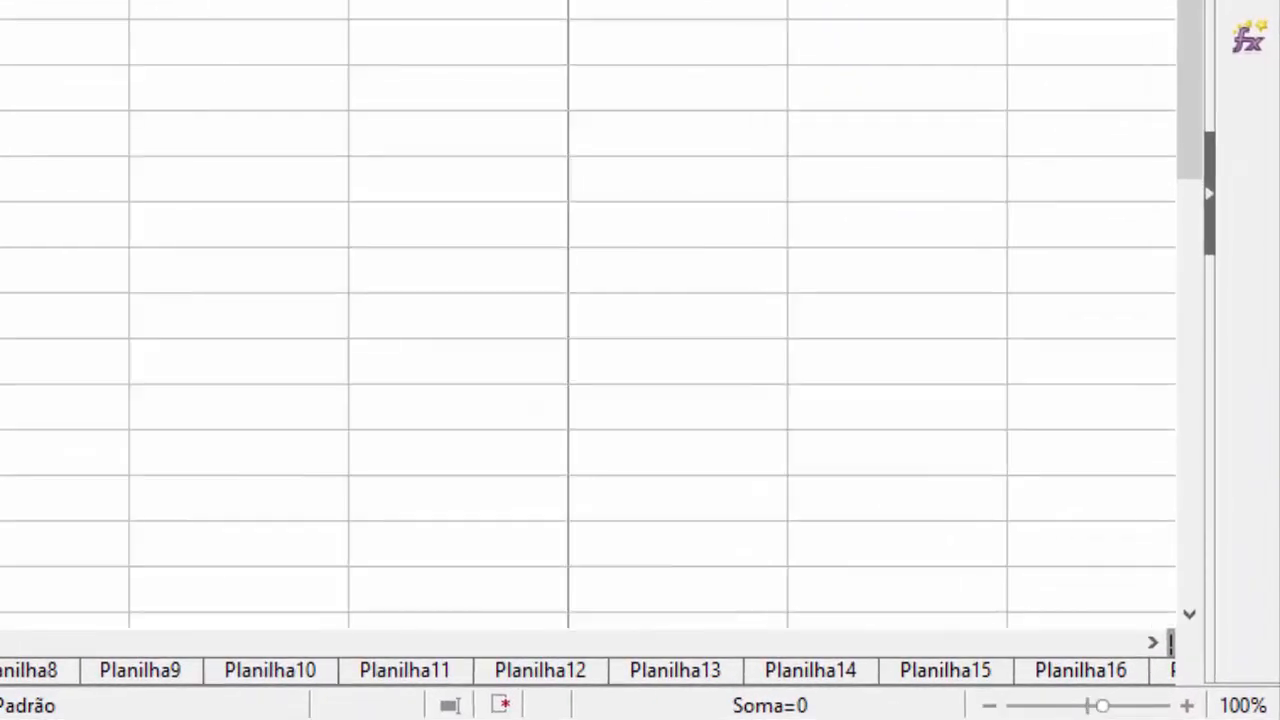
Step: Zoom the sheet view in and out in steps, raise it to 400%, and reduce it to 28%
click(1187, 706)
click(1187, 706)
click(1187, 706)
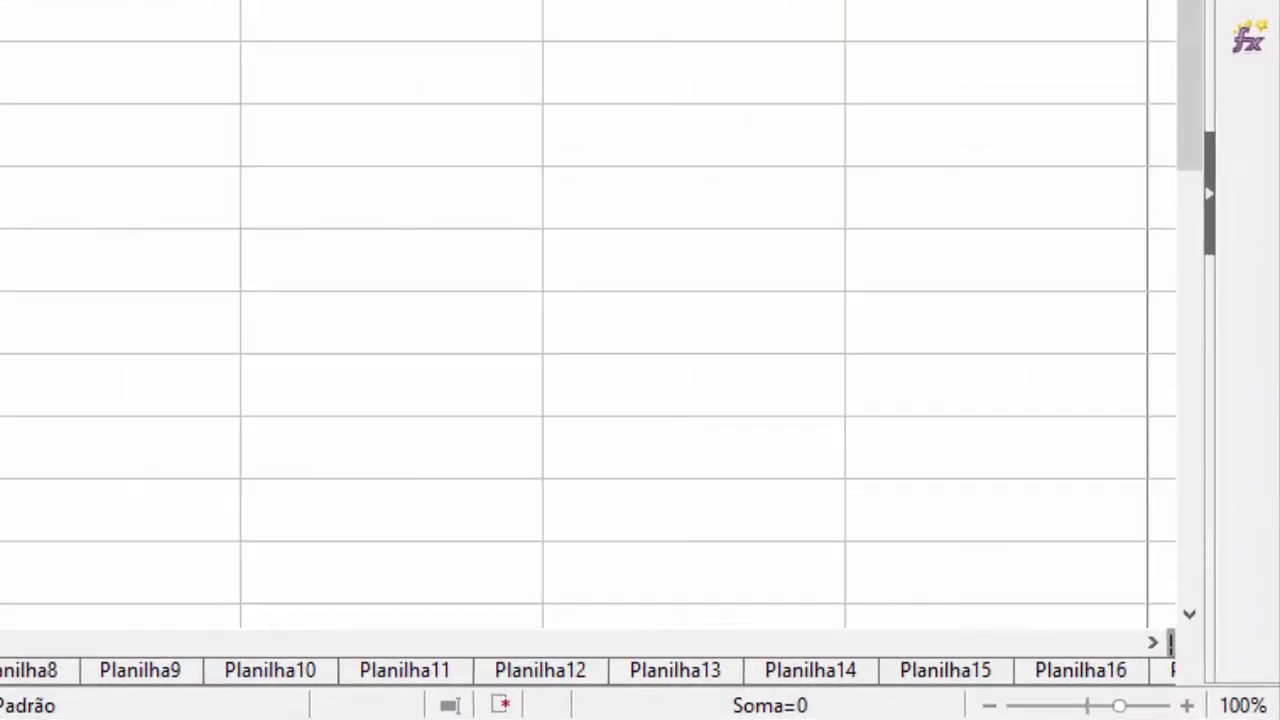
click(990, 706)
click(990, 706)
click(990, 706)
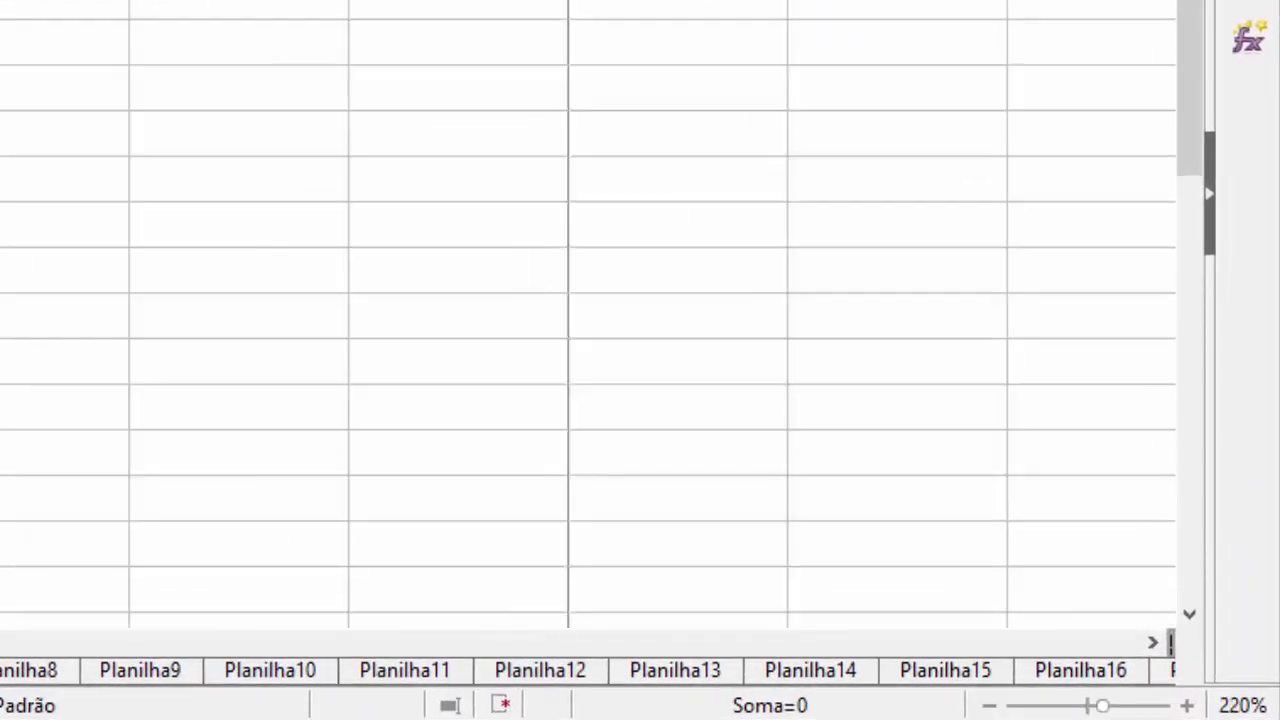
click(990, 706)
drag(1098, 706, 1168, 706)
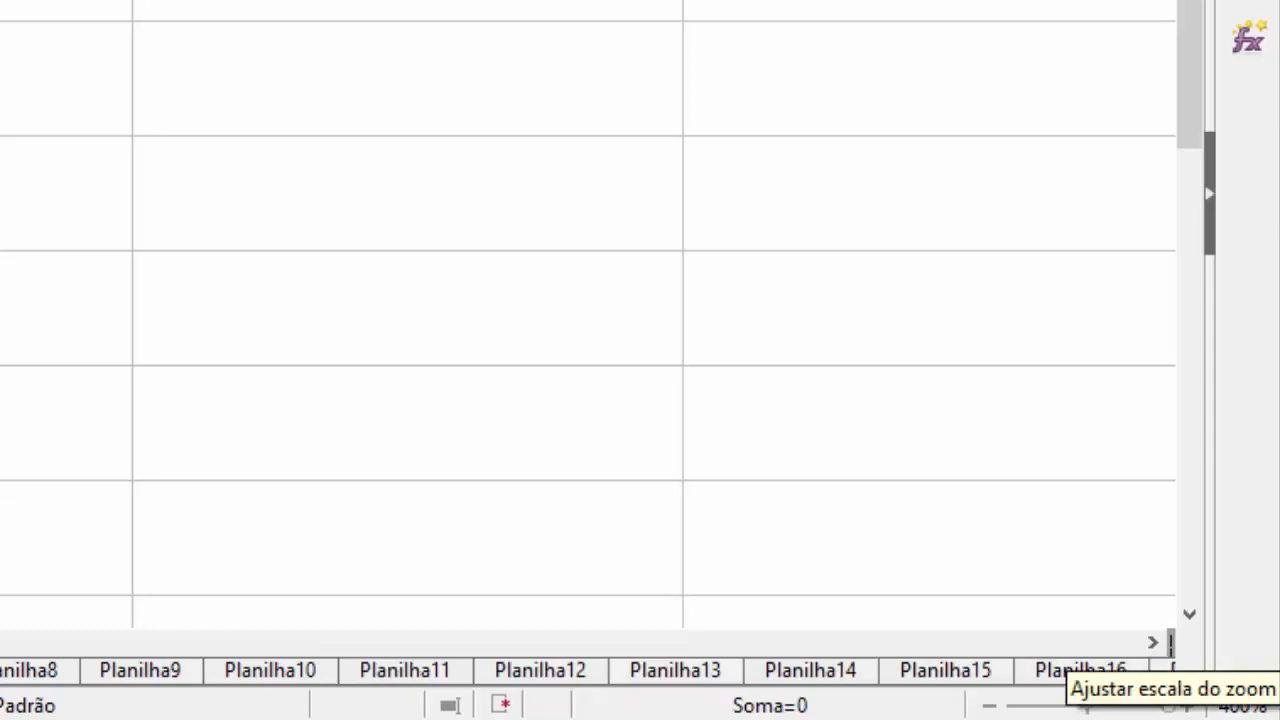
drag(1168, 706, 1012, 706)
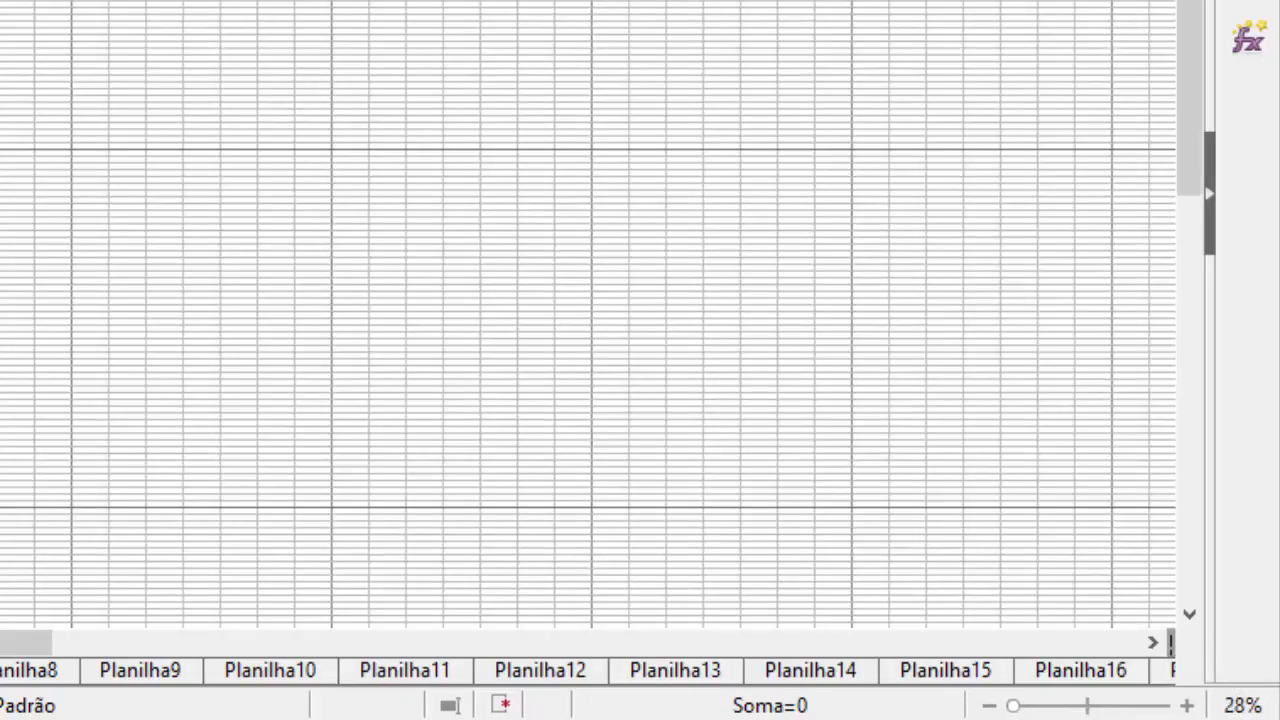
Step: Reduce the sheet zoom to 20% and restore it to 100%
drag(1014, 706, 1006, 706)
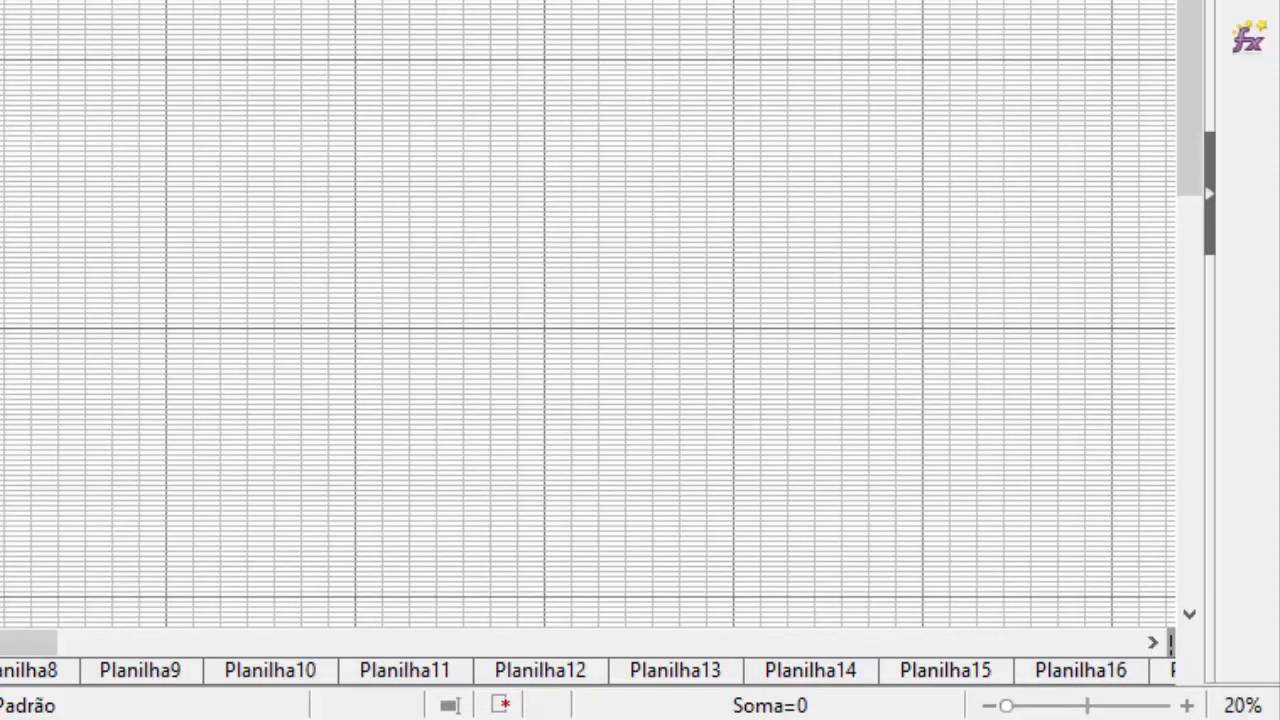
click(1087, 706)
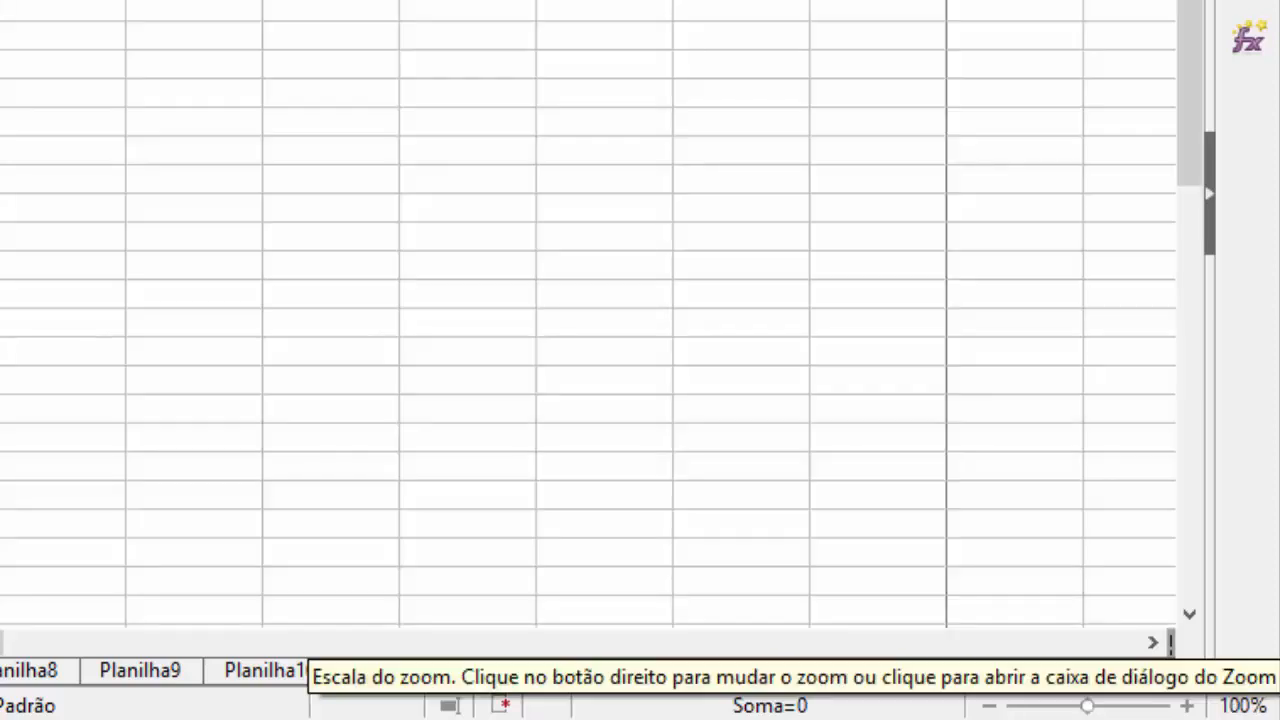
Step: Review the zoom factor options, trying Variável and 100%, and cancel without applying a change
click(1243, 706)
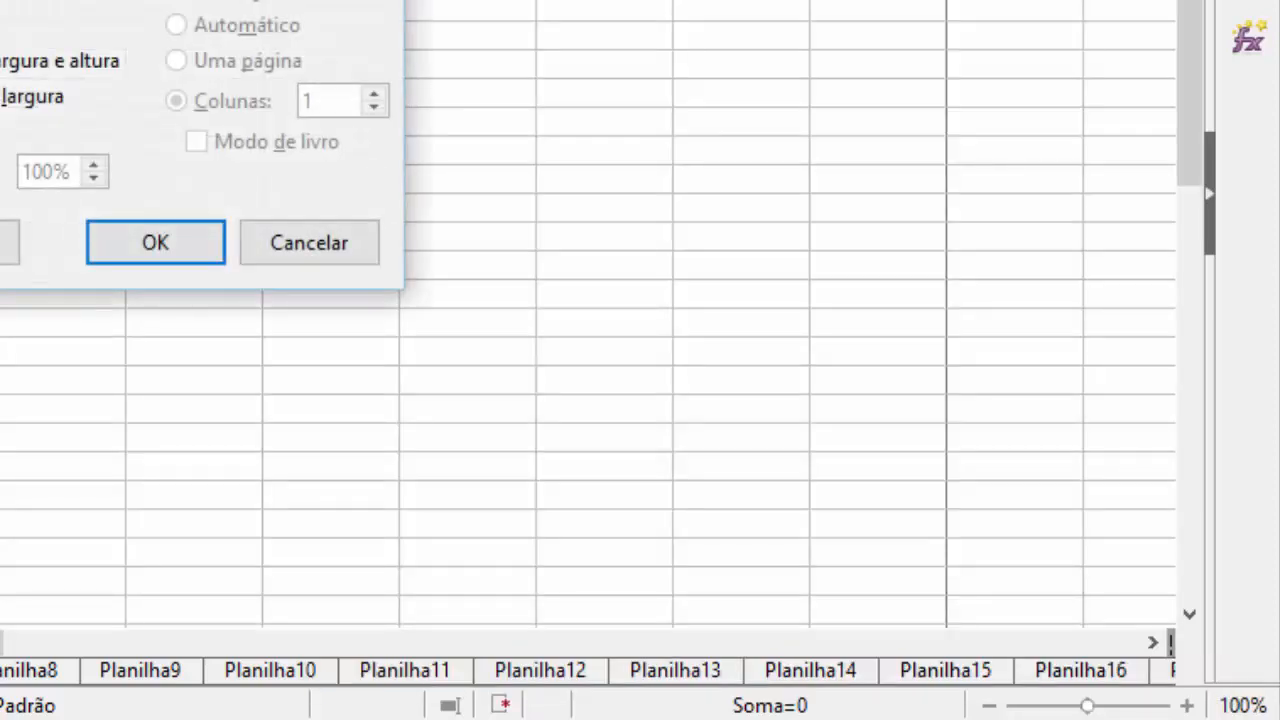
key(Escape)
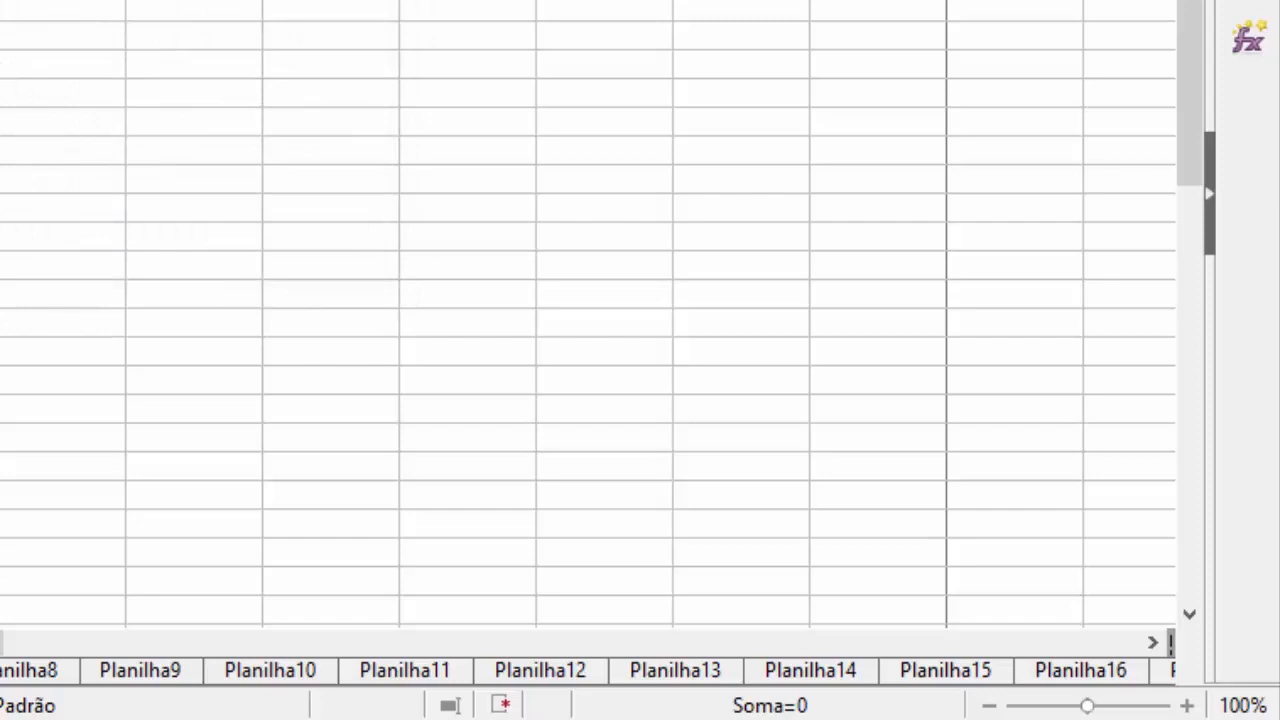
click(1243, 706)
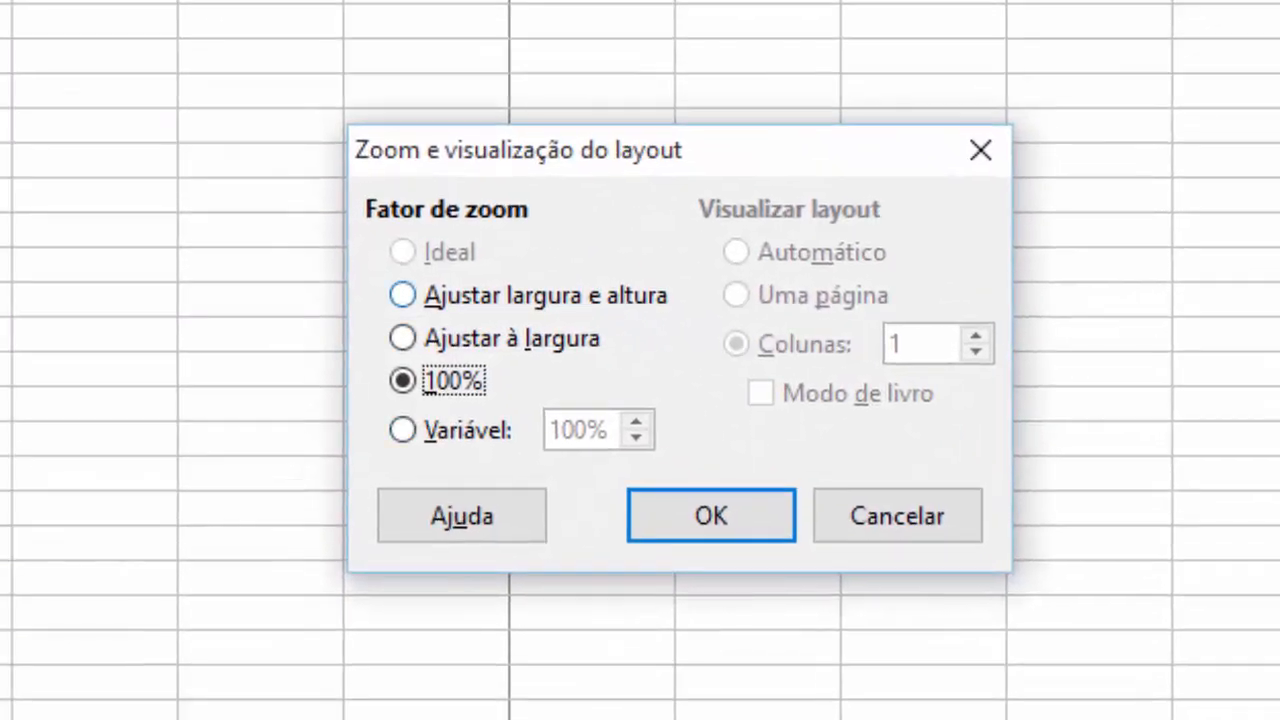
click(403, 430)
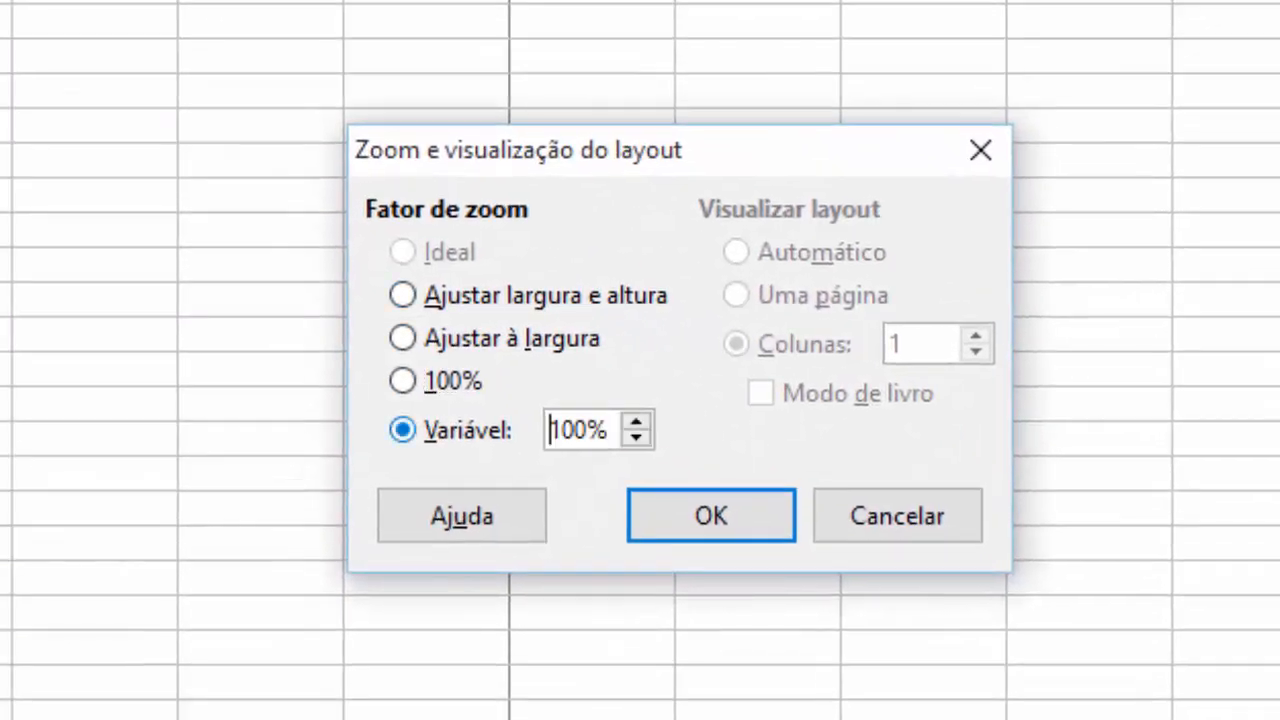
click(403, 381)
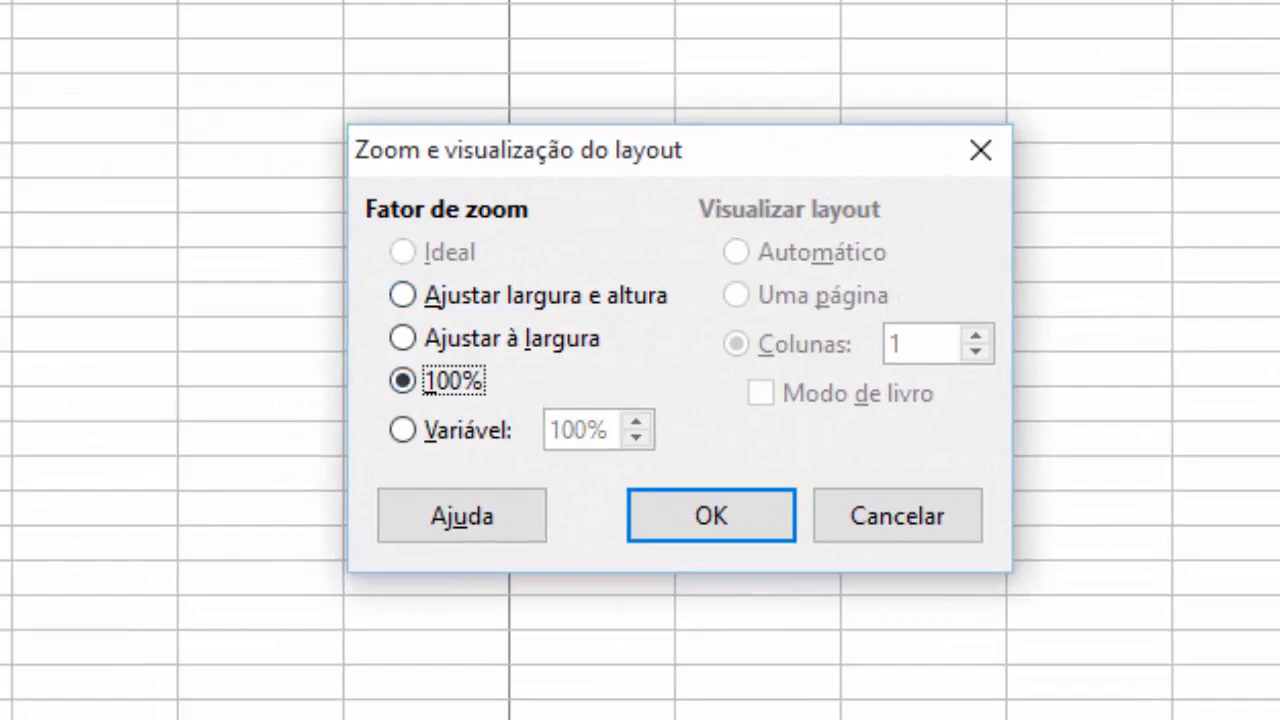
click(897, 516)
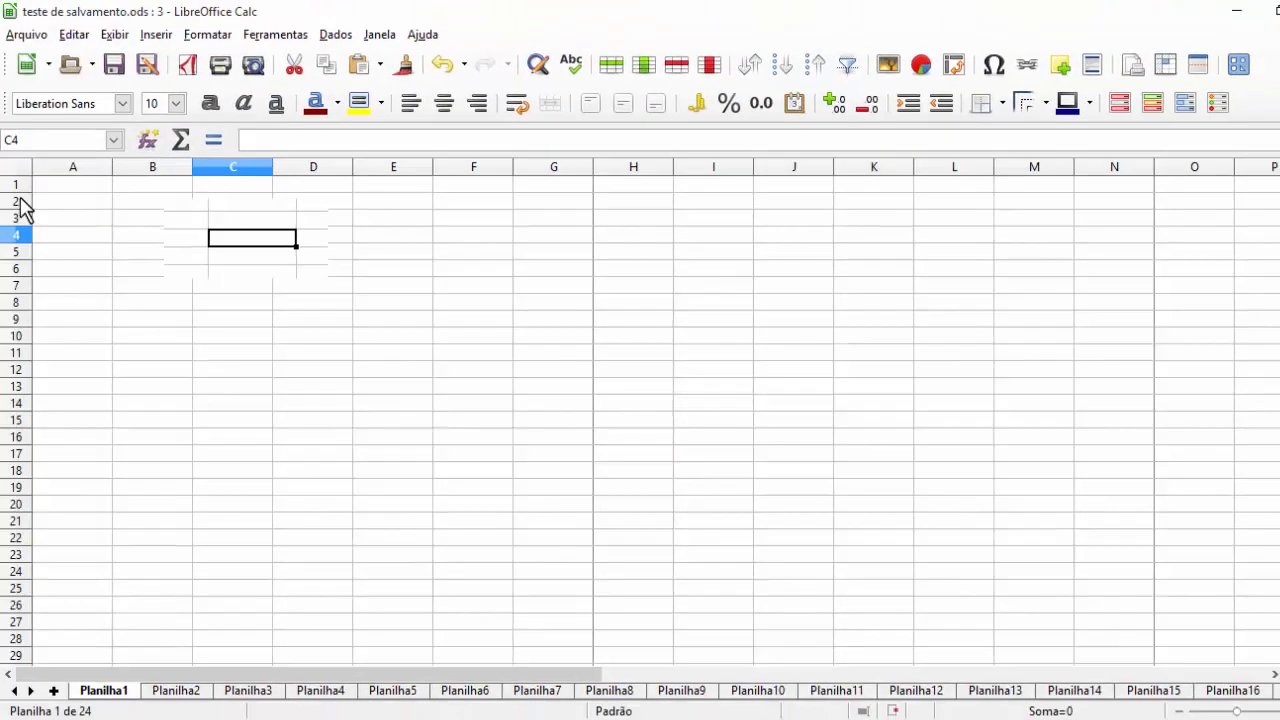
Step: Enlarge the sheet view and make A1 the active cell
ctrl+scroll(22, 208, up, 4)
key(Left)
key(Up)
key(Up)
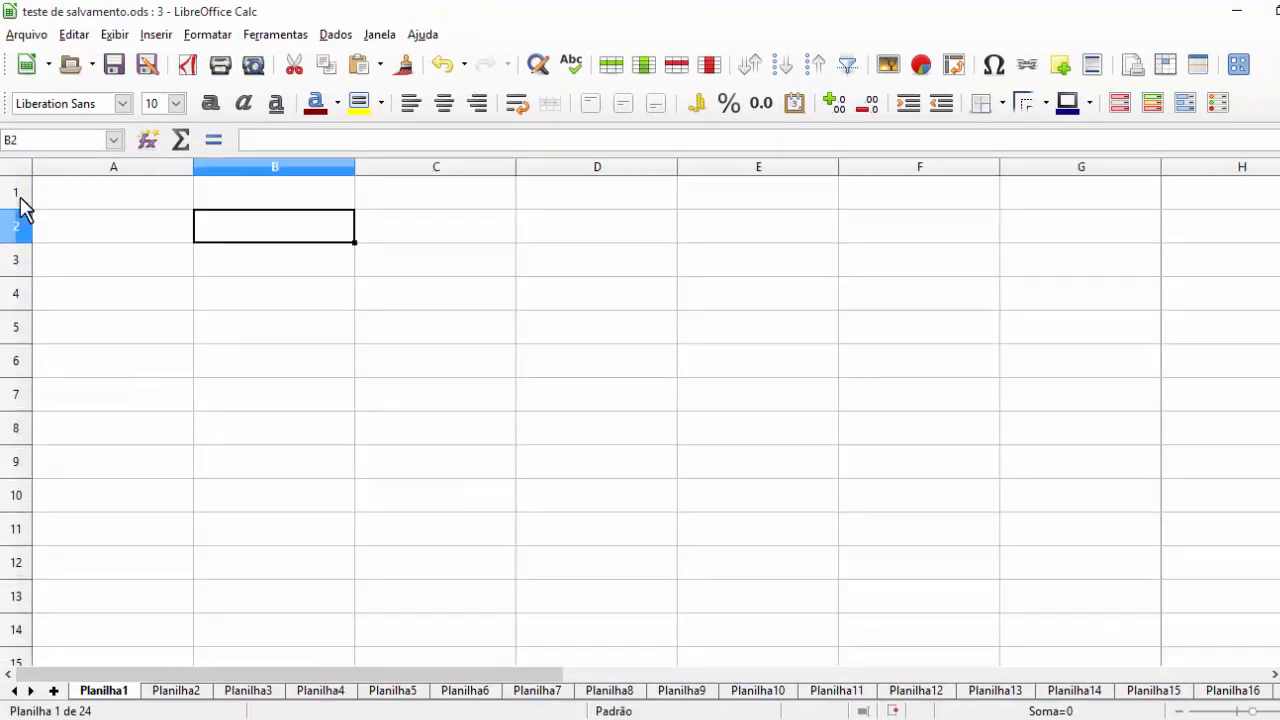
key(Left)
key(Up)
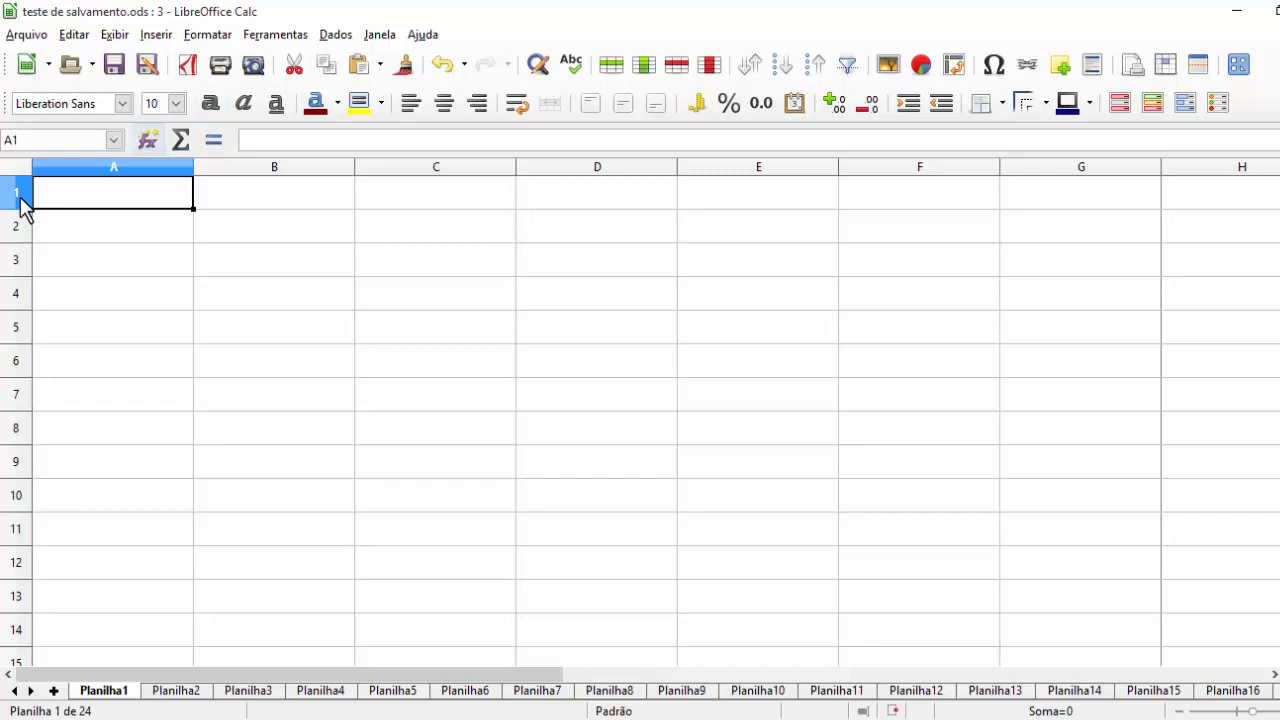
Step: Examine the ACOTH and AGORA descriptions in the Function Wizard and cancel it
click(148, 140)
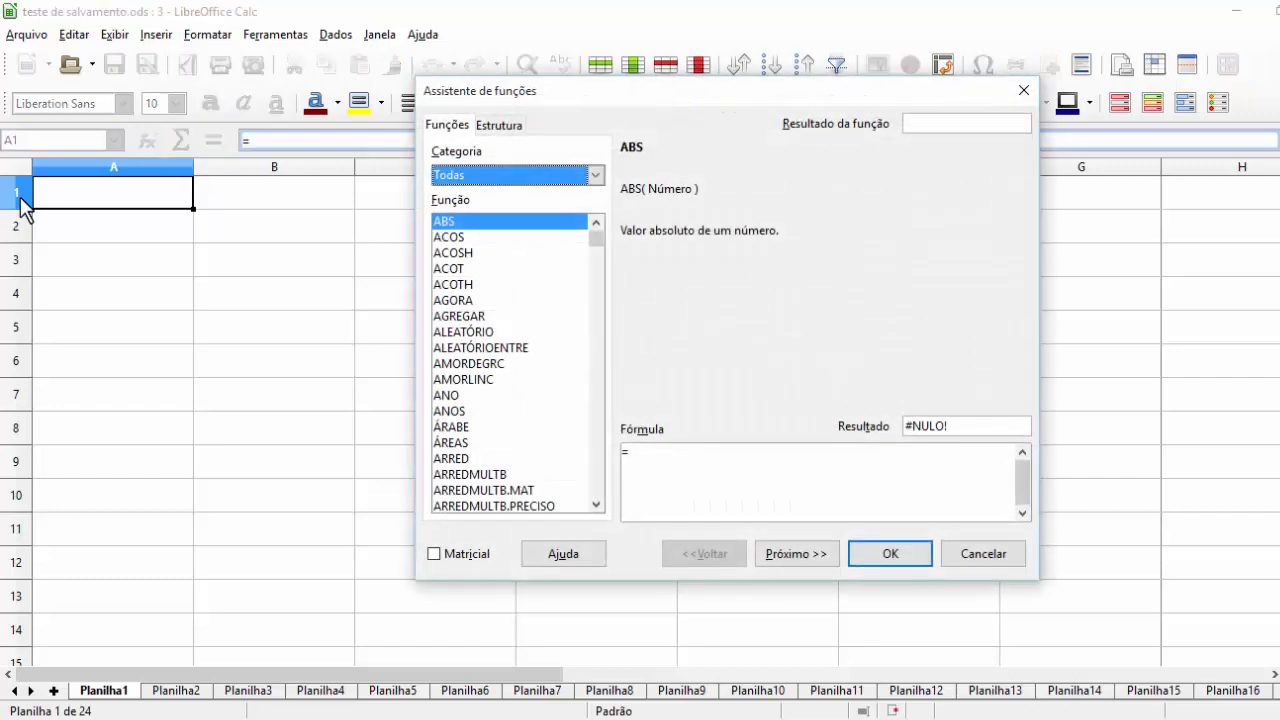
click(454, 285)
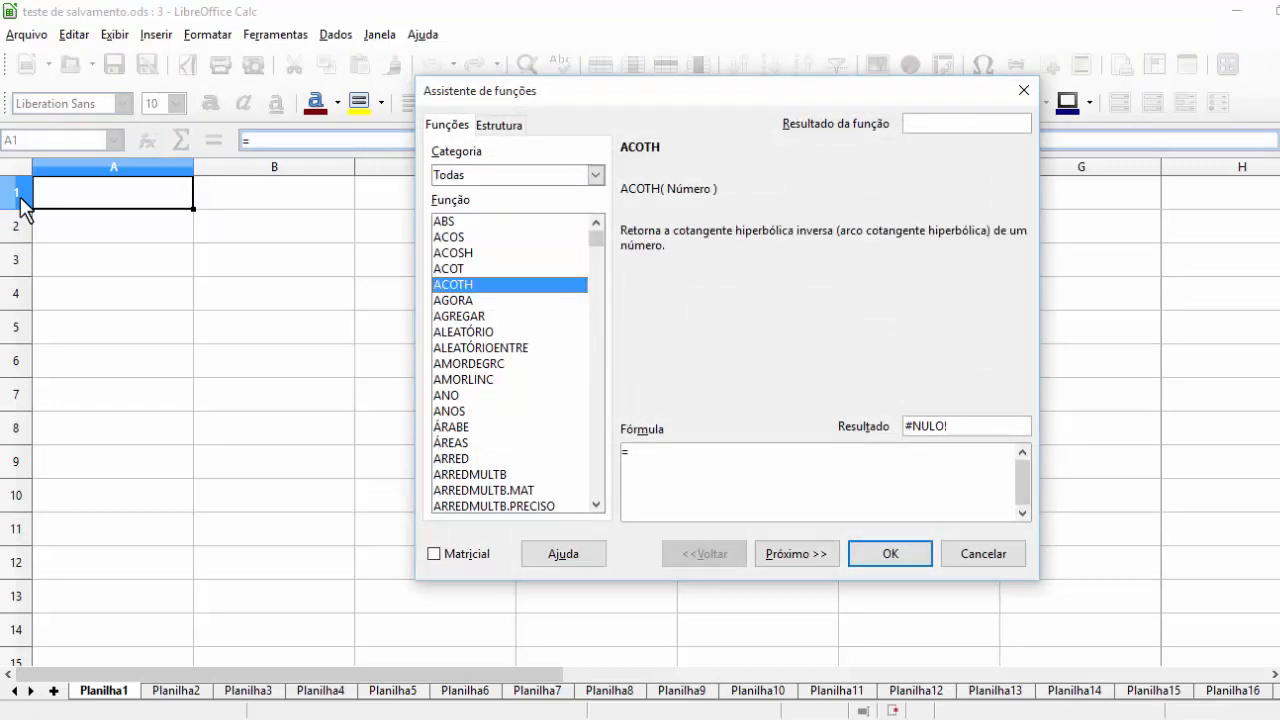
key(Down)
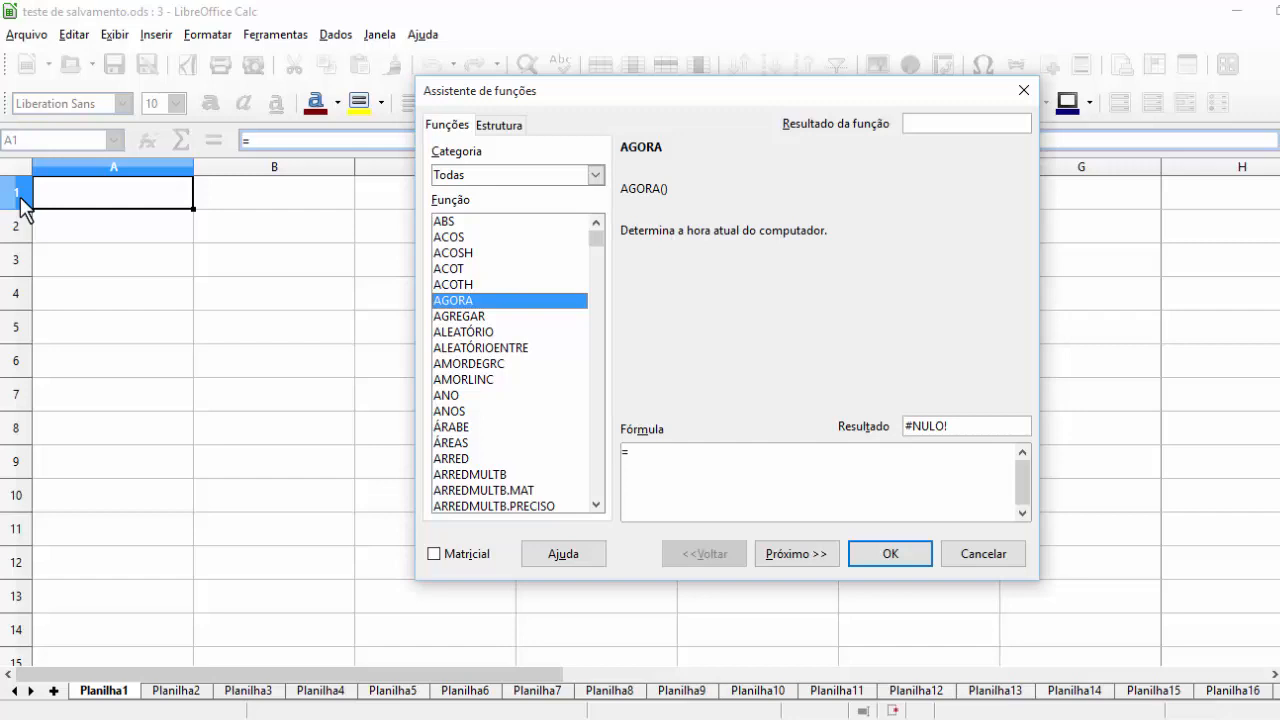
click(983, 553)
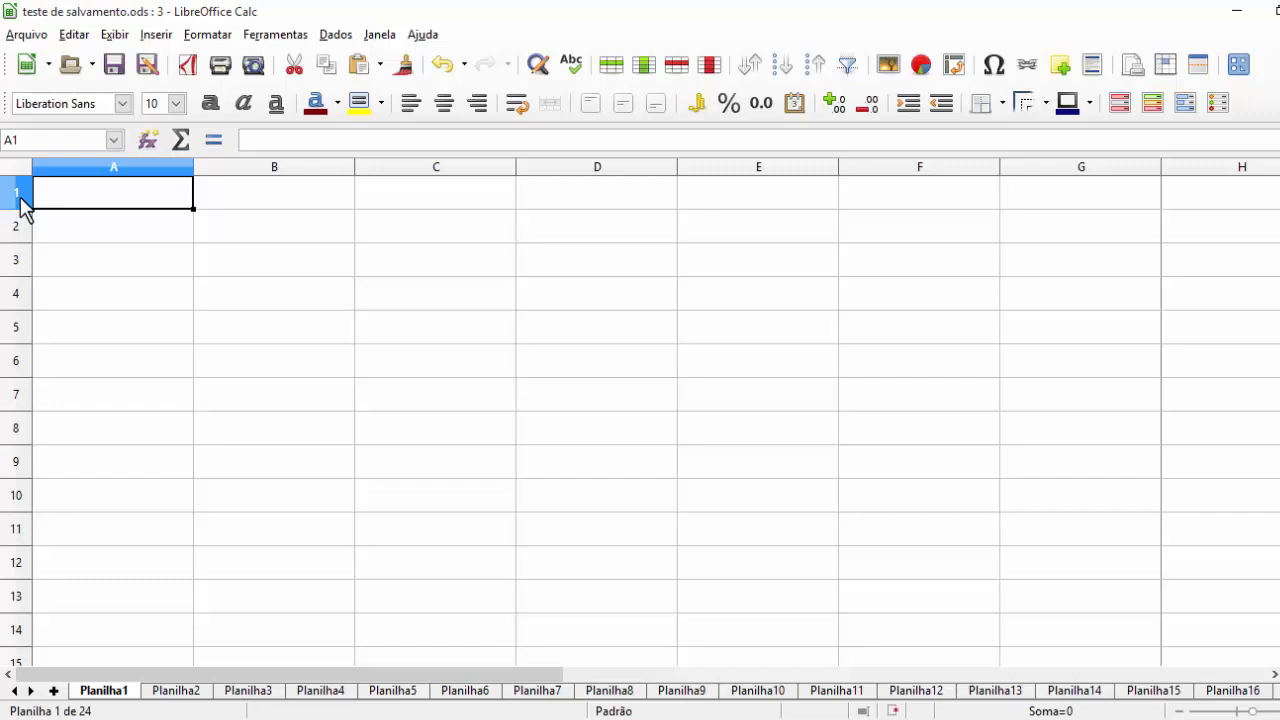
Step: Enter the formula =hoje() in cell A1, with no space between the function name and the parenthesis
text(=)
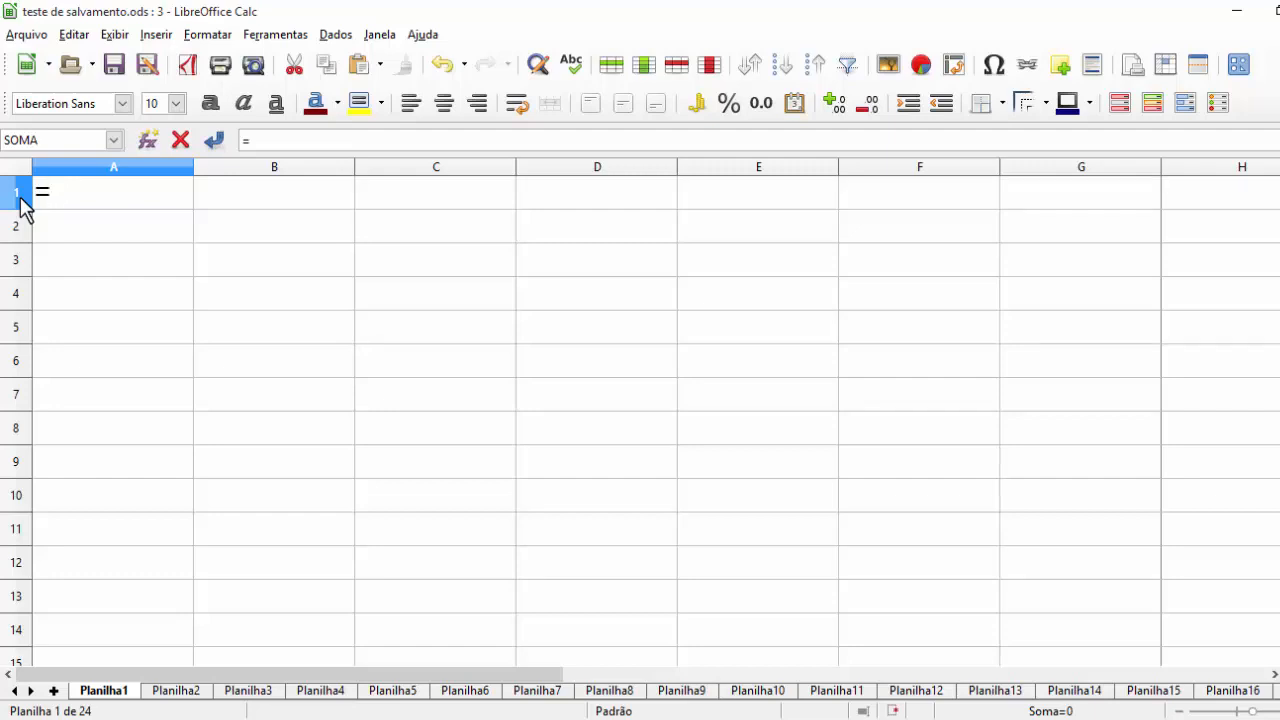
text(hoj)
key(BackSpace)
key(BackSpace)
key(BackSpace)
text(h)
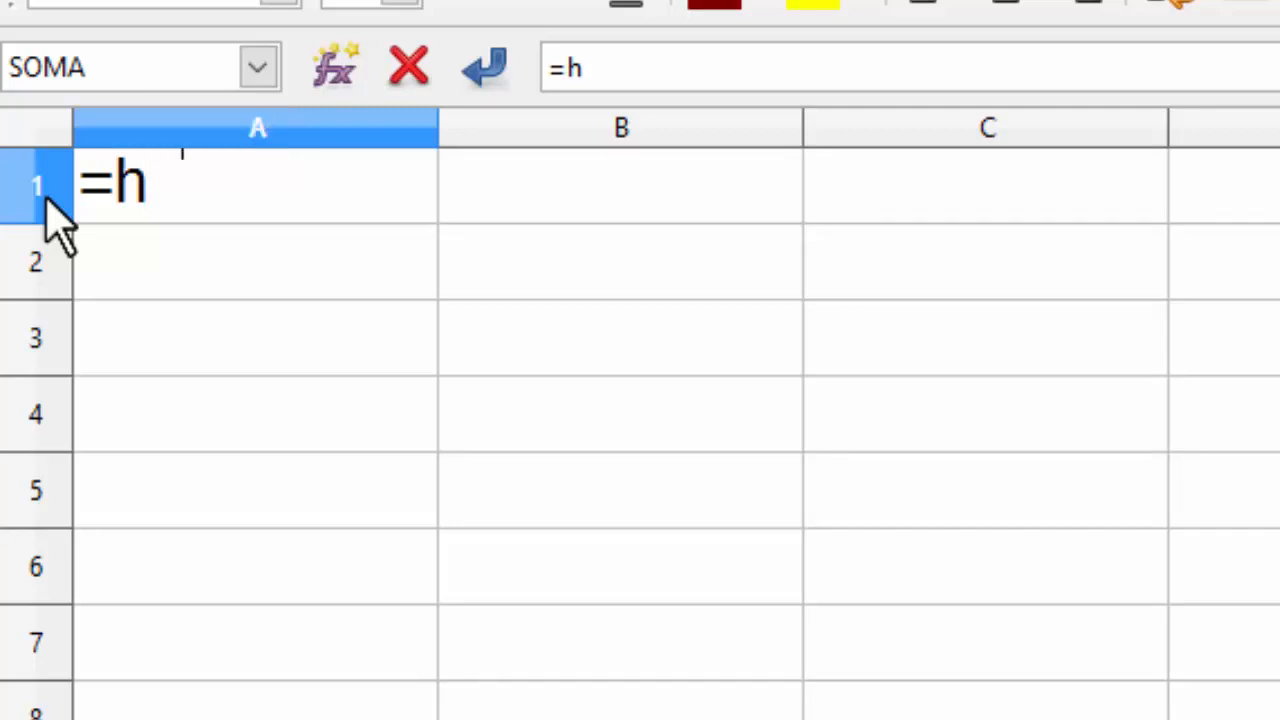
text(o)
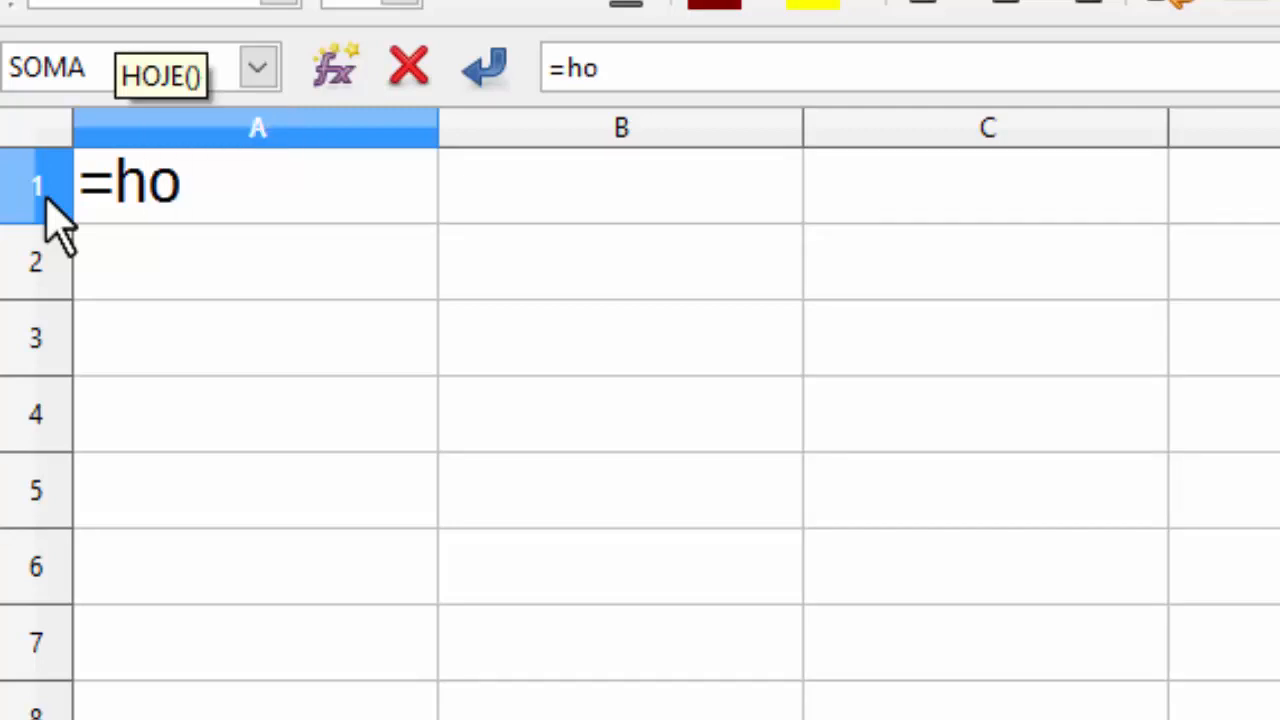
text(je)
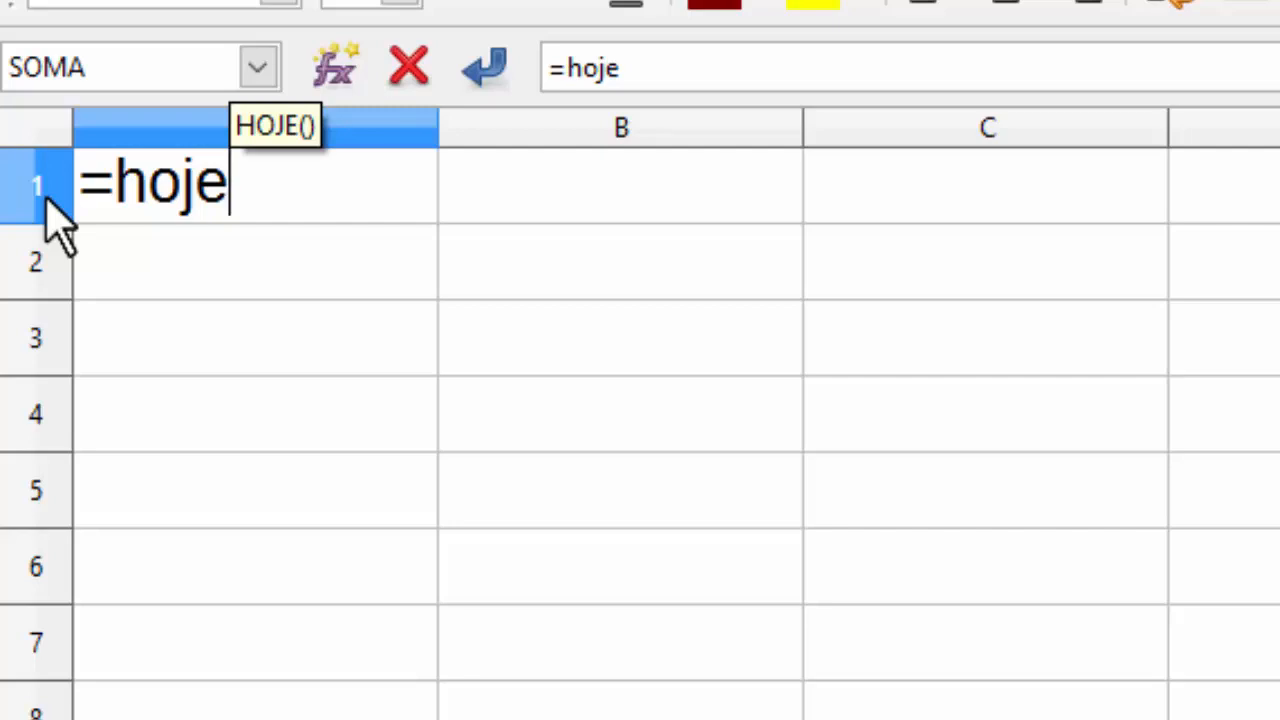
text(()
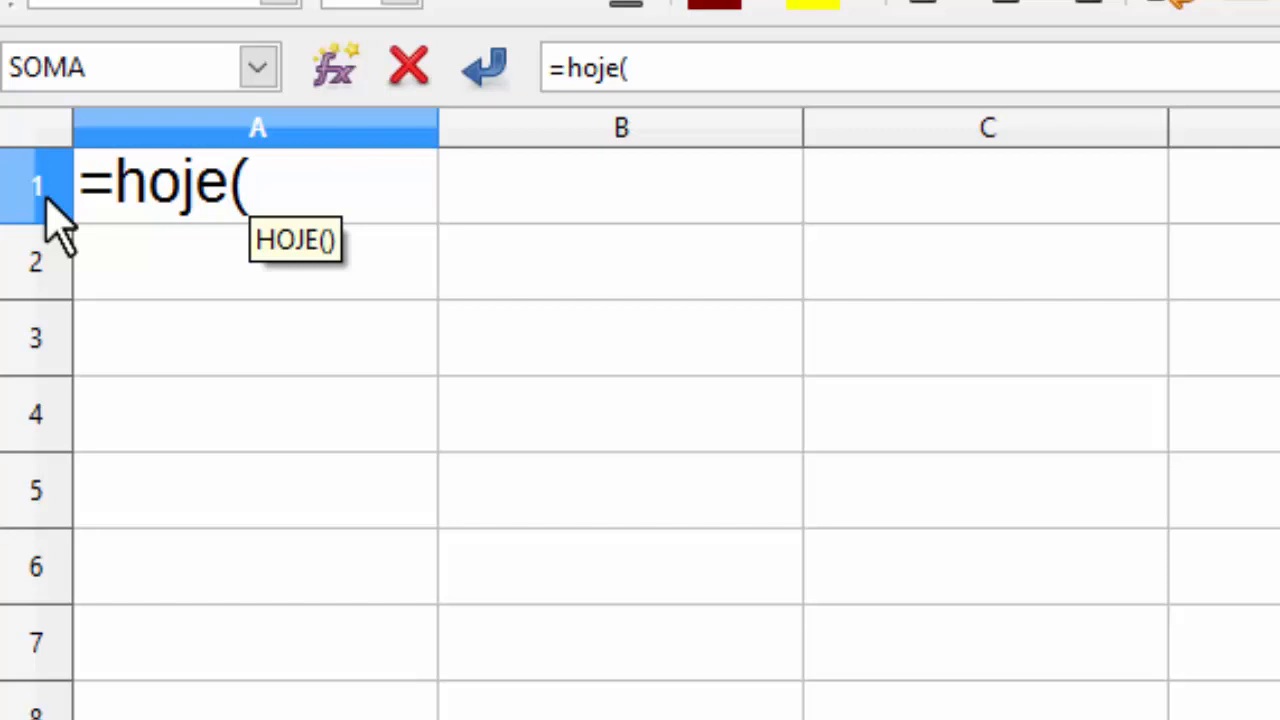
key(Left)
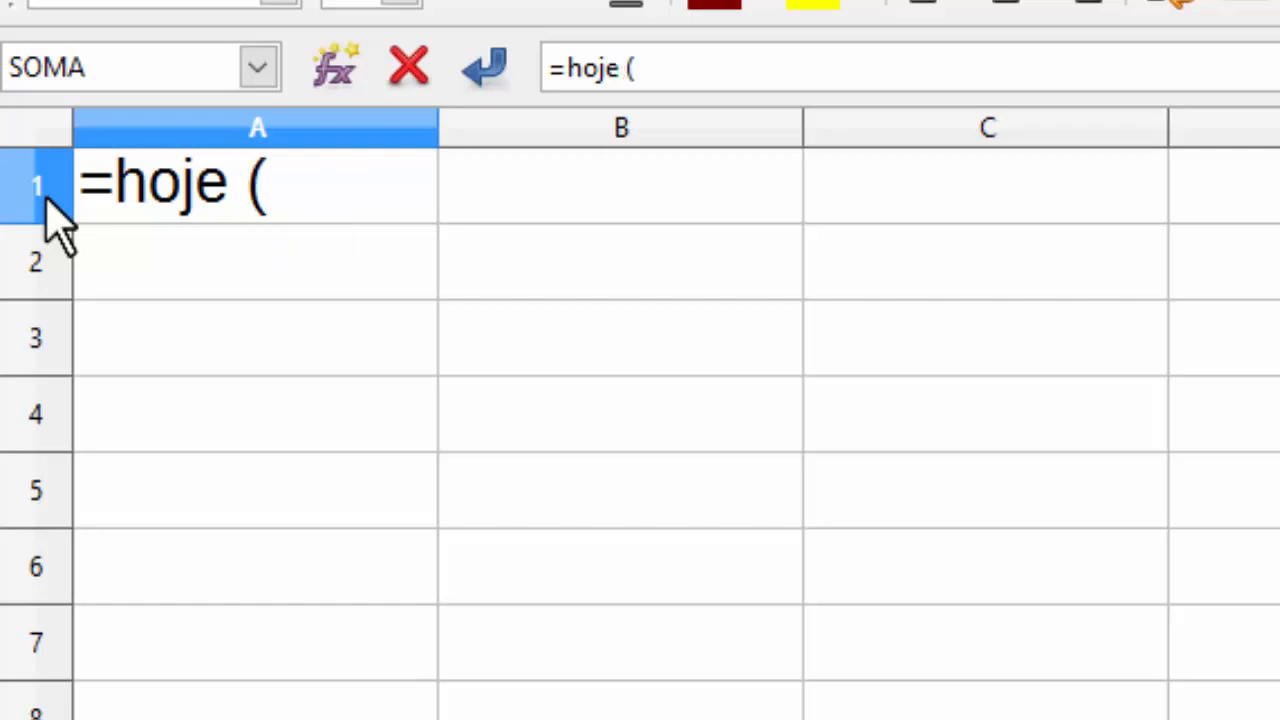
key(BackSpace)
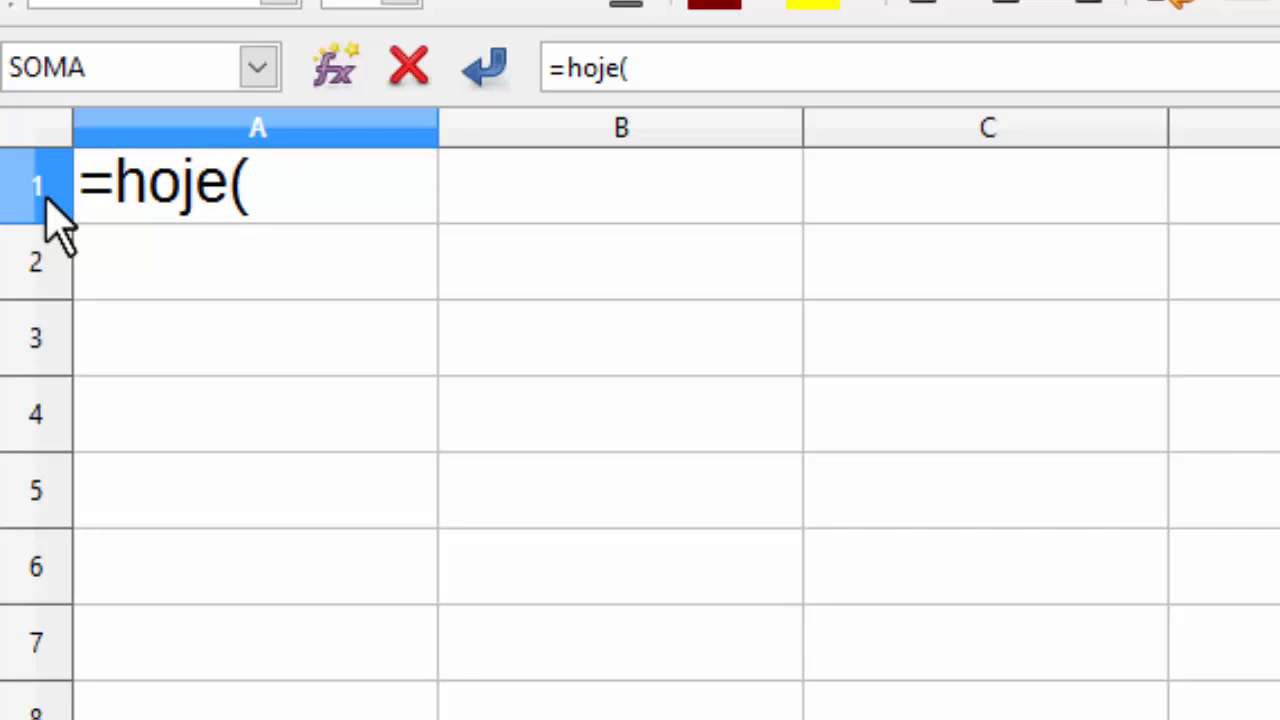
key(Right)
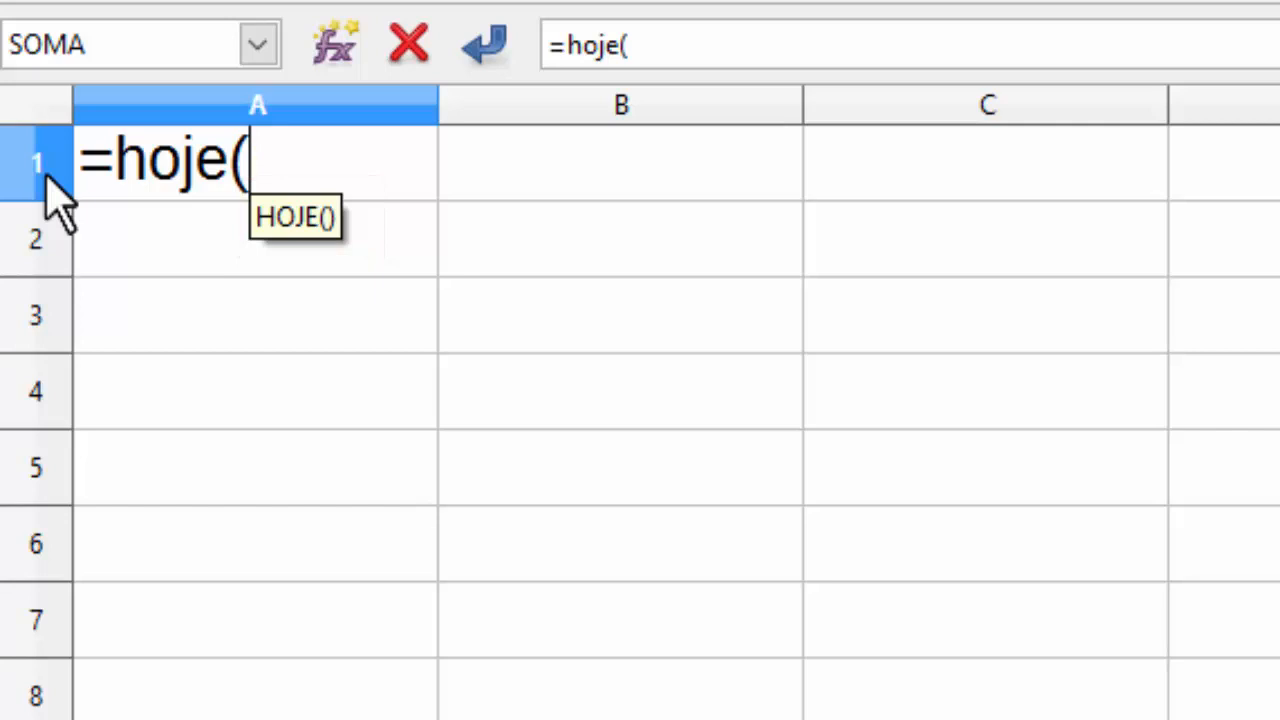
text())
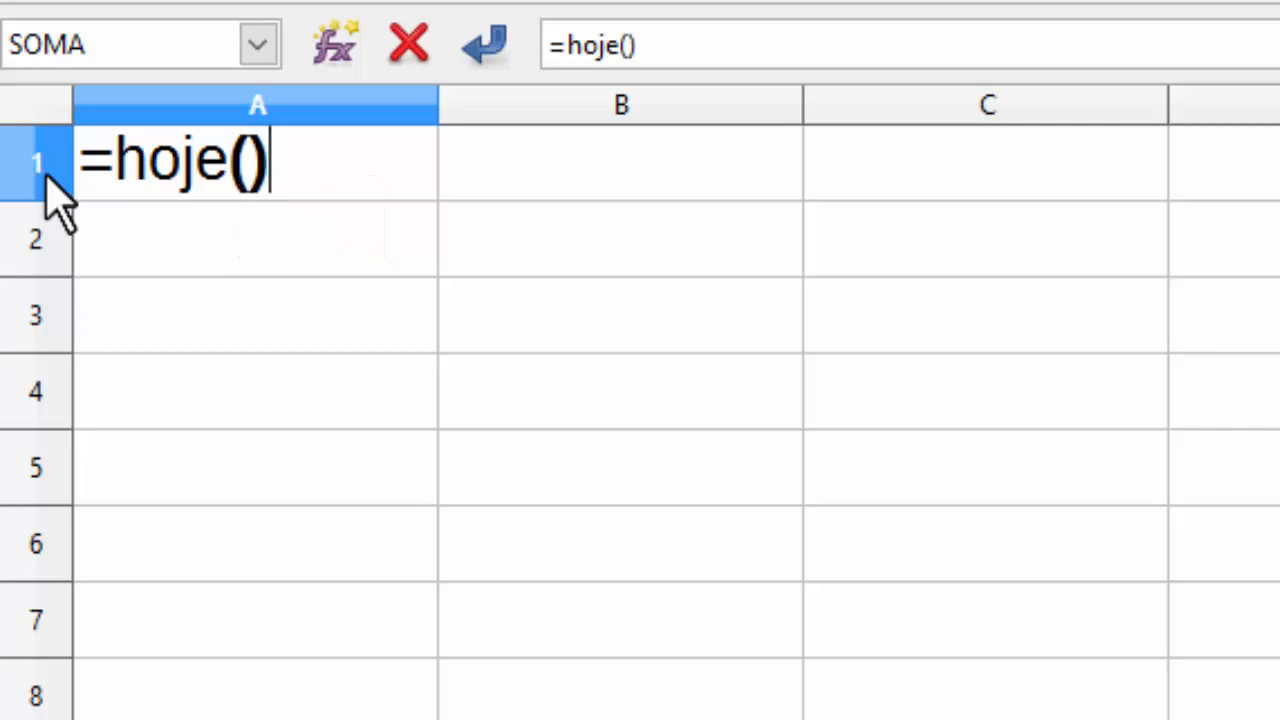
key(Return)
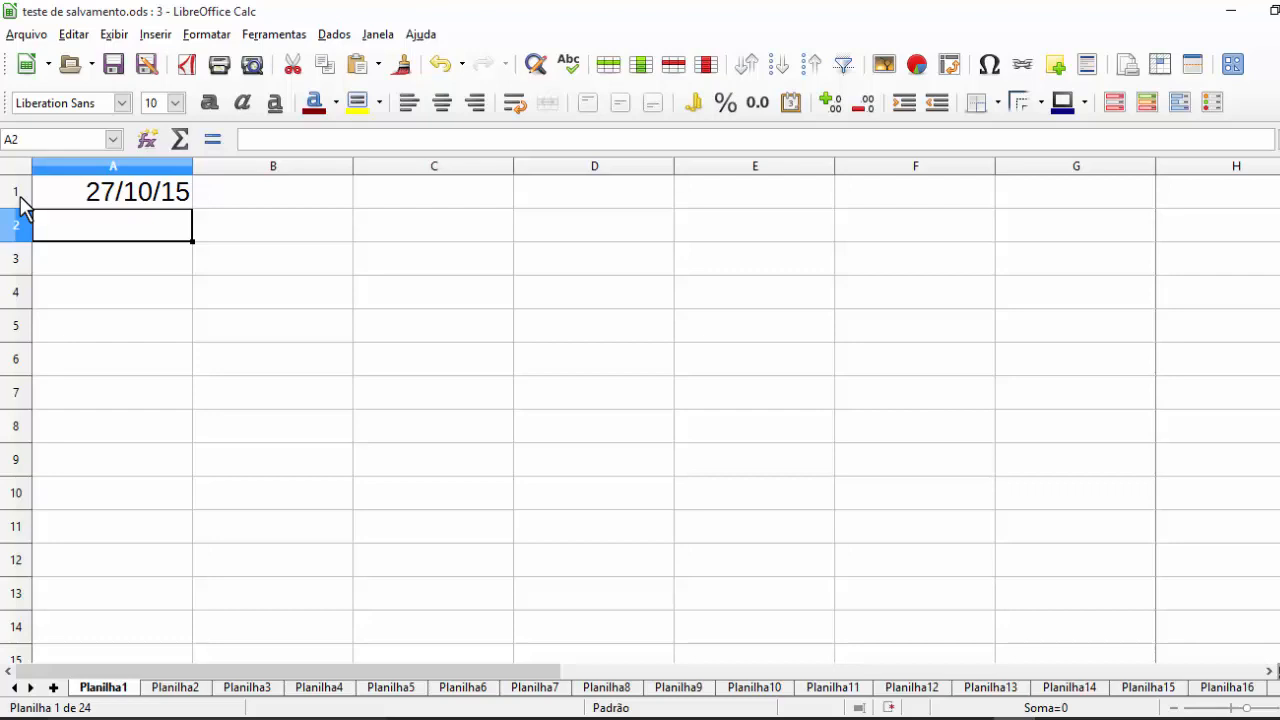
Step: Highlight the function name in cell A1's formula, cancel the edit, and clear the cell
key(Up)
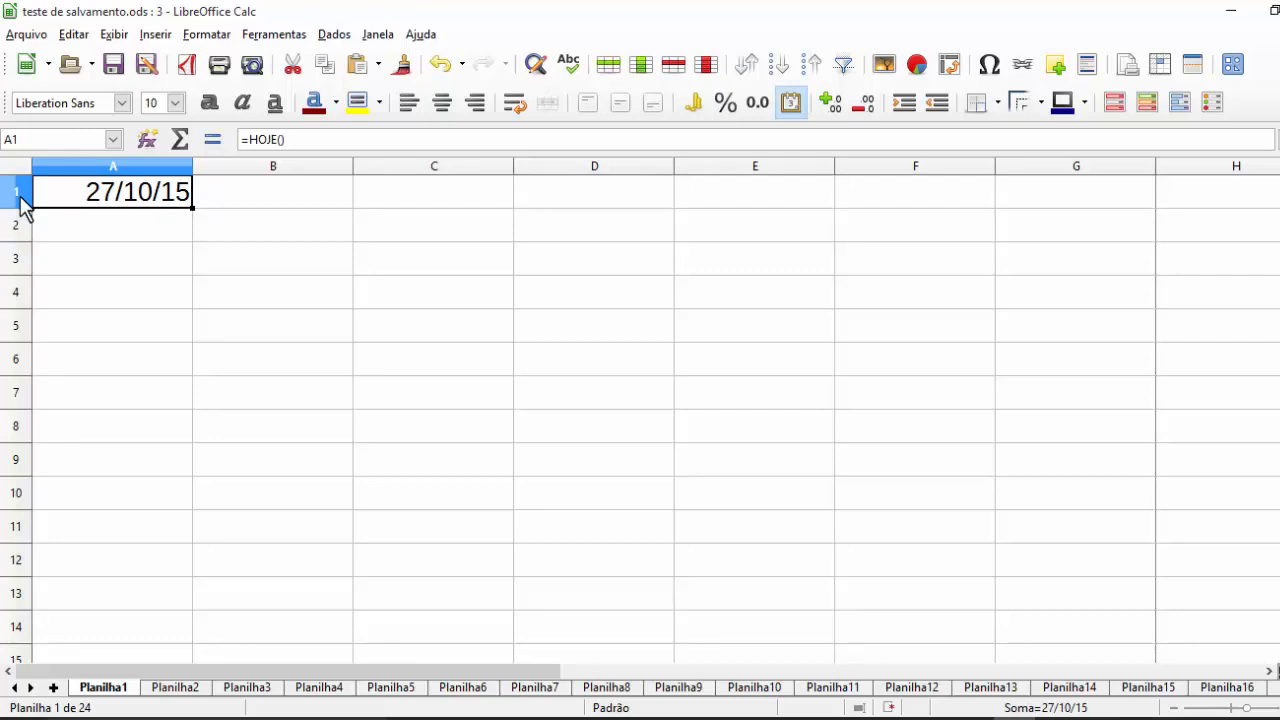
drag(293, 140, 214, 140)
click(267, 140)
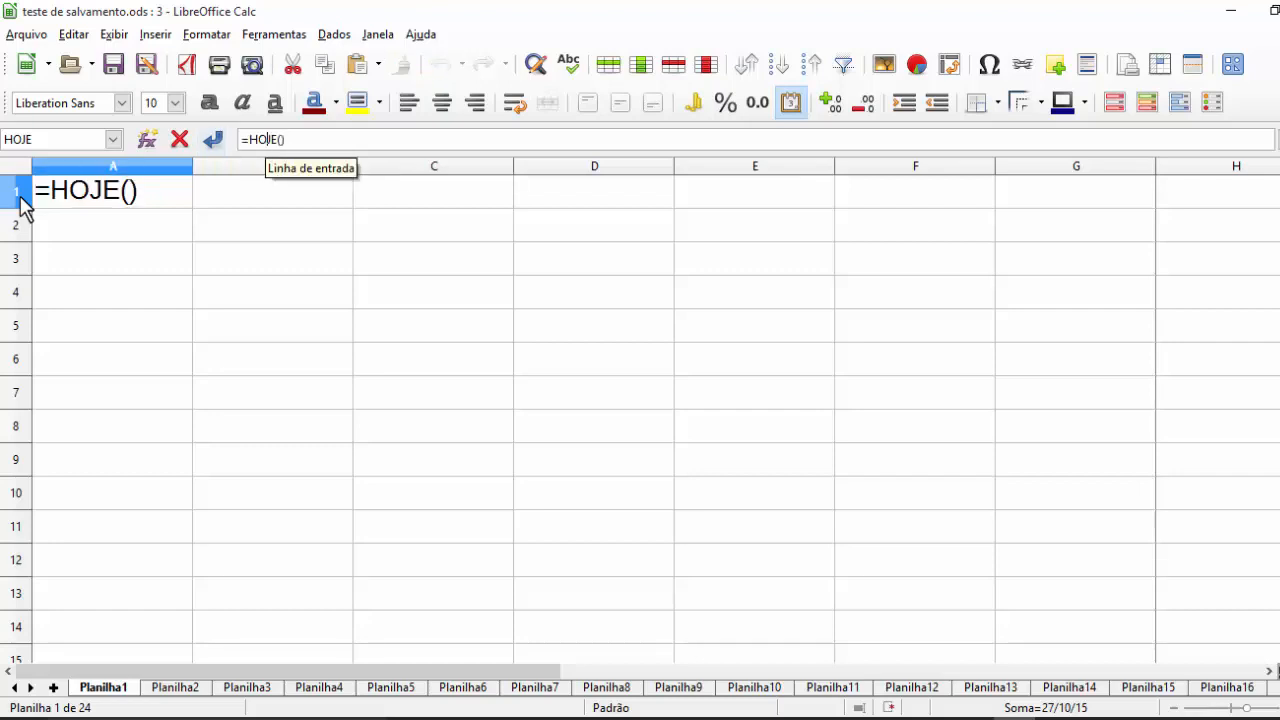
double_click(267, 140)
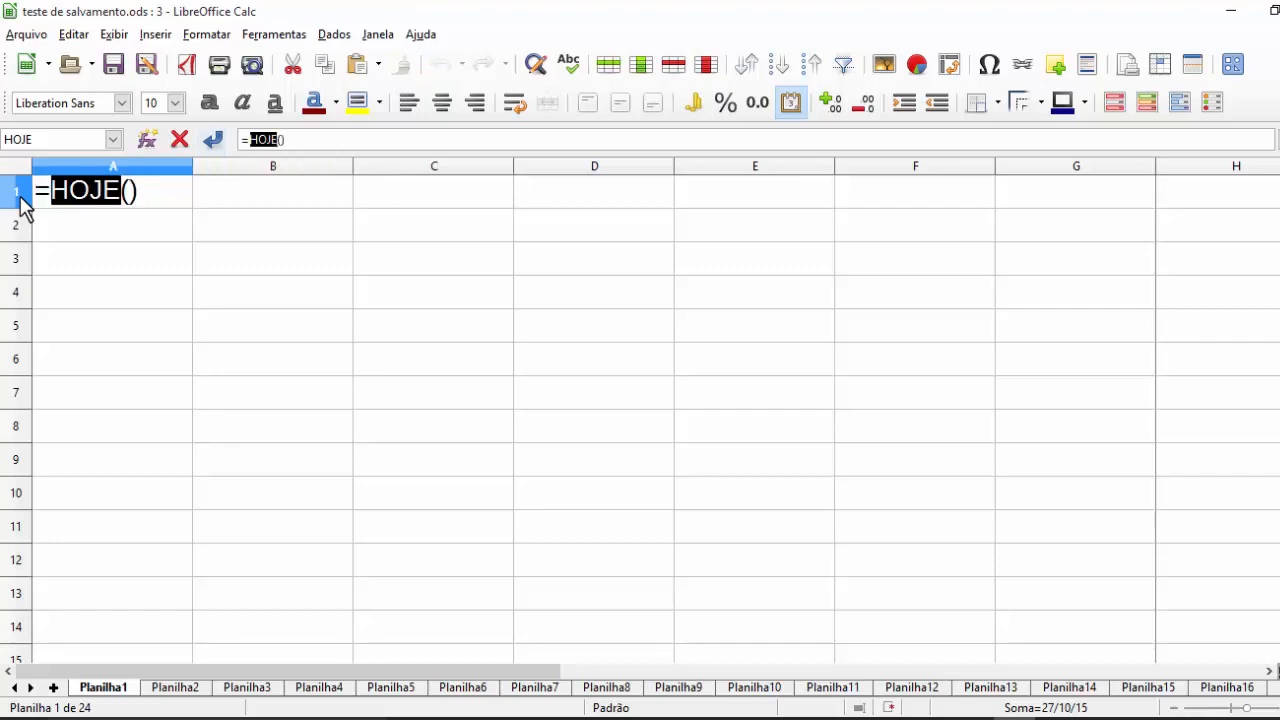
key(Escape)
key(Delete)
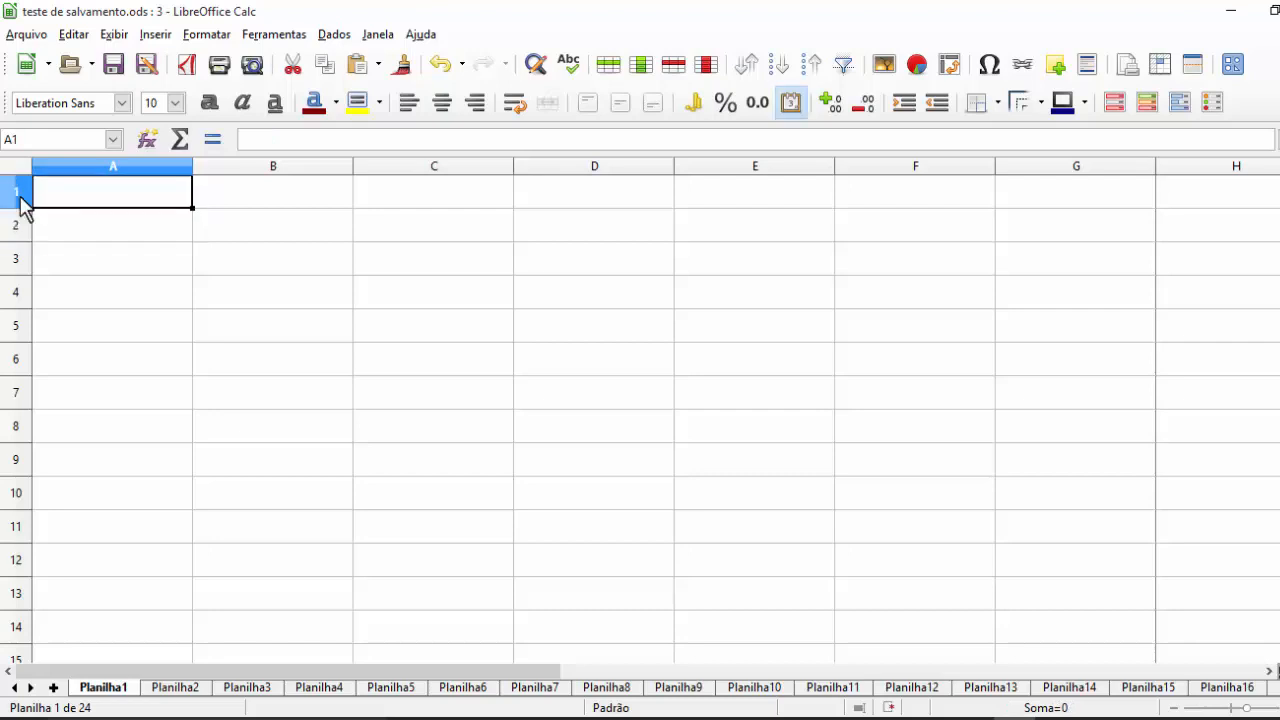
Step: Enter the label Soma in cell A1 and its operator + in cell B1
text(Soma)
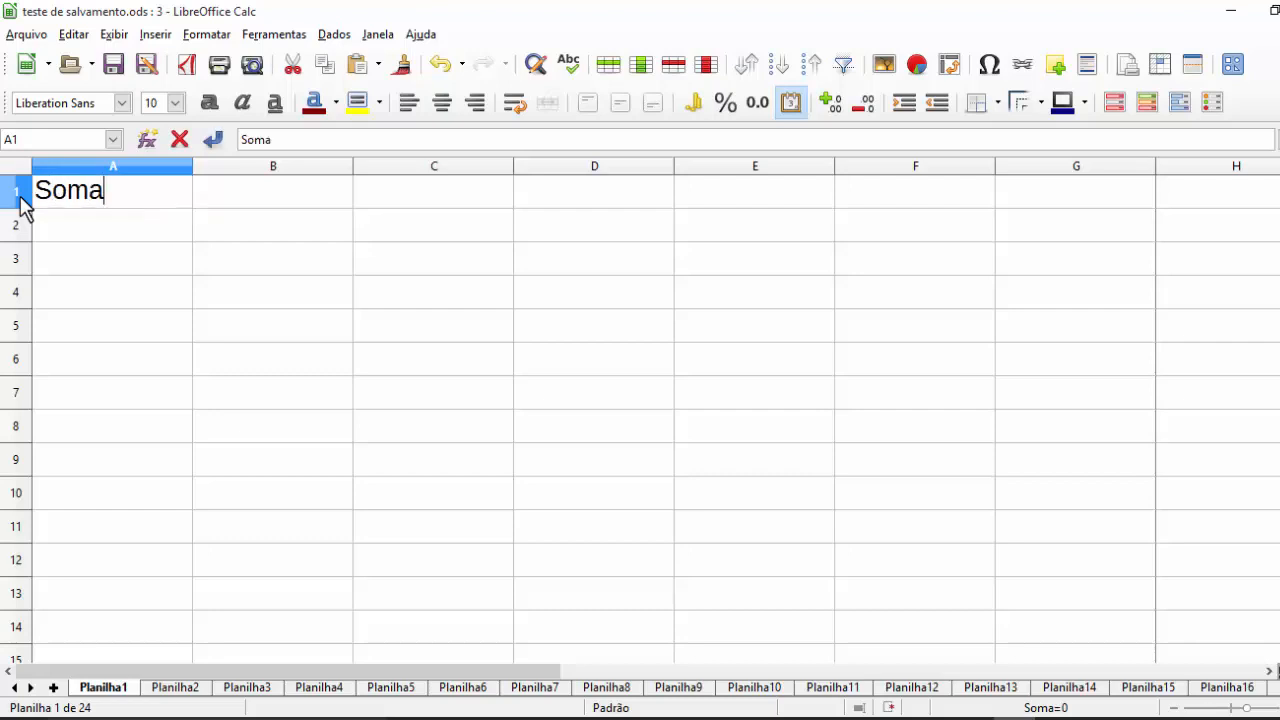
key(Tab)
text(+)
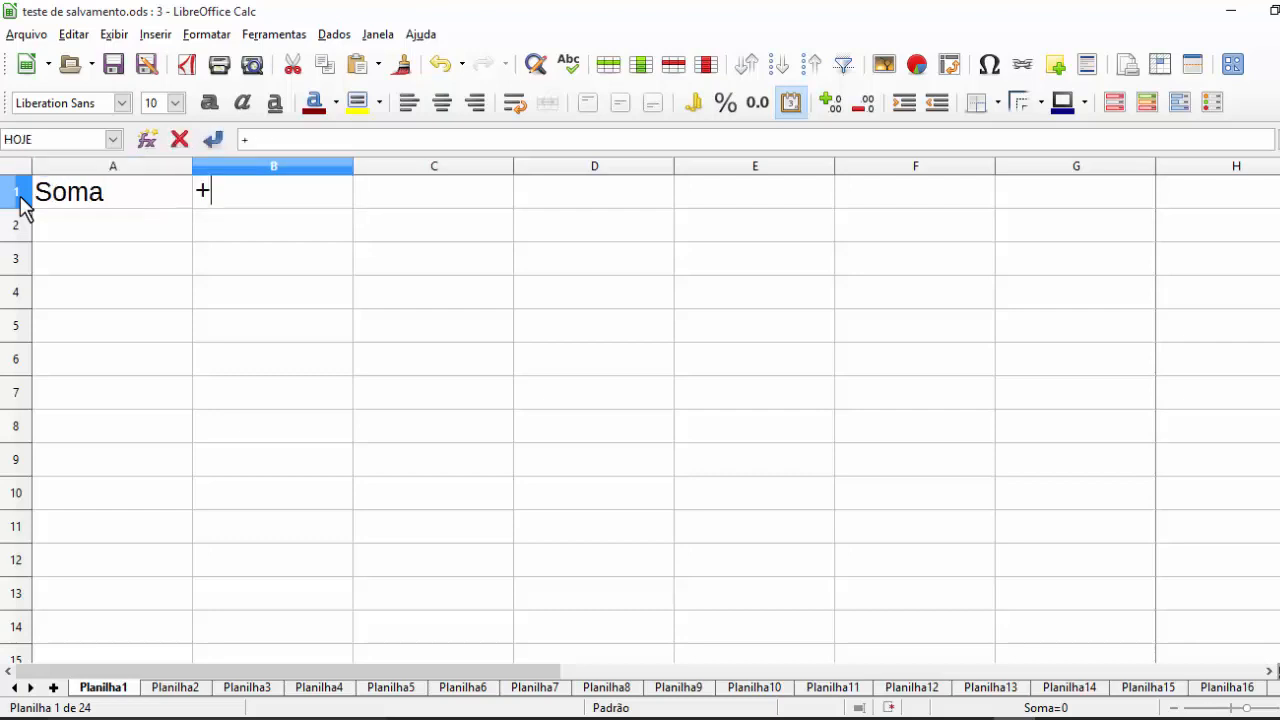
key(Tab)
key(Return)
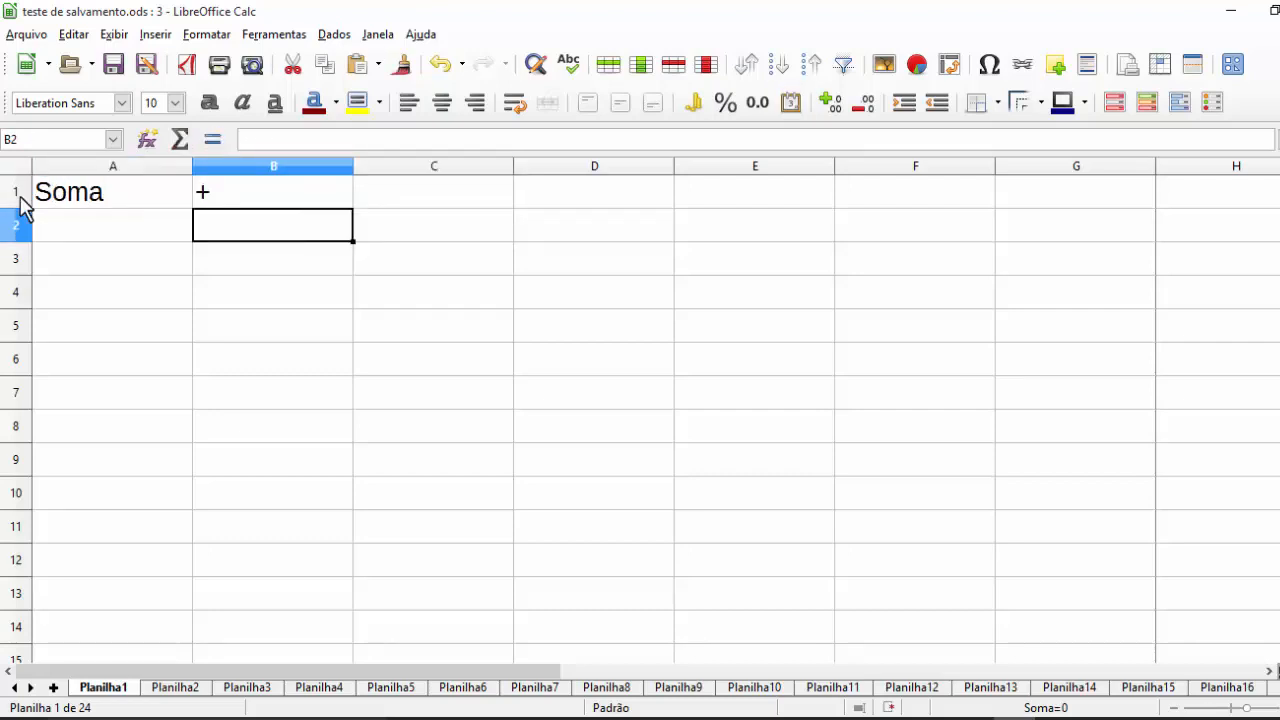
Step: Enter the label Subtração in cell A2 and its operator - in cell B2
key(Left)
key(Up)
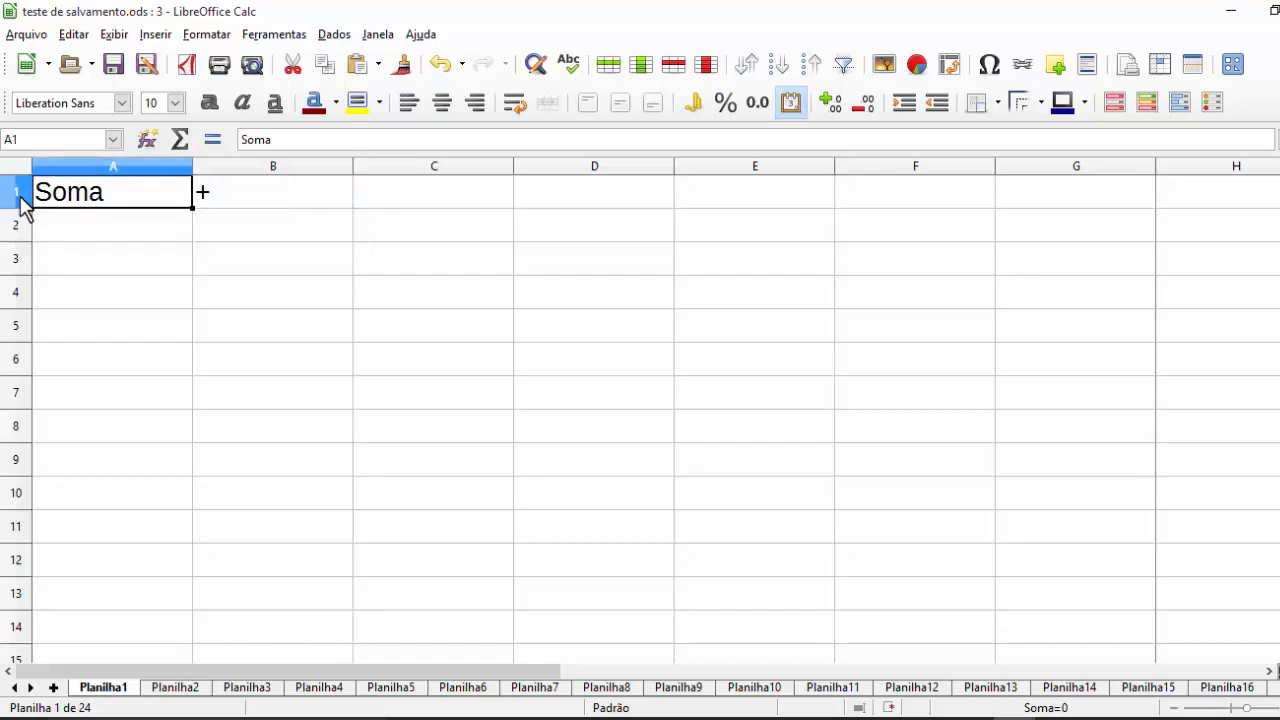
key(Tab)
key(Return)
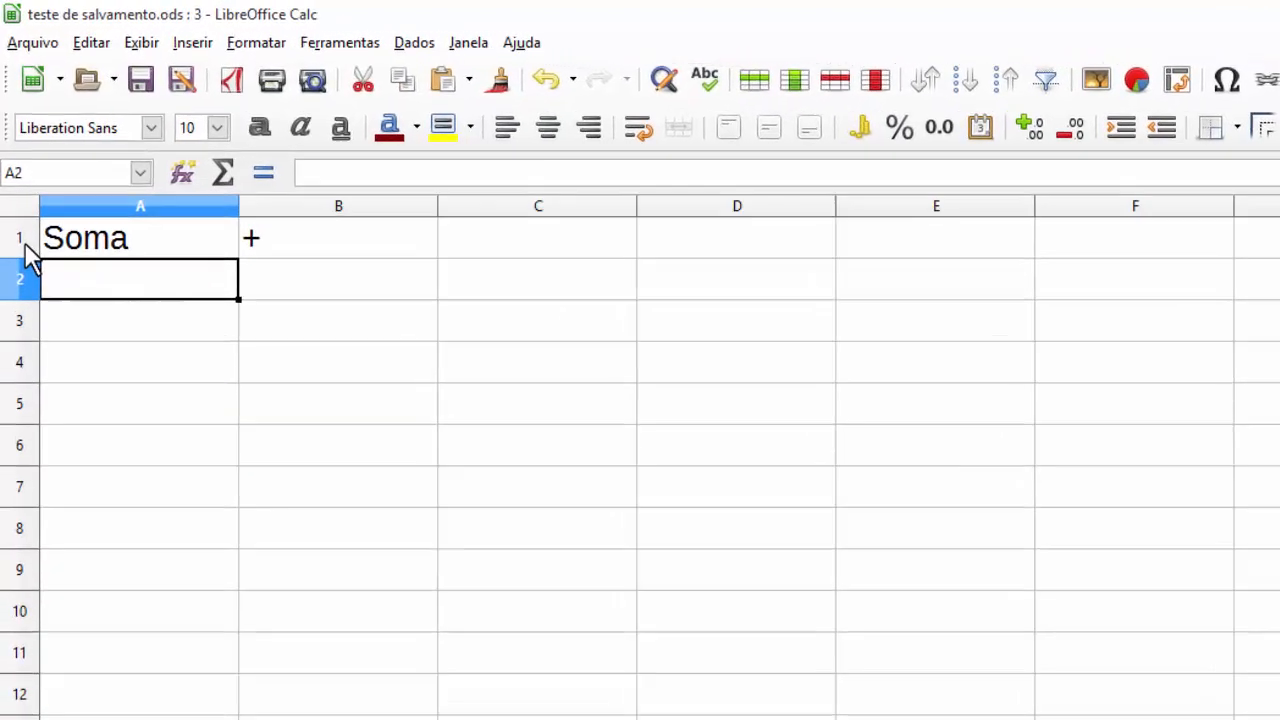
text(Subtração)
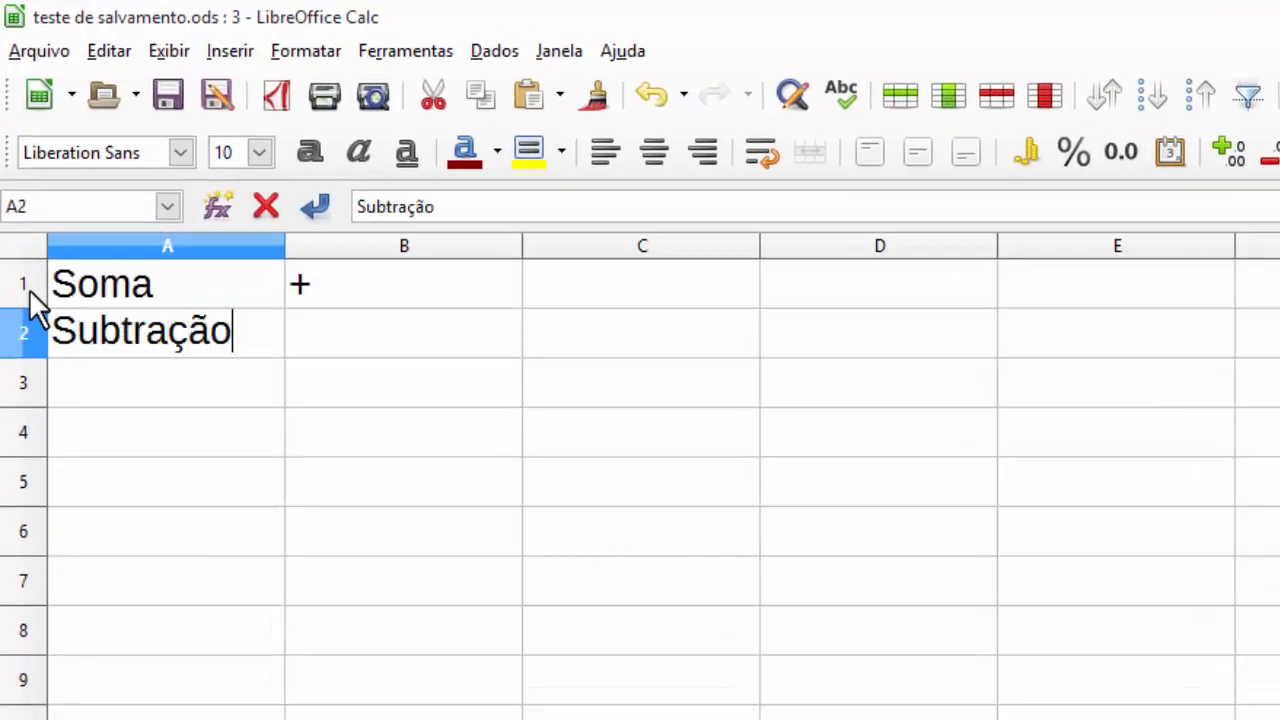
key(Tab)
text(-)
key(Return)
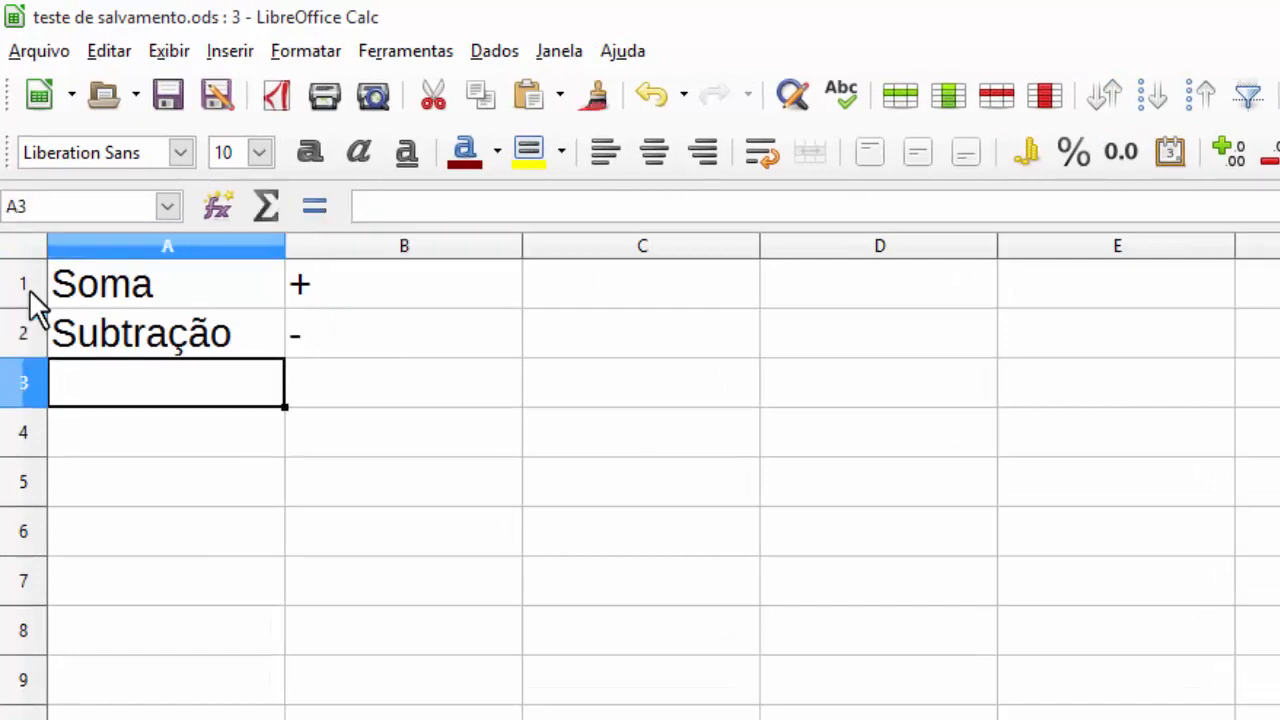
Step: Enter the label Multiplicação in cell A3 and its operator * in cell B3
text(Multiplicação)
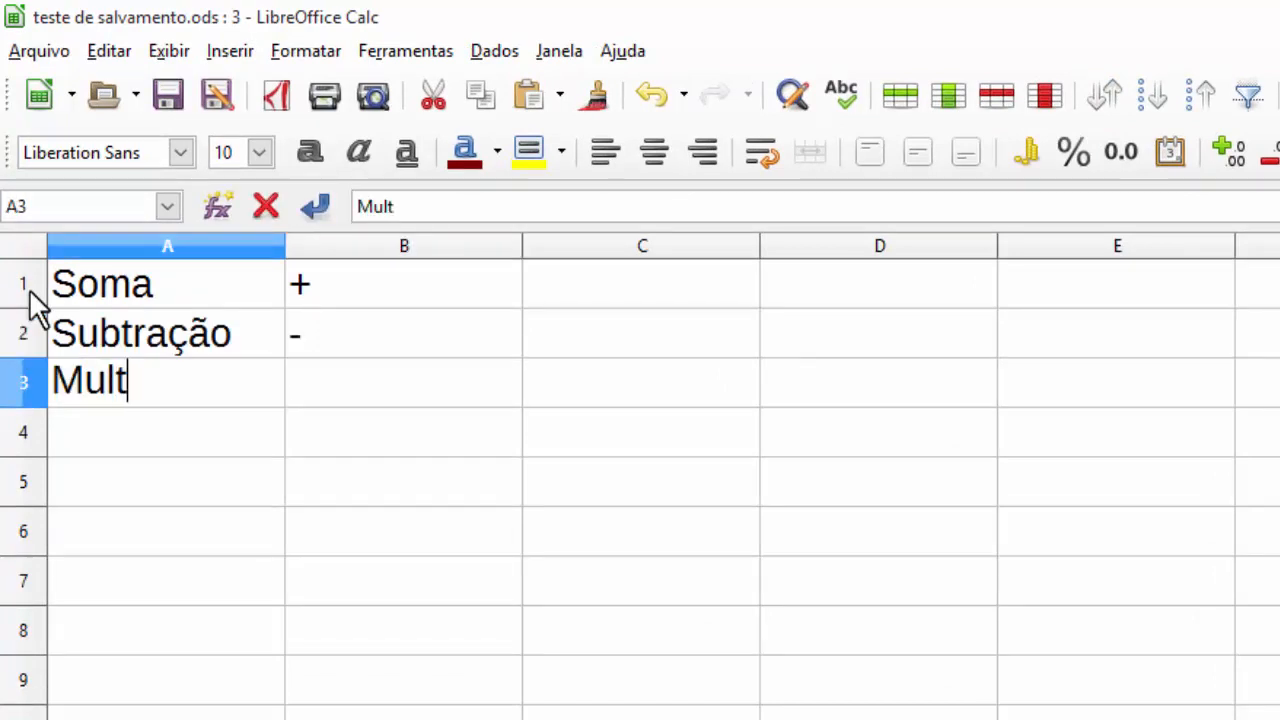
key(Tab)
text(*)
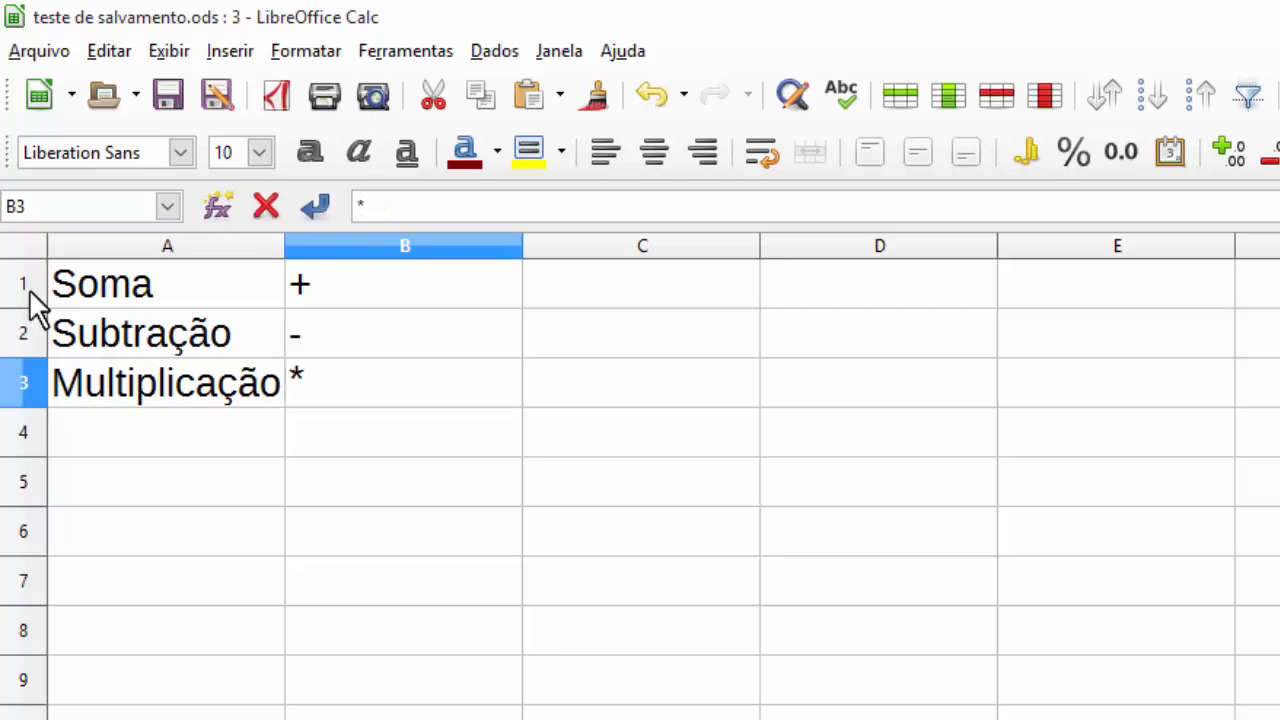
key(Return)
Step: Enter the label Divisão in cell A4 and its operator / in cell B4
text(Divisão)
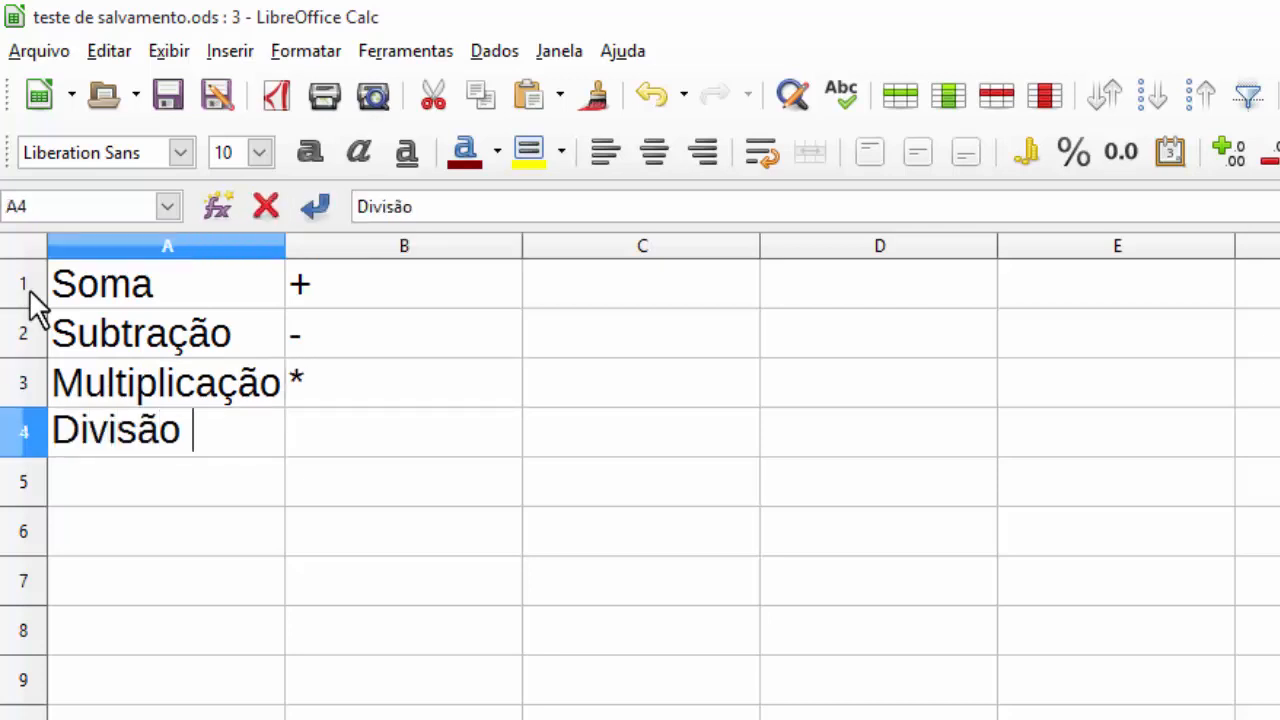
key(Tab)
text(/)
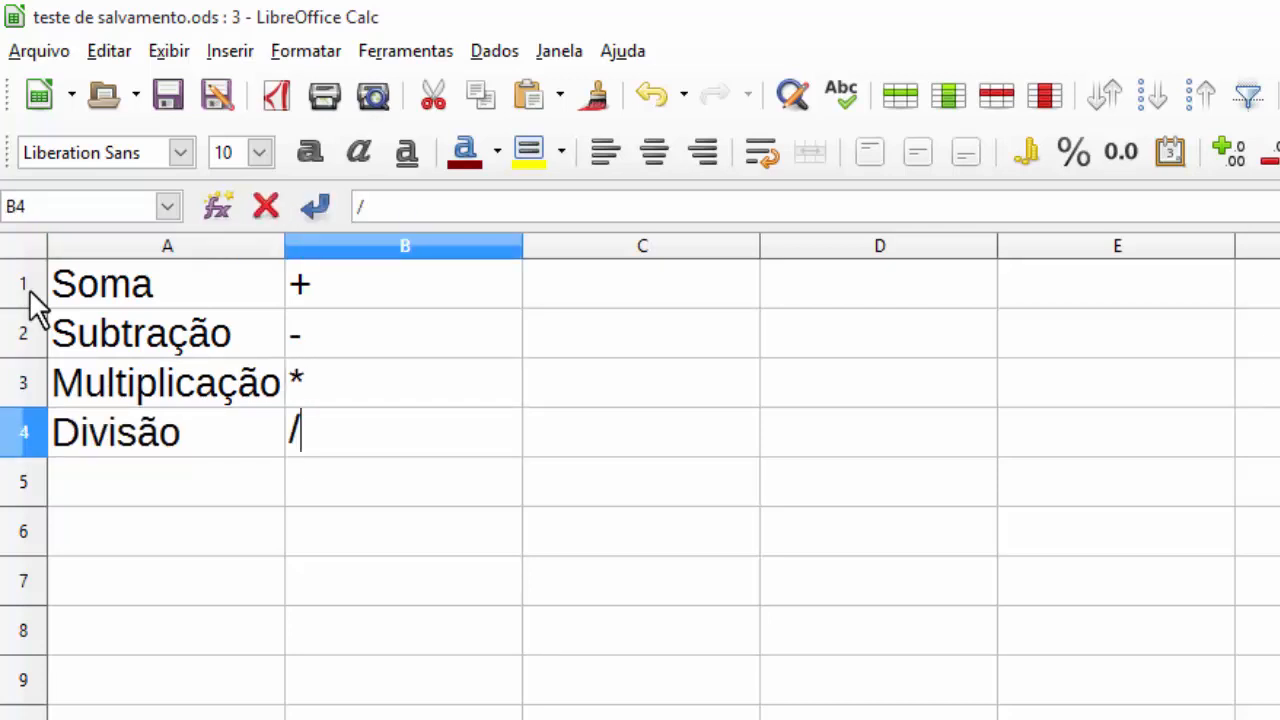
key(Return)
Step: Enter the label Potenciação in cell A5 and its operator ^ in cell B5
text(Potenciação)
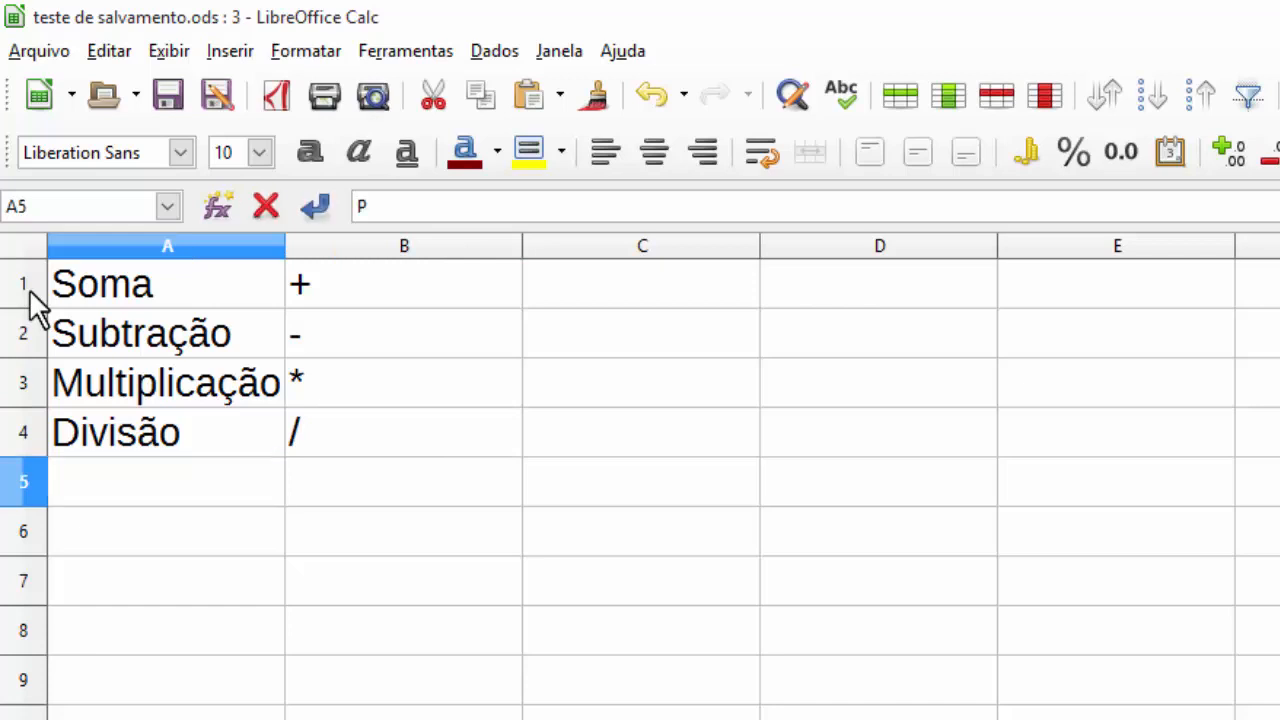
key(Tab)
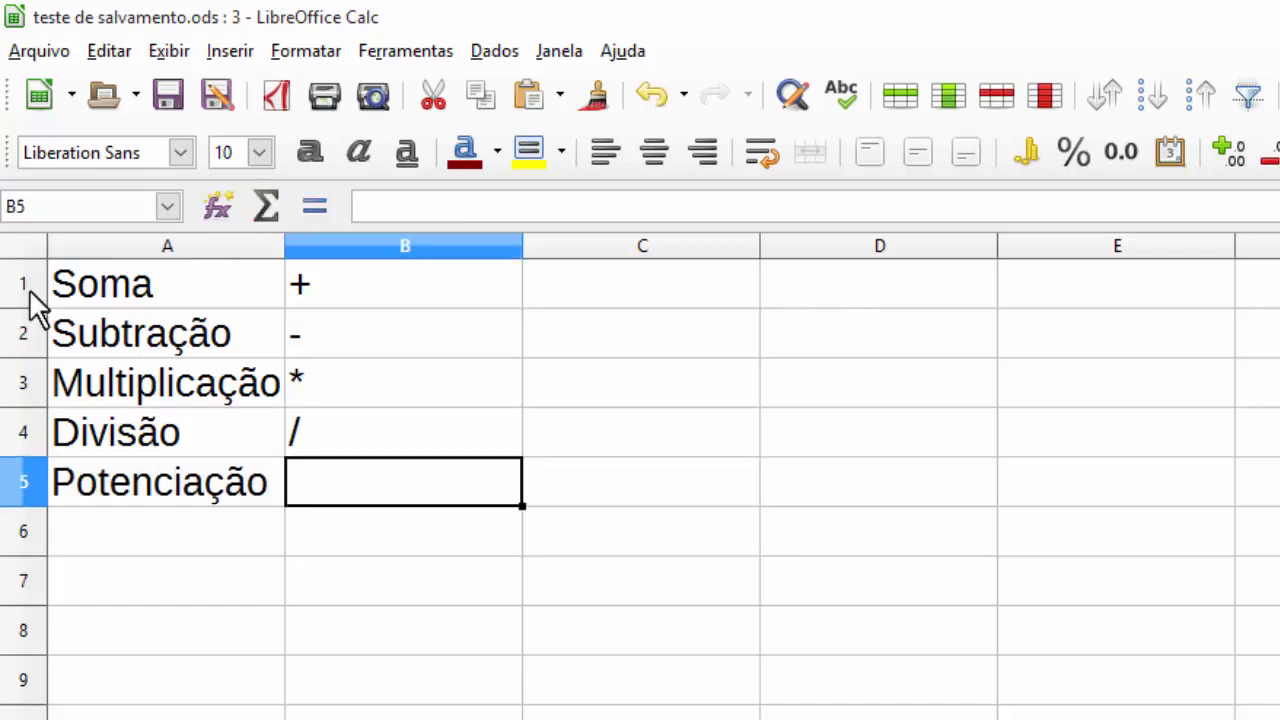
text(^)
key(Return)
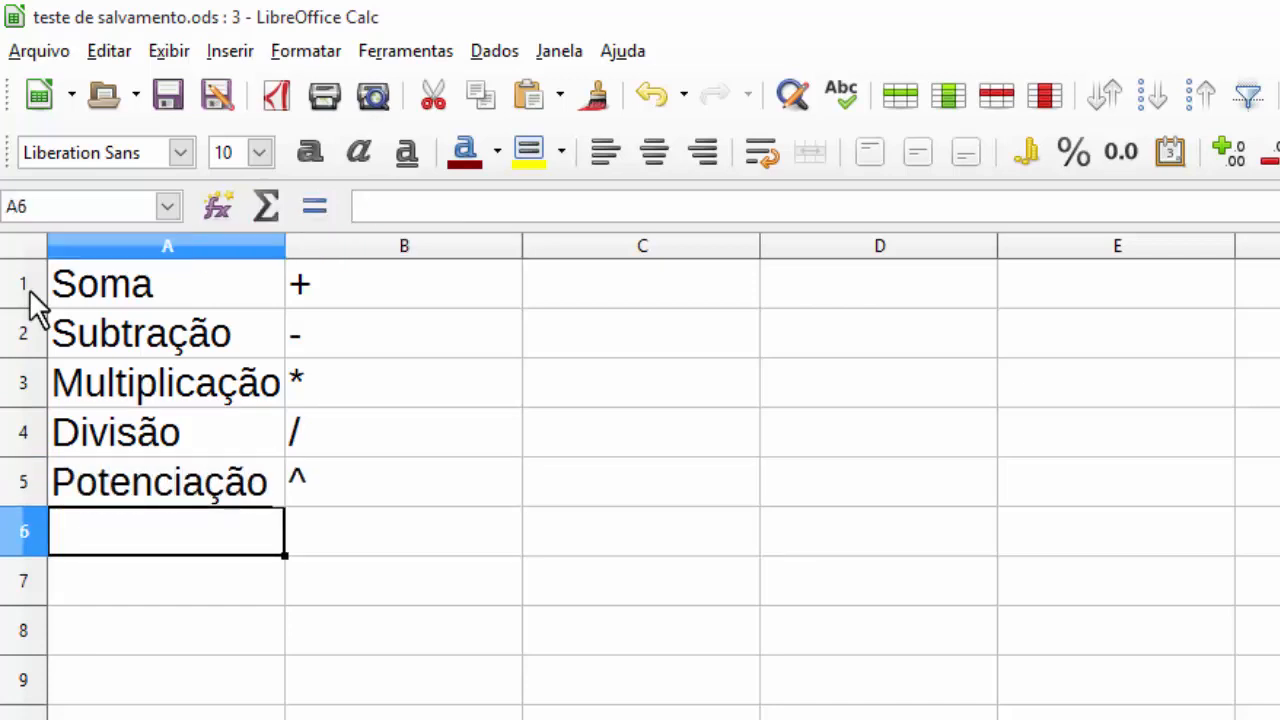
Step: Enter the label Porcentagem in cell A6 and its operator % in cell B6
text(Porce)
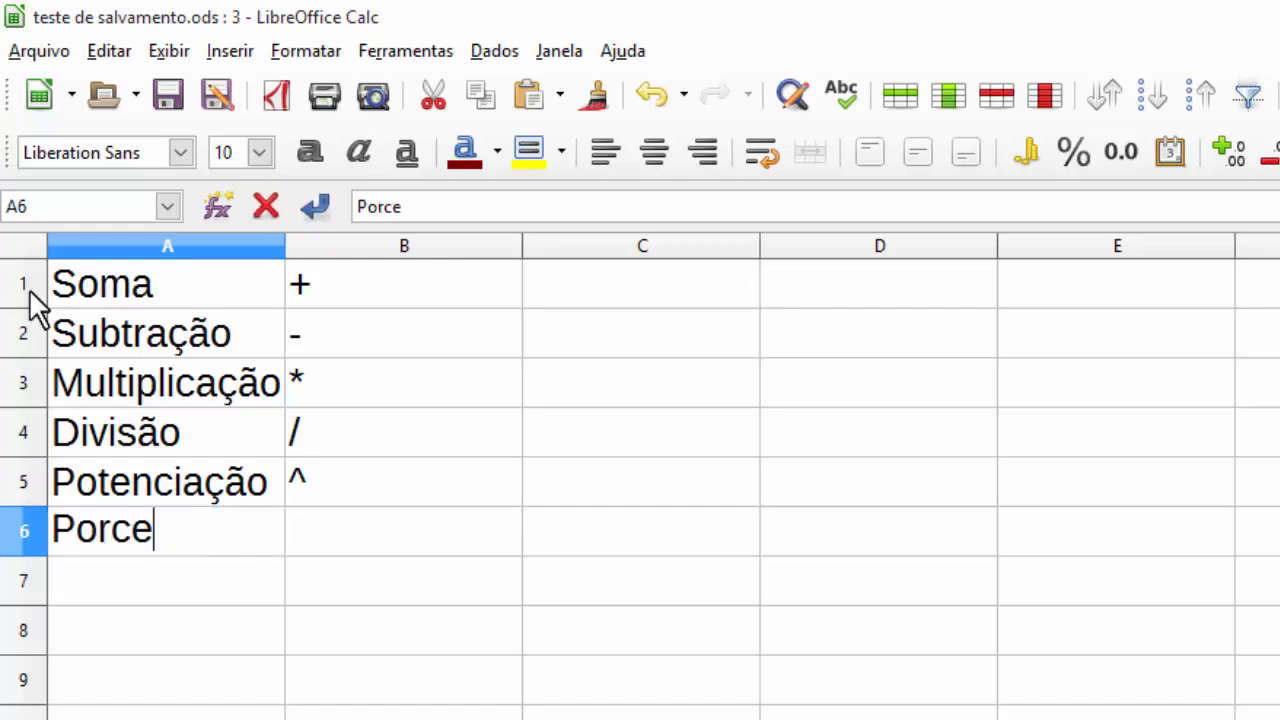
text(ntagem)
key(Tab)
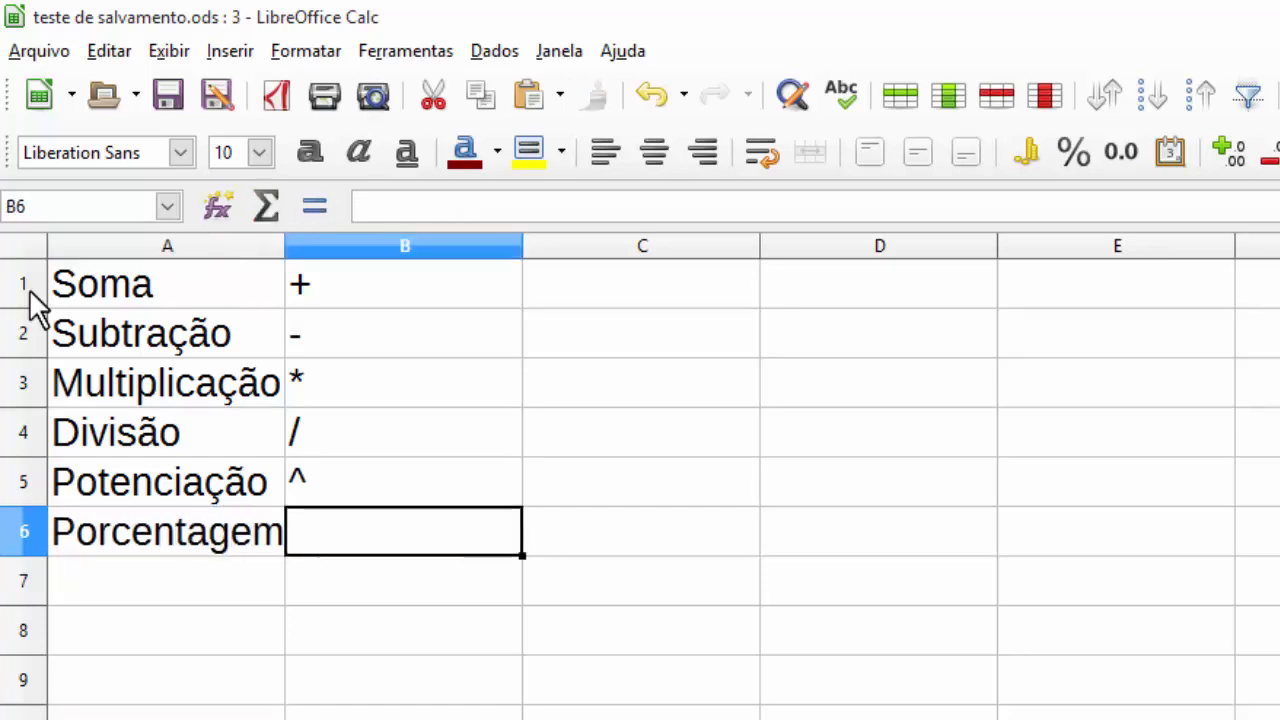
text(%)
key(Return)
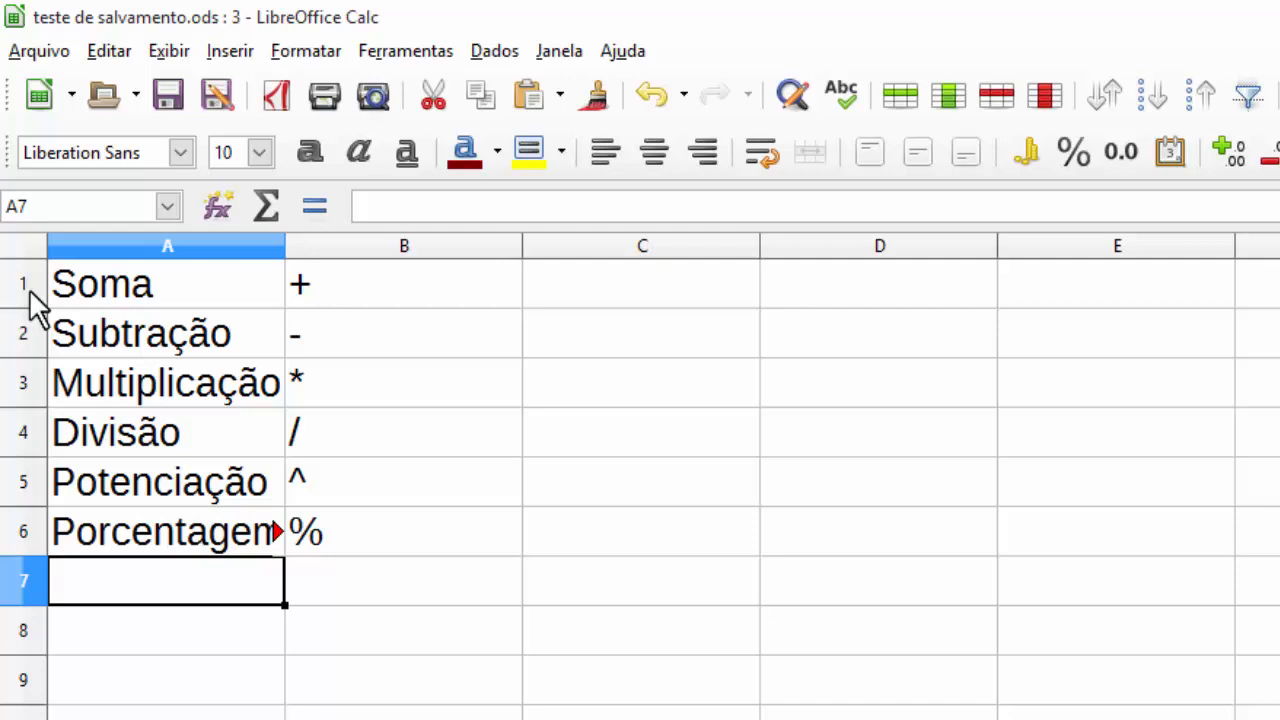
Step: Widen column A and narrow column B to suit their contents, and center the operators in B1:B6
mouse_move(285, 246)
mouse_down()
mouse_move(342, 246)
mouse_move(314, 246)
mouse_up()
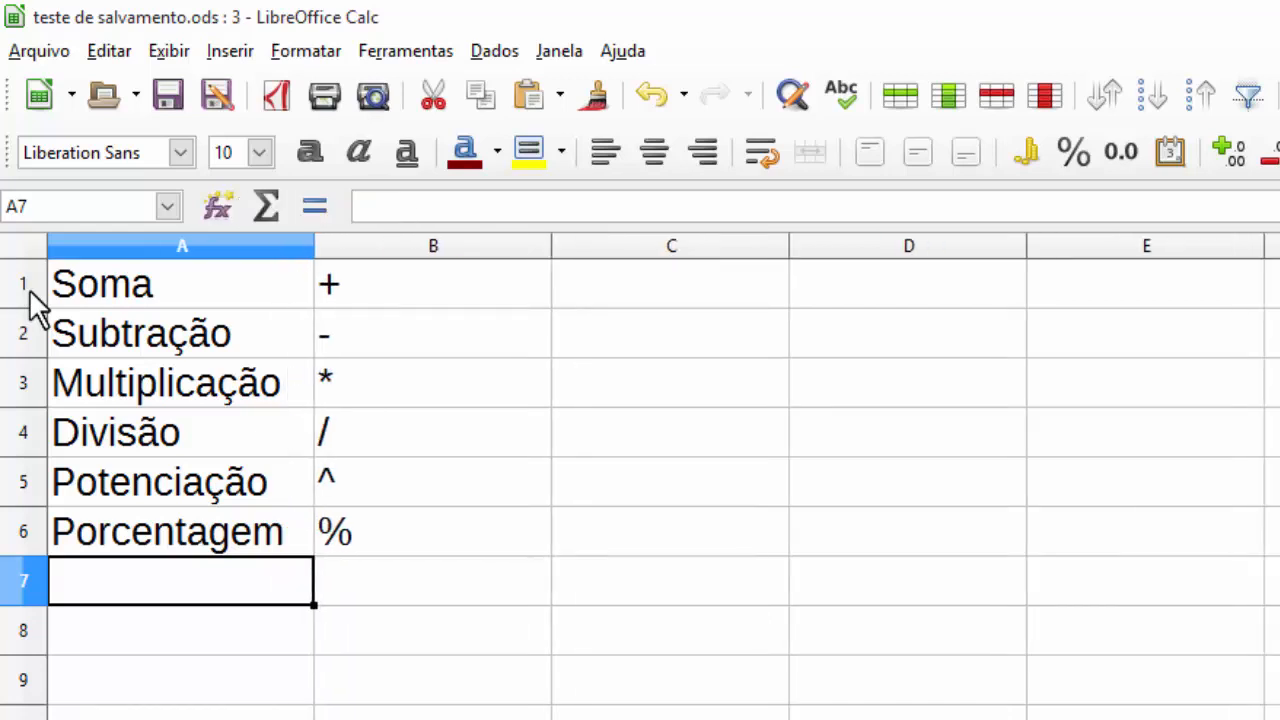
click(433, 433)
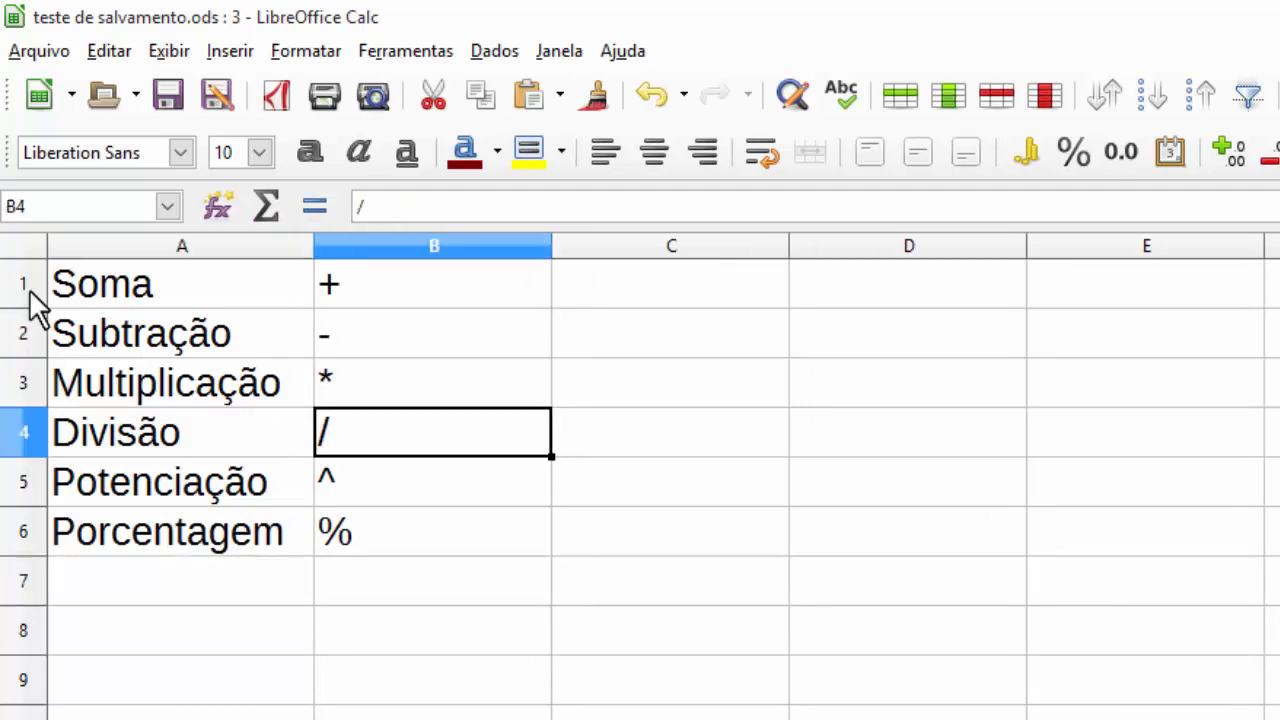
mouse_move(551, 246)
mouse_down()
mouse_move(359, 246)
mouse_move(380, 246)
mouse_move(347, 284)
mouse_move(347, 532)
mouse_up()
click(654, 152)
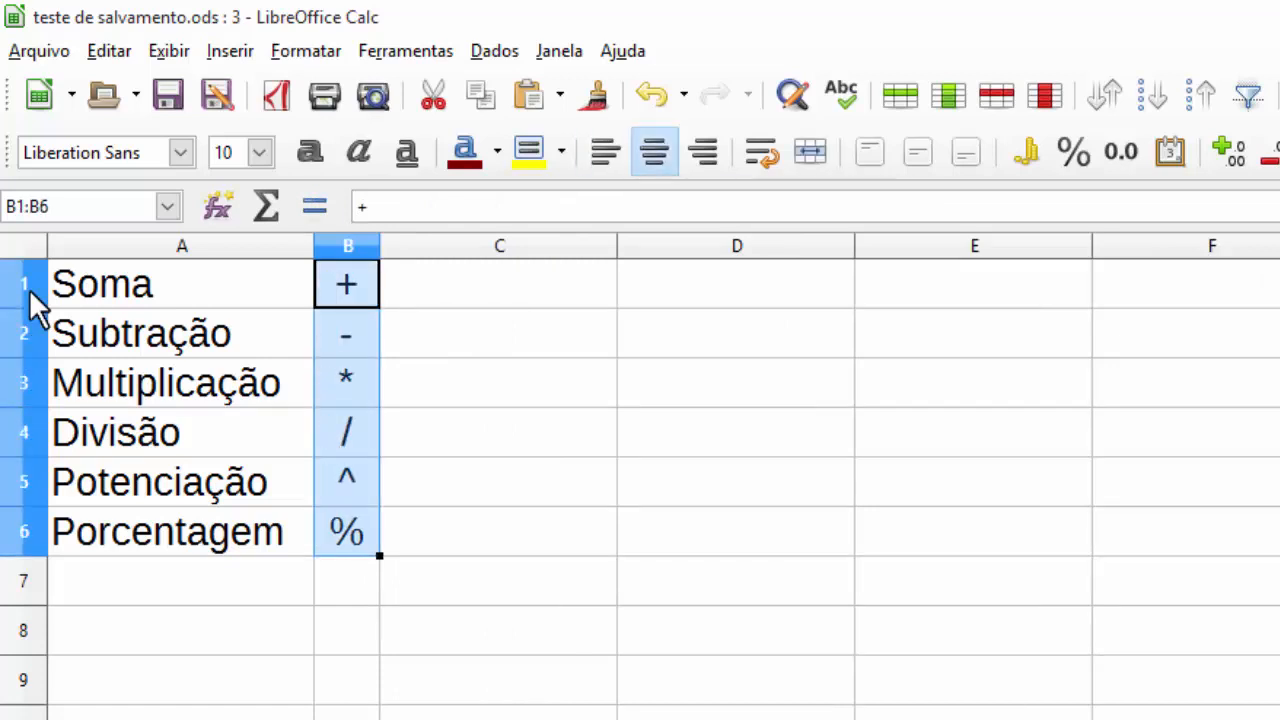
Step: Enter the numbers 54, 8, 9, 65, 11, 25 and 79 down cells D1 to D7
click(736, 332)
key(Up)
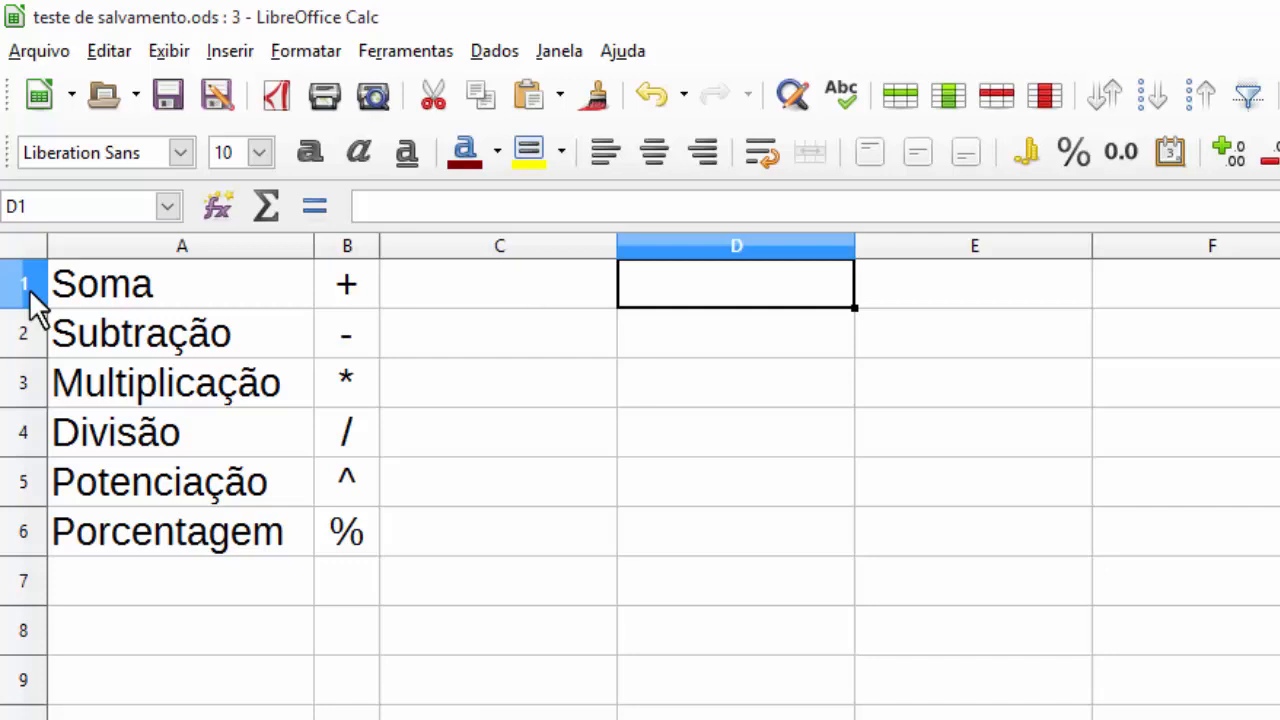
text(54)
key(Return)
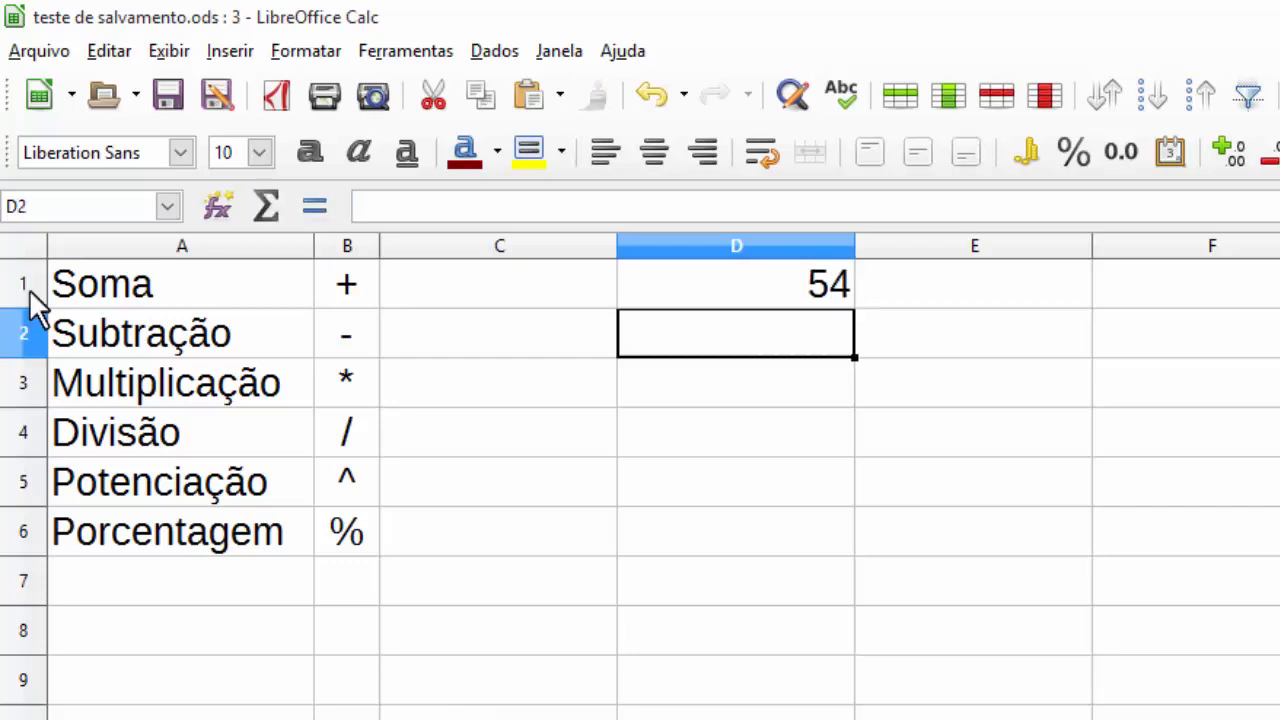
text(8)
key(Return)
text(9)
key(Return)
text(65)
key(Return)
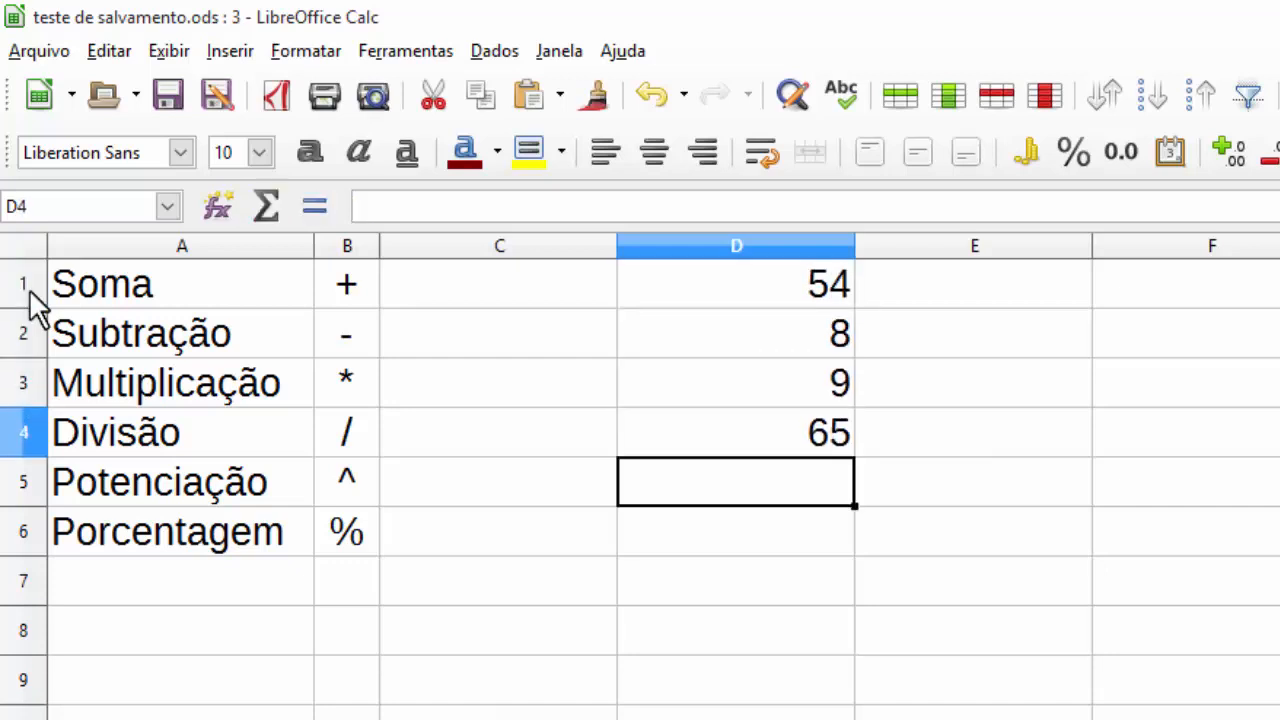
text(11)
key(Return)
text(25)
key(Return)
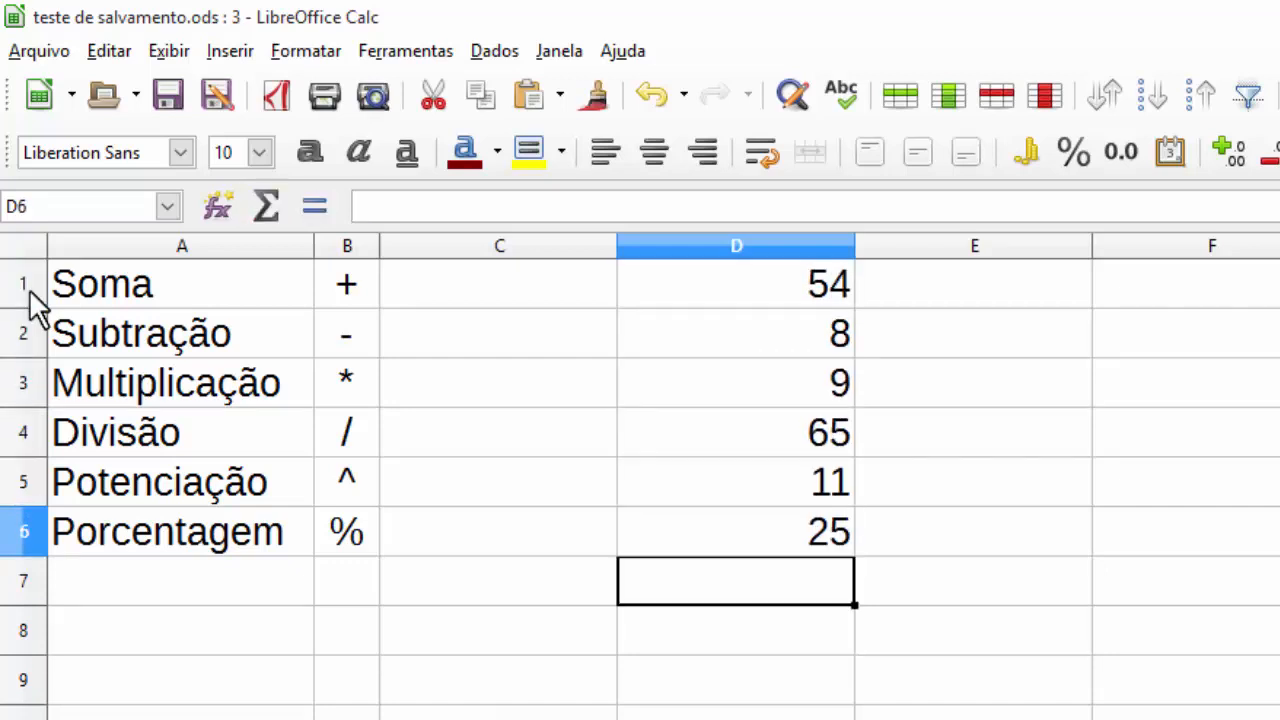
text(79)
key(Return)
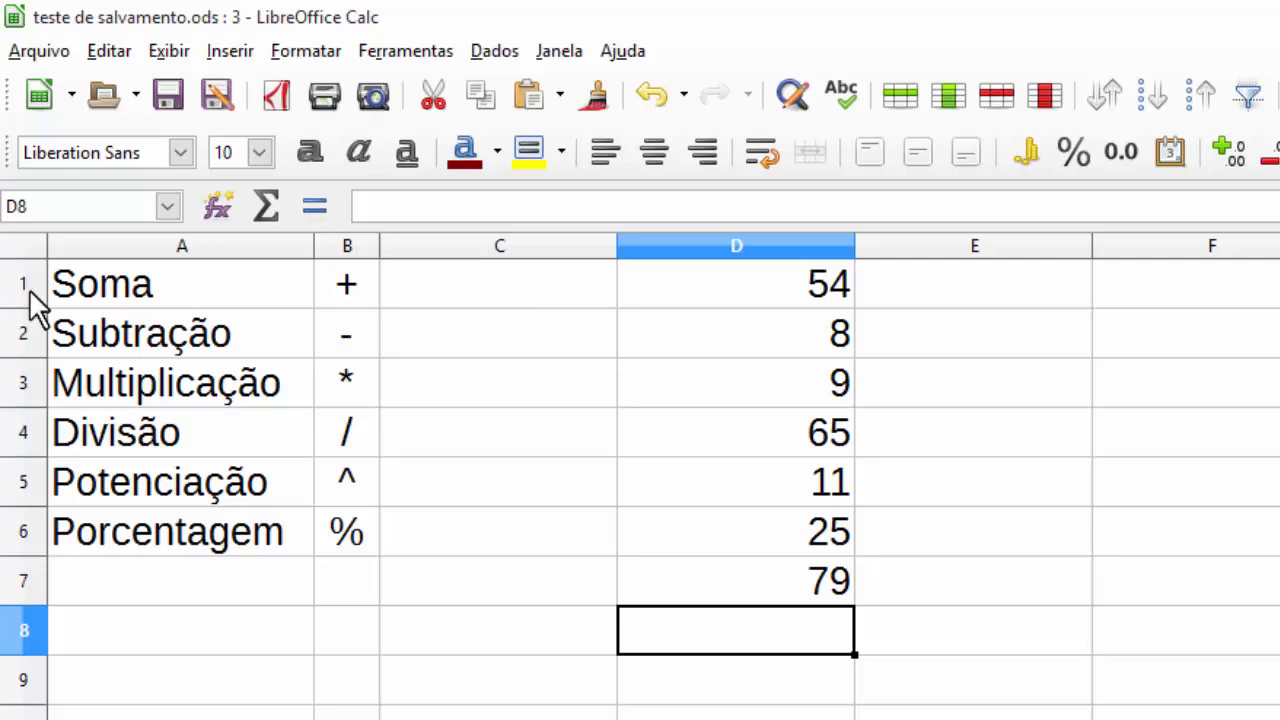
Step: Start a formula in cell D8 that adds the cell references D1, D2 and D3
text(=)
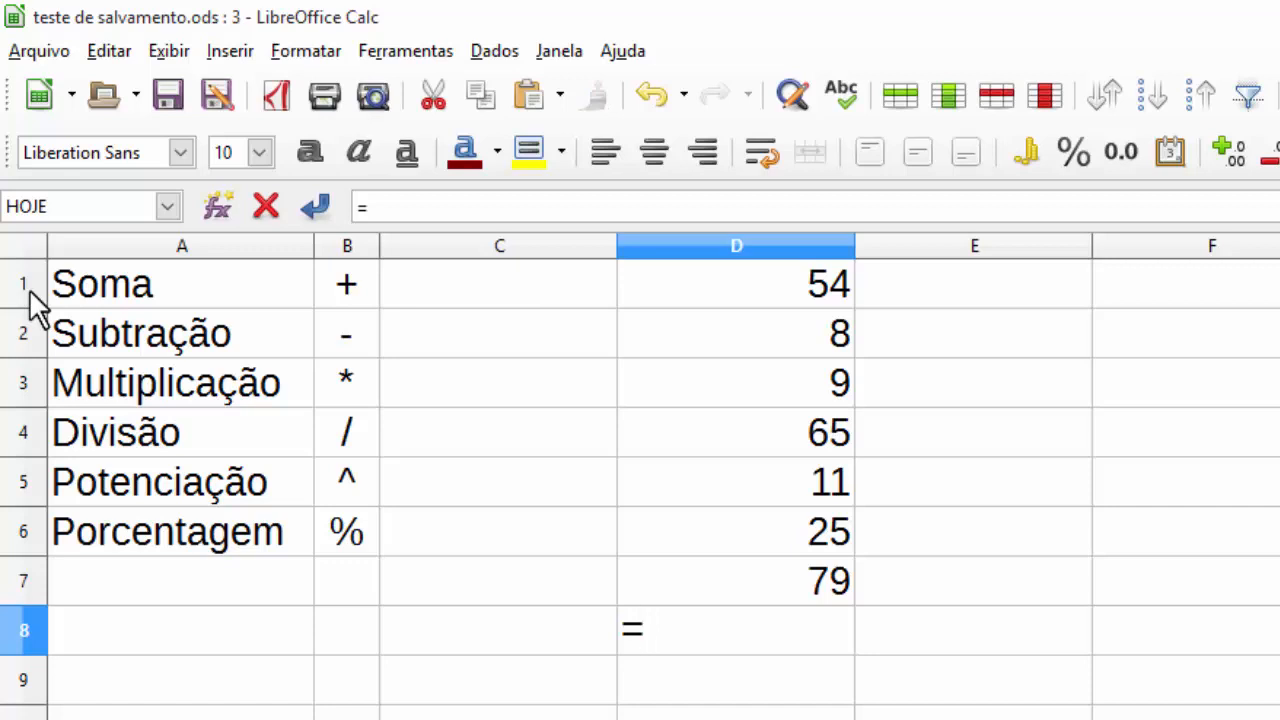
key(ctrl+Up)
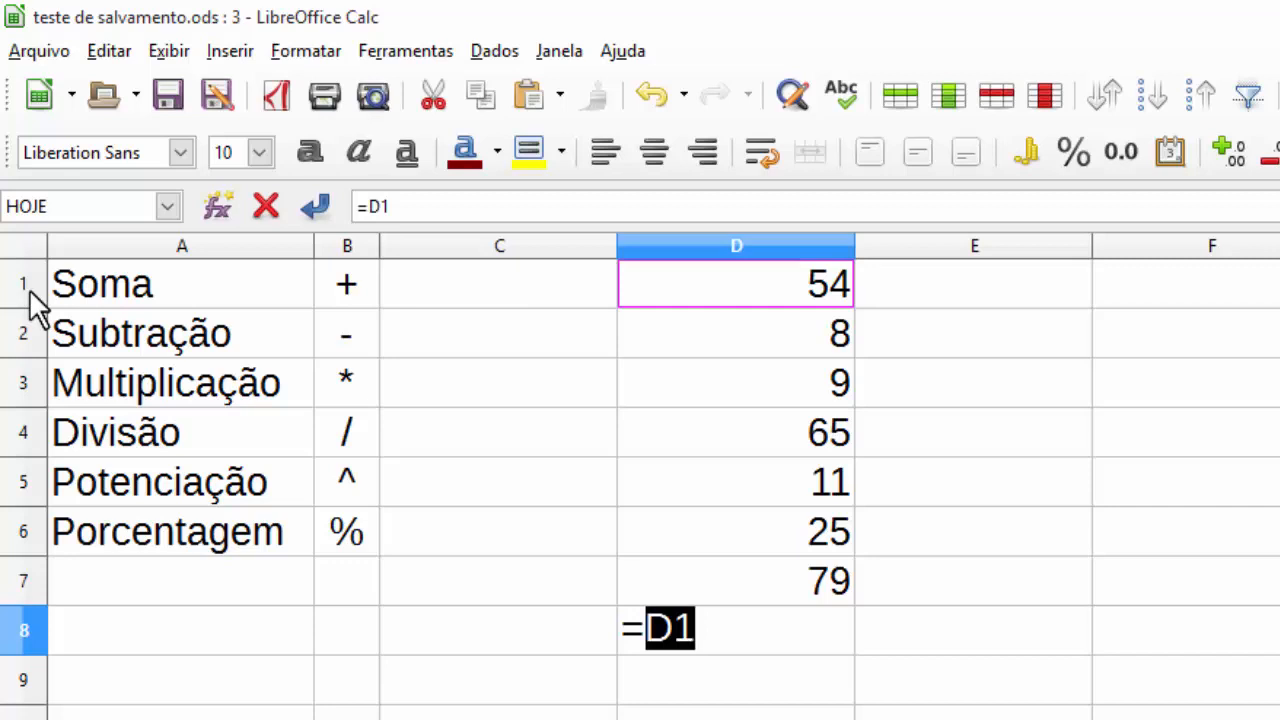
text(+)
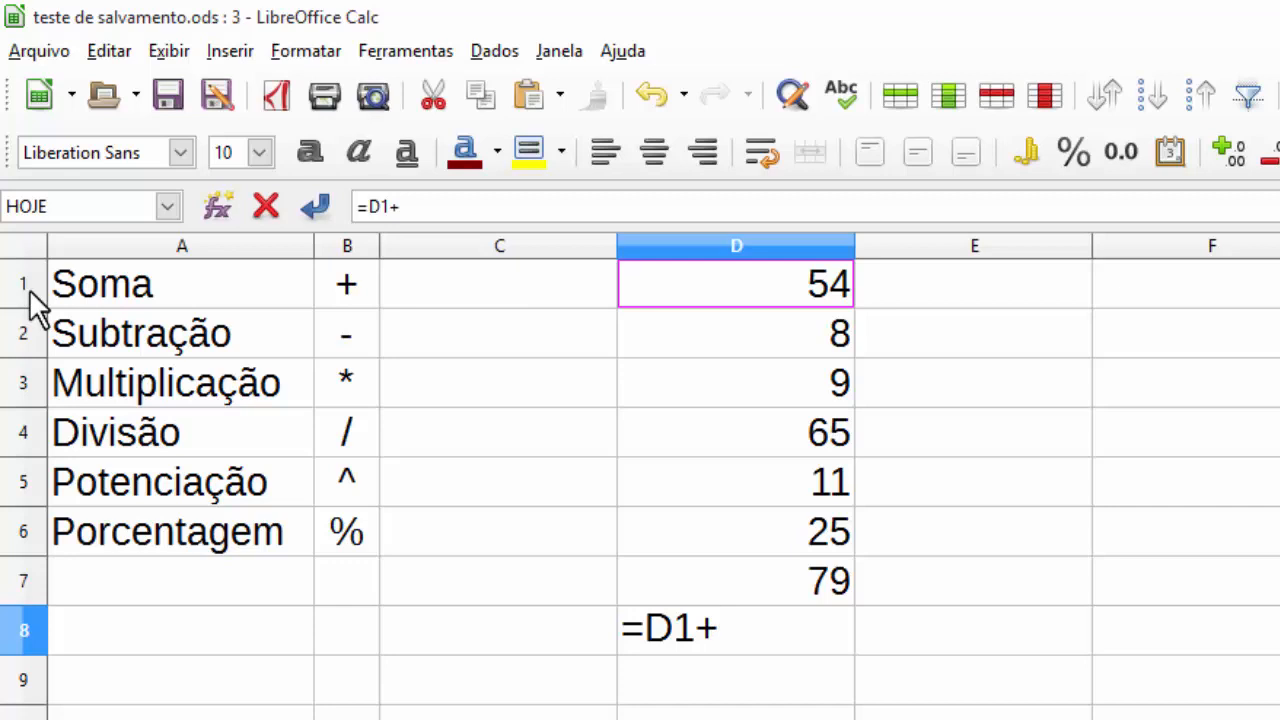
key(ctrl+Up)
key(Down)
text(+)
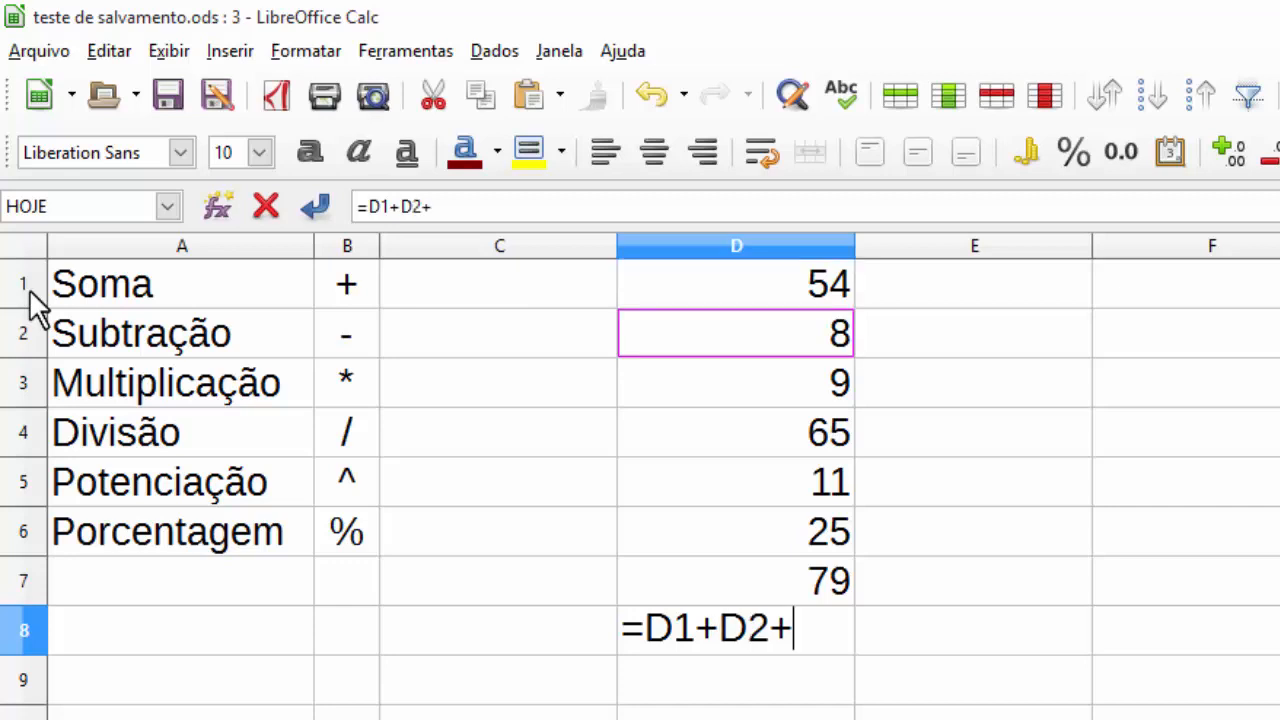
key(ctrl+Up)
key(Down)
key(Down)
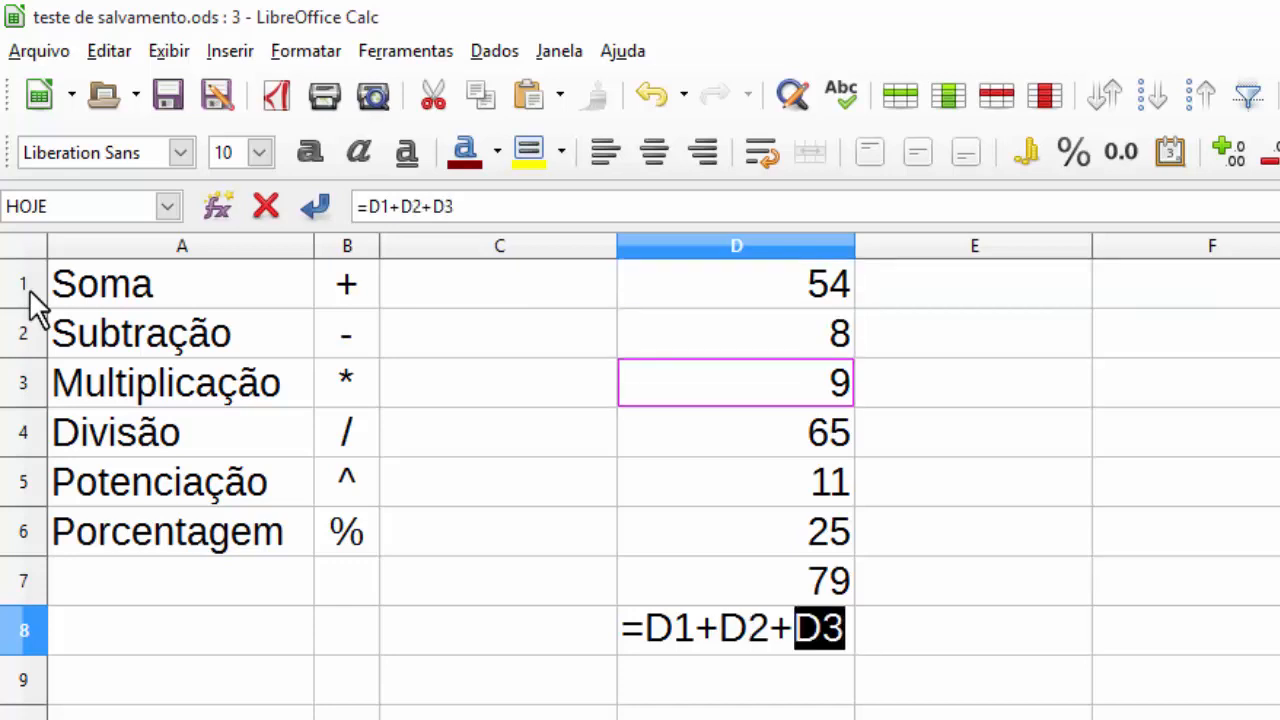
Step: Extend the D8 formula with +D5+D6+D7+D4 and confirm it
text(+)
key(ctrl+Up)
key(Down)
key(Down)
key(Down)
key(Down)
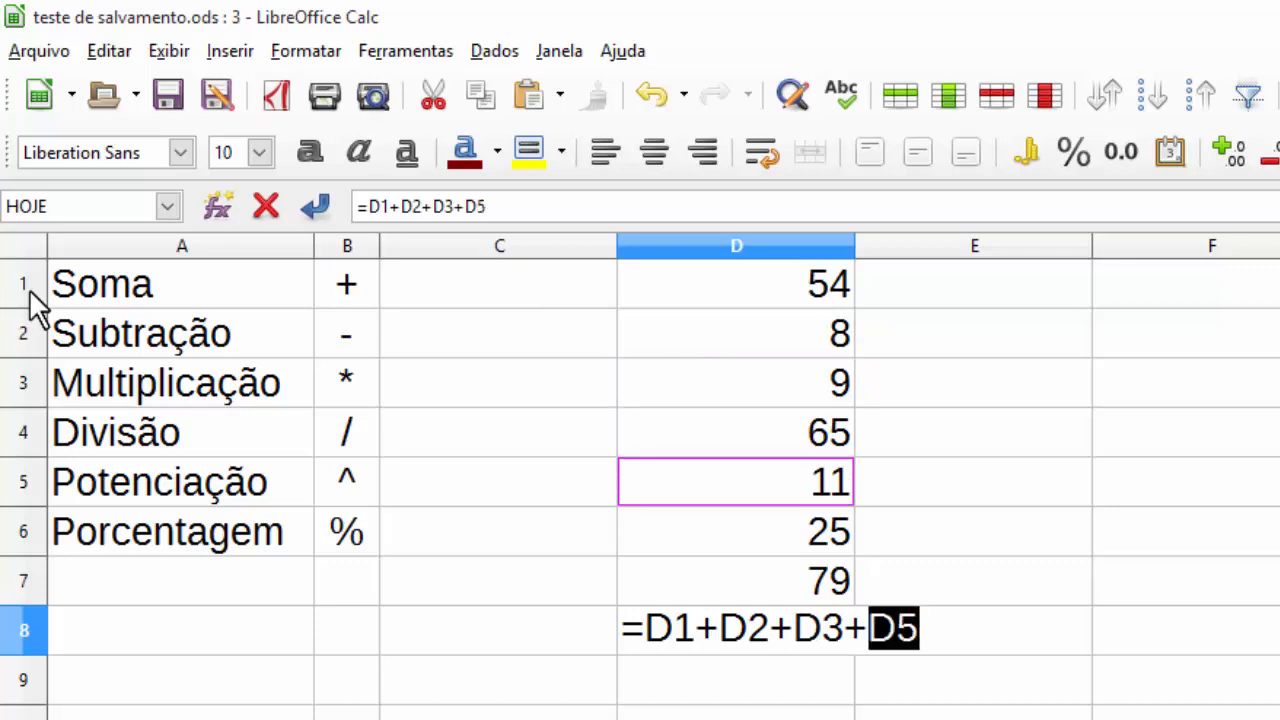
text(+)
key(Up)
key(Up)
text(+)
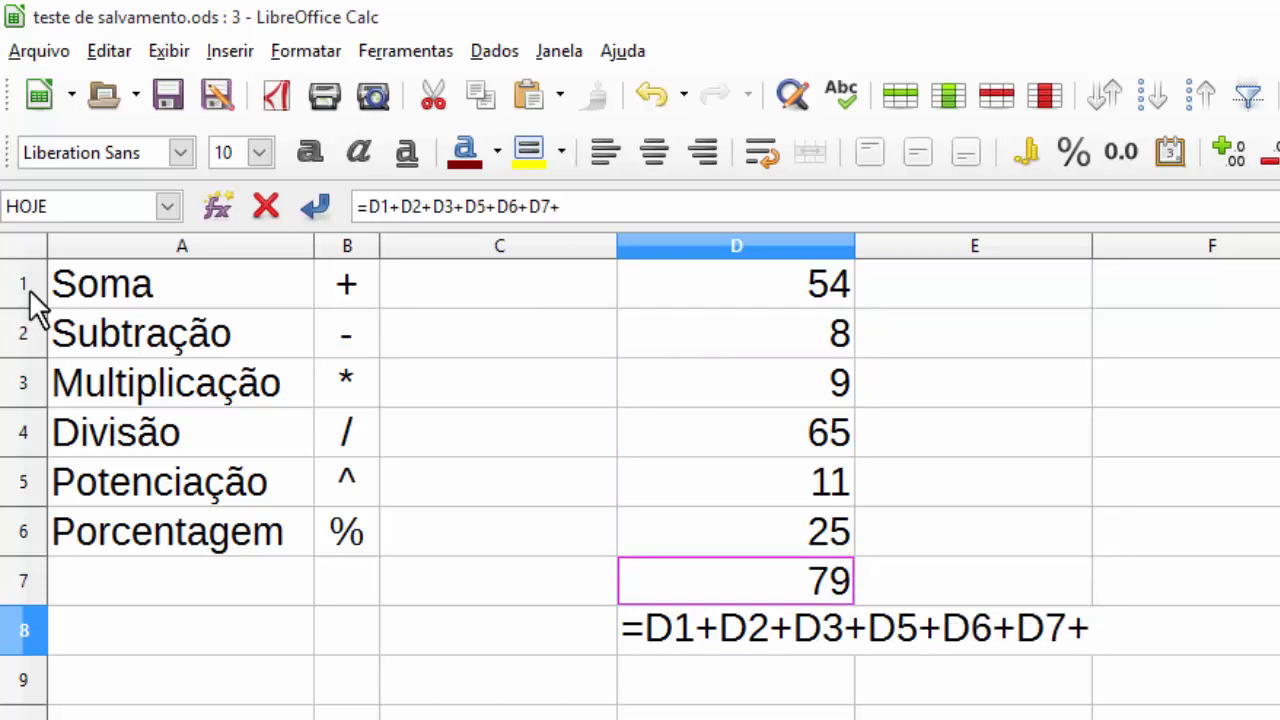
key(Up)
key(Up)
key(Up)
key(Up)
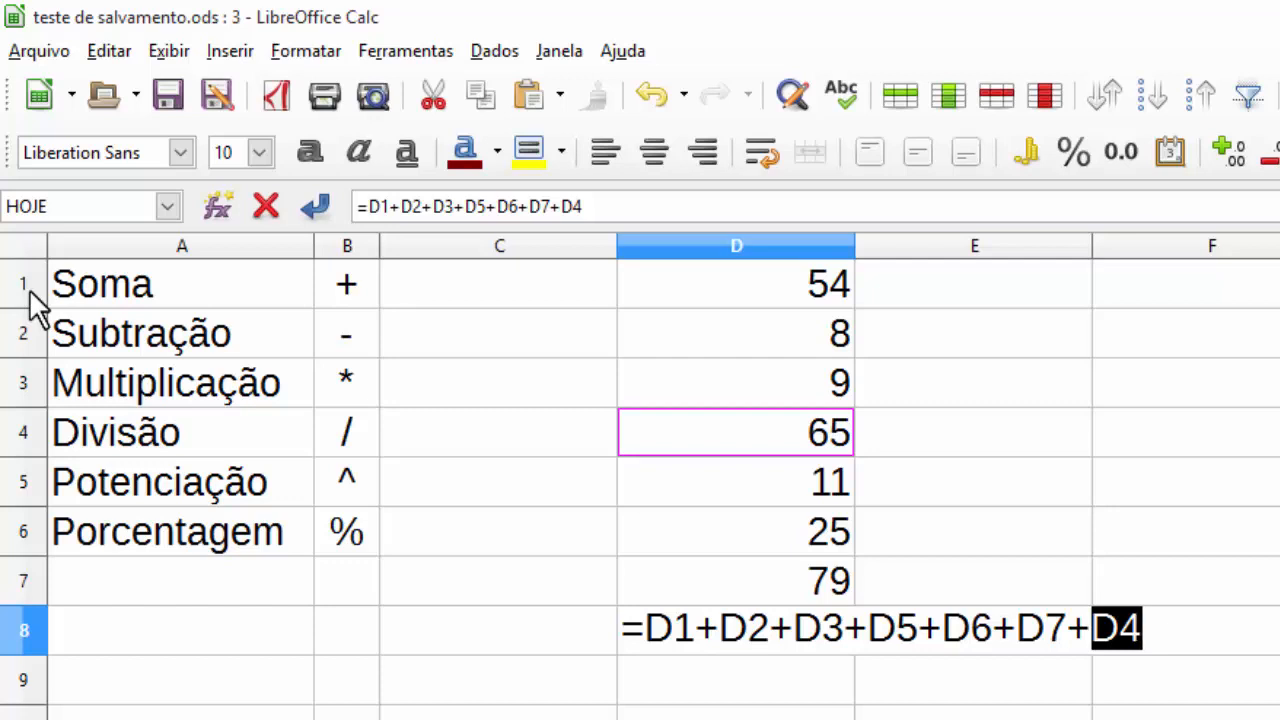
key(Return)
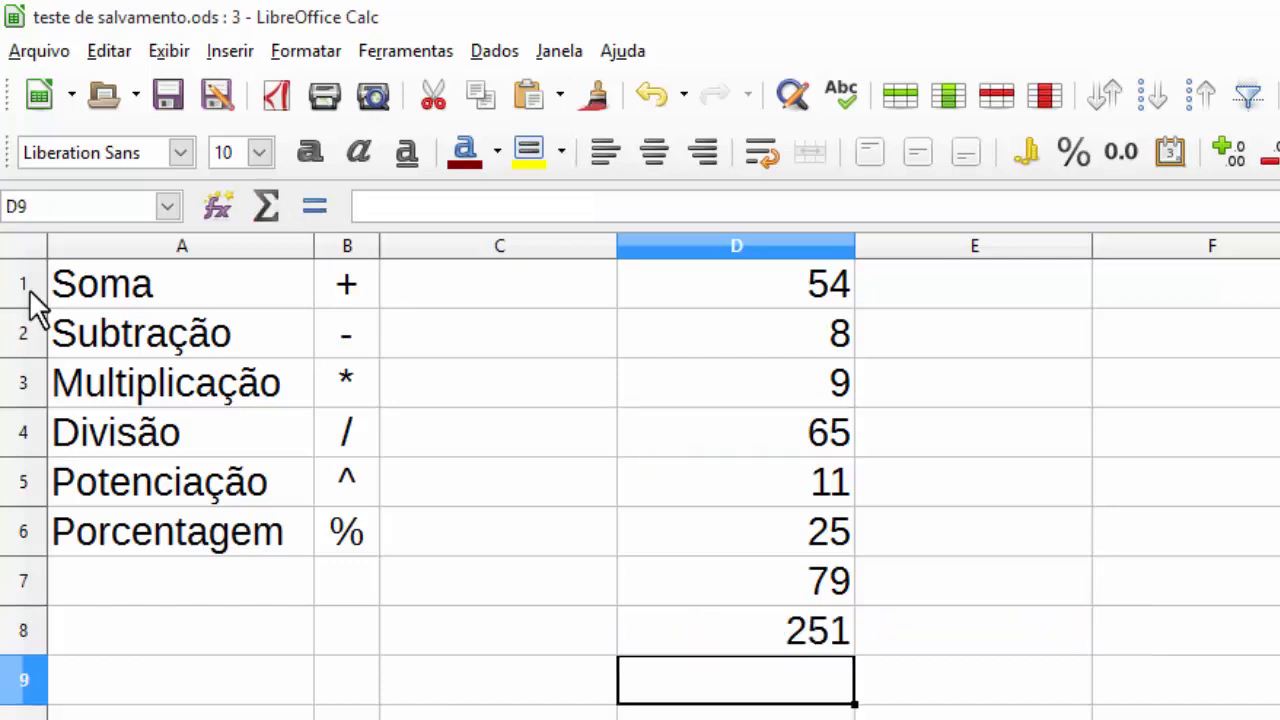
Step: Examine the addition formula stored in cell D8 and compare it with the neighbouring cells
key(Up)
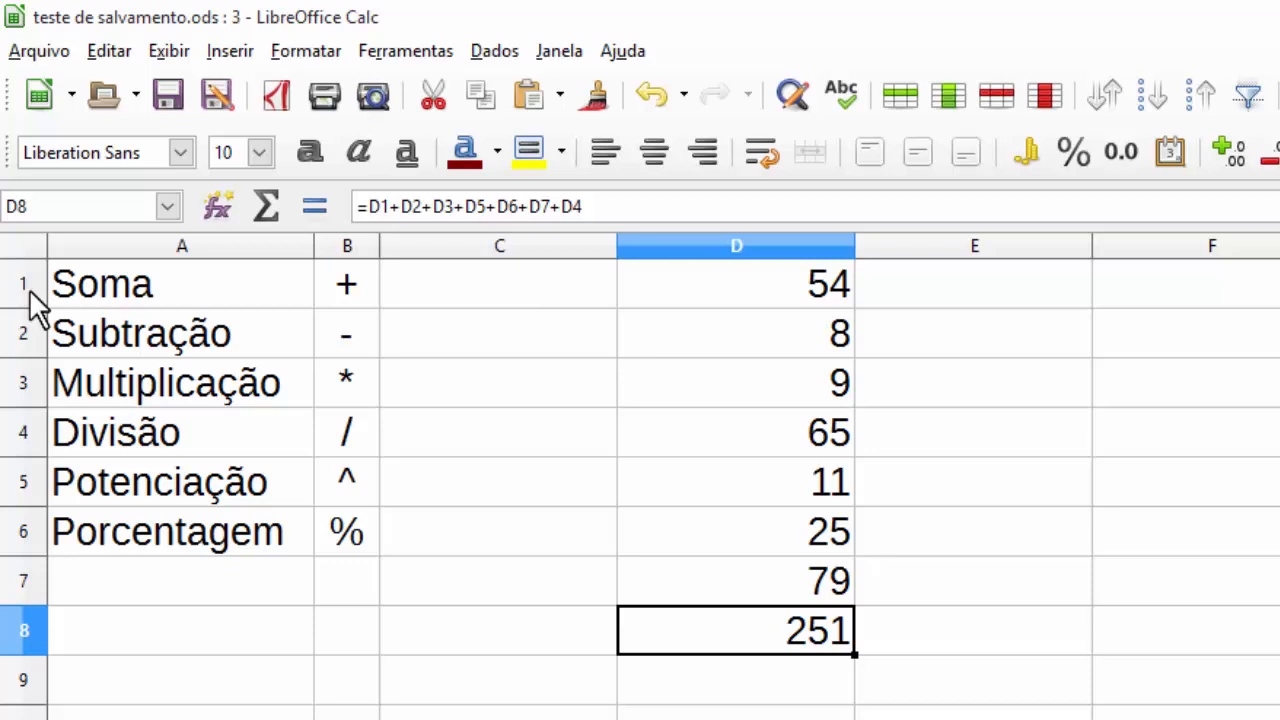
key(Up)
key(Up)
key(Right)
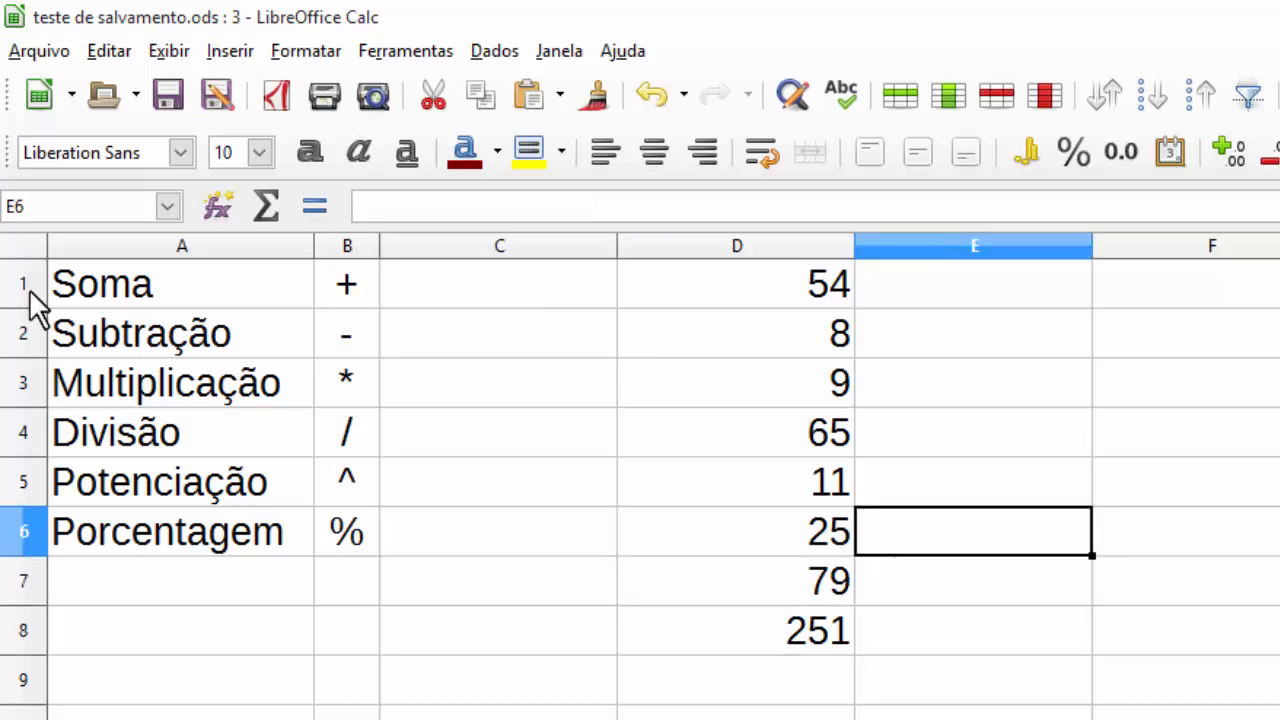
key(Up)
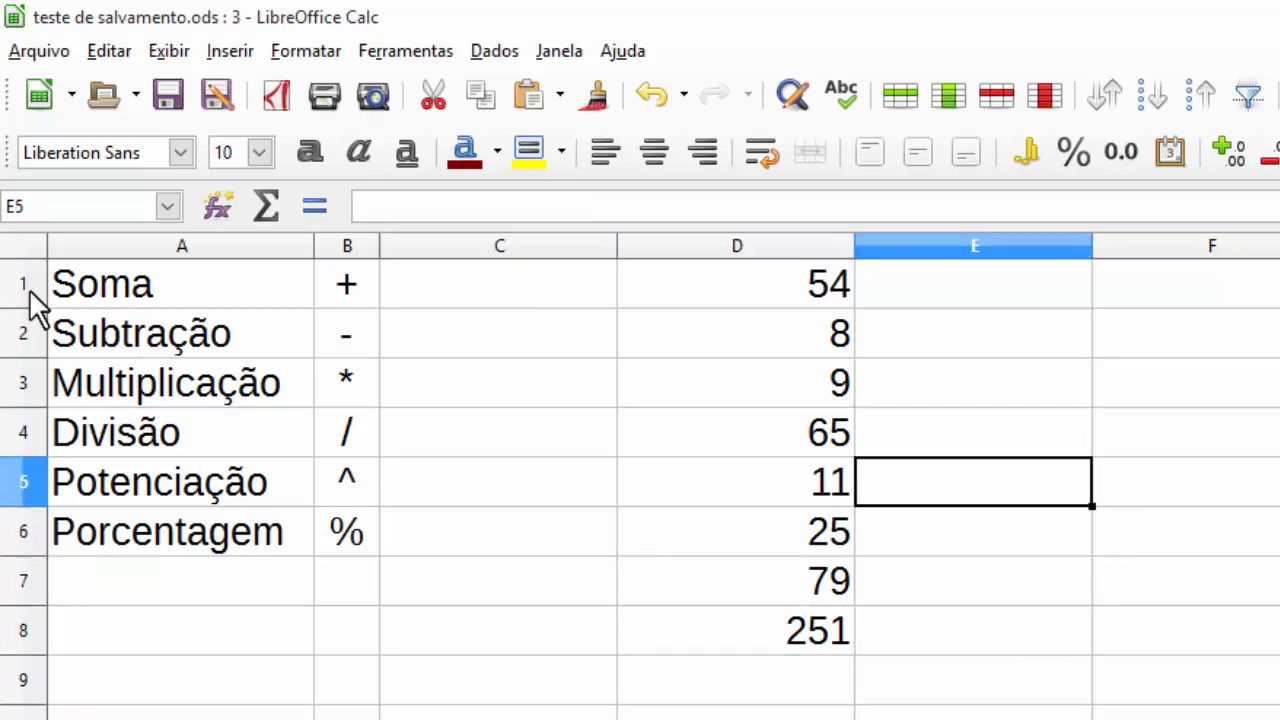
key(Left)
key(Down)
key(Down)
key(Down)
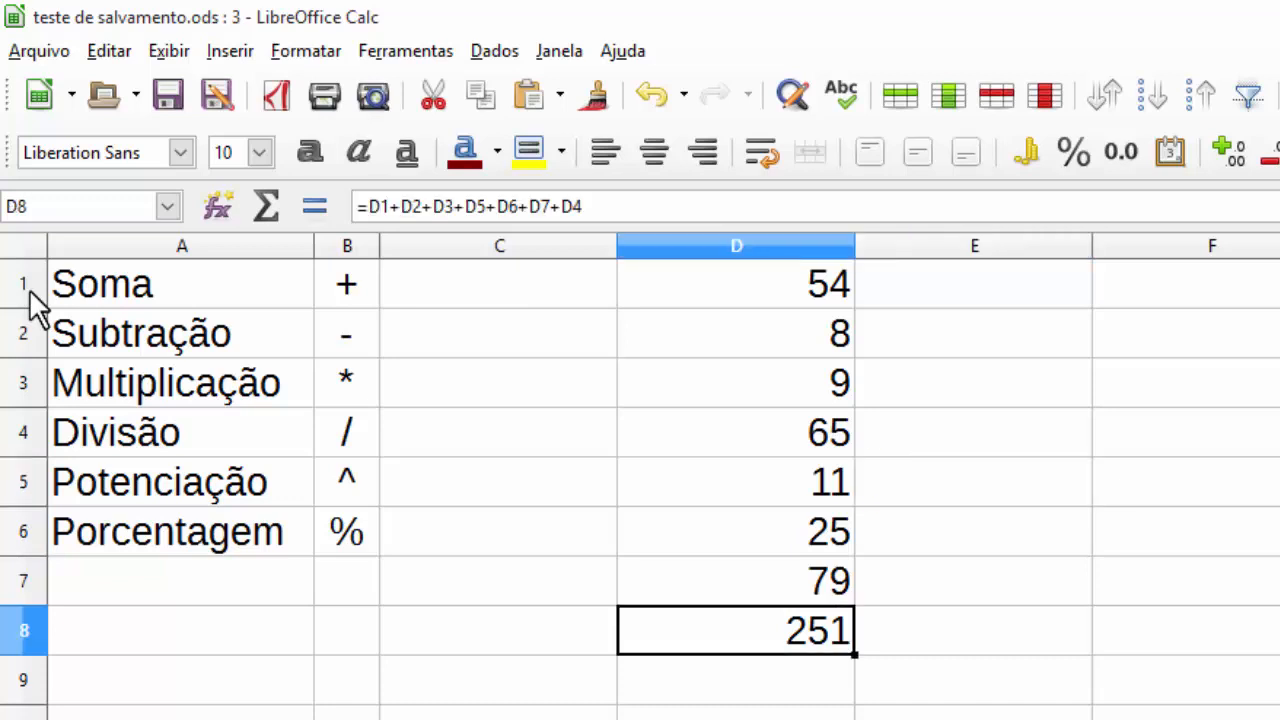
key(Right)
key(Left)
key(Up)
key(Right)
key(Down)
key(Left)
Step: Change the value in cell D2 to 587 and check the recalculated sum in cell D8
key(Up)
key(Up)
key(Up)
key(Up)
key(Up)
key(Up)
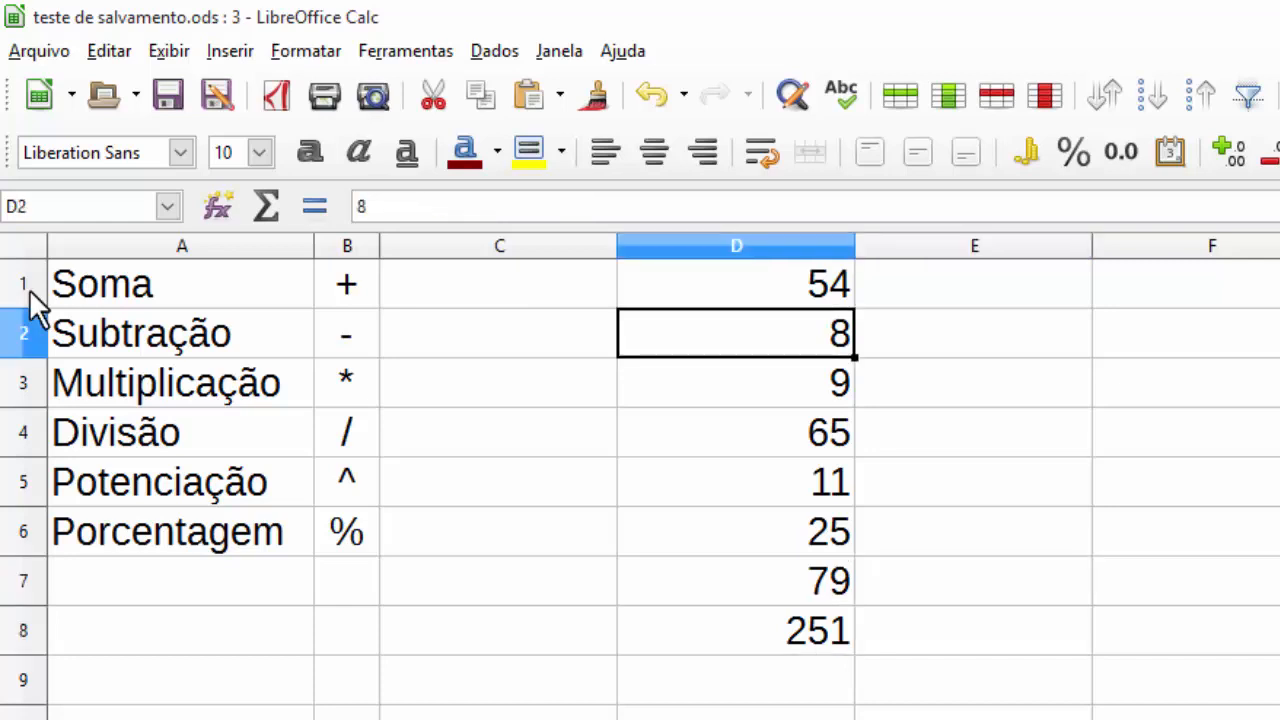
text(587)
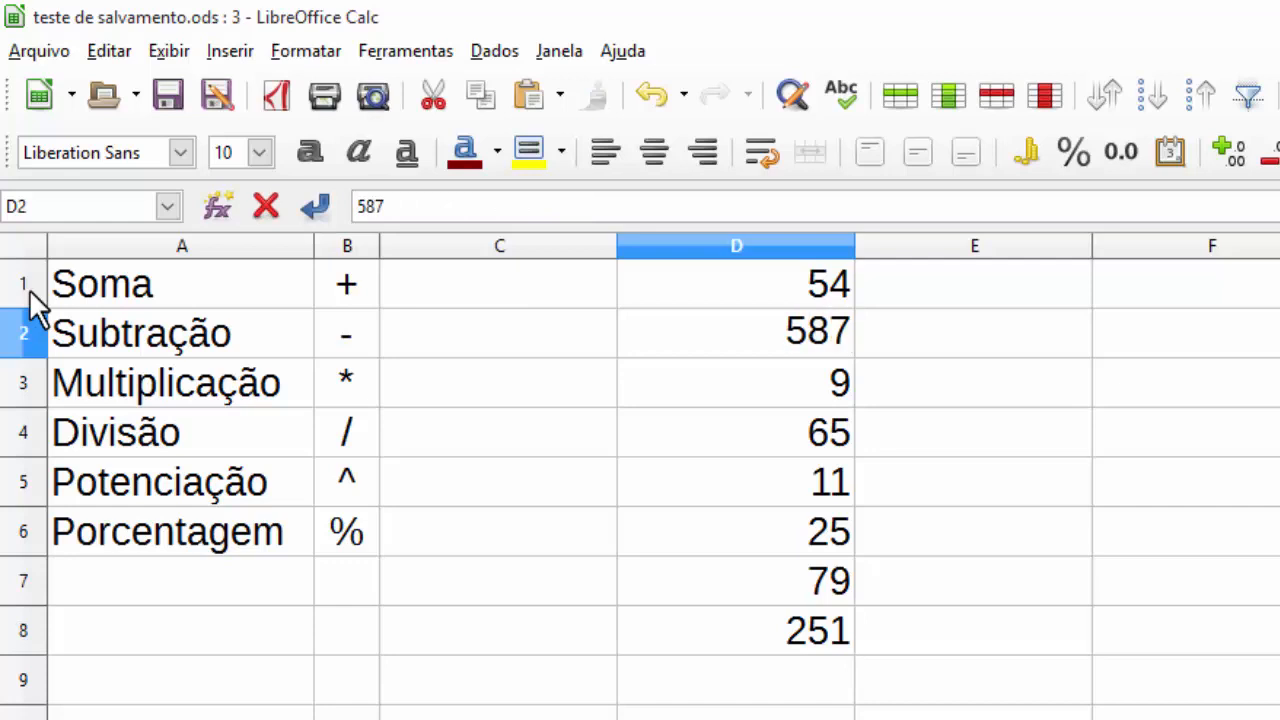
key(Return)
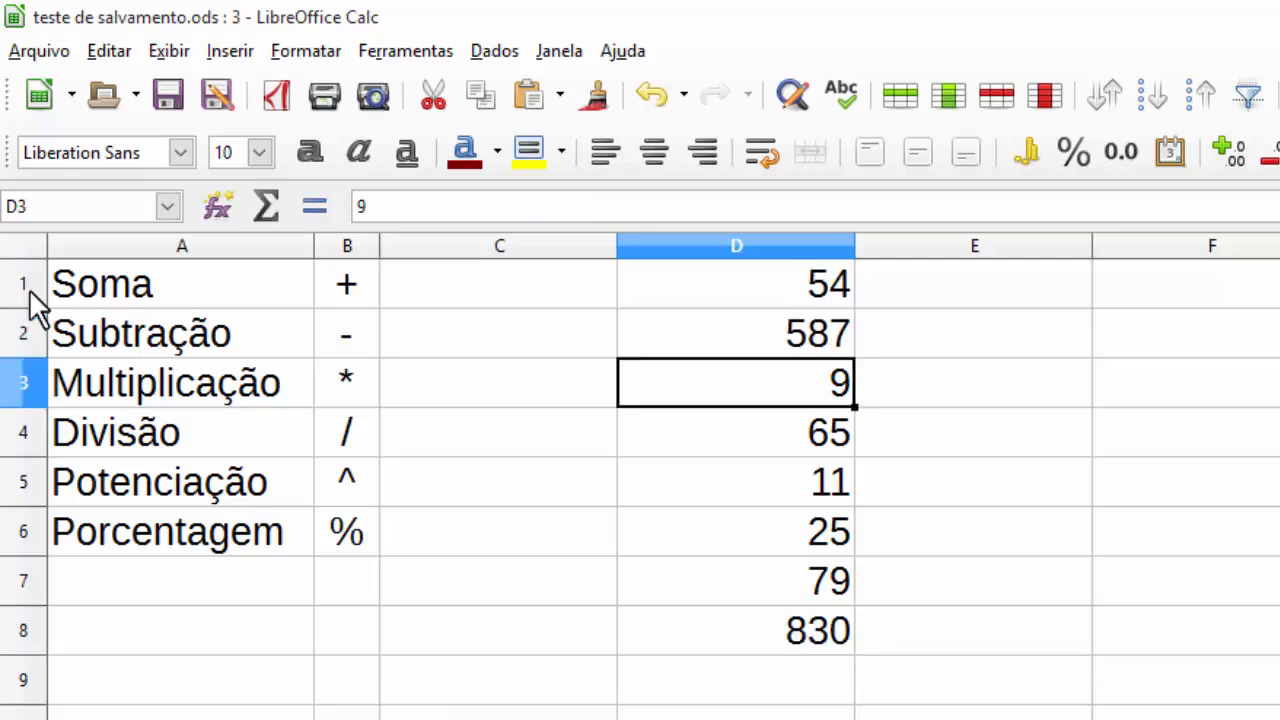
key(Down)
key(Down)
key(Down)
key(Down)
key(Down)
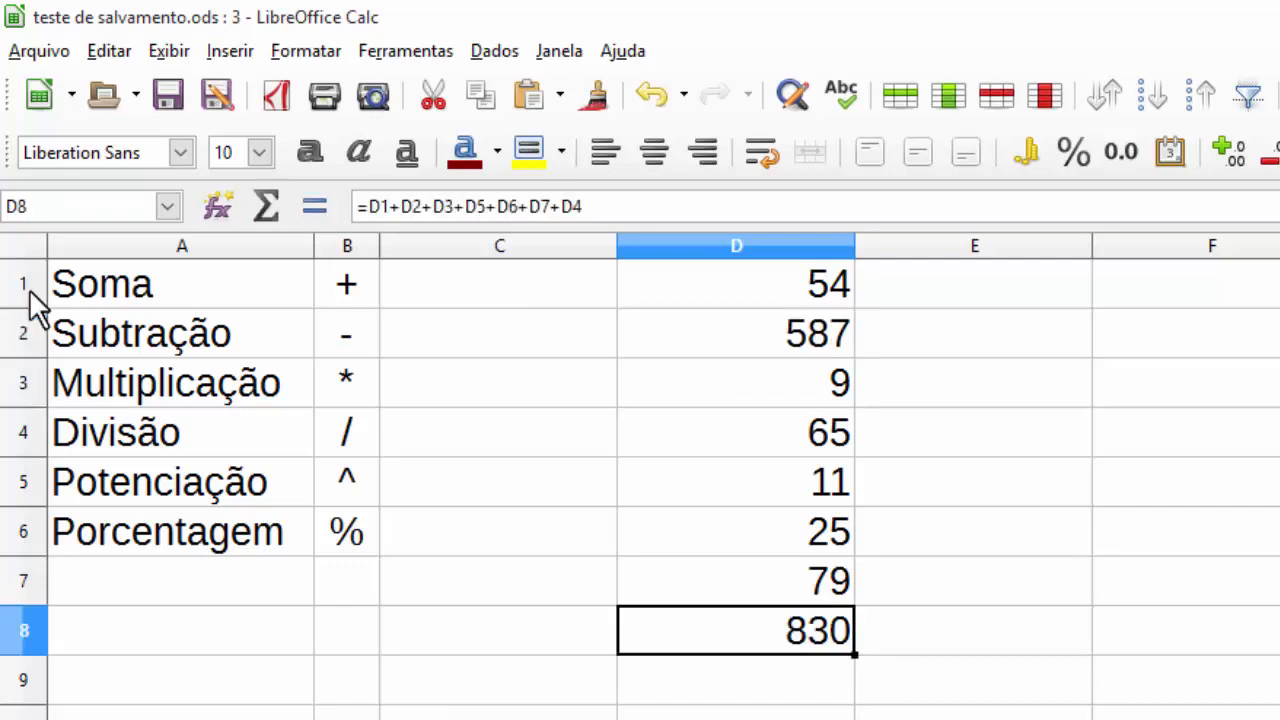
Step: Make the sum in cell D8 bold
click(309, 151)
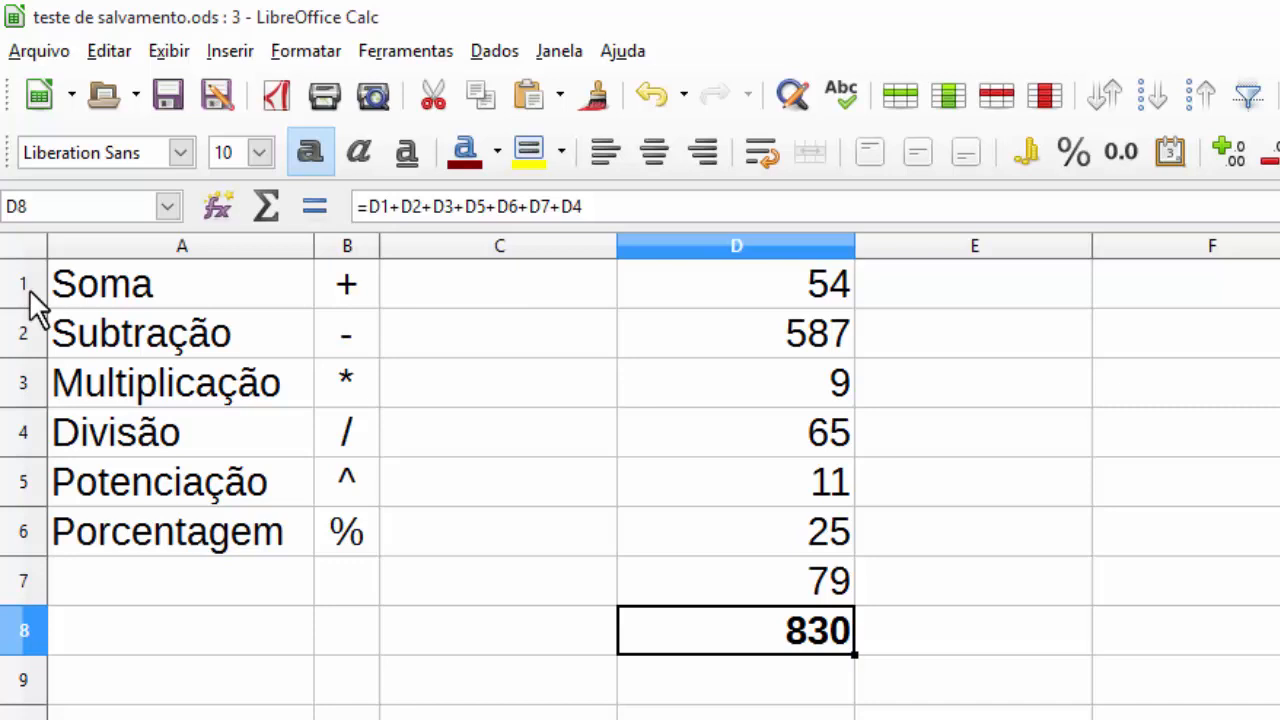
key(Right)
key(Up)
key(Up)
key(Up)
key(Up)
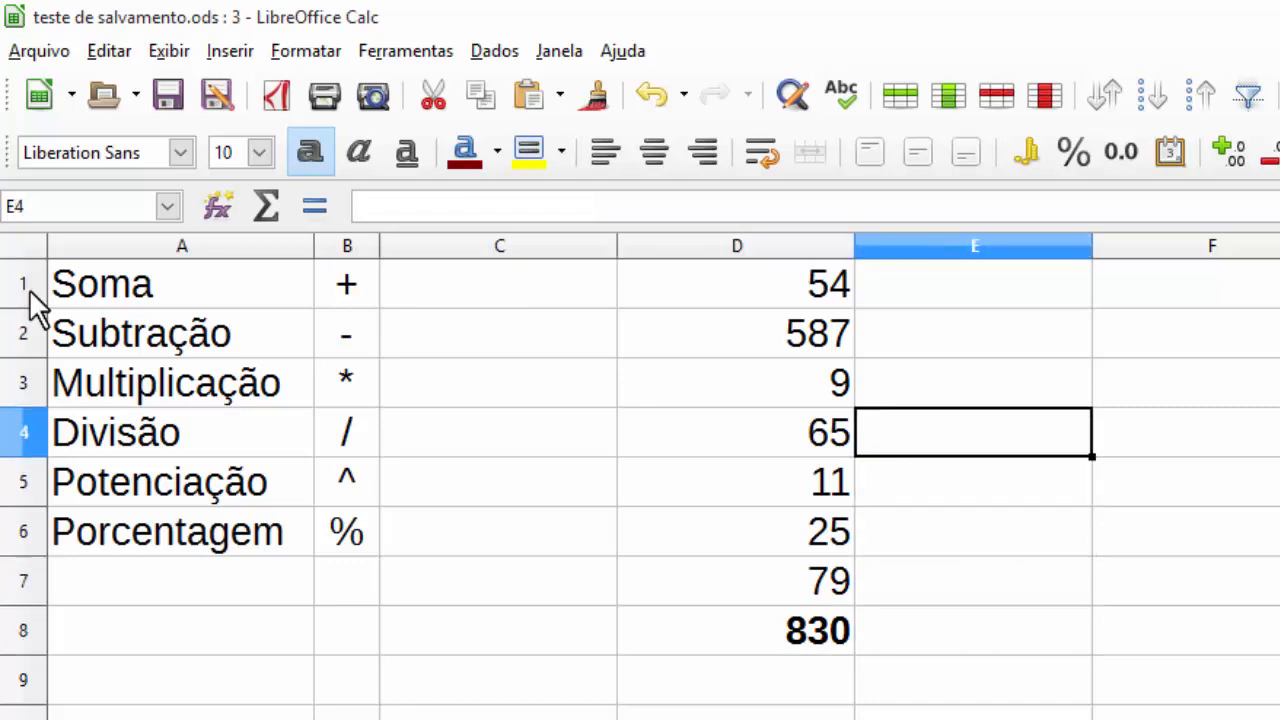
key(Up)
key(Up)
key(Right)
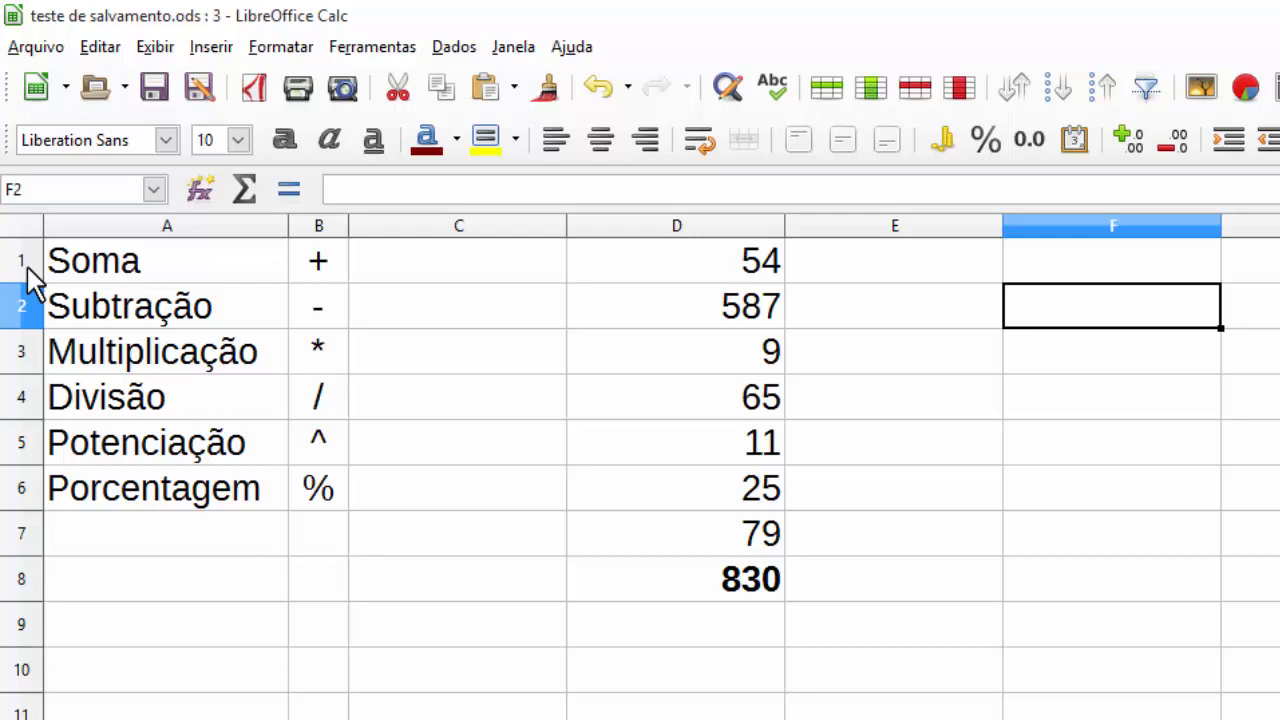
Step: Review the subtraction and multiplication symbols in the operator list and the empty cells beside the sum column
key(Left)
key(Left)
key(Left)
key(Left)
key(Down)
key(Left)
key(Right)
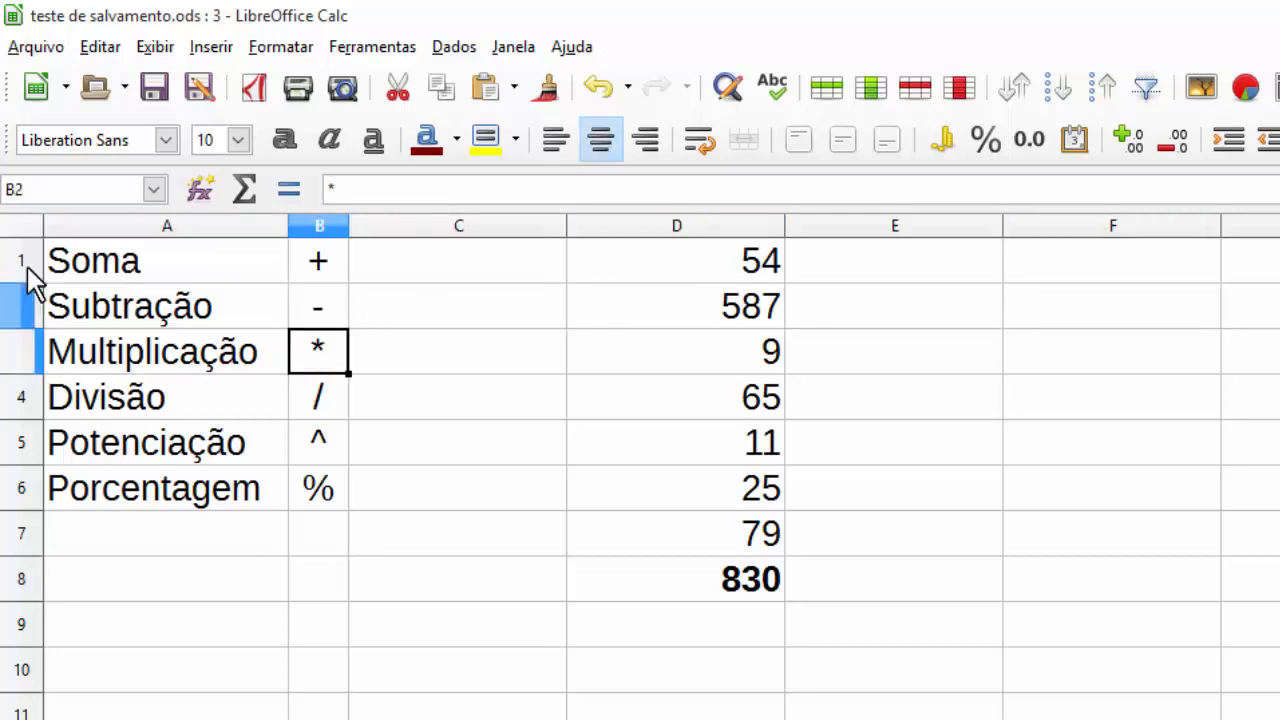
key(Up)
key(Right)
key(Right)
key(Right)
key(Right)
key(Up)
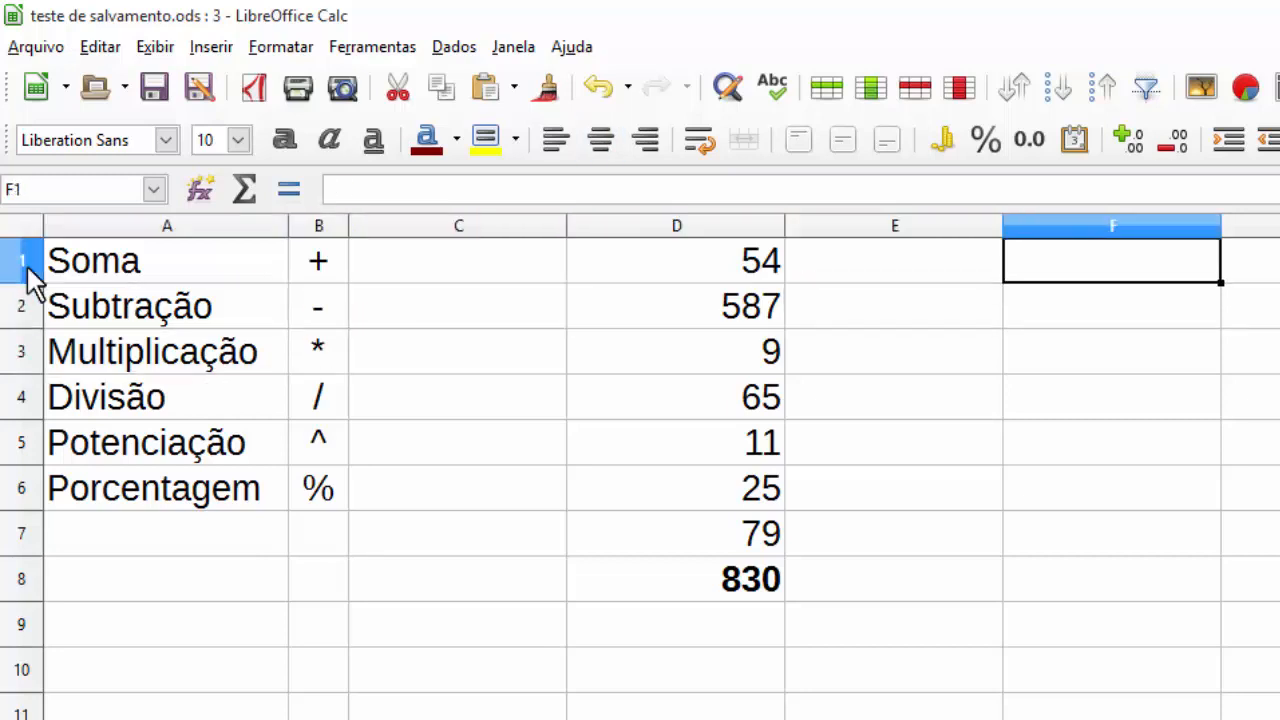
Step: Enter 980,77 in cell E1 and 177,66 in cell E2 as the subtraction example values
key(Left)
text(98)
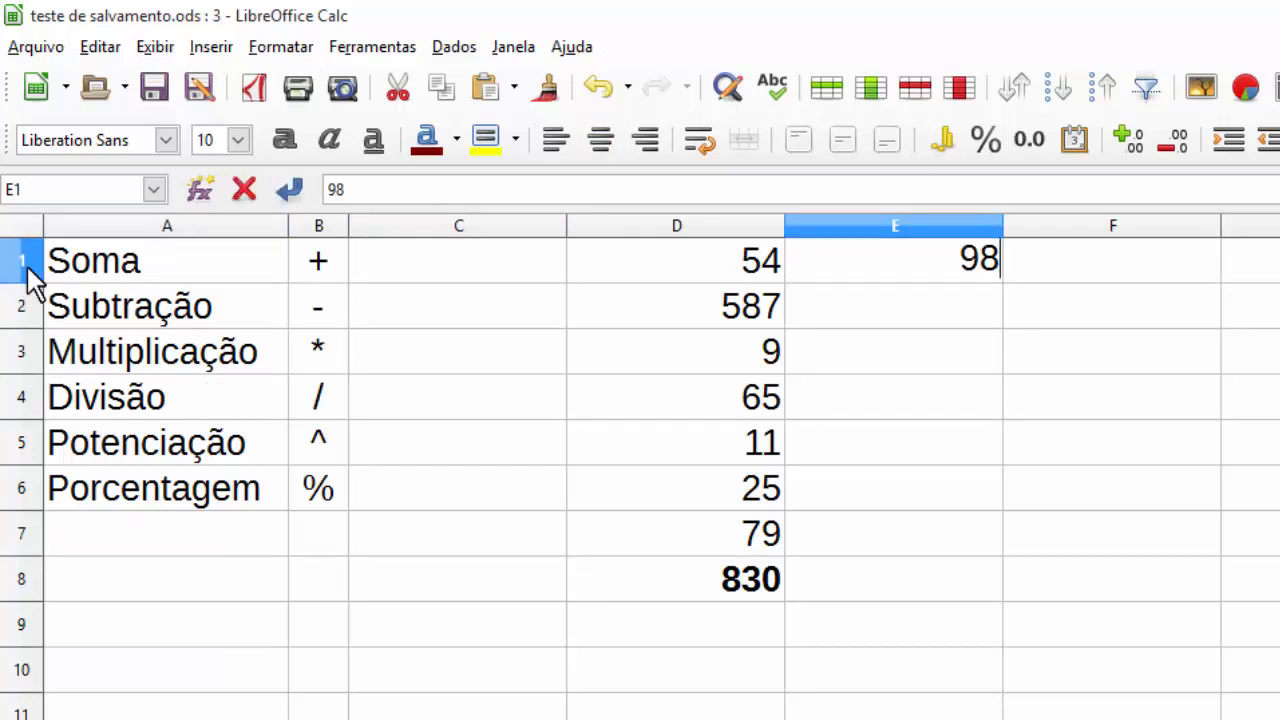
text(0)
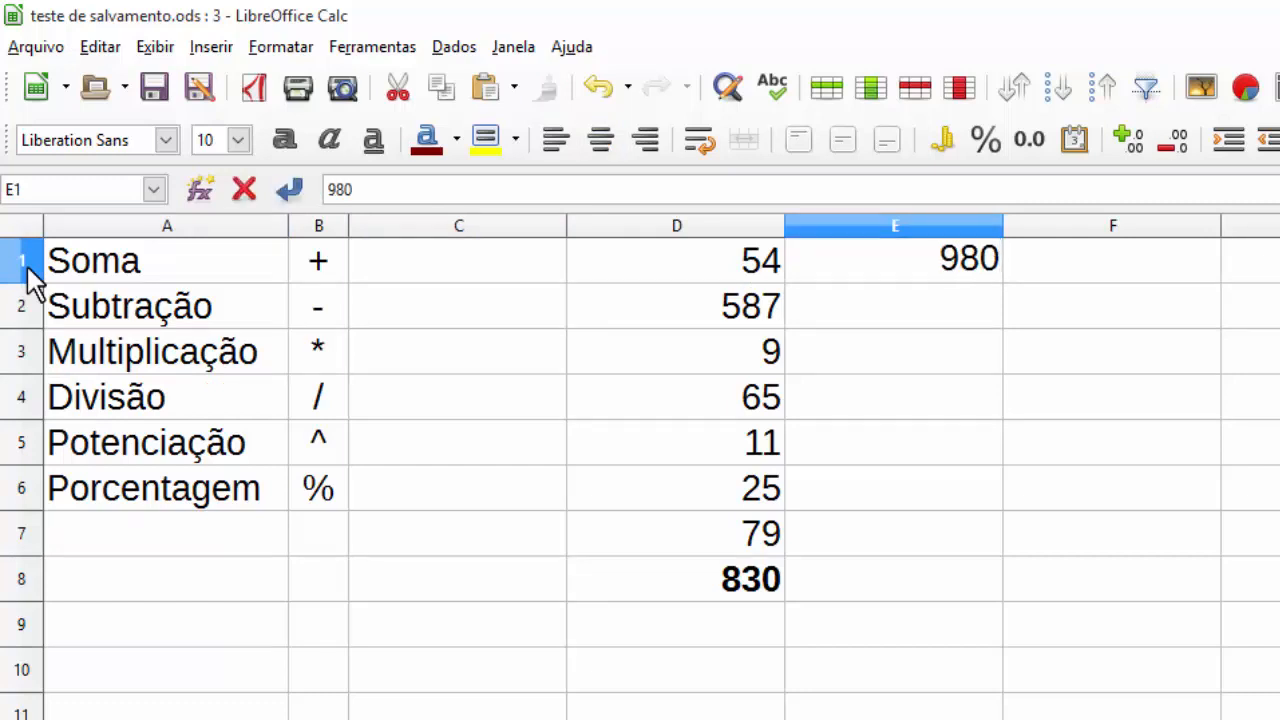
text(,77)
key(Return)
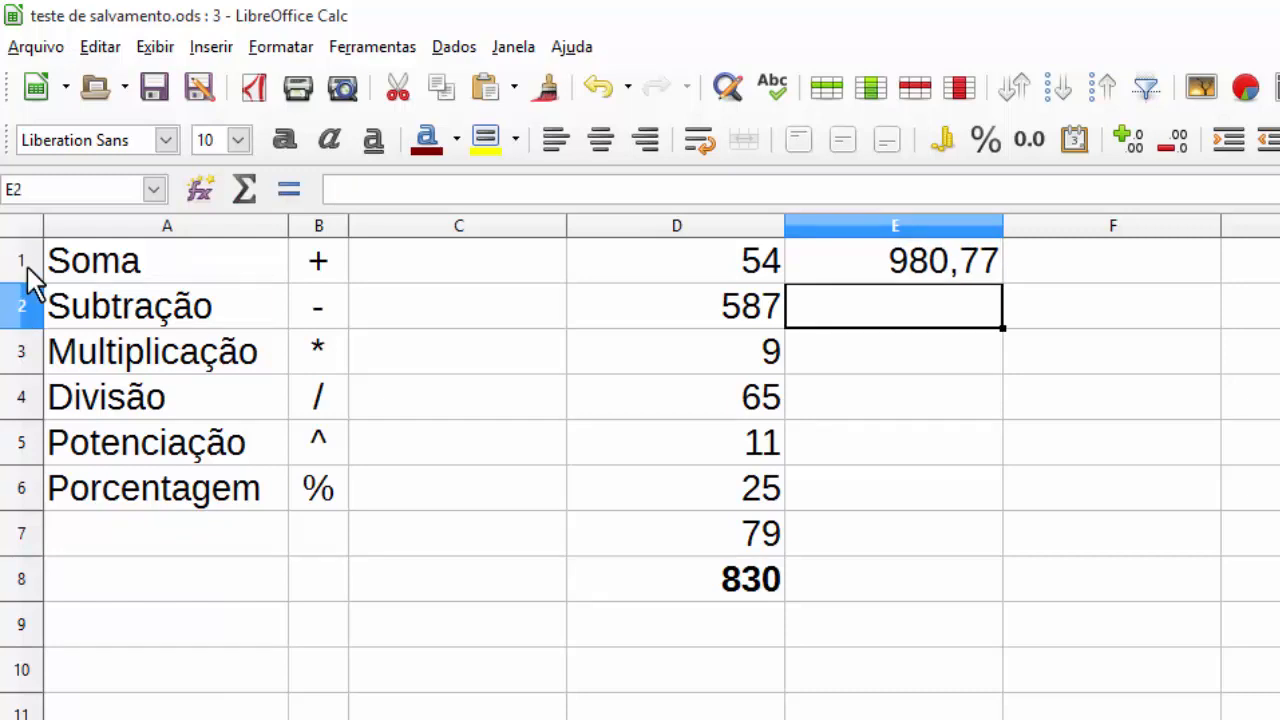
text(177,66)
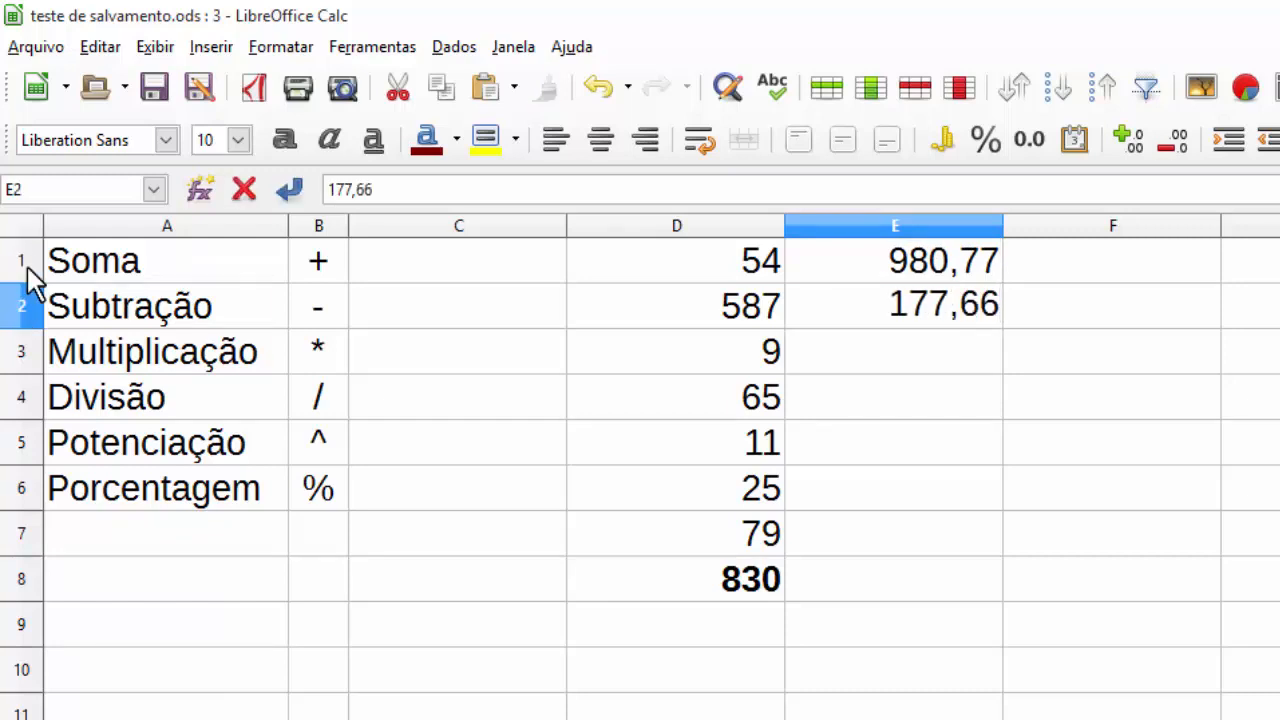
key(Return)
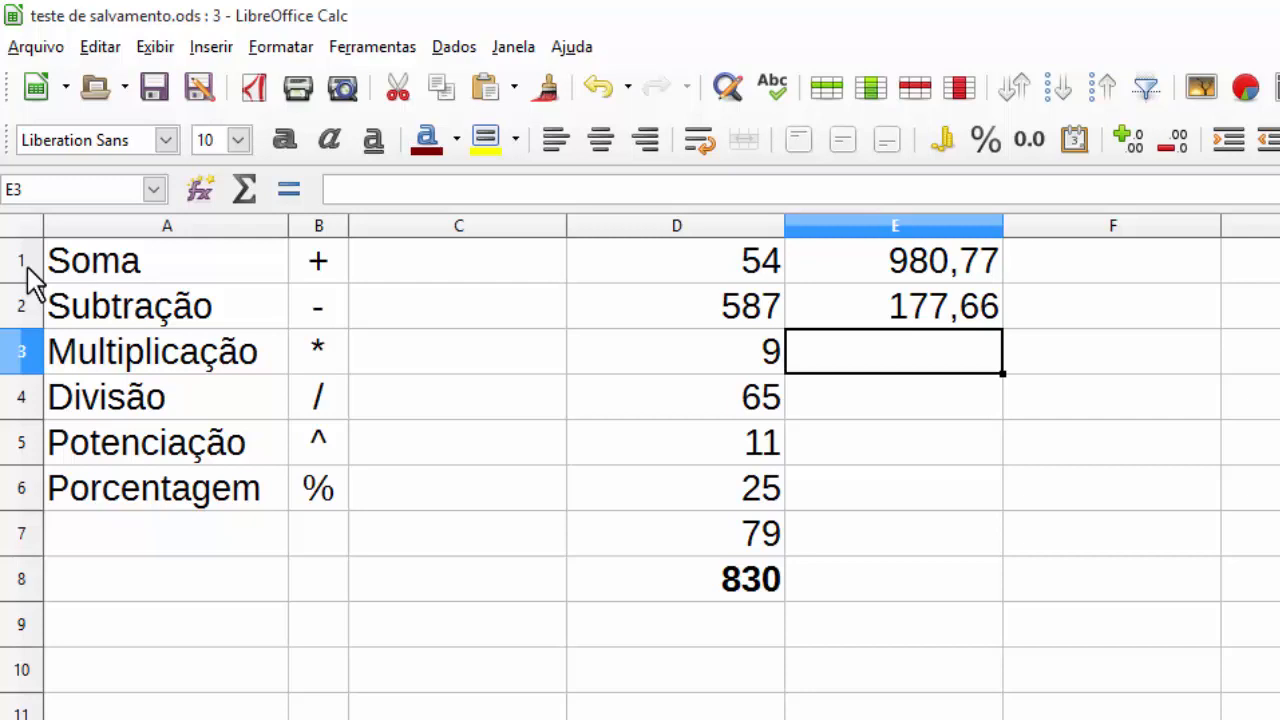
Step: Insert a row above row 1 and enter the heading Soma in cell D1
right_click(28, 268)
key(Down)
key(Down)
key(Down)
key(Down)
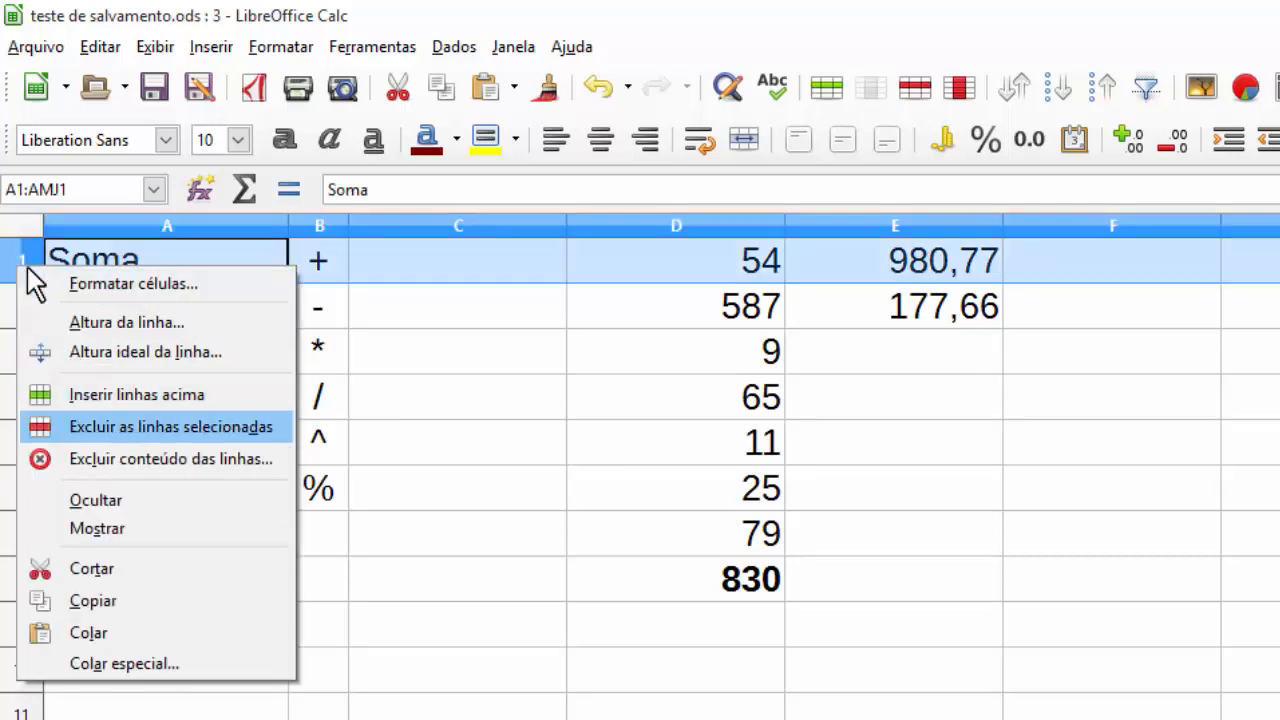
key(Up)
key(Return)
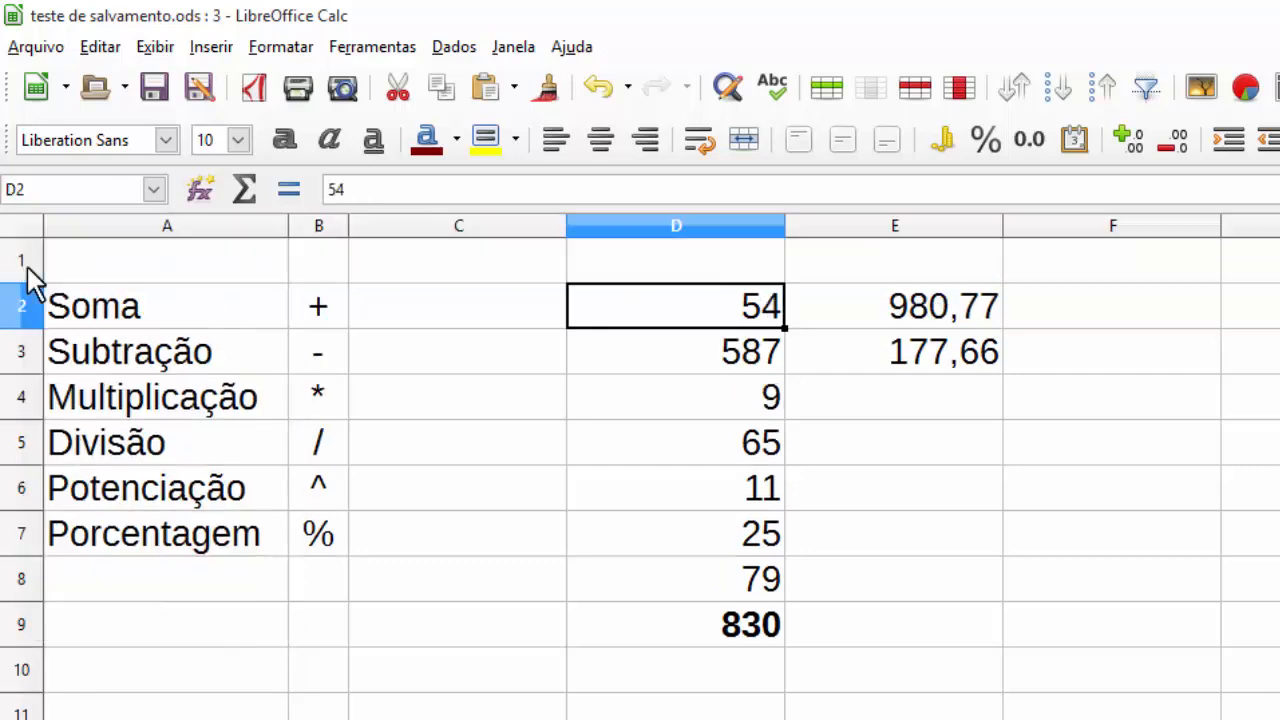
key(Up)
text(Soma)
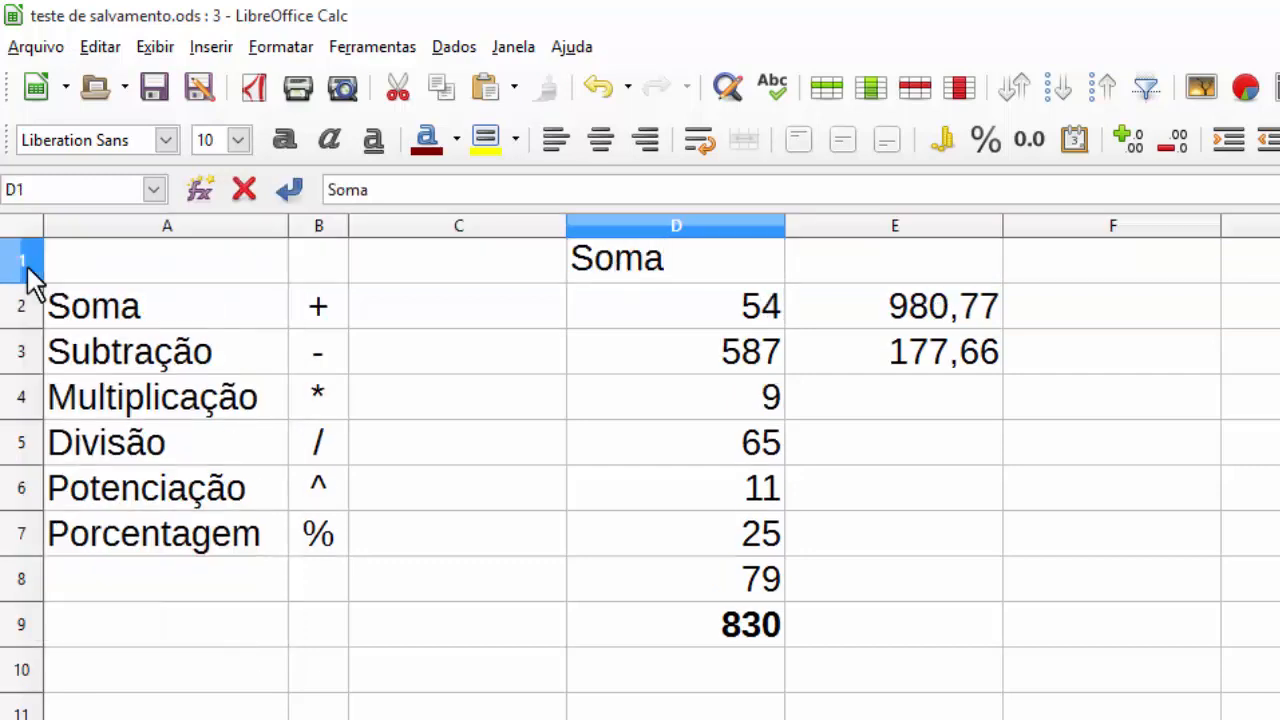
key(Return)
Step: Copy the sum formula from cell D9 and place it in D10 as text with a leading apostrophe
key(Down)
key(Down)
key(Down)
key(Down)
key(Down)
key(Down)
key(Down)
key(F2)
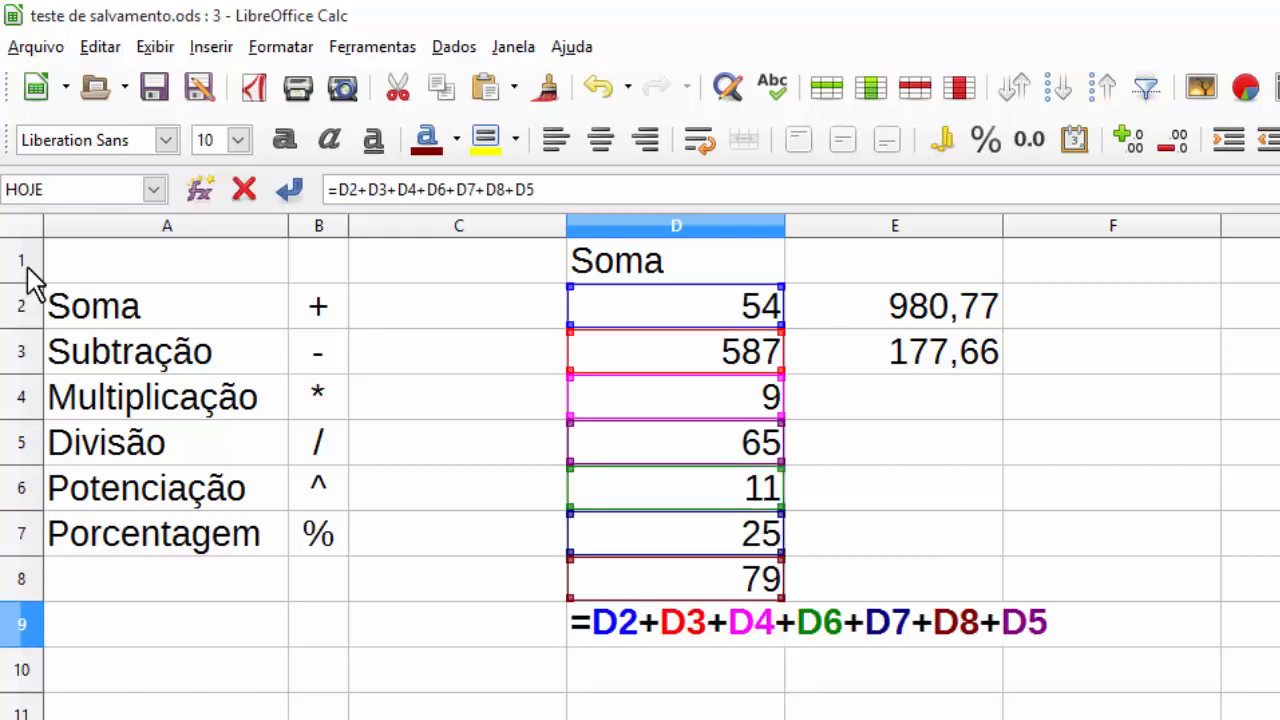
key(shift+Home)
key(ctrl+c)
key(Escape)
key(Down)
text(')
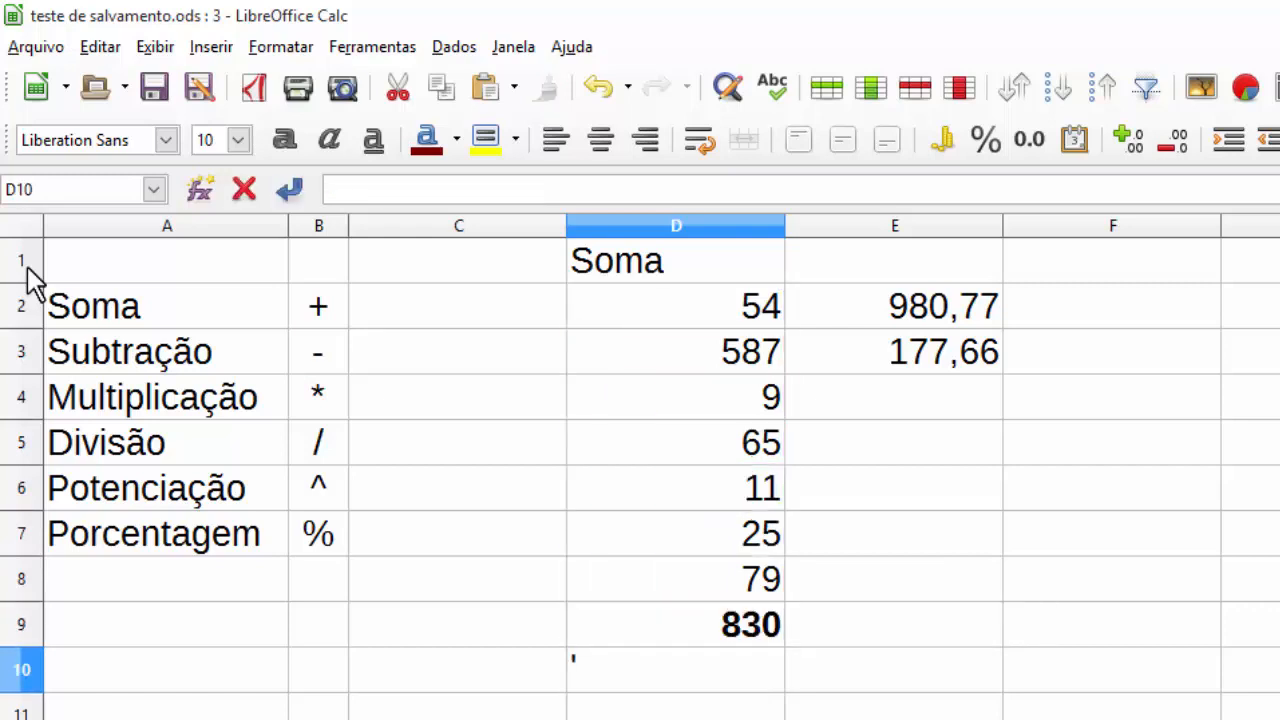
key(ctrl+v)
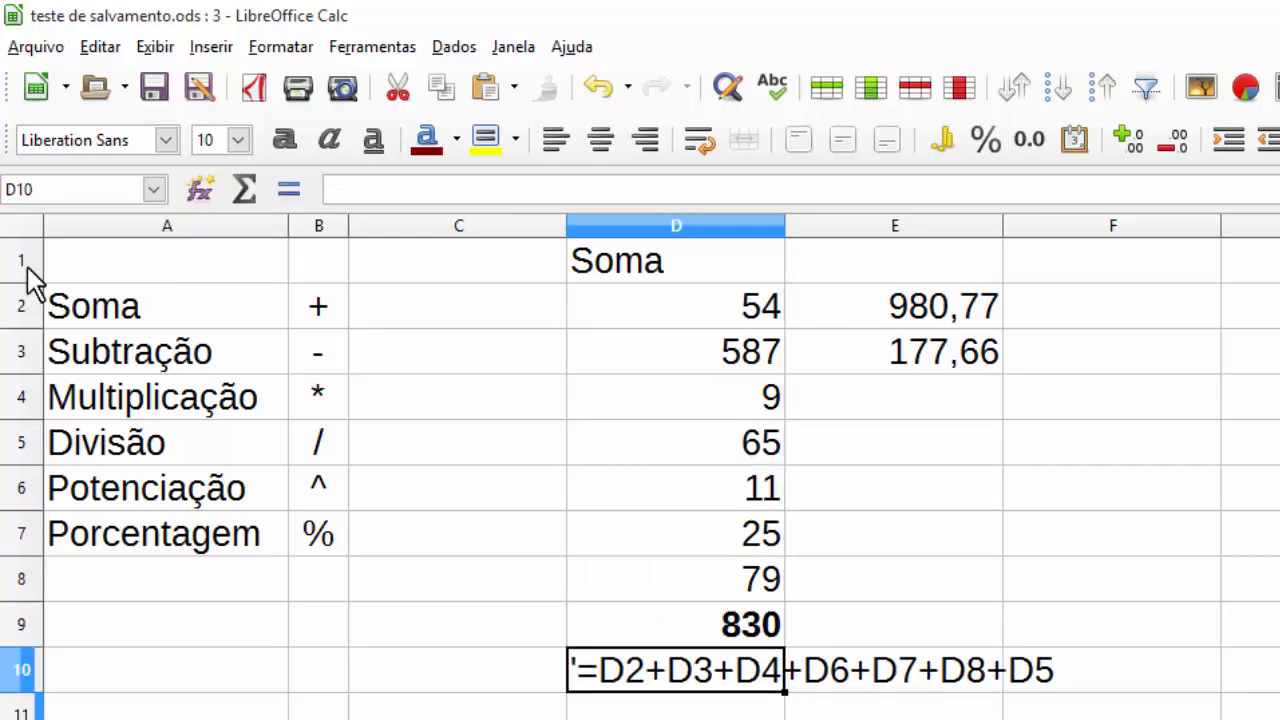
key(Right)
Step: Give the sum cell D9 and the empty result cell E4 the same golden-yellow background
key(Up)
key(Up)
key(Up)
key(Up)
key(Up)
key(Up)
key(Up)
key(Down)
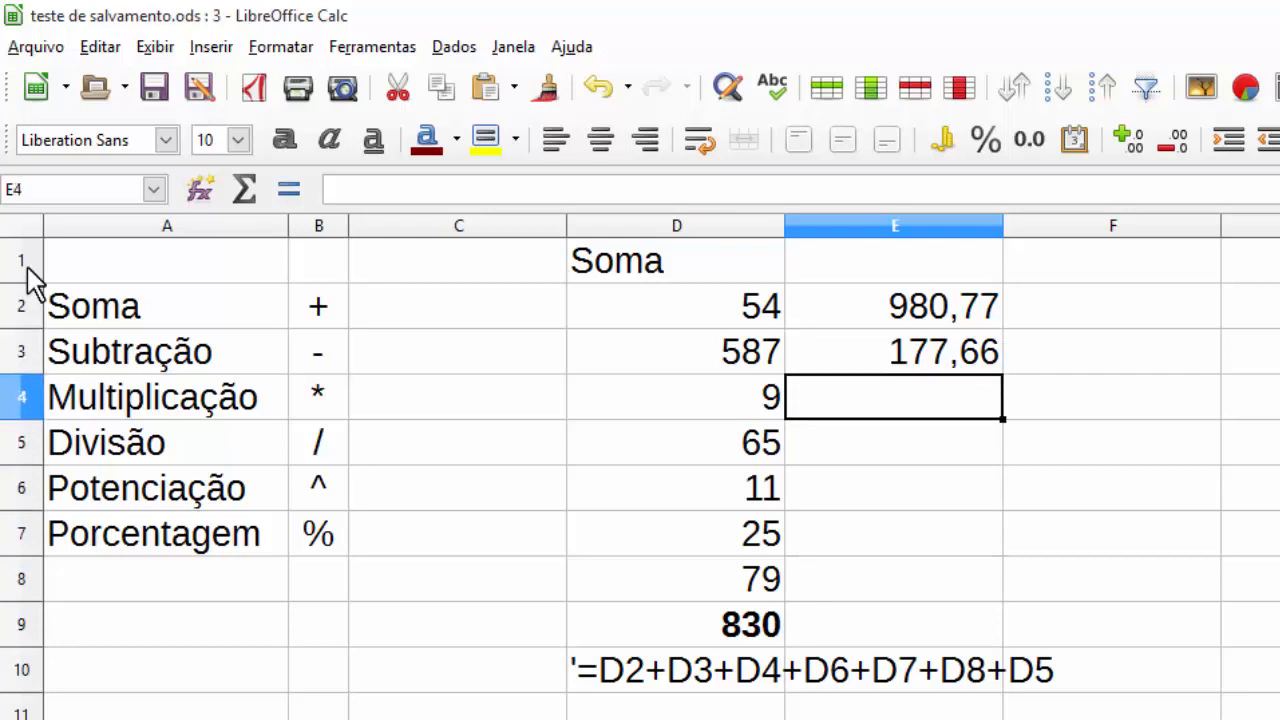
key(Left)
key(Down)
key(Down)
key(Down)
key(Down)
key(Down)
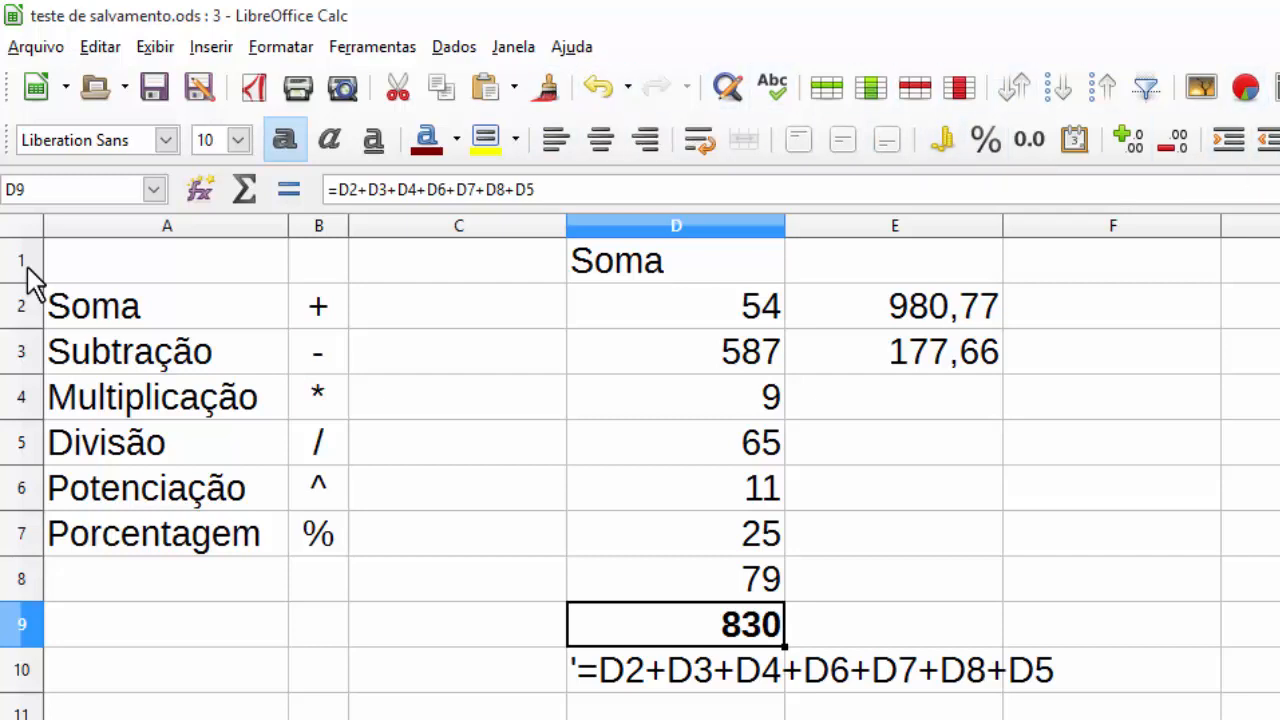
click(515, 139)
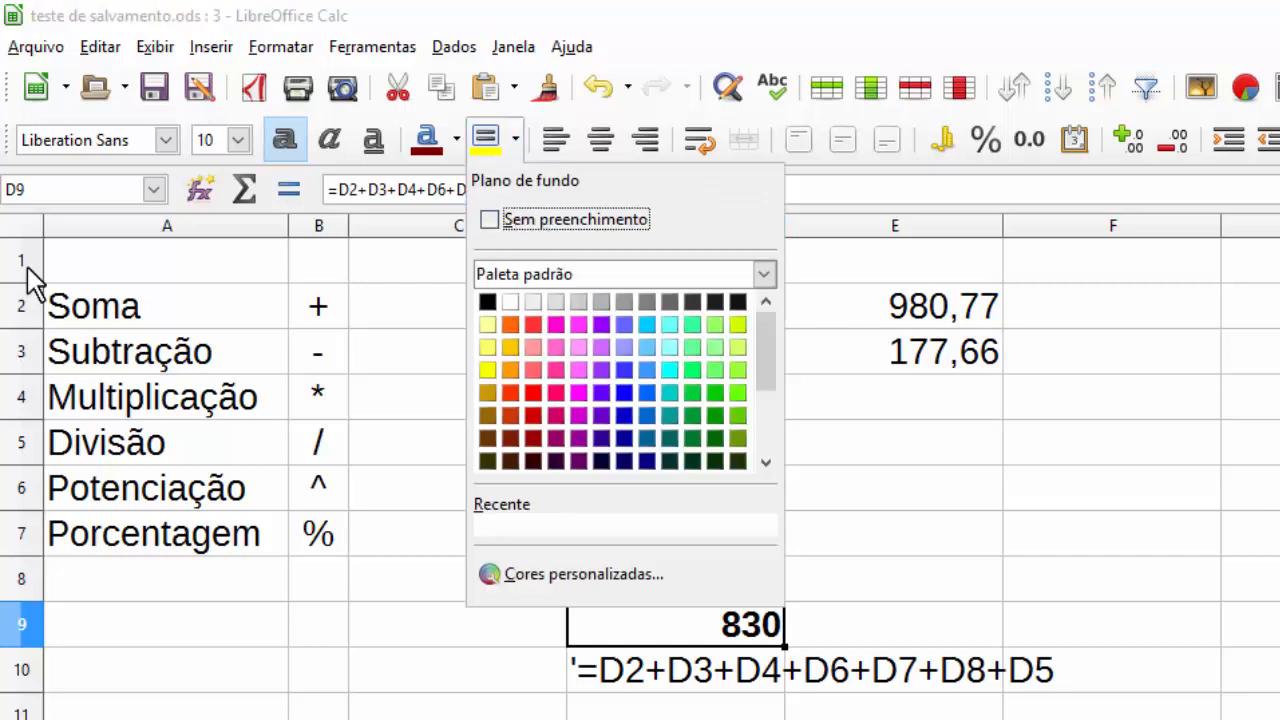
click(512, 340)
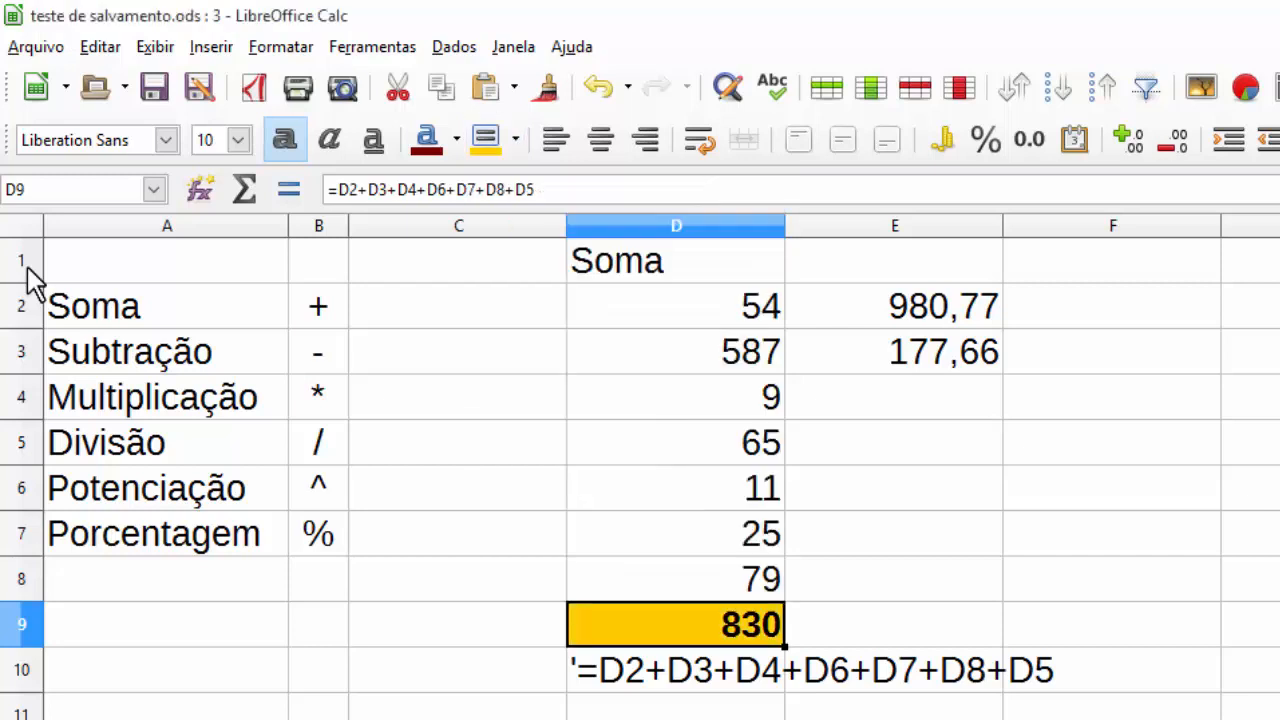
click(1112, 534)
click(894, 397)
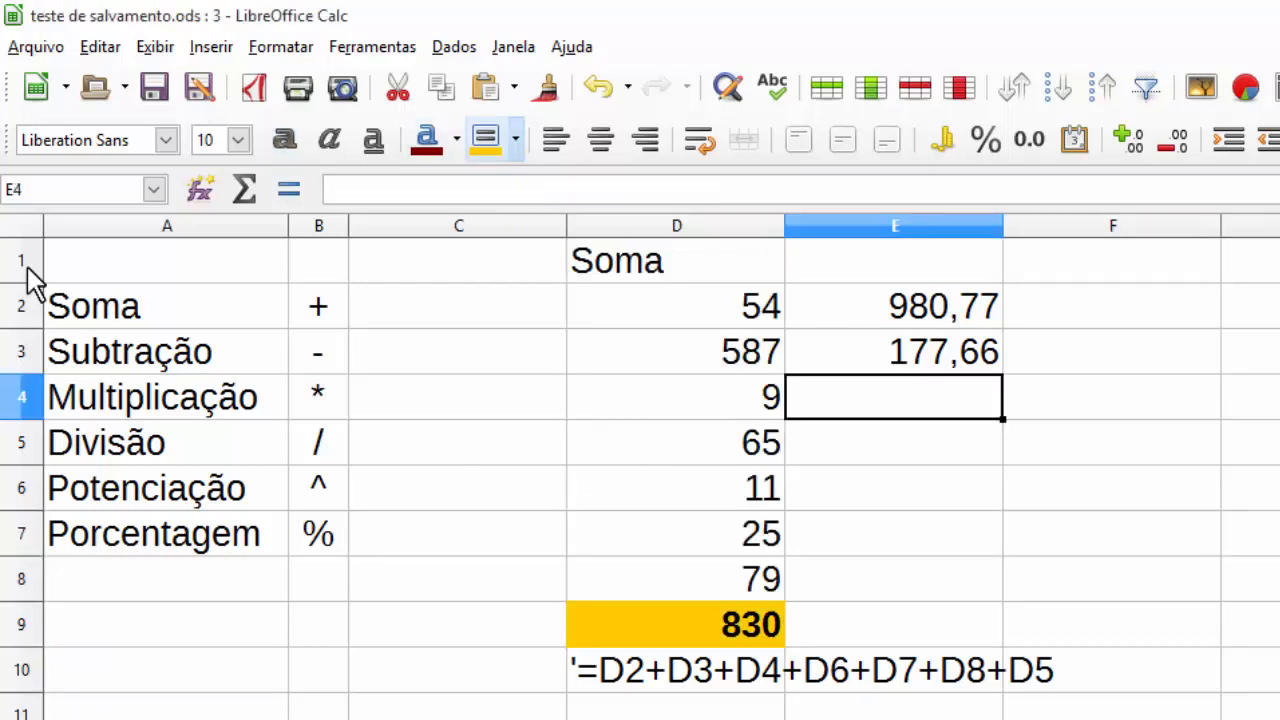
click(486, 139)
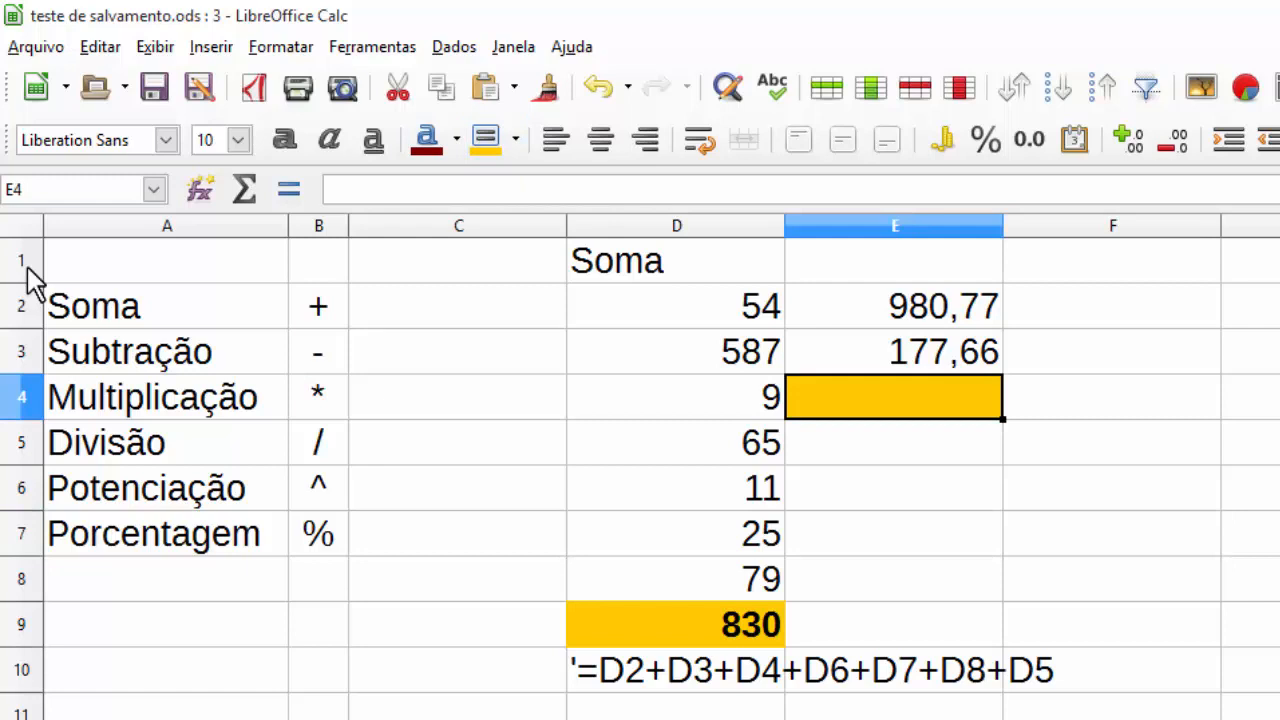
Step: Enter the subtraction formula =E2-E3 in cell E4
text(=)
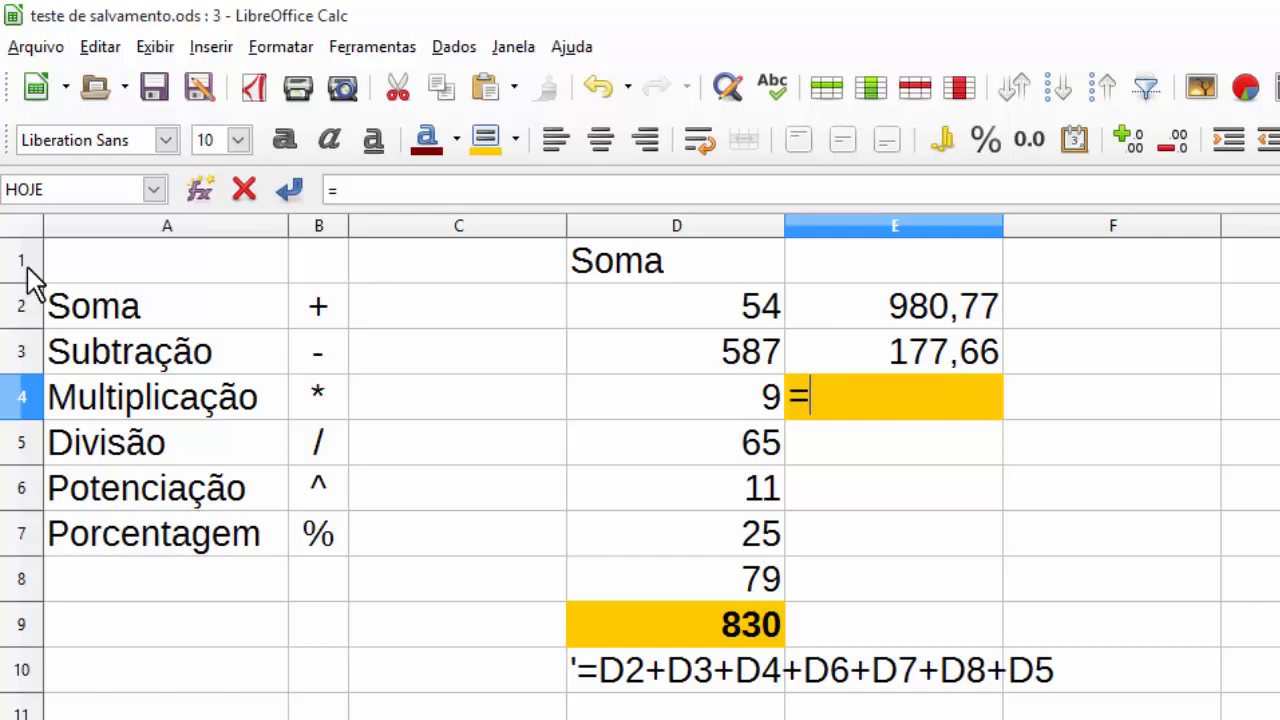
key(Up)
key(Up)
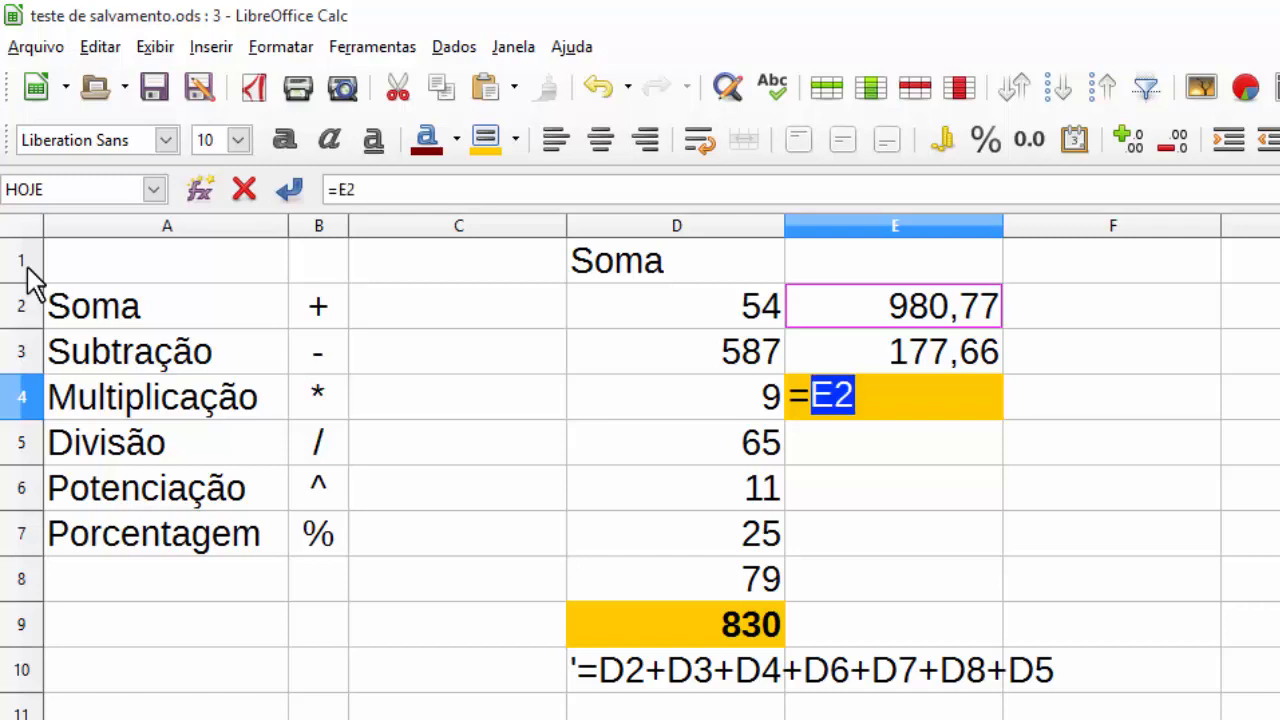
text(-)
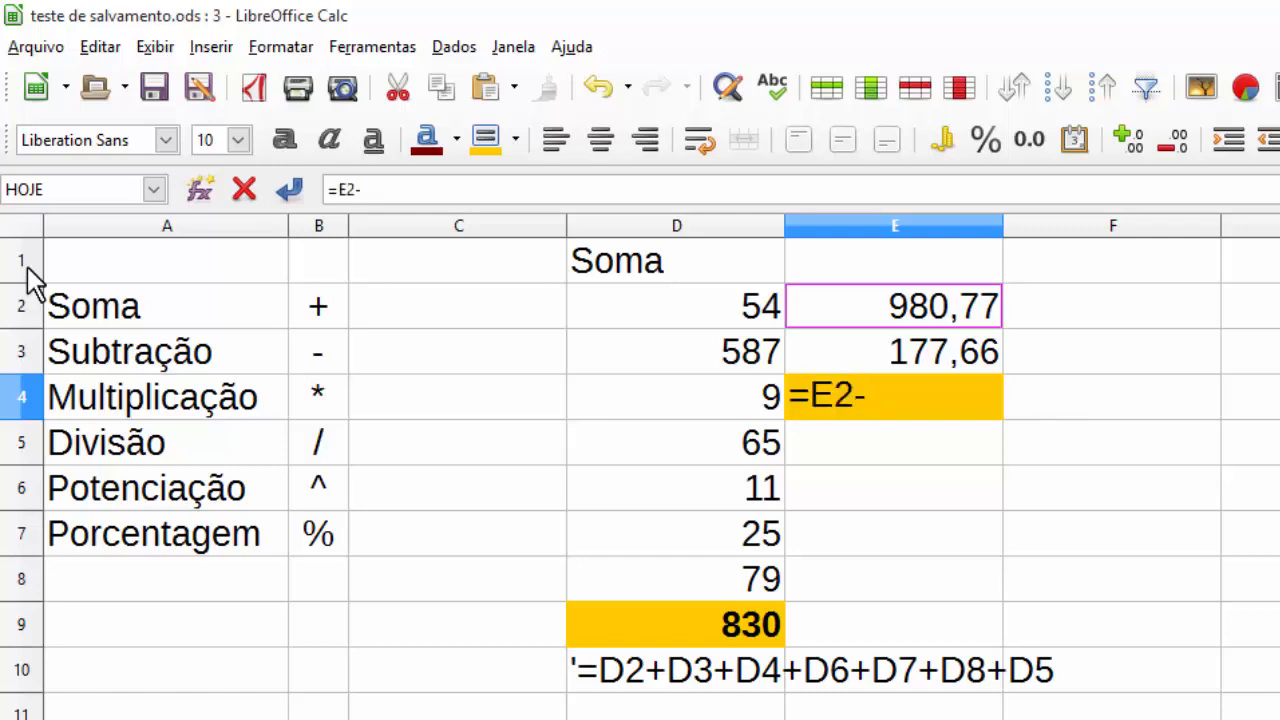
key(Up)
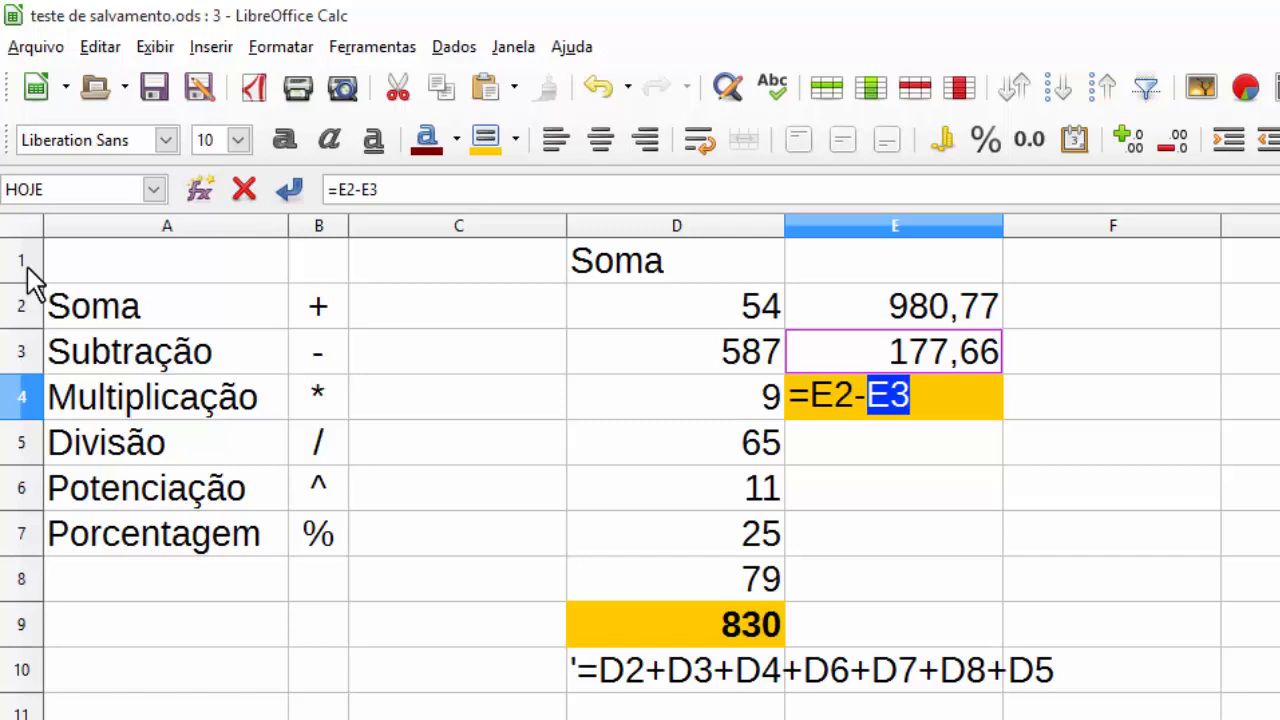
key(Return)
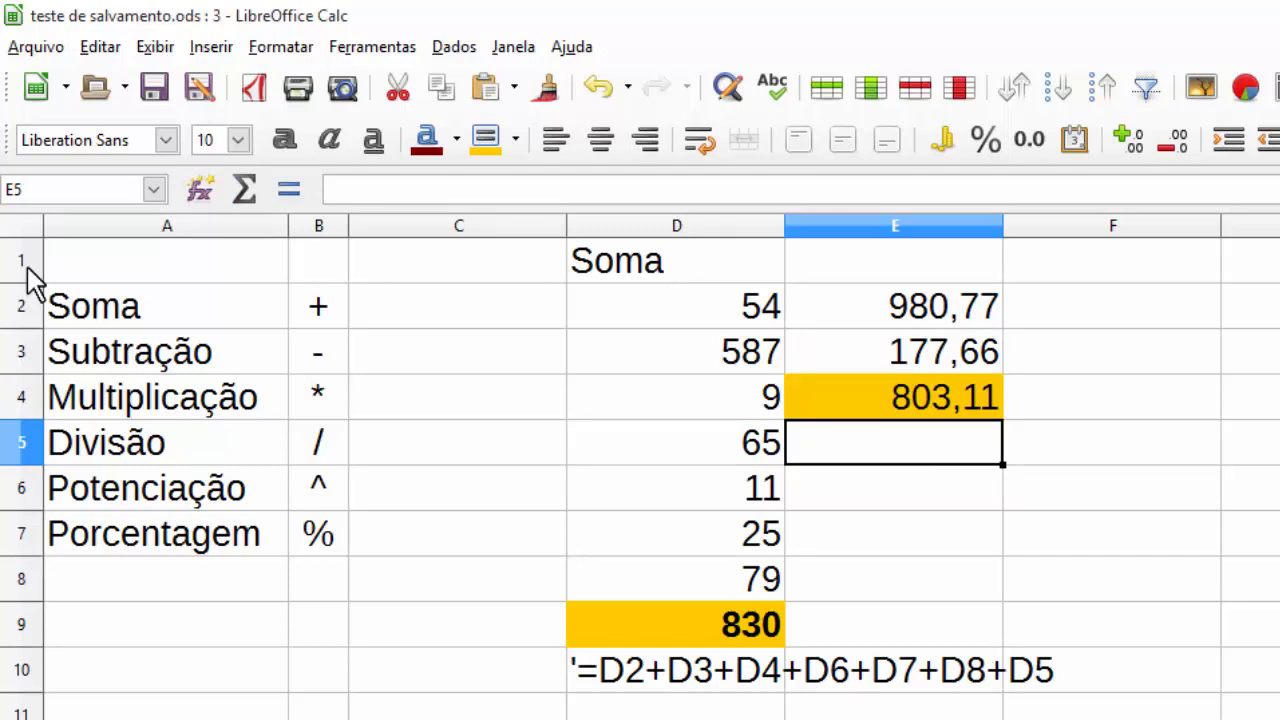
key(Down)
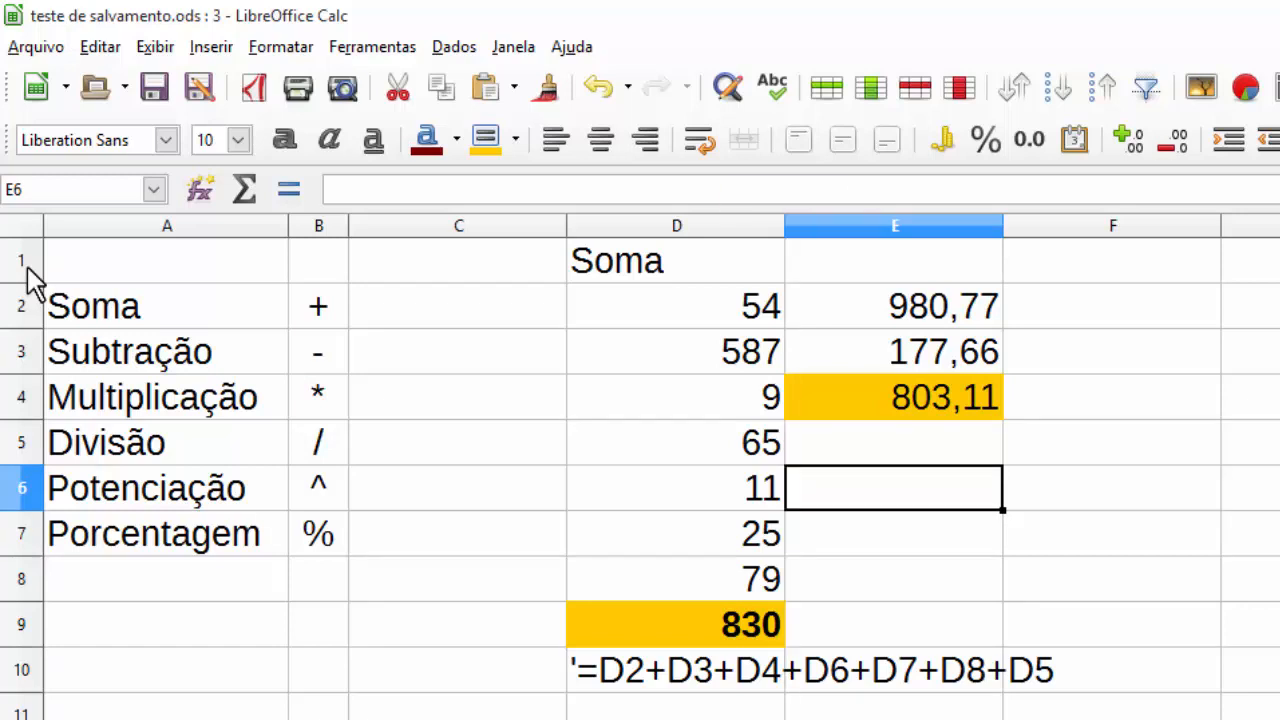
Step: Widen column D to fit the formula text in D10 and centre the contents of D2:D10
key(ctrl+z)
drag(1078, 226, 733, 226)
key(ctrl+z)
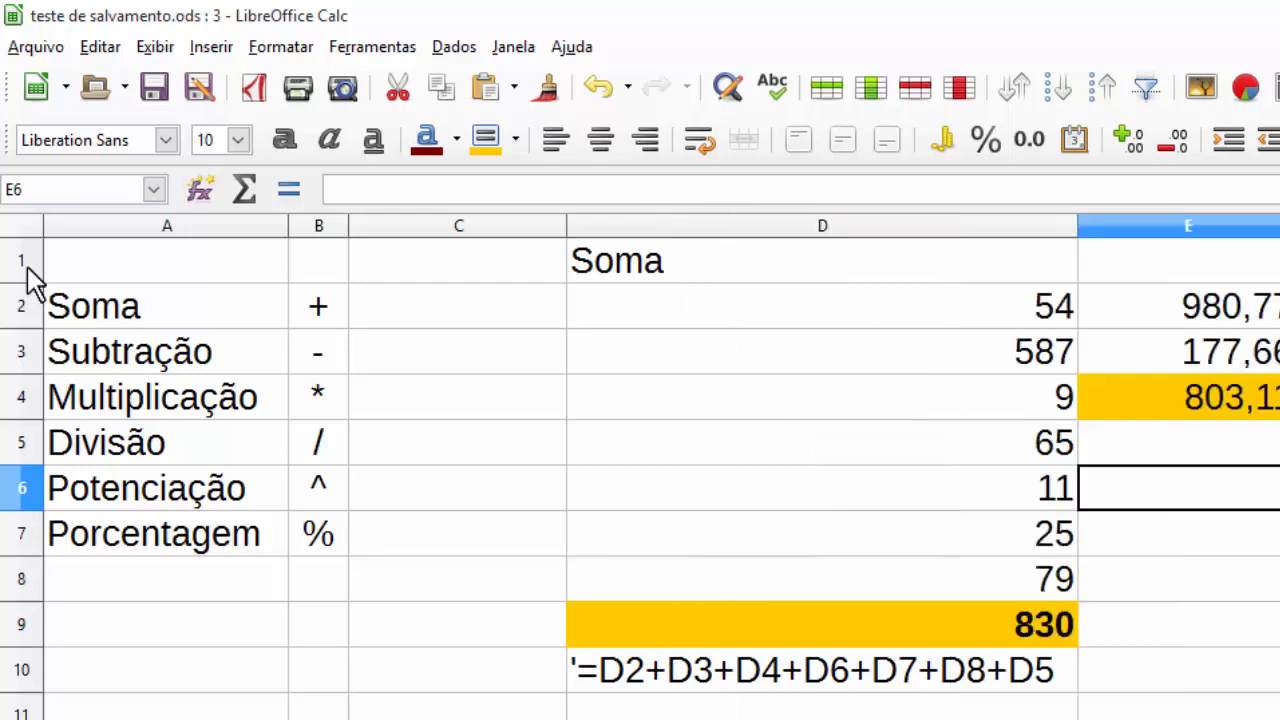
drag(820, 306, 820, 670)
click(600, 140)
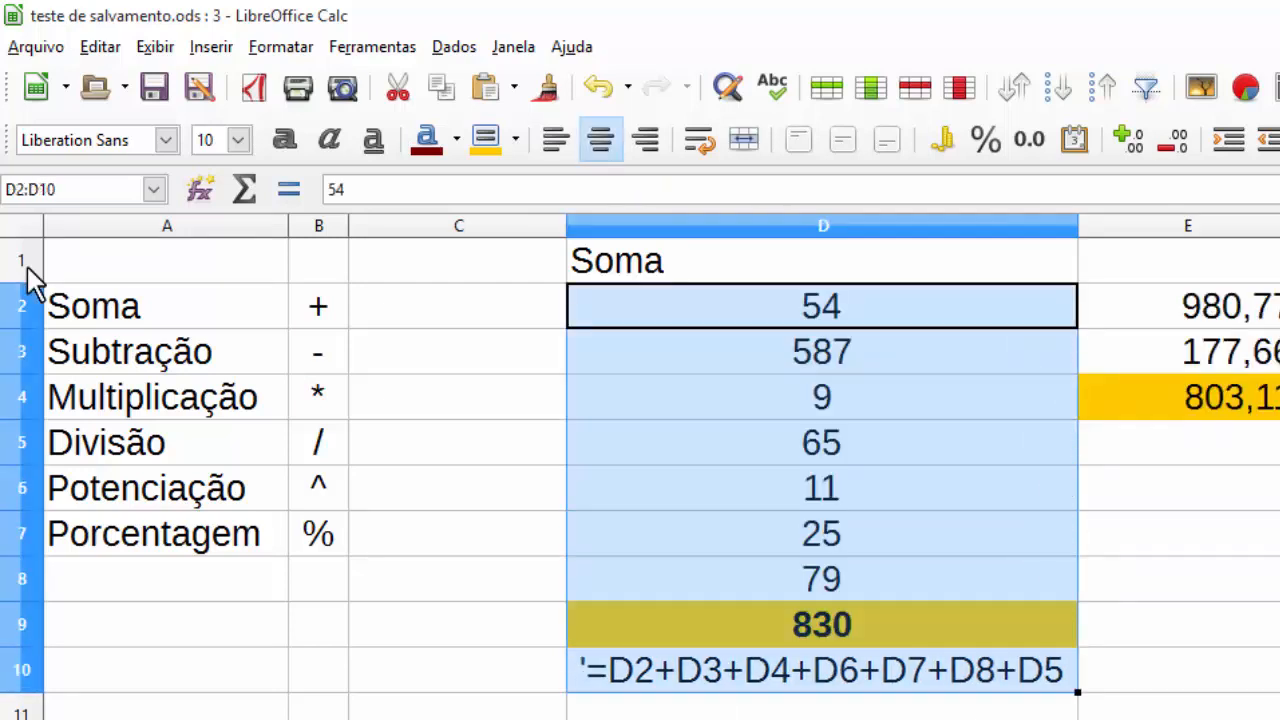
click(822, 488)
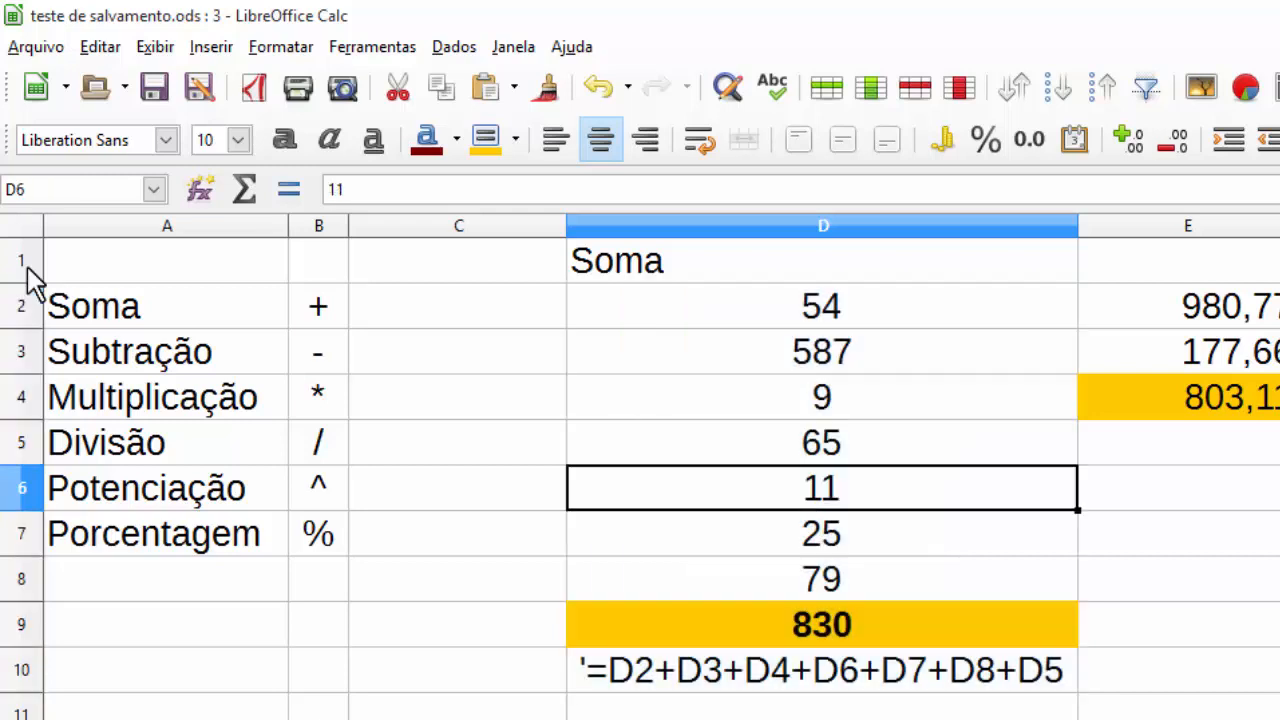
Step: Enter the heading Subtração in cell E1 and fit column E's width to its contents
click(1188, 260)
text(Subr)
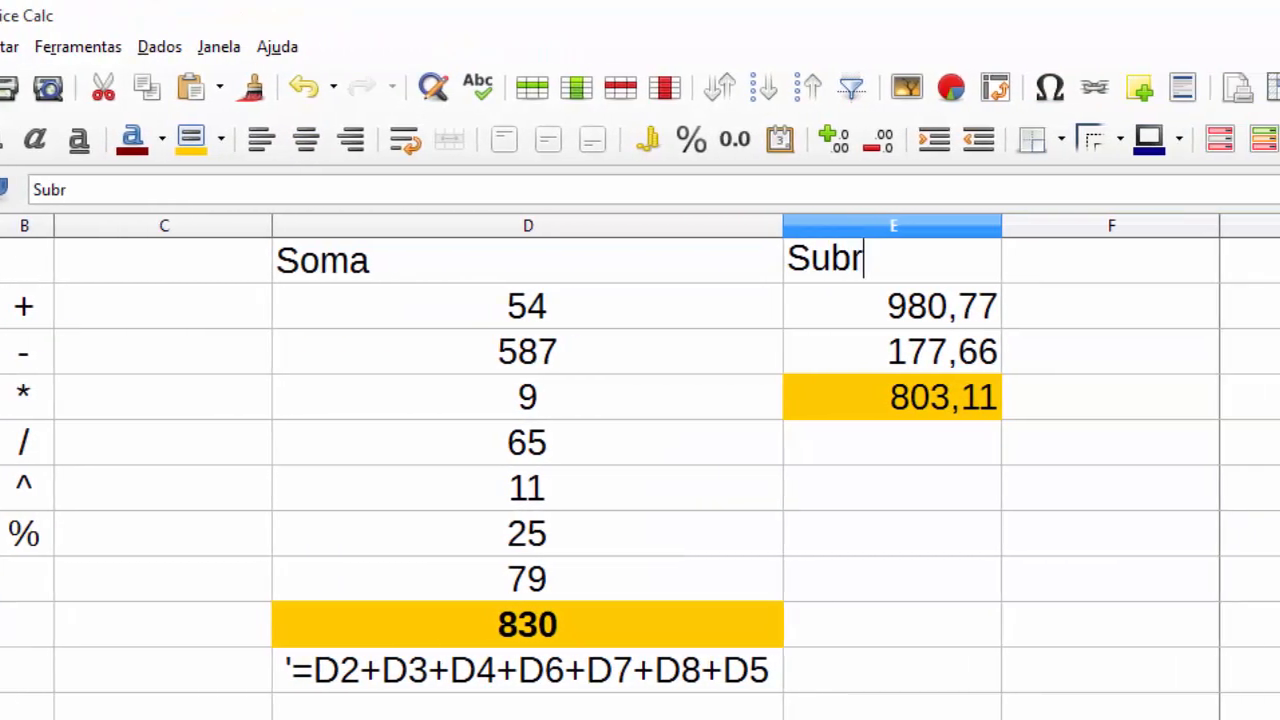
key(BackSpace)
text(tração)
key(Return)
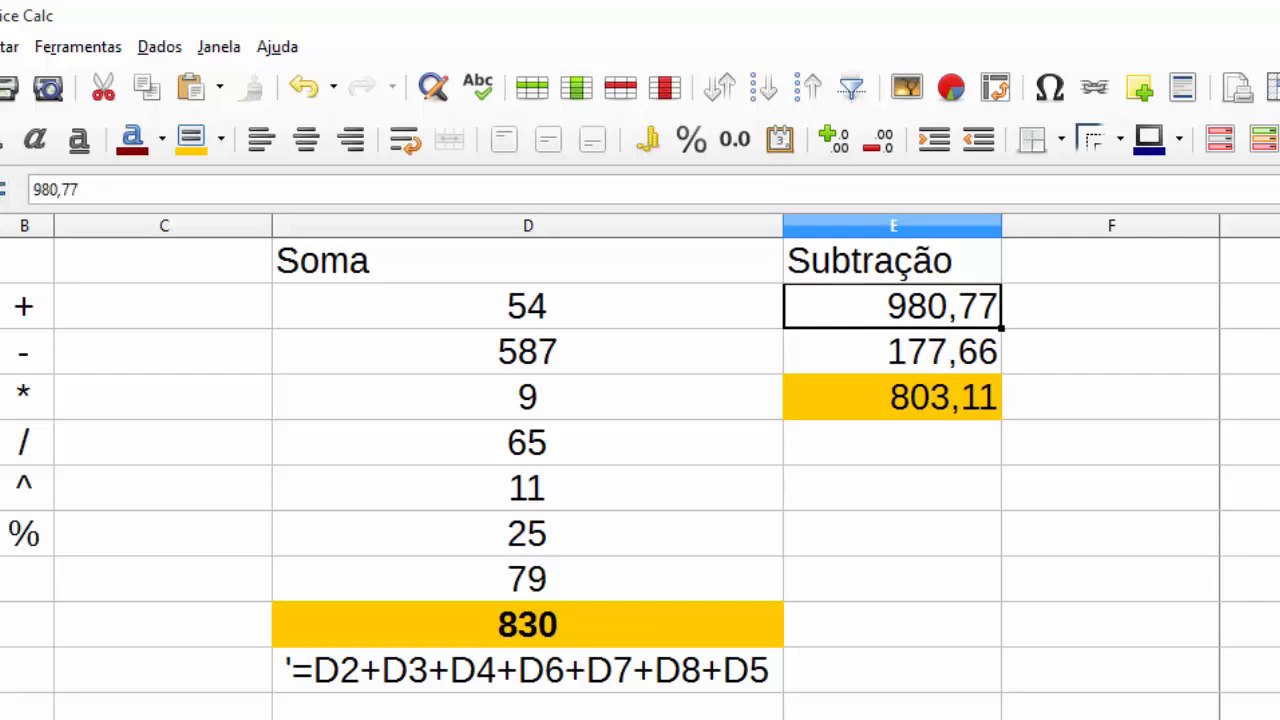
double_click(1001, 226)
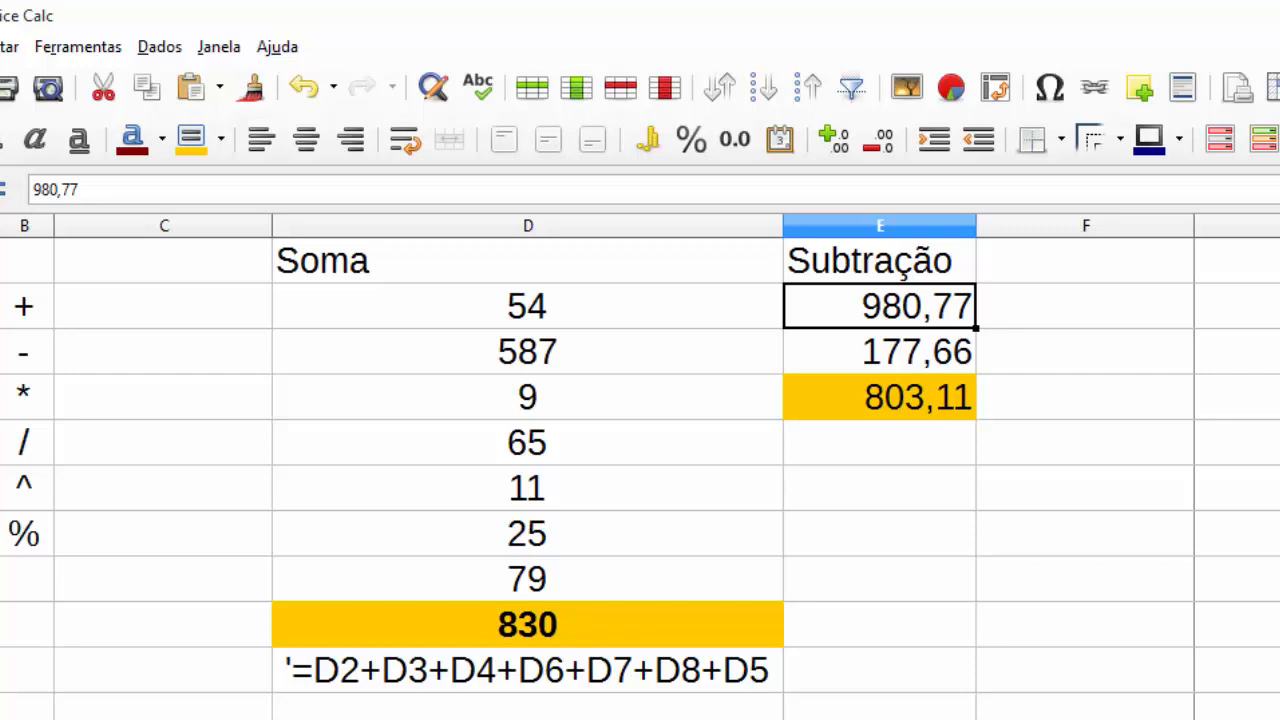
Step: Examine which cells the subtraction formula in the highlighted result cell E4 refers to
click(880, 397)
key(F2)
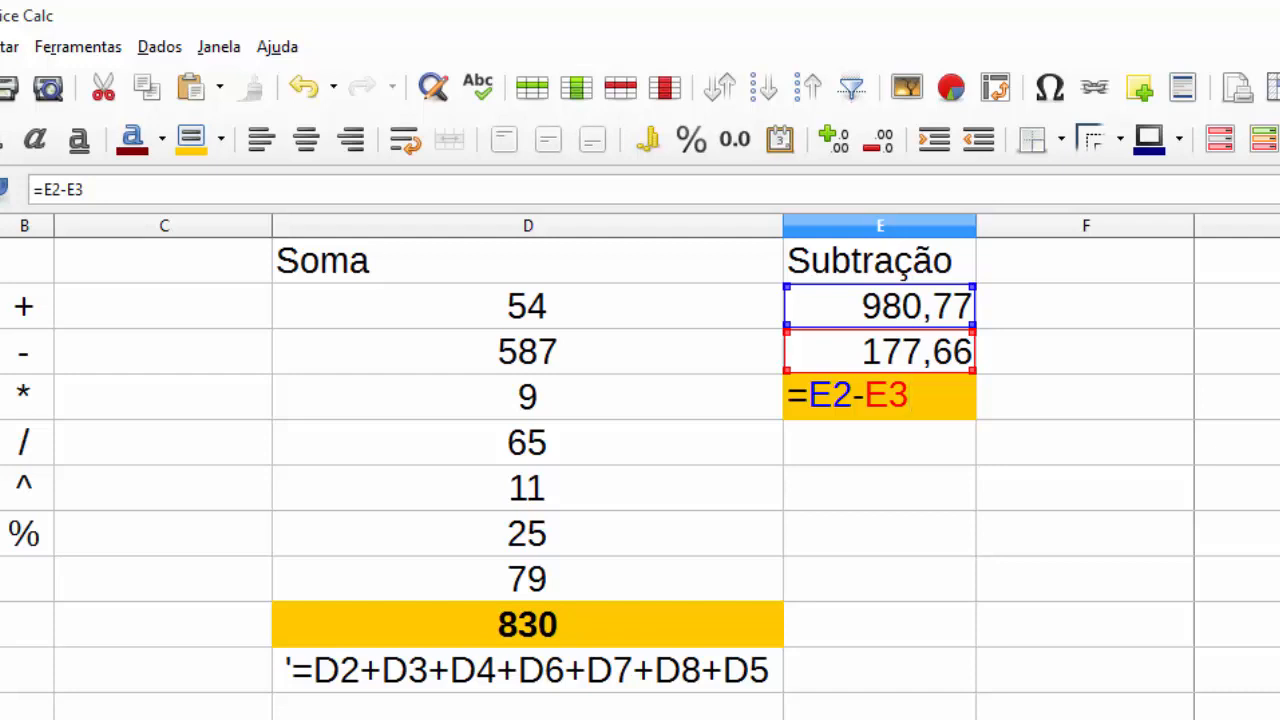
key(Return)
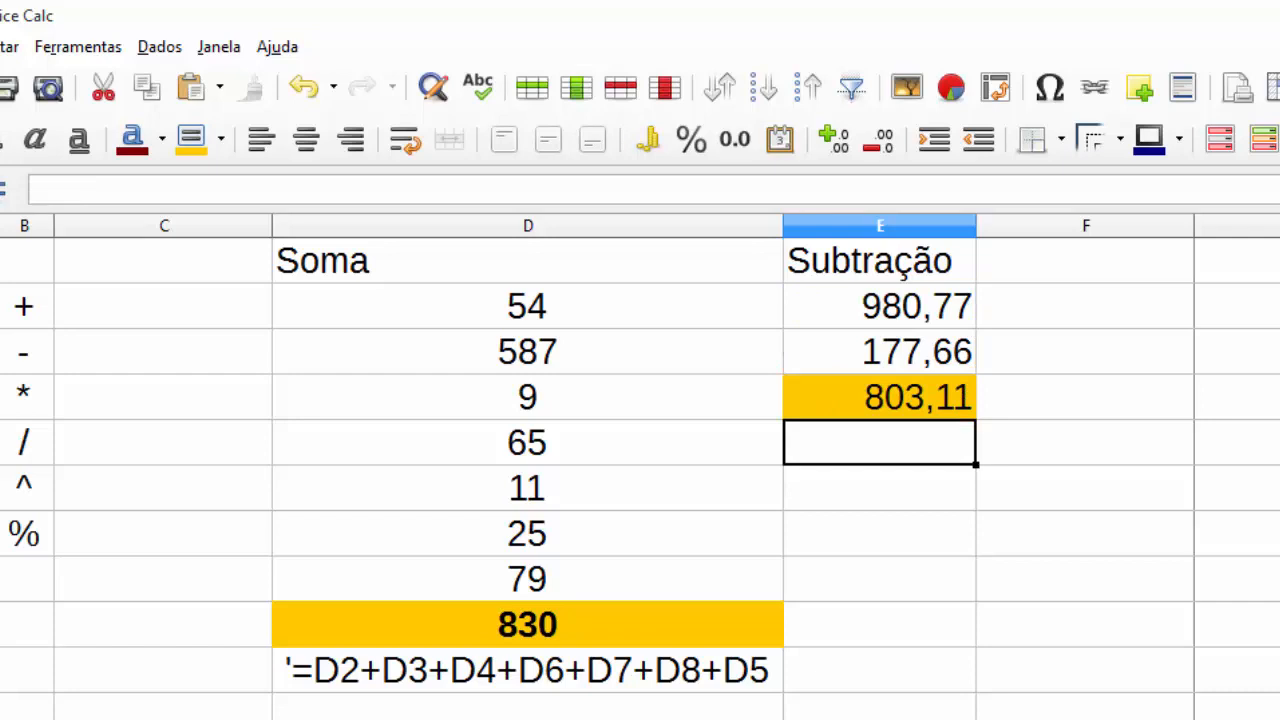
Step: Reproduce the subtraction formula from E4 in cell E5 as displayed text, '=E2-E3, with a leading apostrophe
click(880, 397)
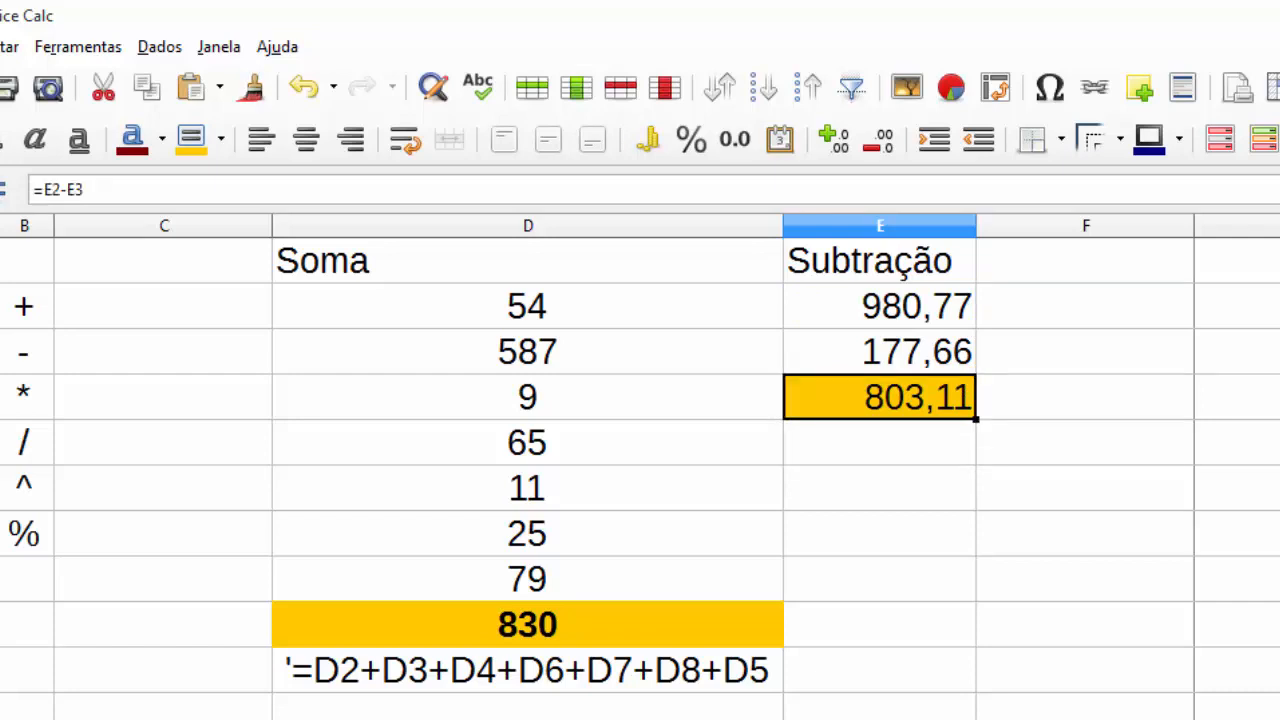
key(F2)
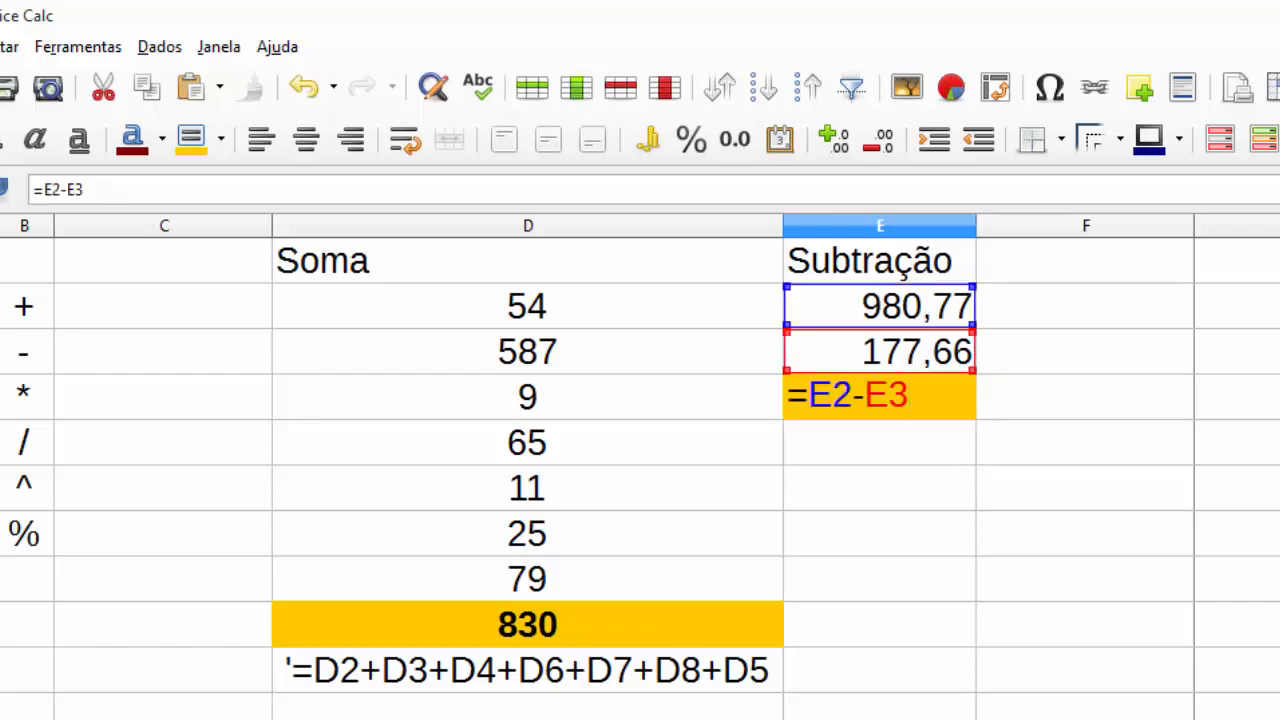
key(shift+Left)
key(shift+Left)
key(shift+Left)
key(shift+Left)
key(shift+Left)
key(shift+Left)
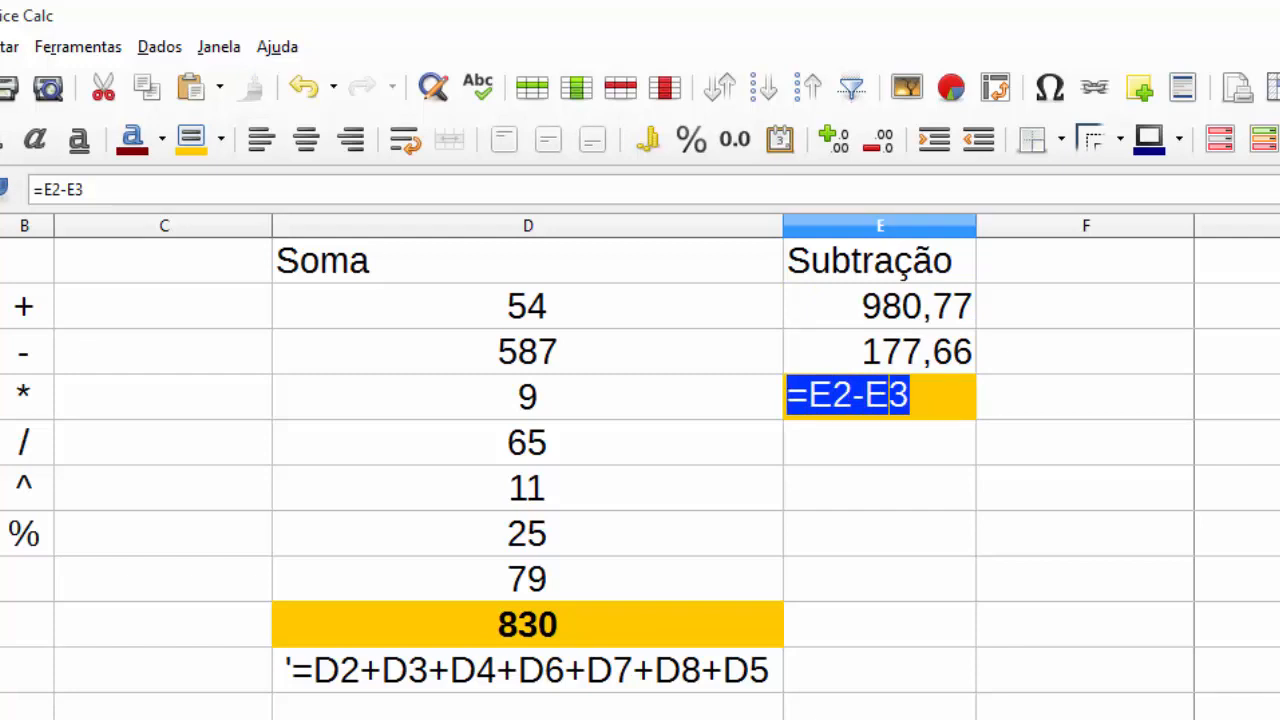
key(Escape)
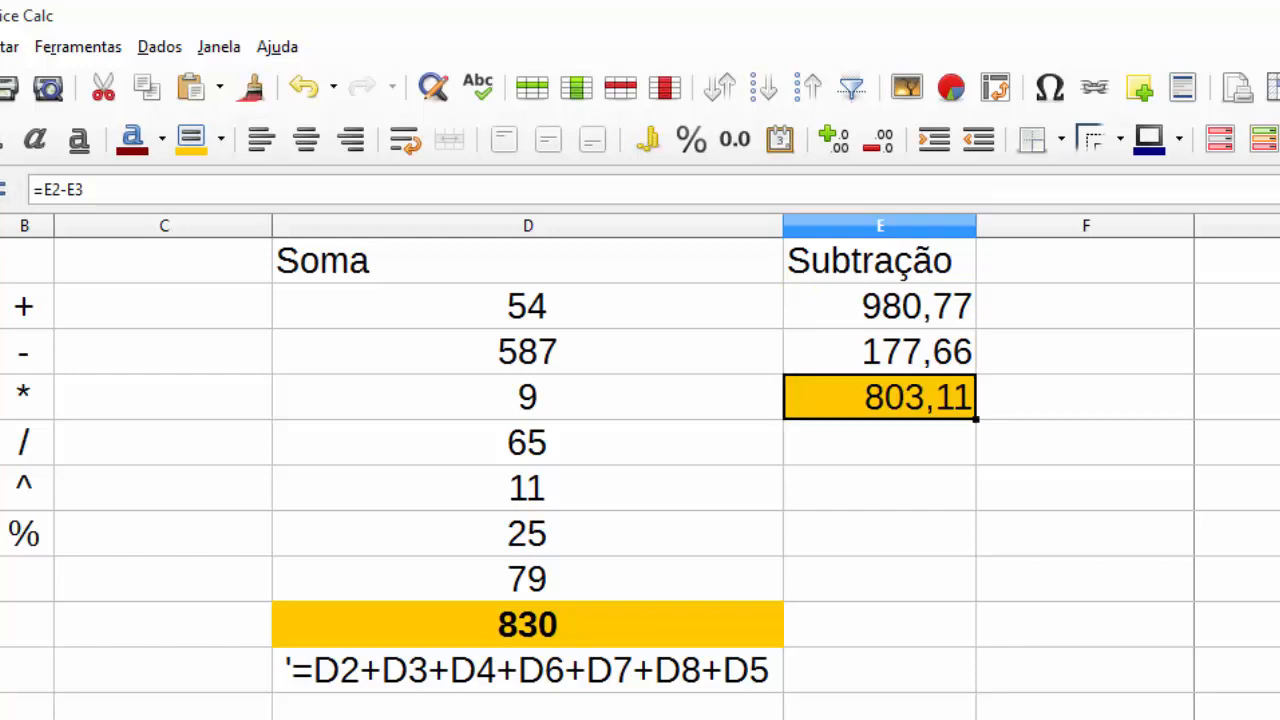
key(Down)
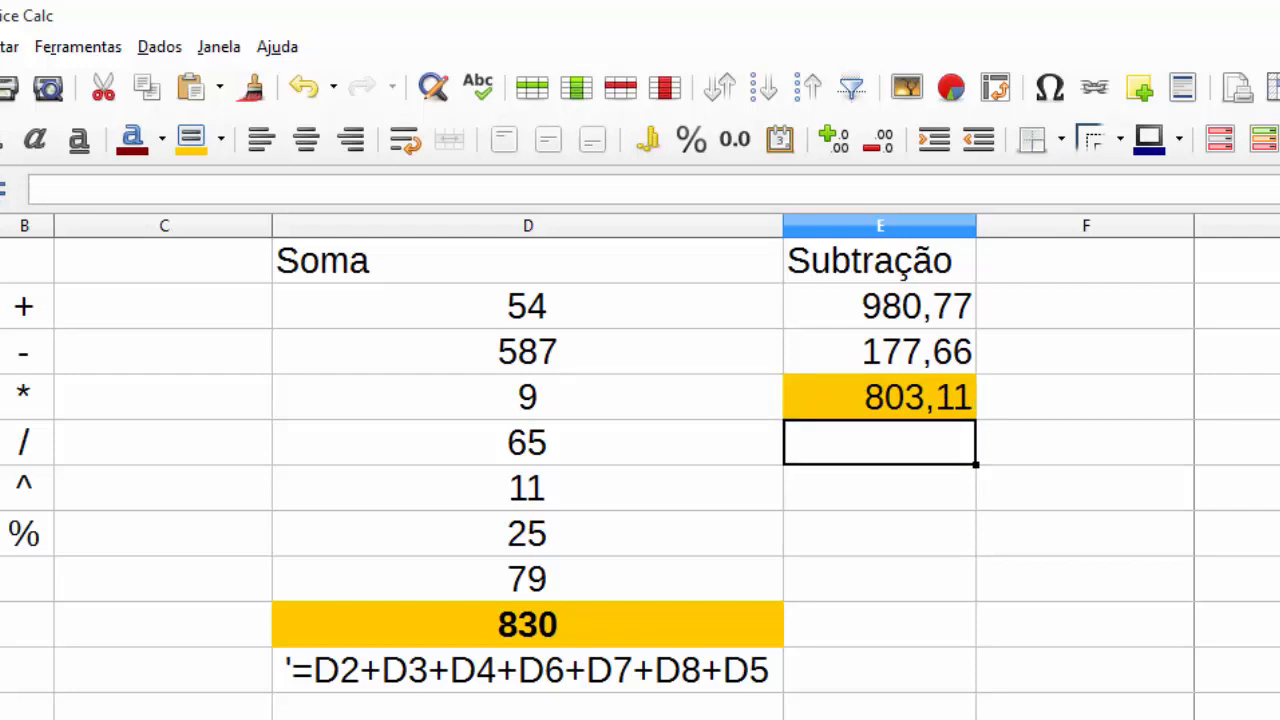
text('=E2-E3)
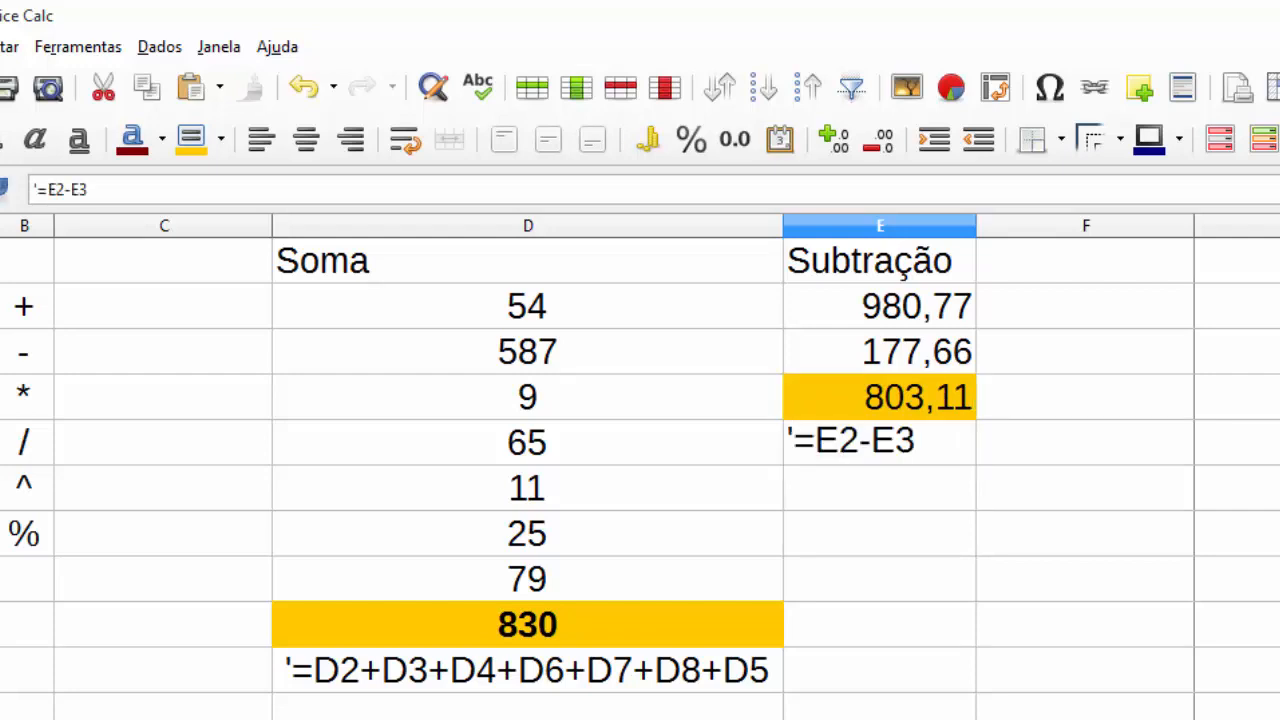
key(Return)
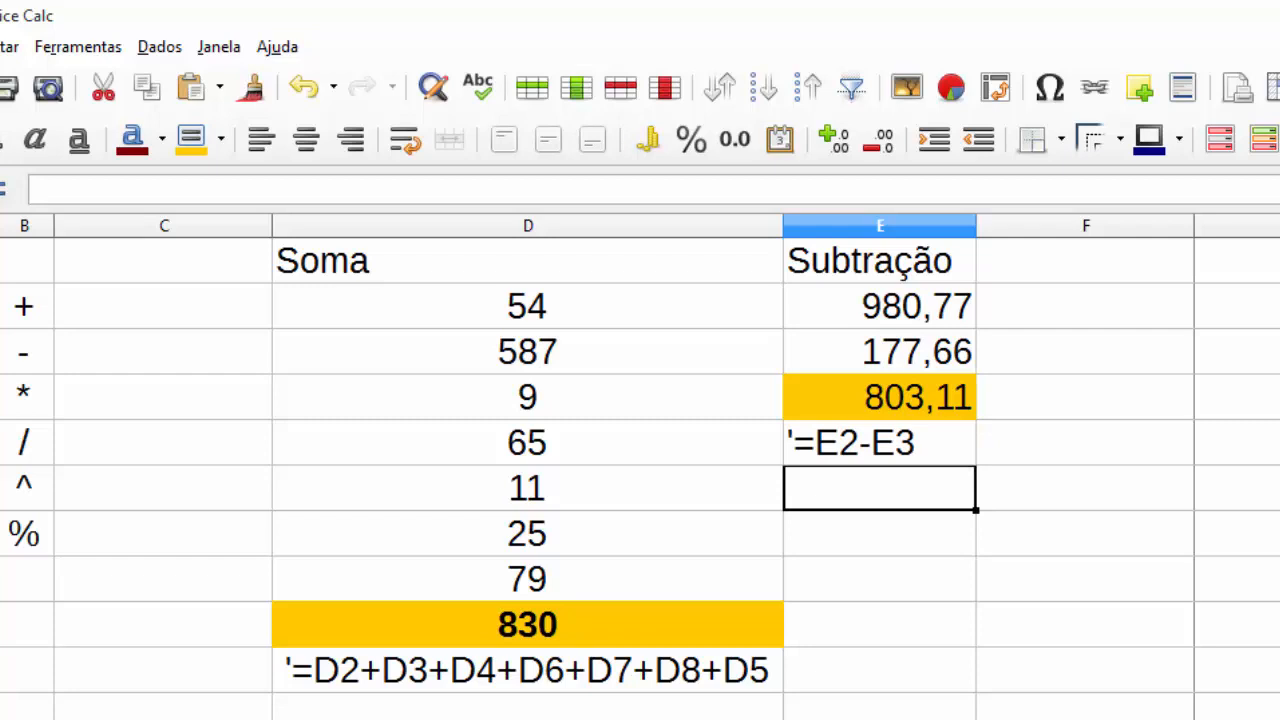